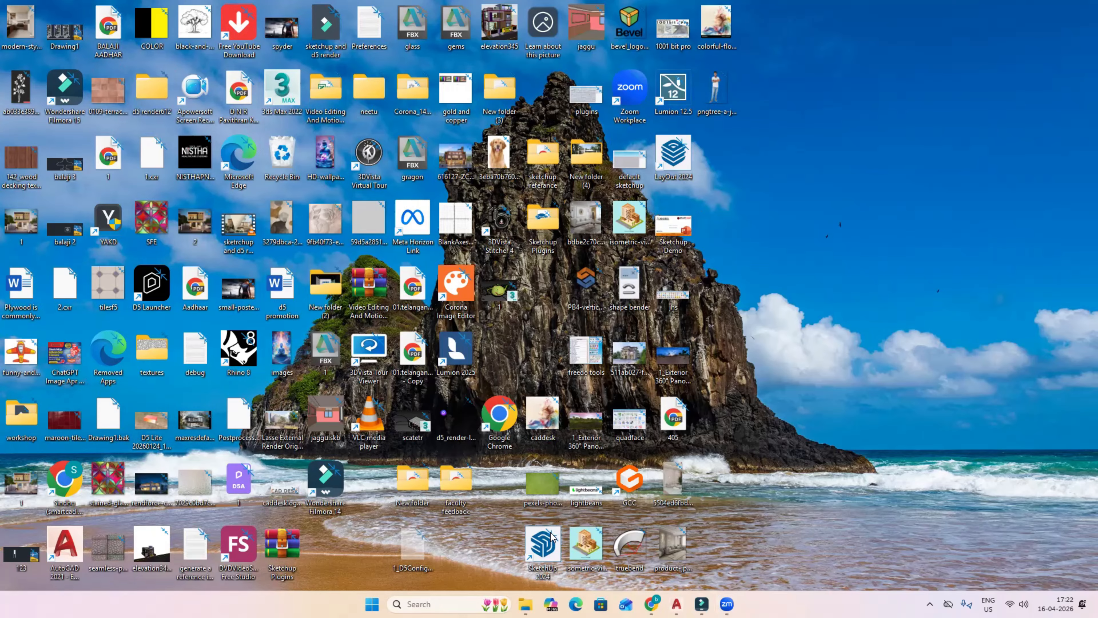
Search the computer for SketchUp 2024 and launch it
click(372, 605)
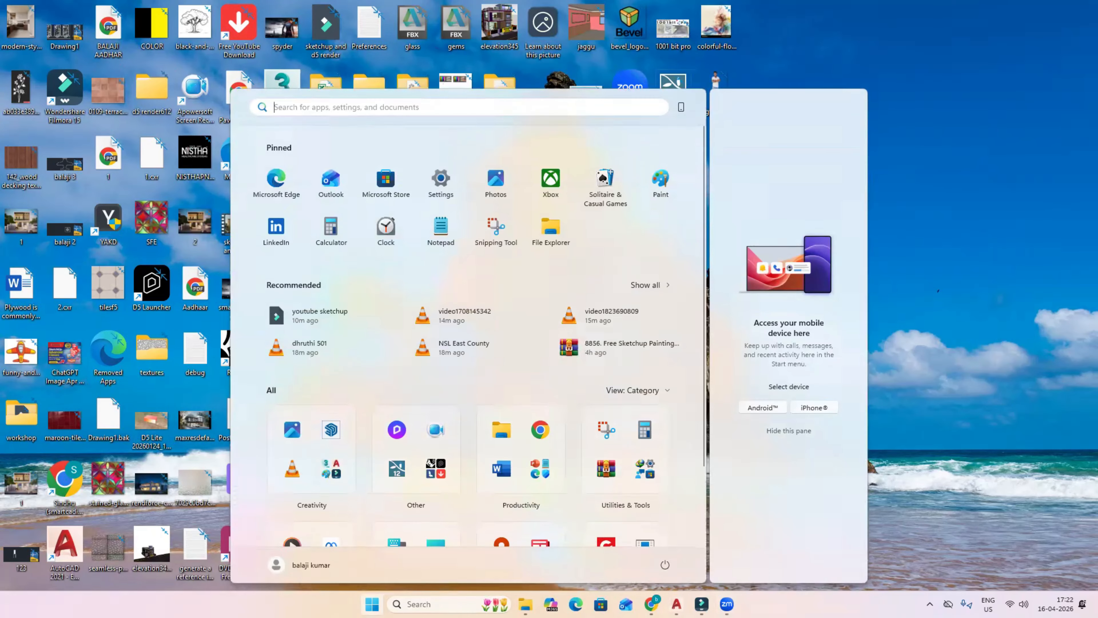
text(ske)
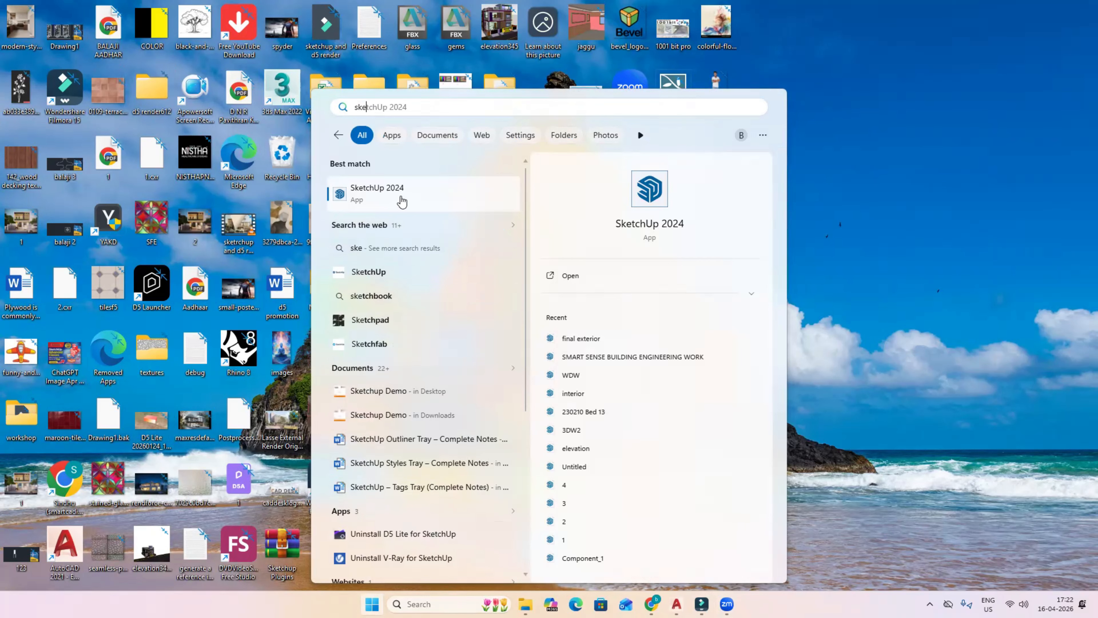
click(402, 201)
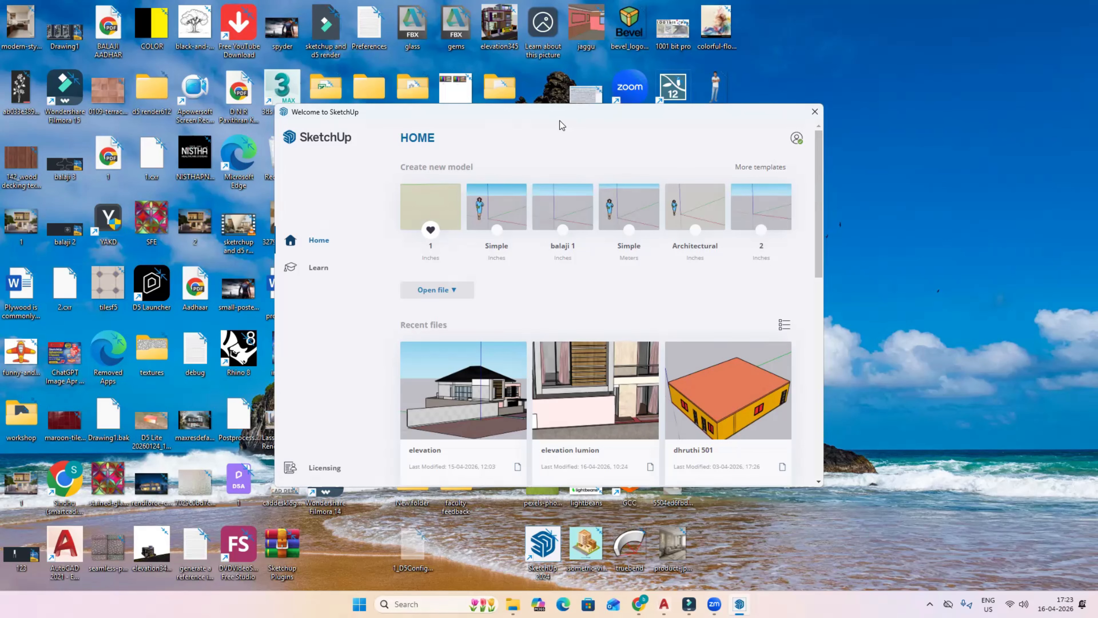
Examine the full set of default templates and their units, and return to the welcome window's home page
drag(519, 122, 548, 115)
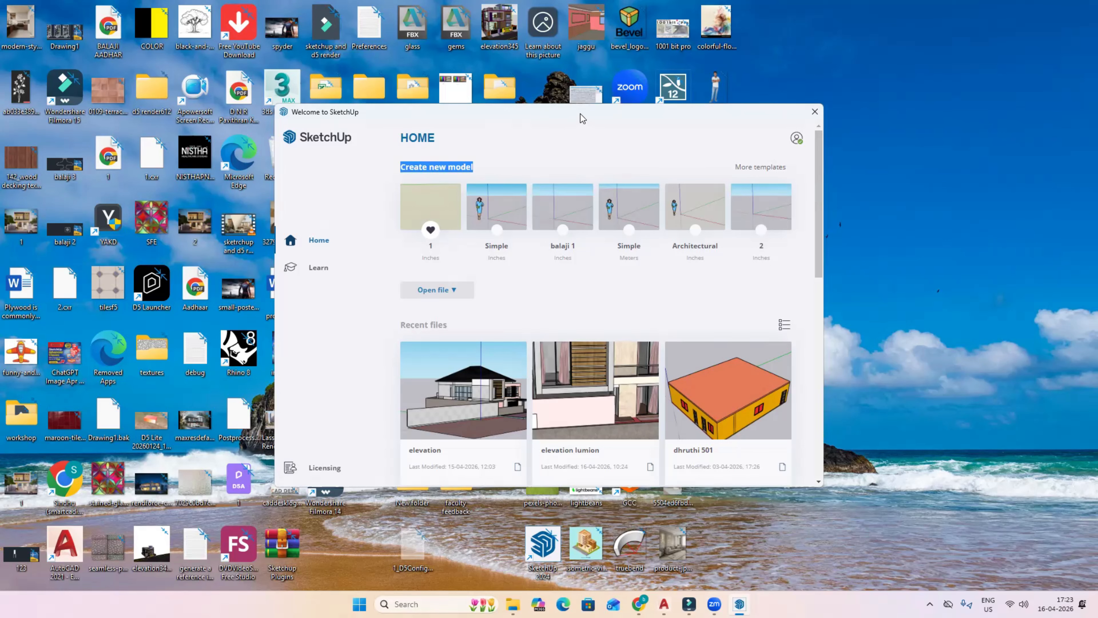
drag(580, 114, 571, 93)
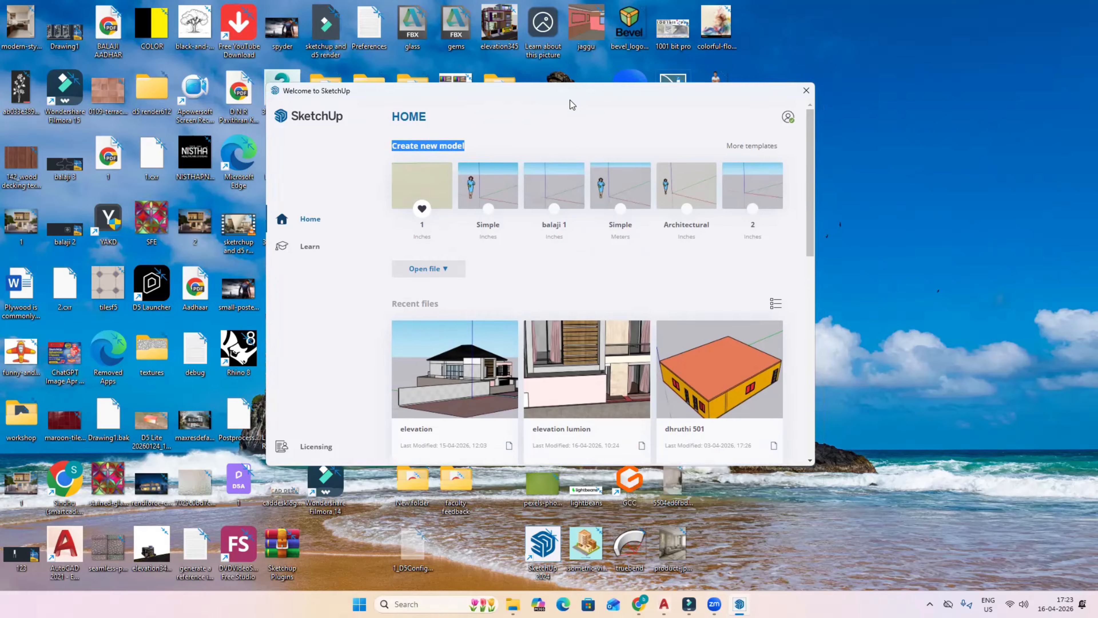
mouse_move(810, 155)
mouse_down()
mouse_move(809, 226)
mouse_move(809, 153)
mouse_up()
click(742, 147)
scroll(581, 309, down, 2)
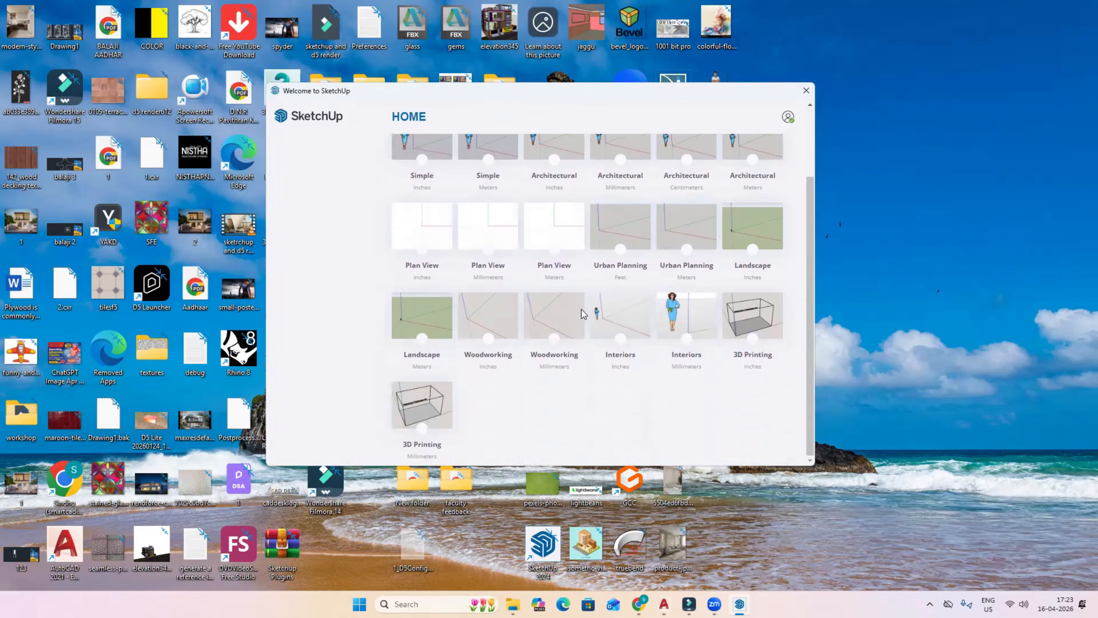
scroll(587, 387, up, 2)
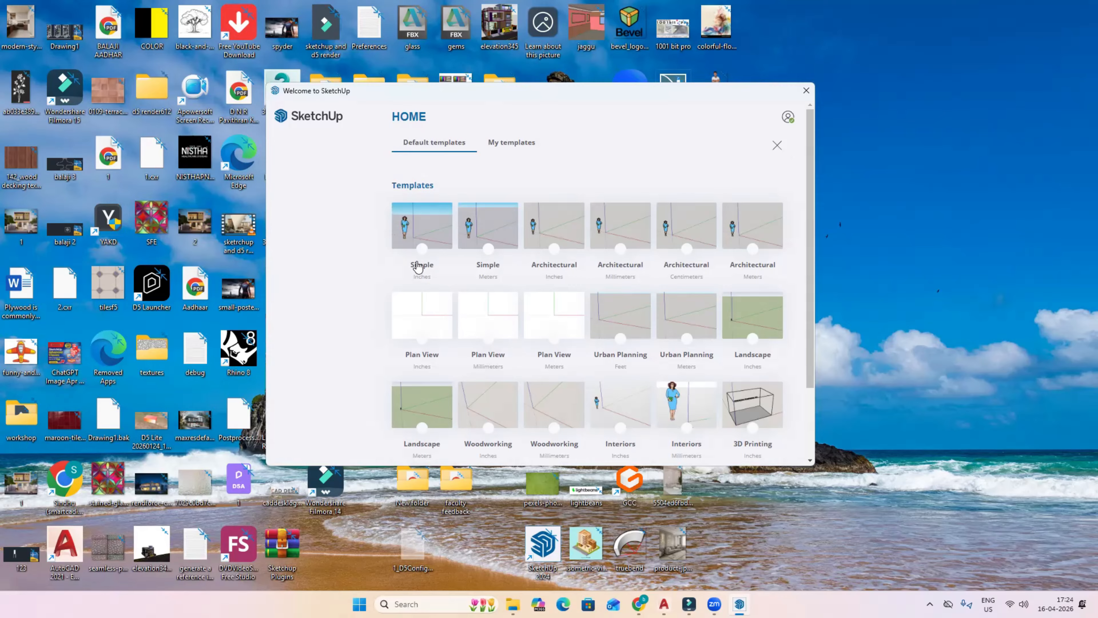
scroll(737, 270, down, 2)
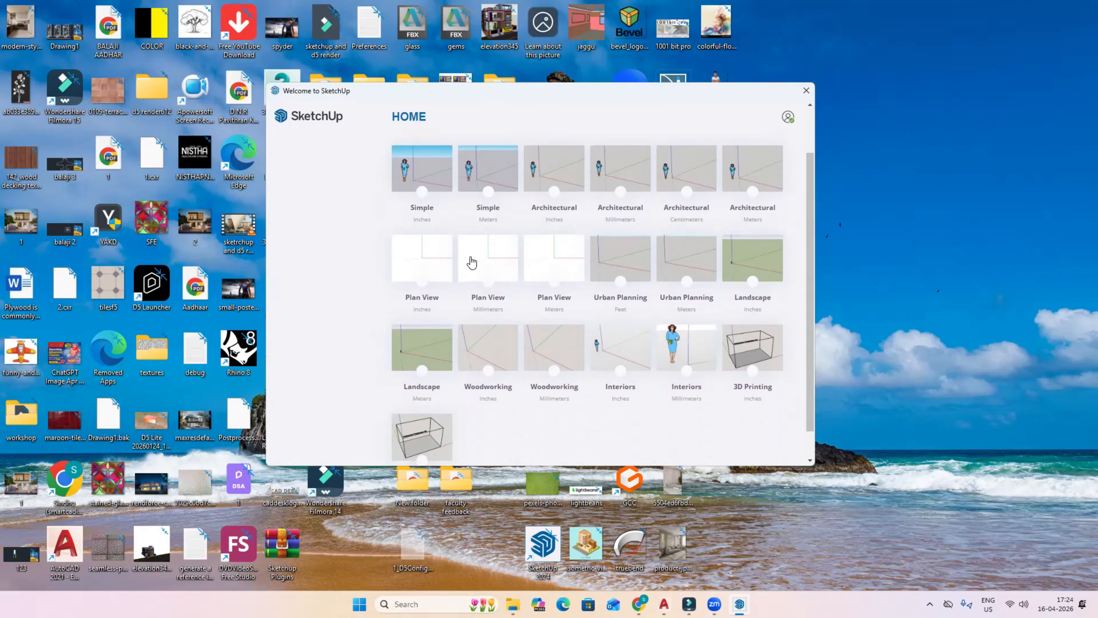
scroll(472, 263, up, 2)
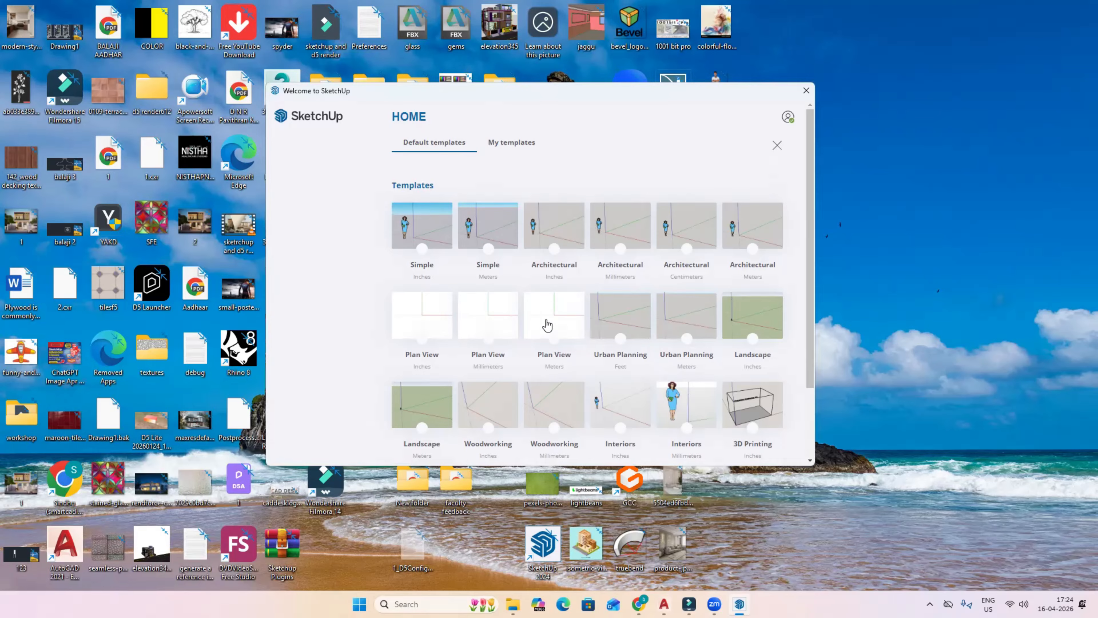
scroll(542, 309, down, 2)
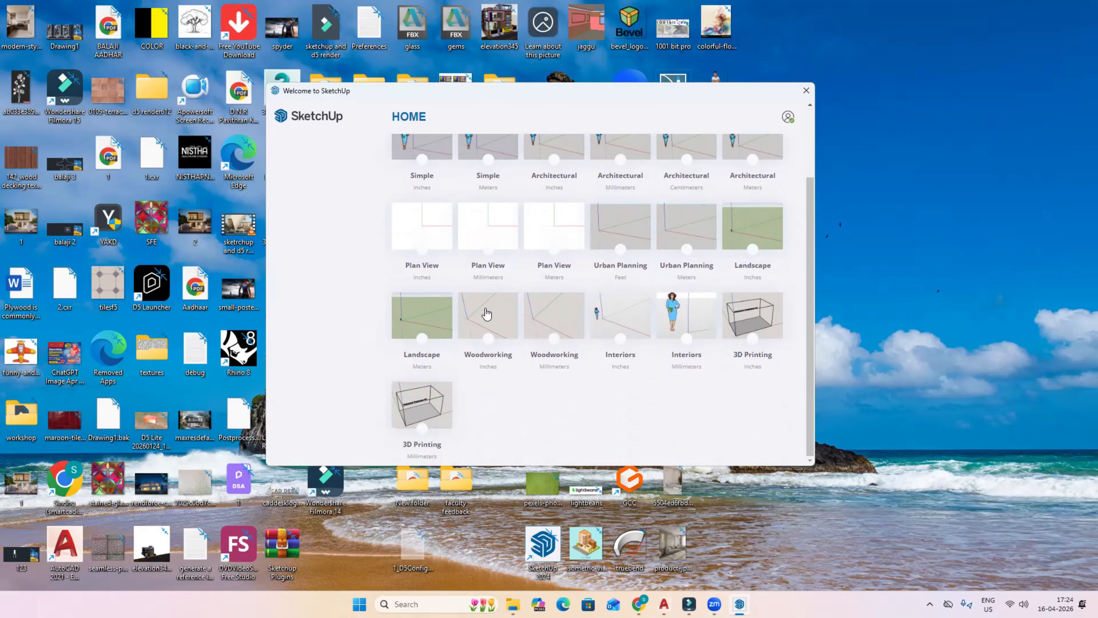
scroll(542, 401, up, 2)
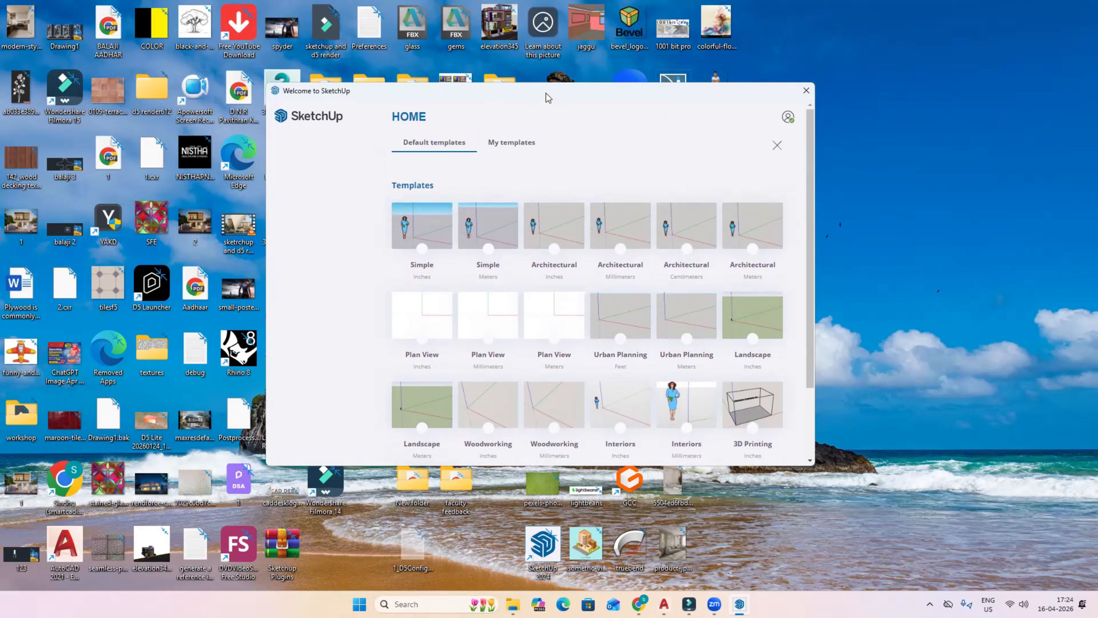
drag(546, 92, 544, 100)
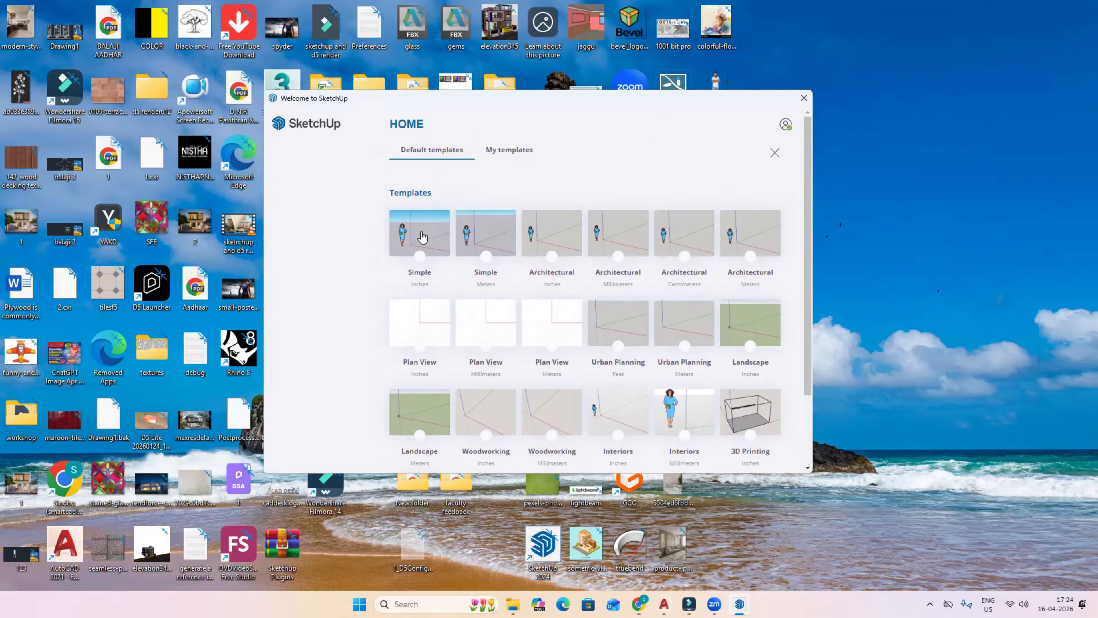
click(773, 152)
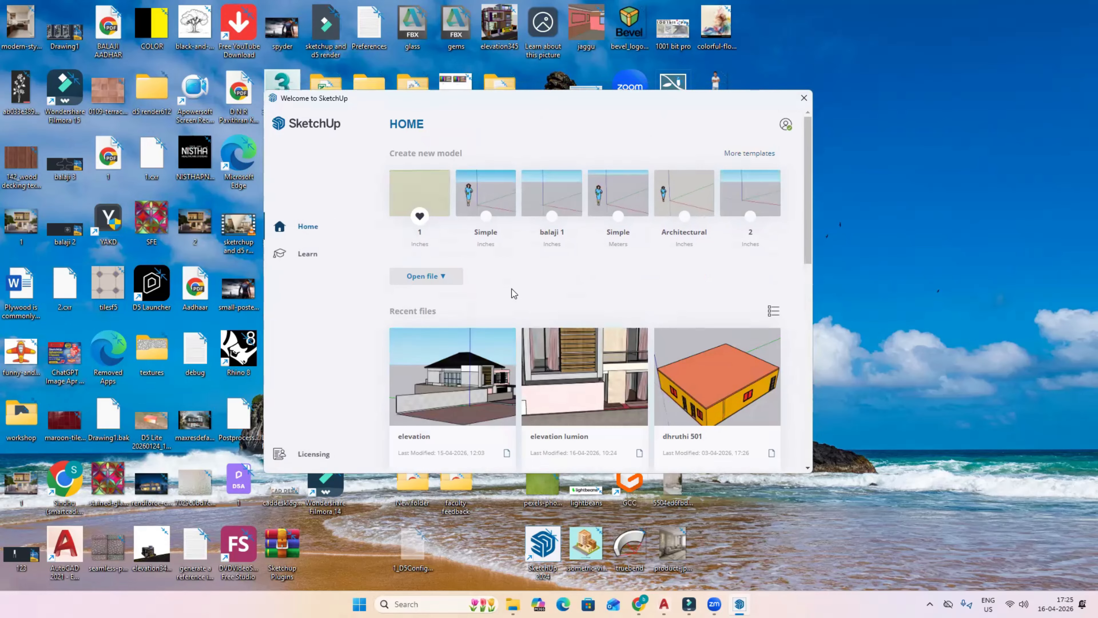
Start opening a model from this device and look through the folders in Documents
scroll(512, 288, down, 2)
scroll(511, 286, up, 1)
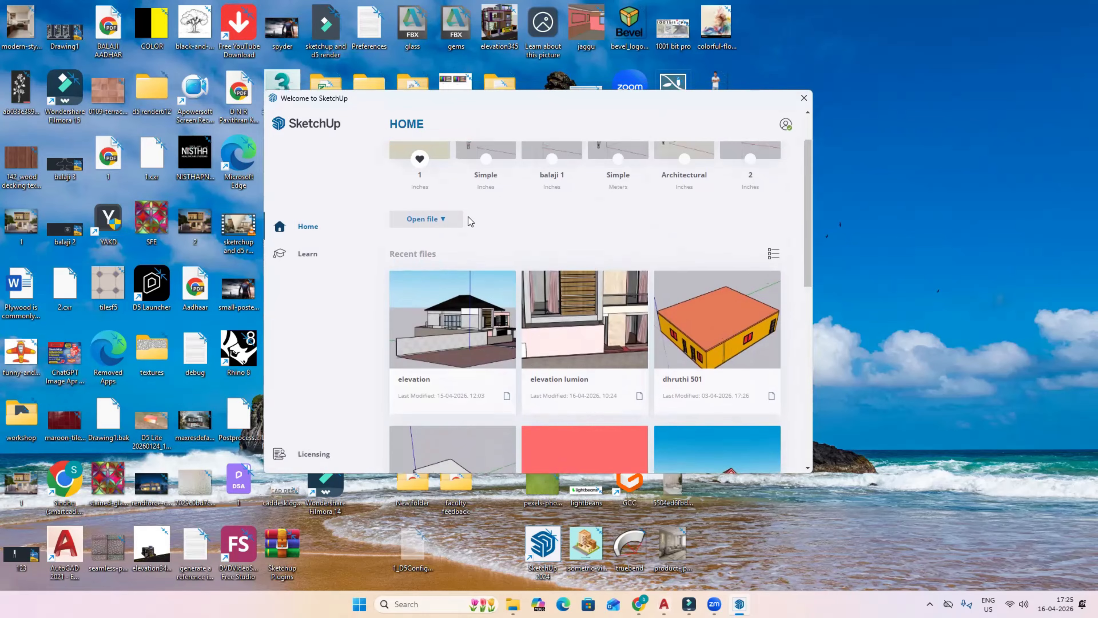
click(449, 221)
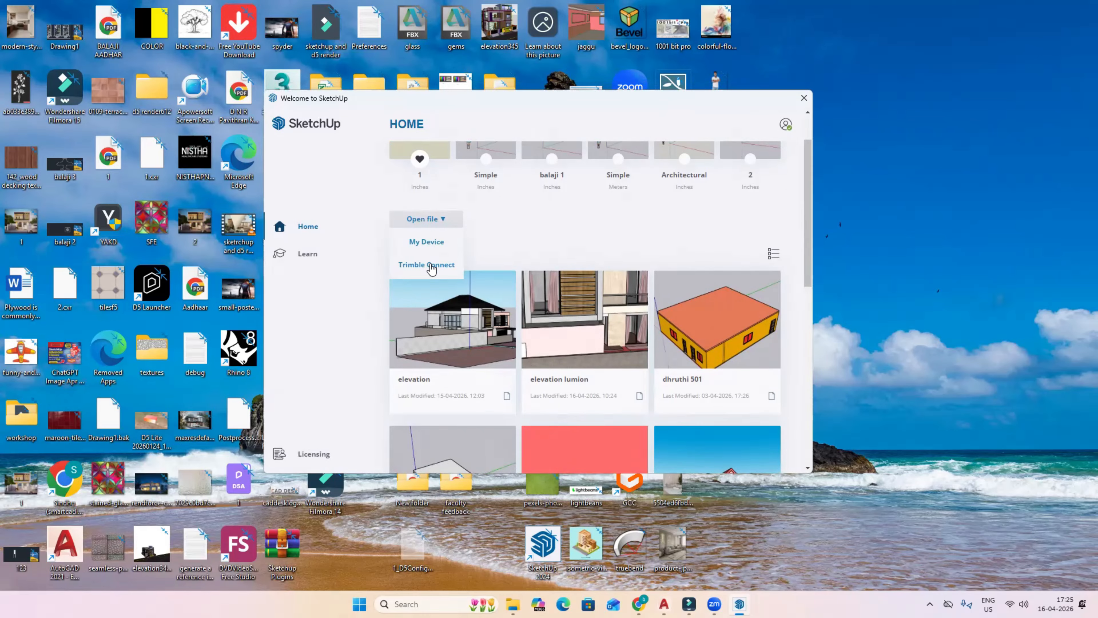
click(423, 242)
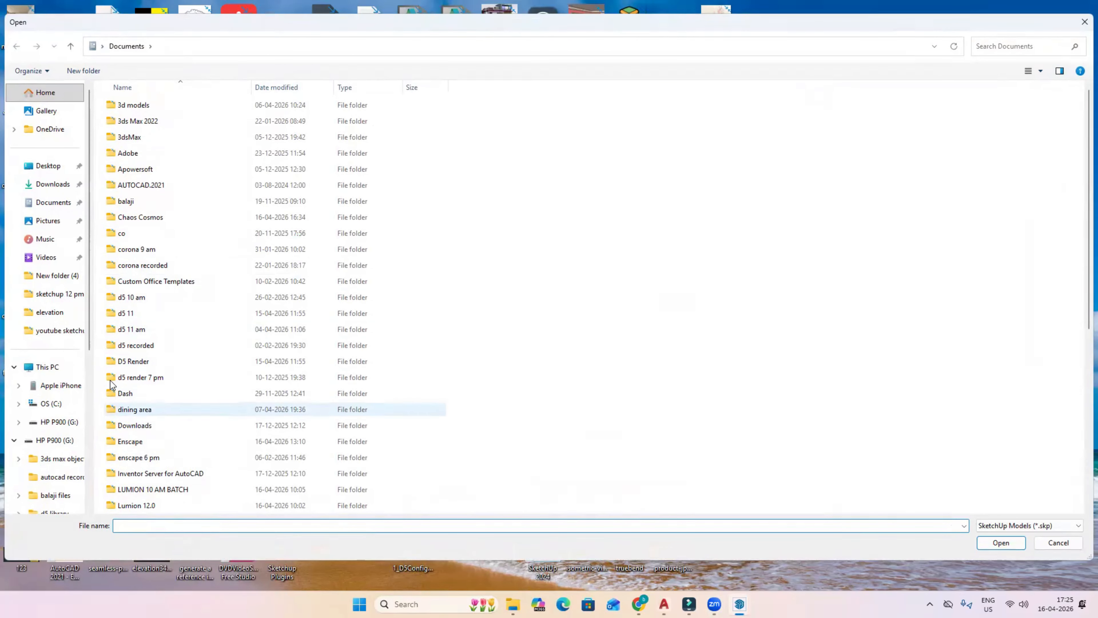
scroll(213, 240, down, 7)
scroll(251, 381, up, 5)
scroll(234, 247, up, 2)
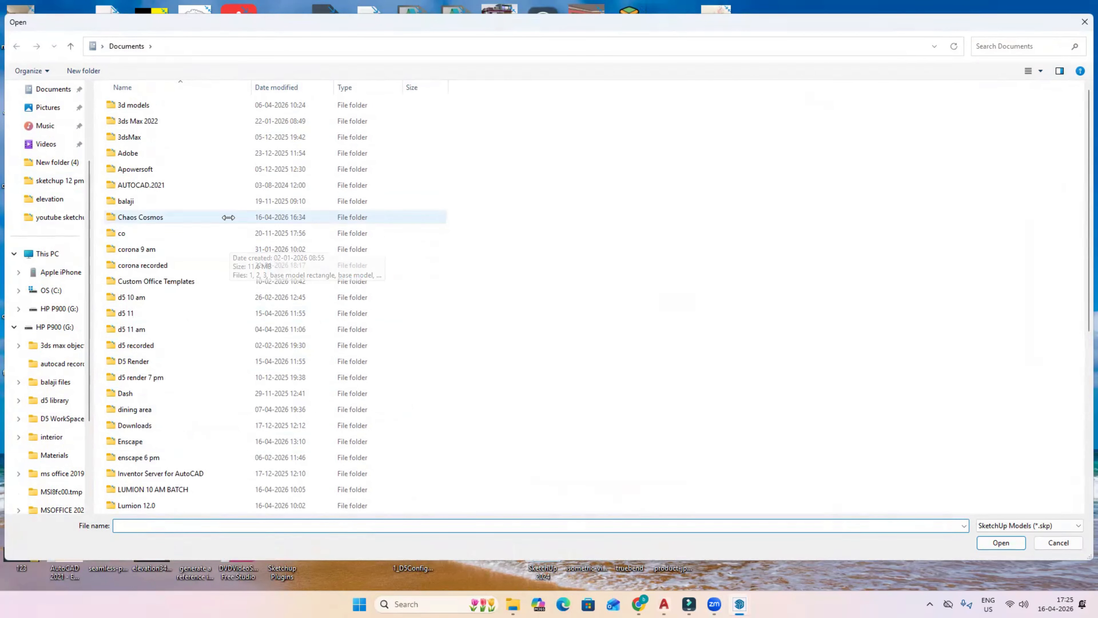
double_click(149, 201)
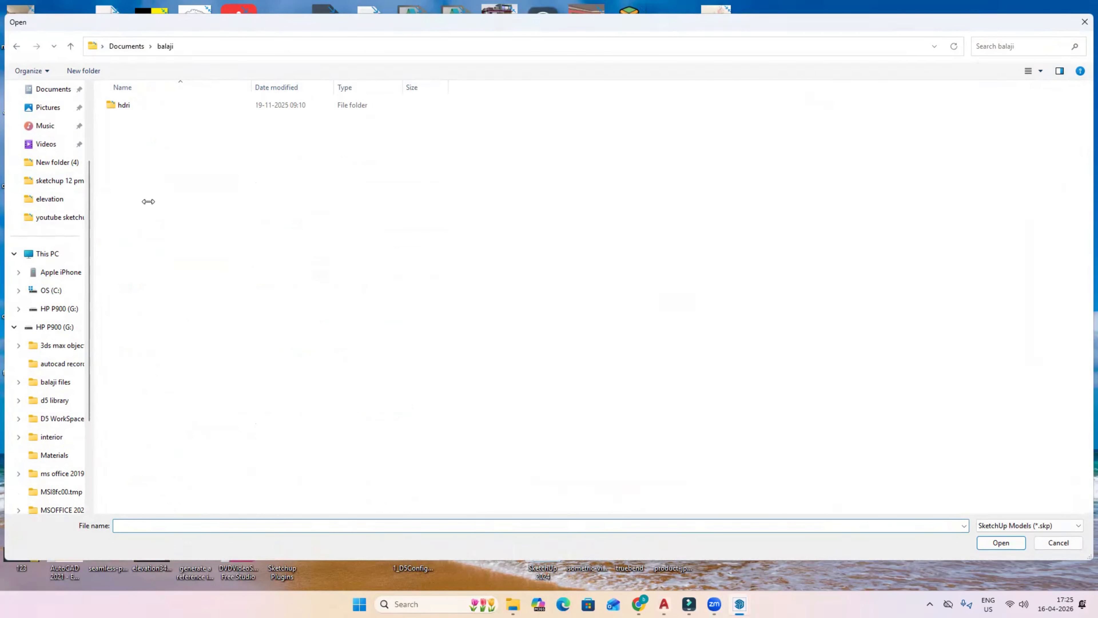
key(alt+Left)
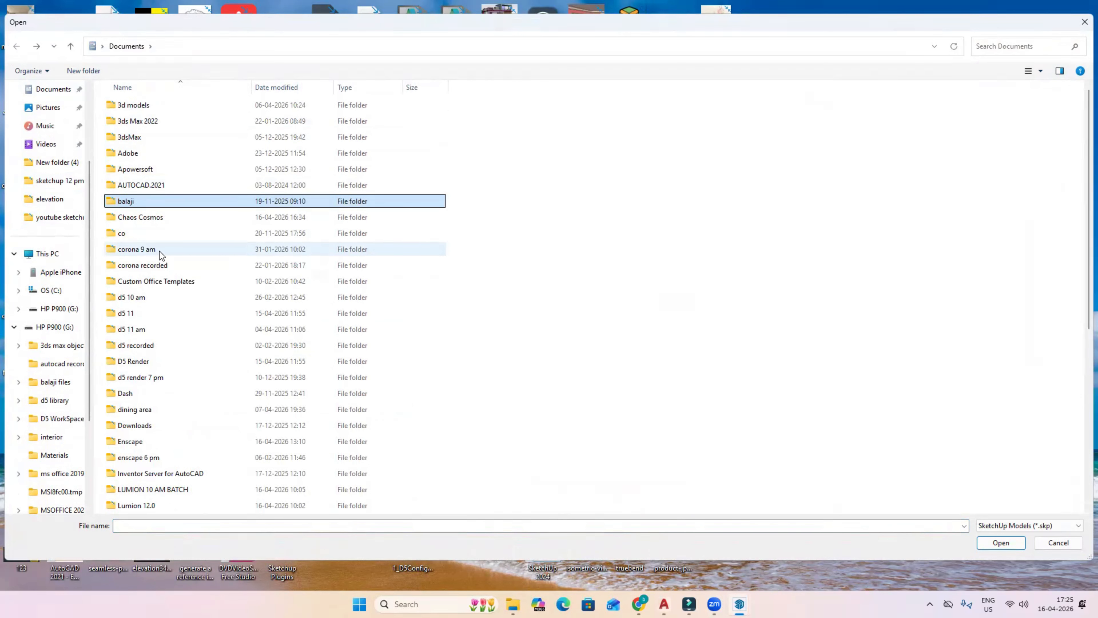
Browse to the projects folder on the HP P900 (G:) drive, and leave the file browser without opening a model
click(54, 309)
double_click(135, 138)
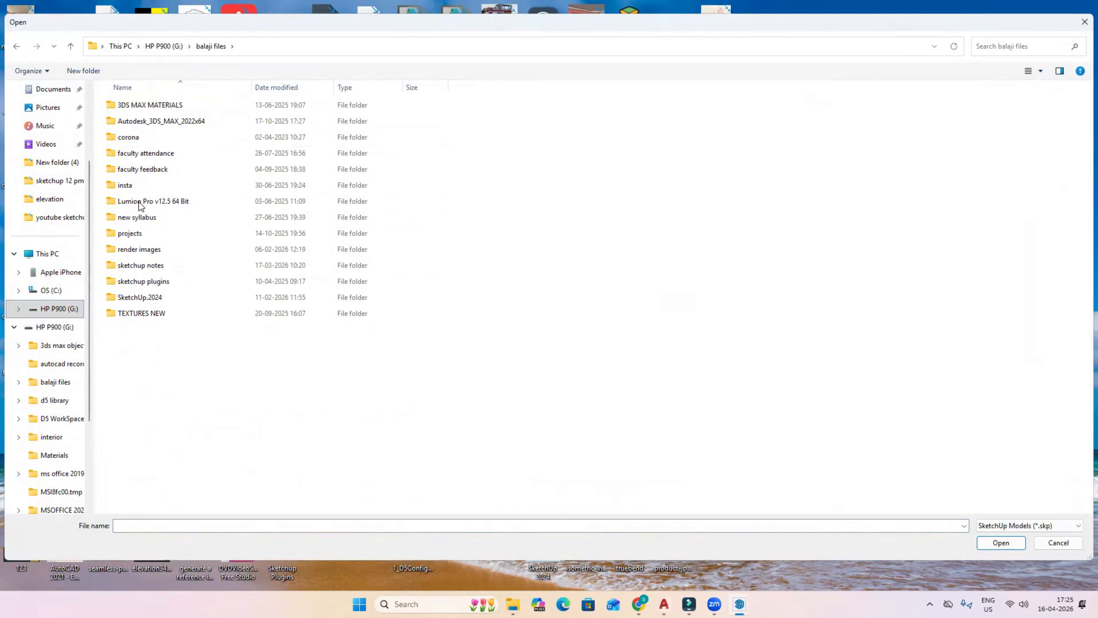
double_click(137, 234)
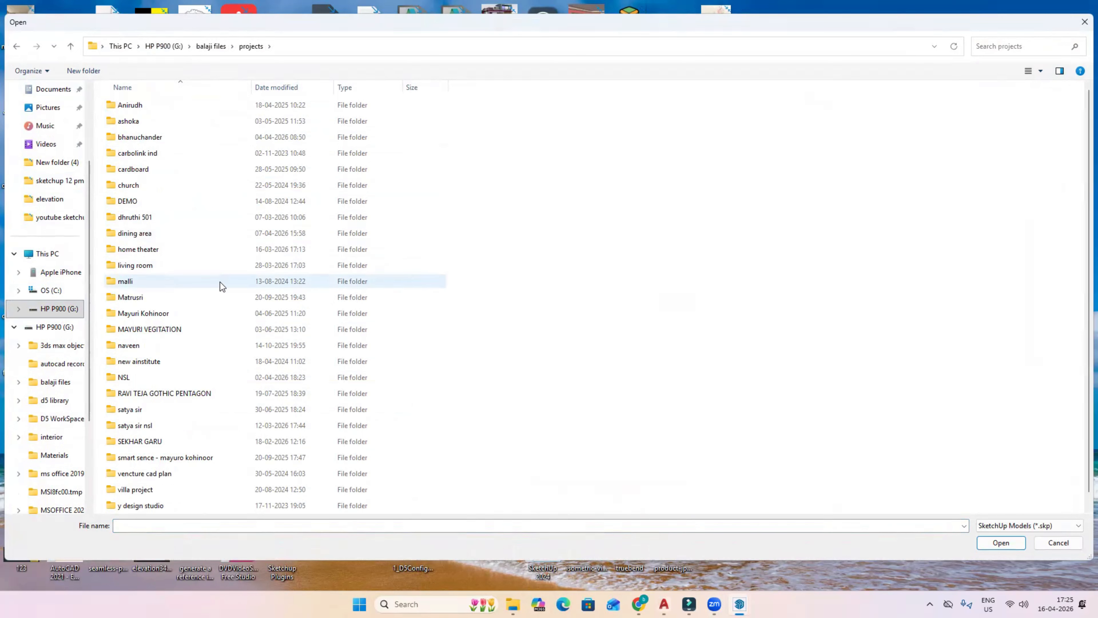
scroll(214, 381, up, 1)
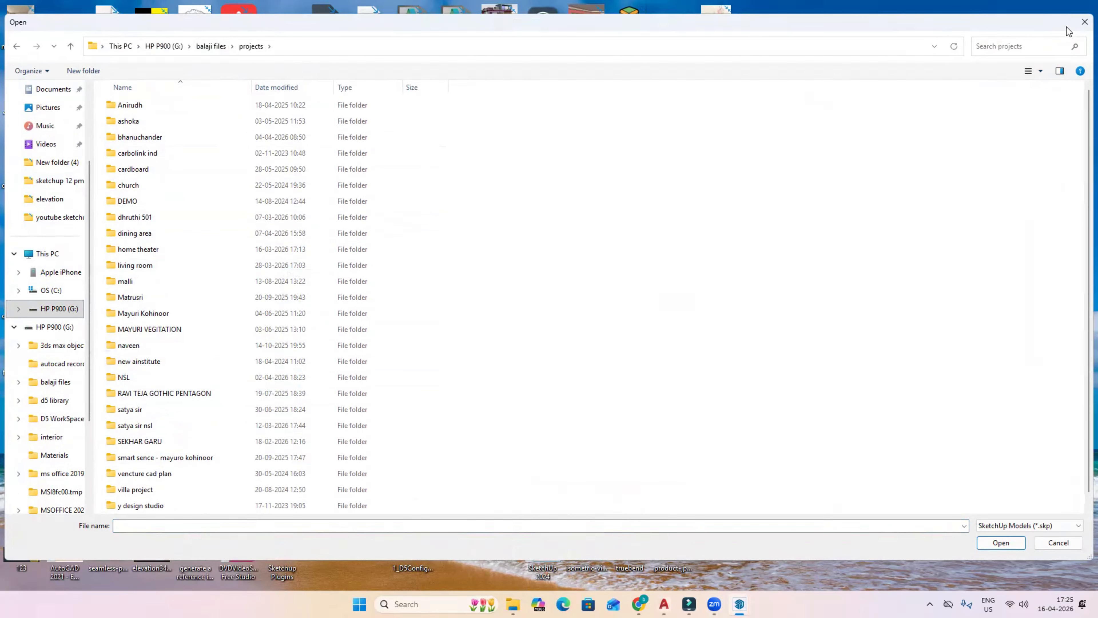
click(1058, 543)
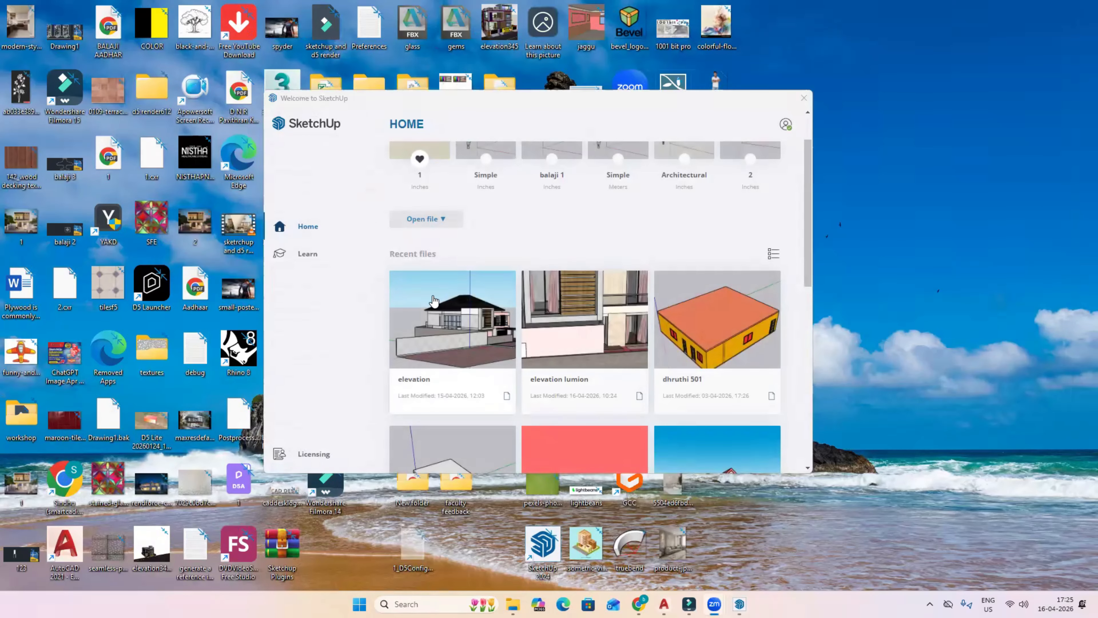
Look through the recent and recovered files on the welcome window's home page
scroll(421, 231, up, 2)
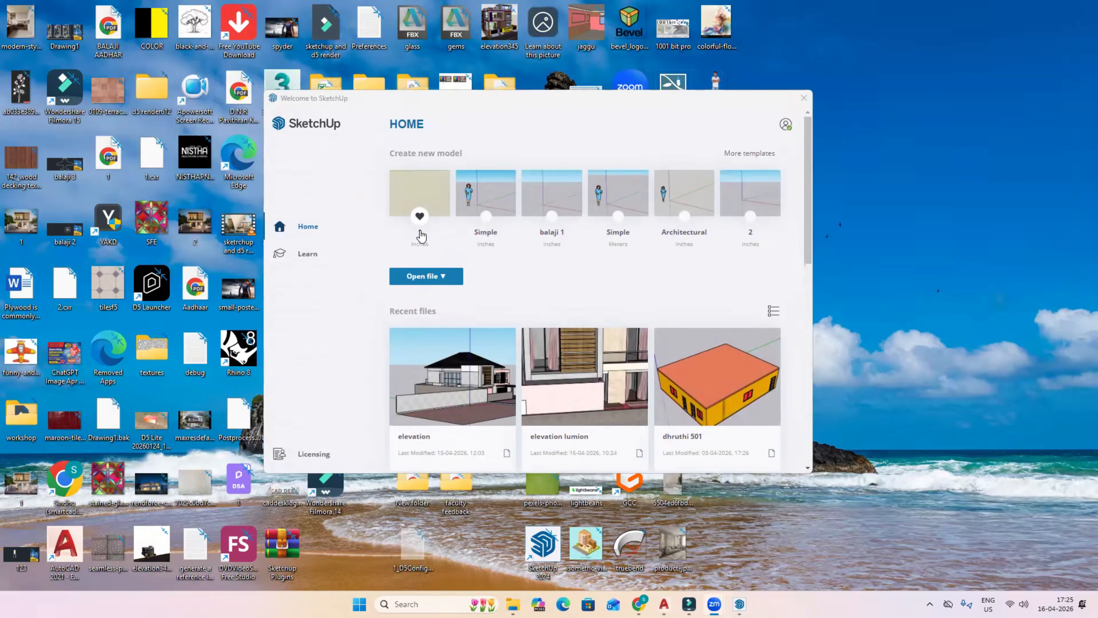
scroll(490, 348, down, 10)
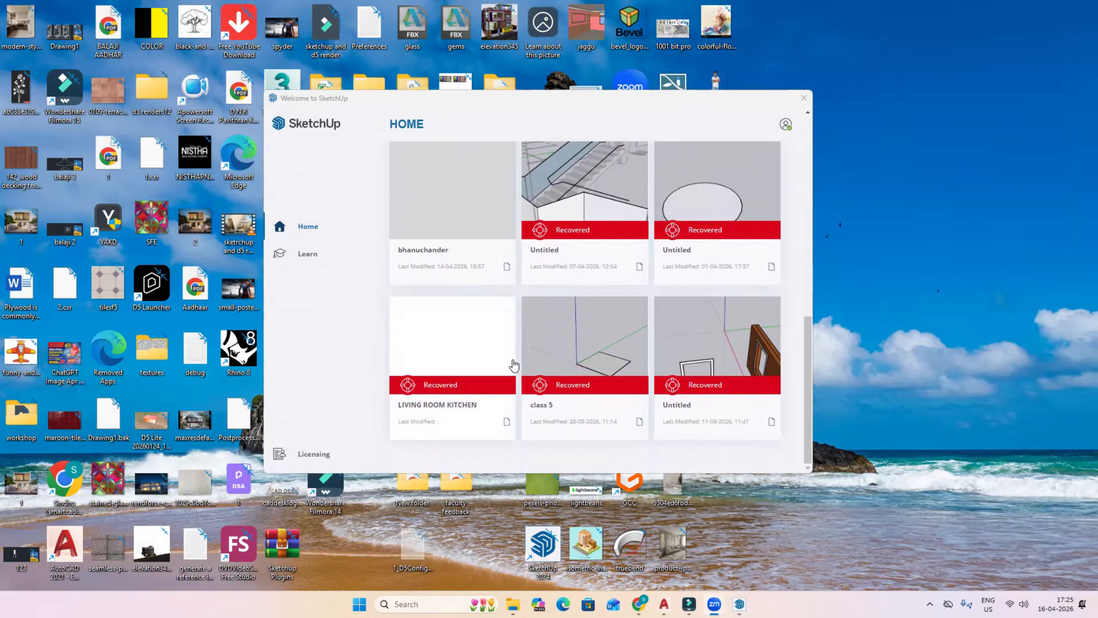
scroll(633, 368, up, 8)
scroll(659, 375, up, 3)
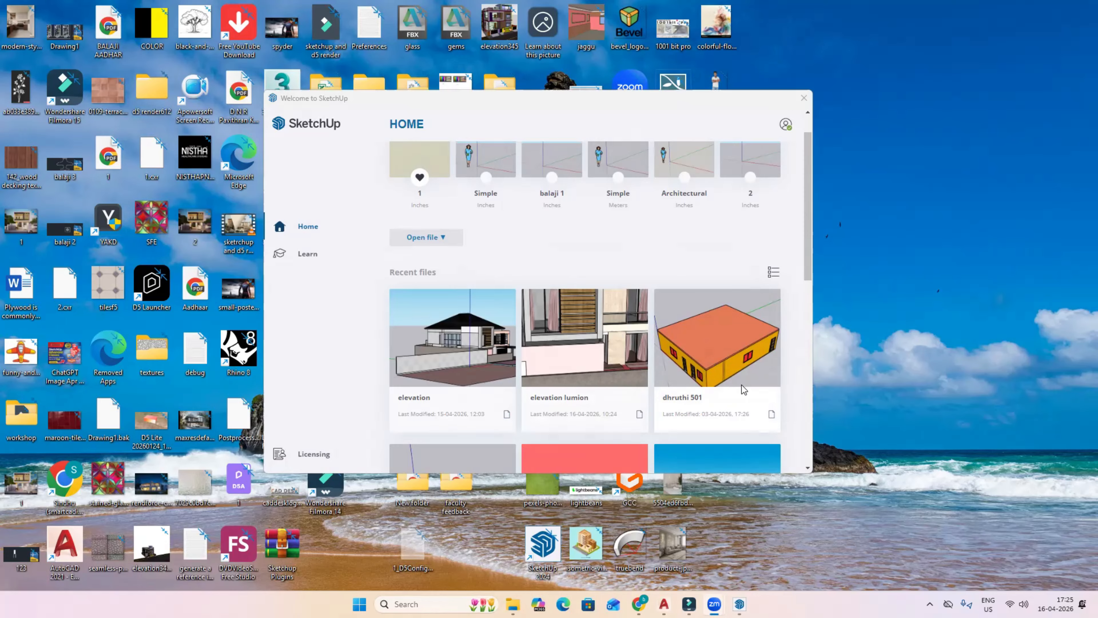
scroll(552, 397, up, 1)
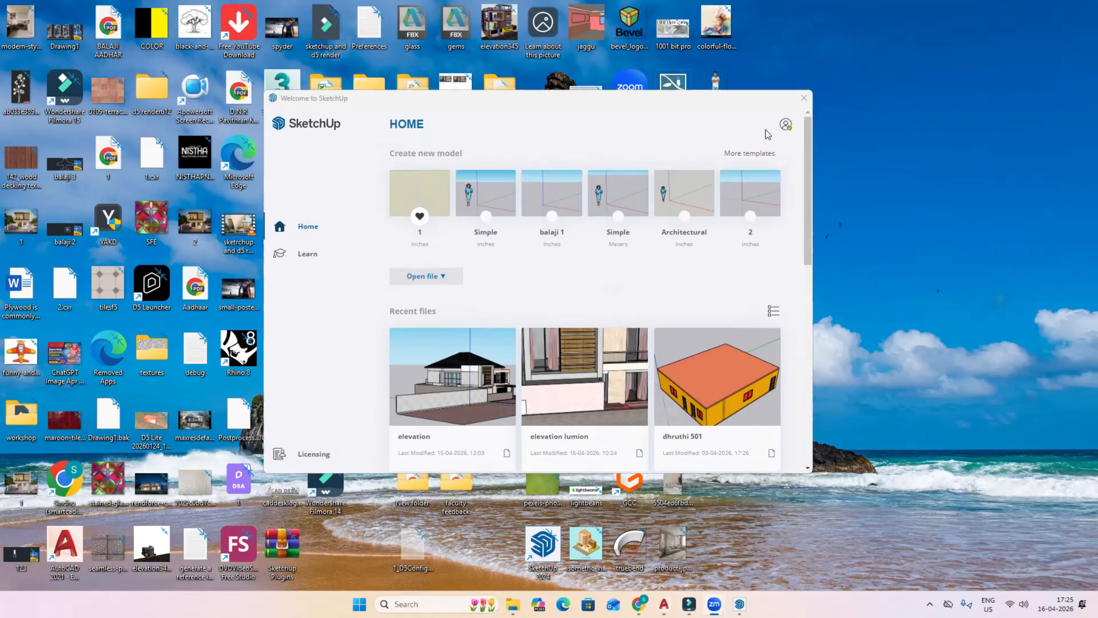
View the signed-in account's details with its licensing and sign-out options, and close them
click(786, 124)
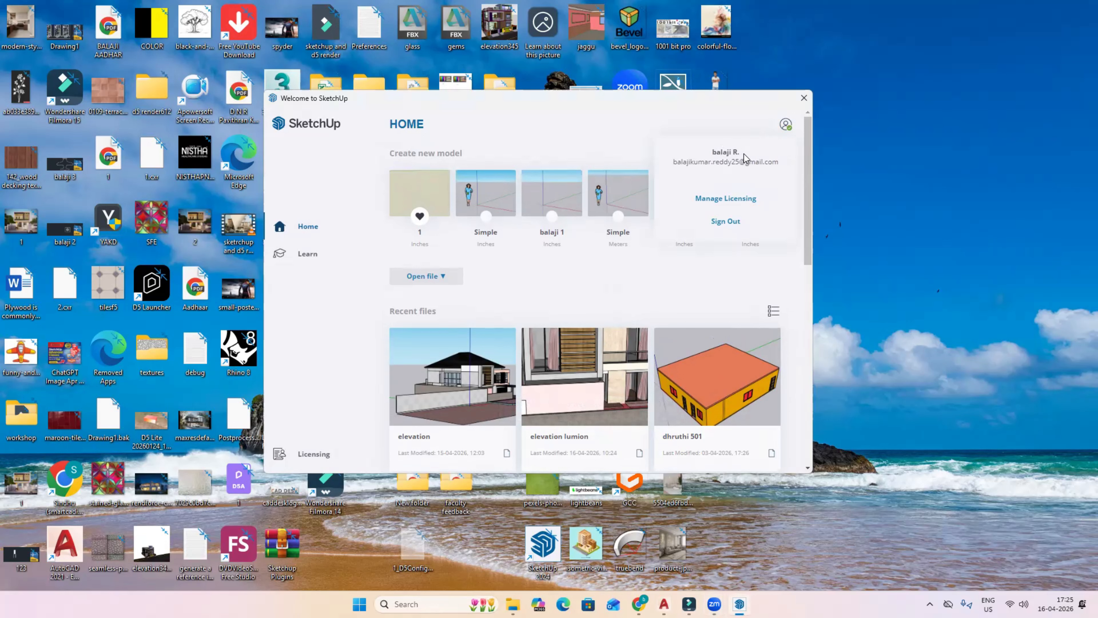
drag(777, 163, 671, 146)
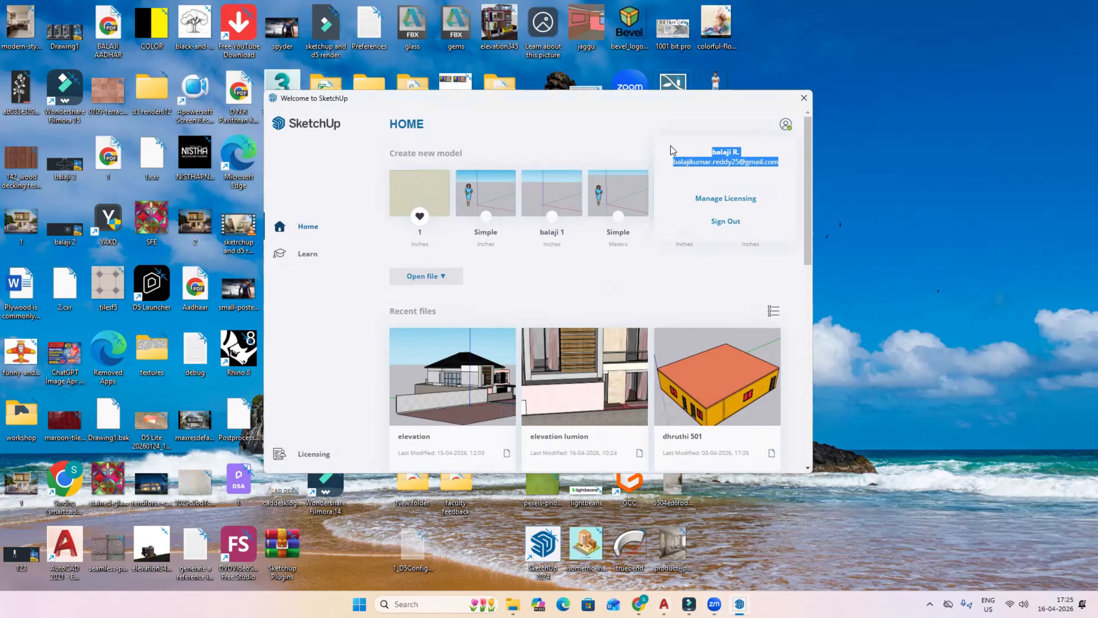
click(556, 146)
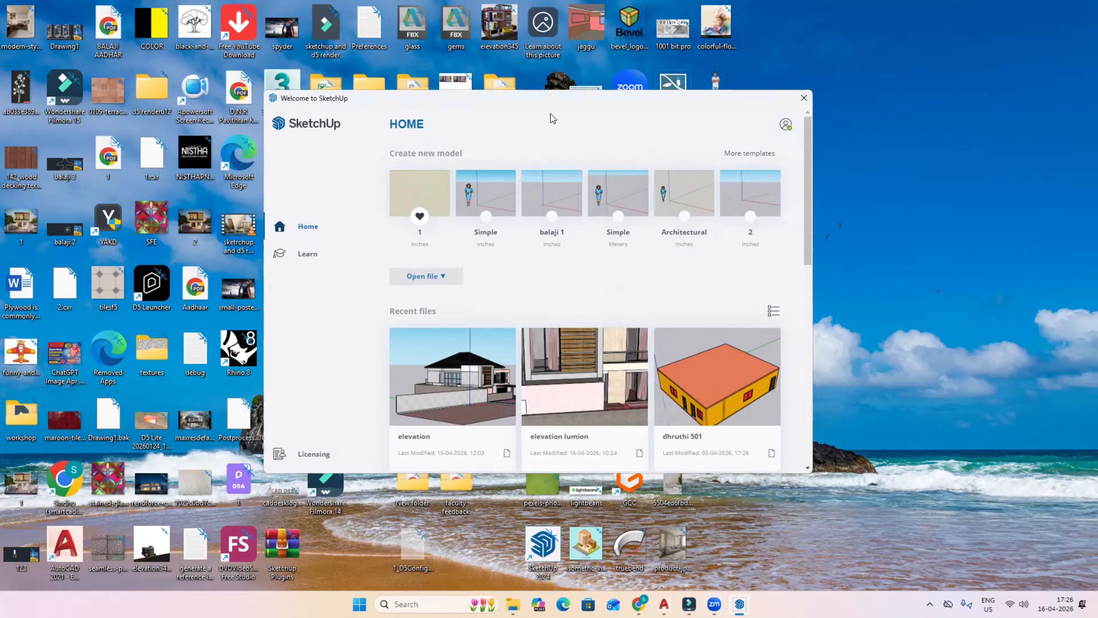
click(786, 124)
click(625, 116)
drag(534, 98, 575, 113)
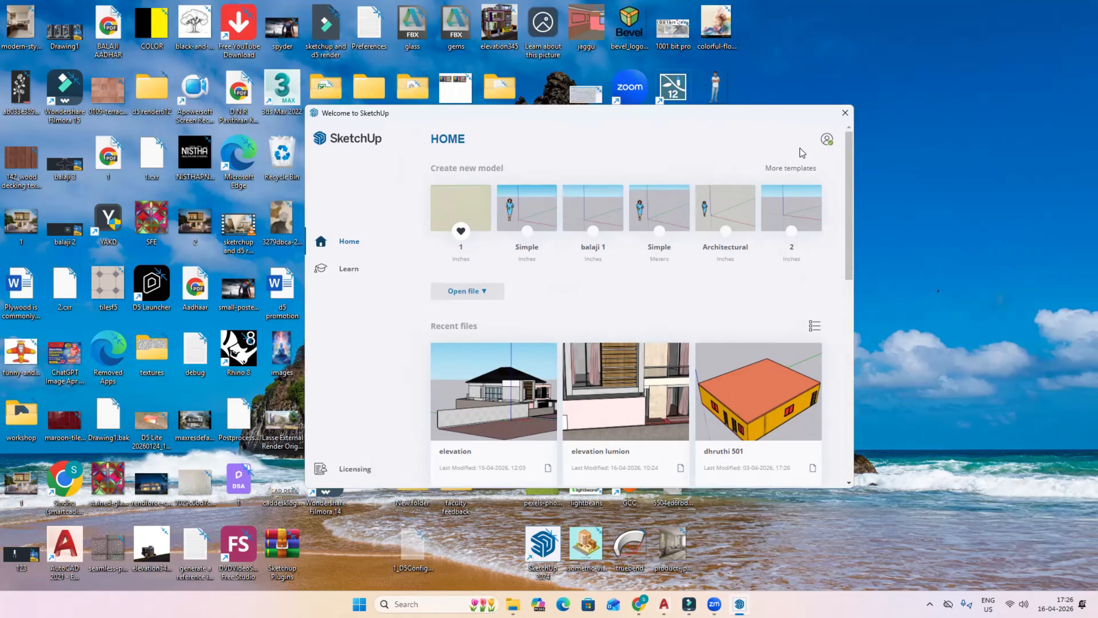
click(825, 141)
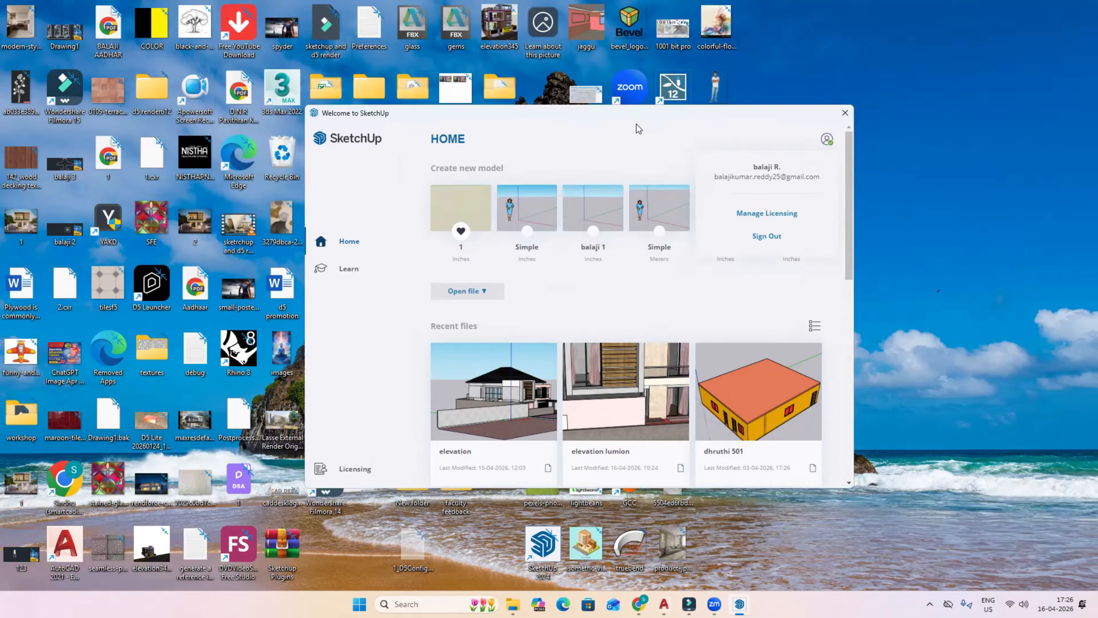
click(597, 131)
double_click(597, 123)
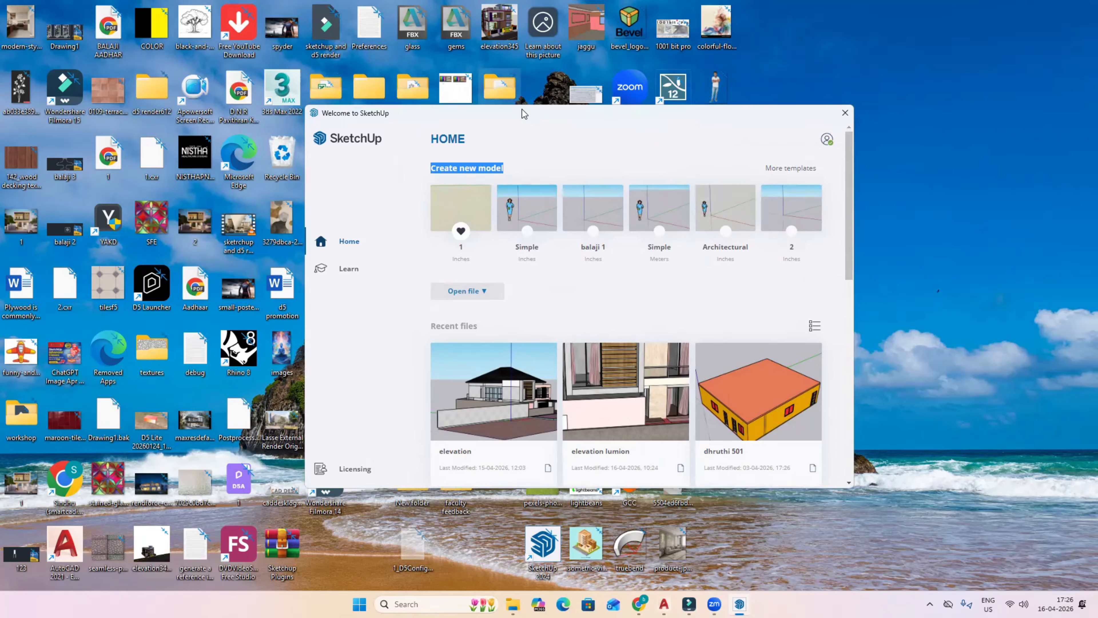
Create a new model from the Simple template in inches
drag(565, 113, 476, 90)
click(517, 123)
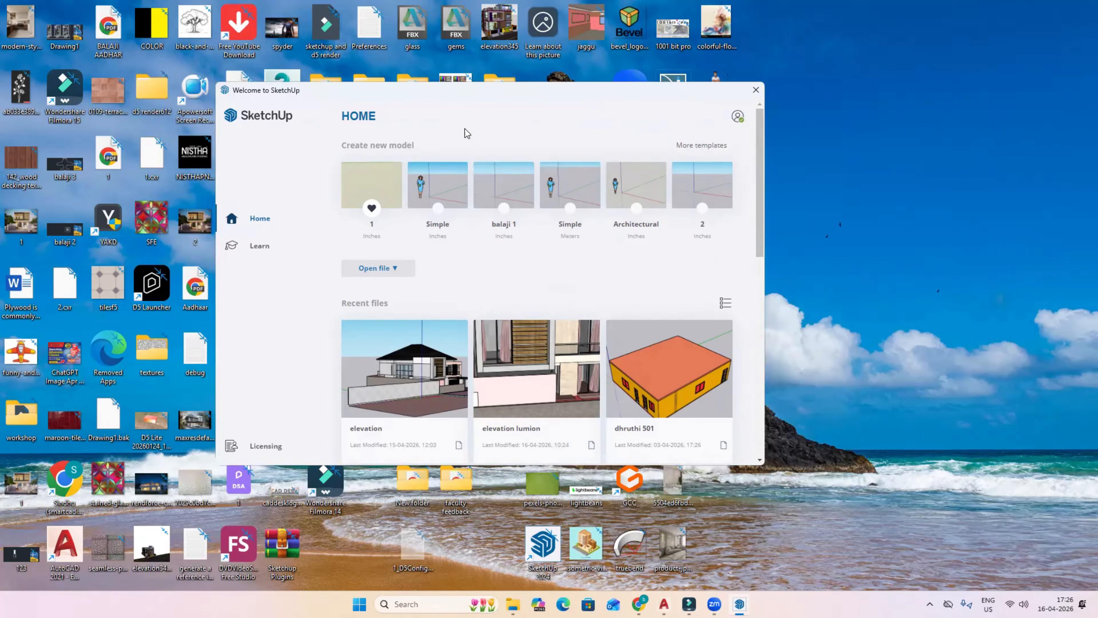
click(431, 184)
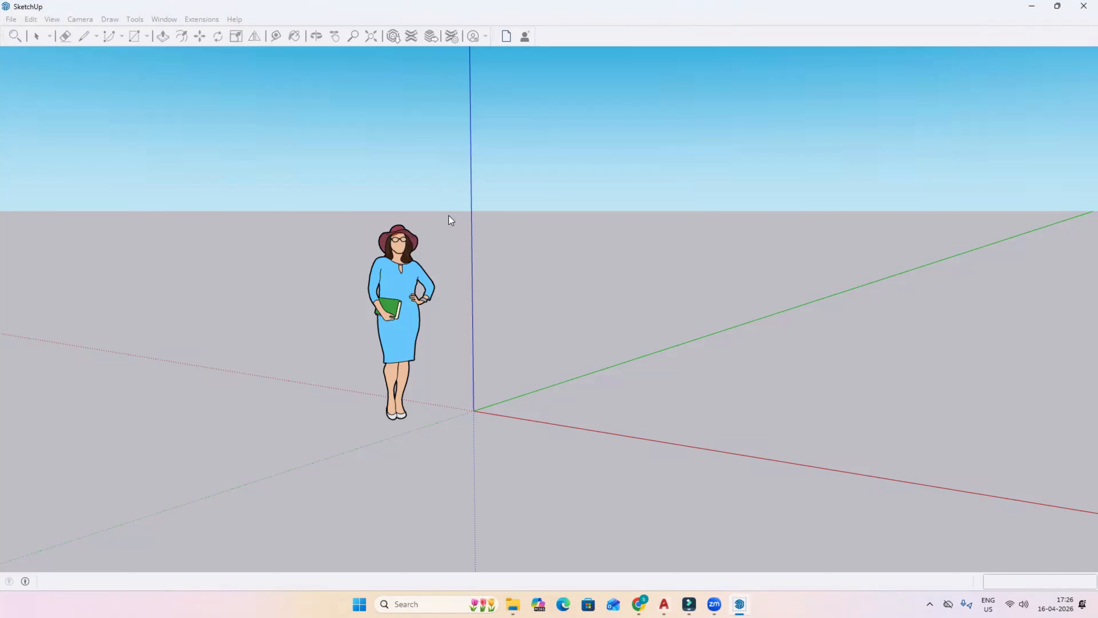
Collapse the Tags and Materials sections of the Default Tray, and delete the standing human figure from the model
click(647, 309)
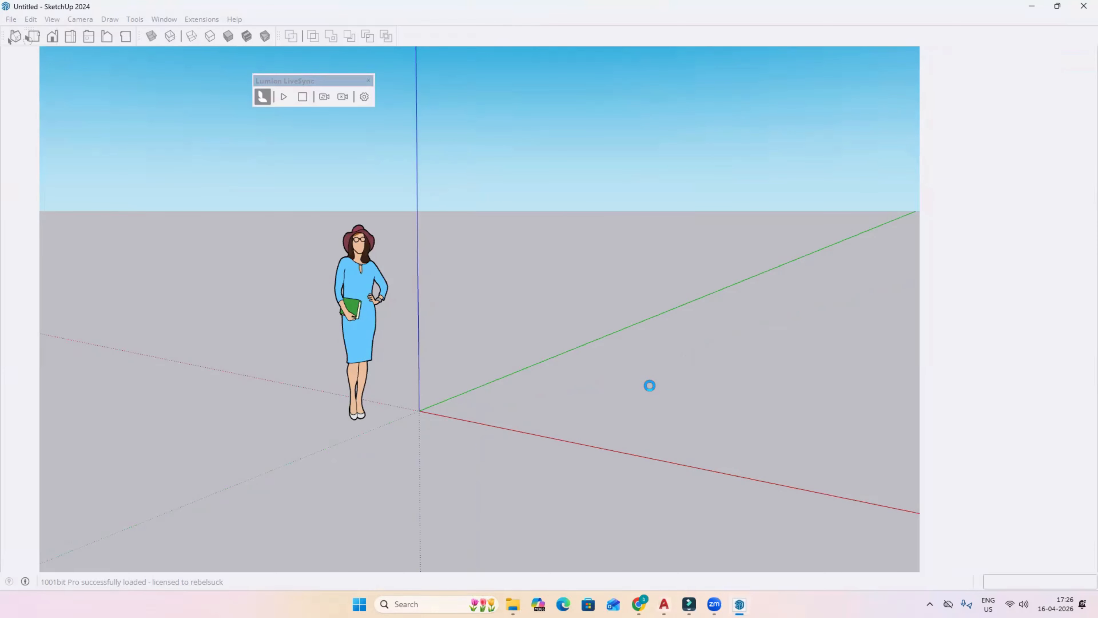
click(340, 289)
click(658, 219)
middle_drag(658, 219, 471, 424)
scroll(355, 269, up, 3)
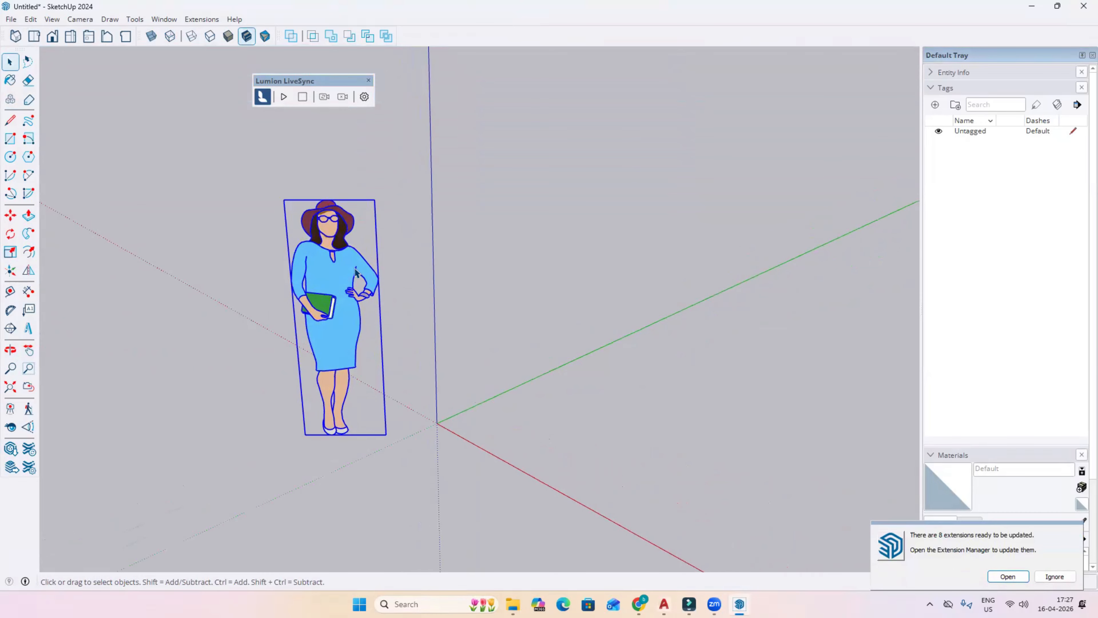
click(947, 88)
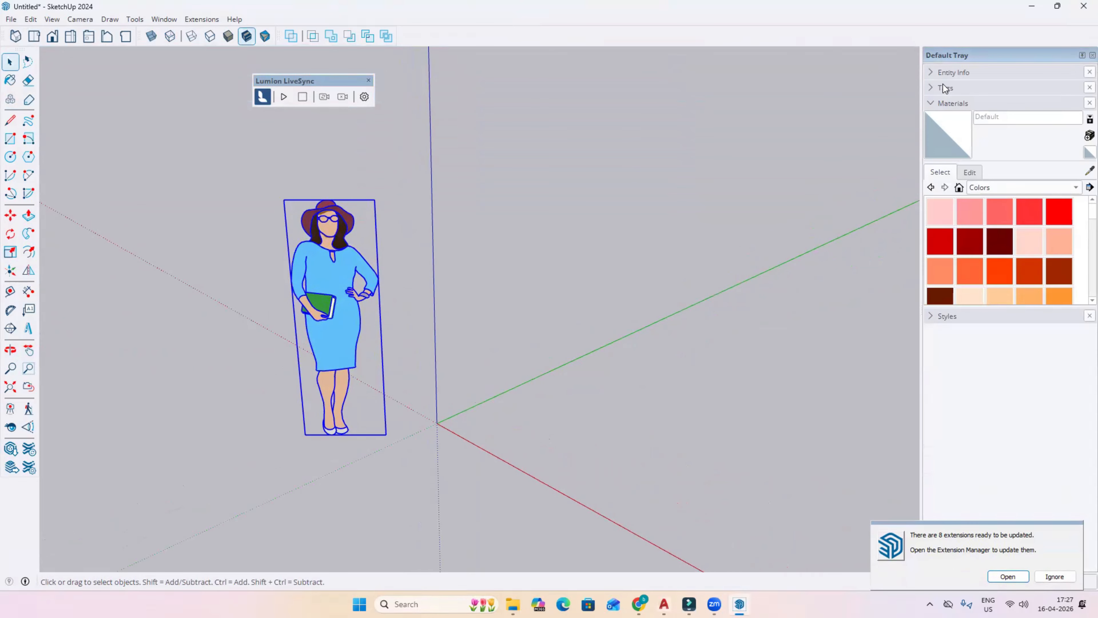
click(930, 105)
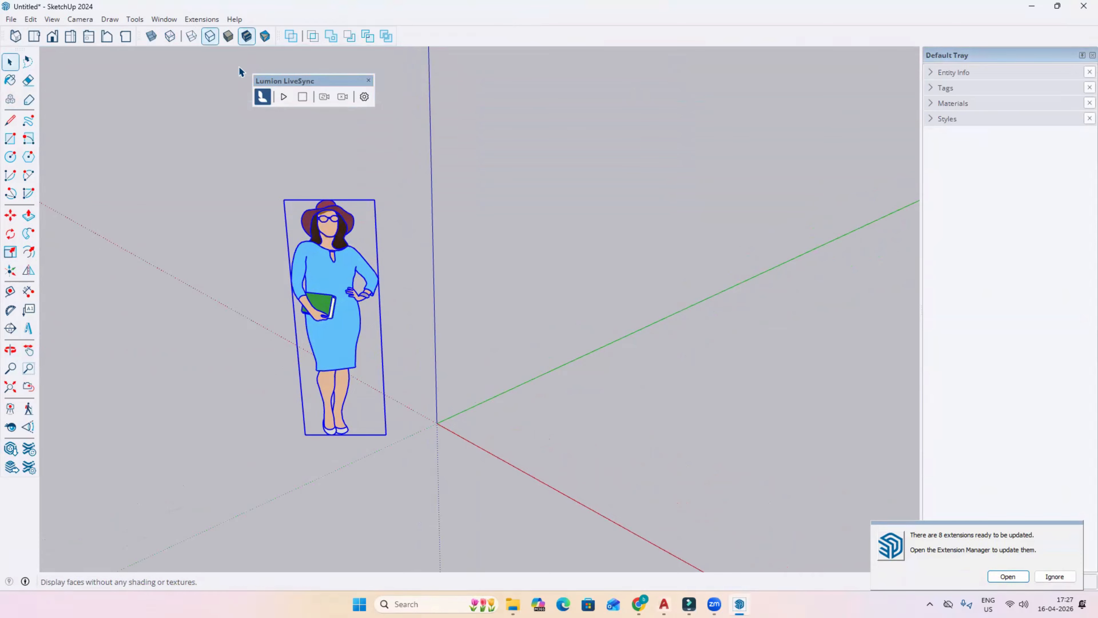
mouse_move(353, 292)
middle_down()
mouse_move(465, 265)
mouse_move(358, 295)
middle_up()
key(Delete)
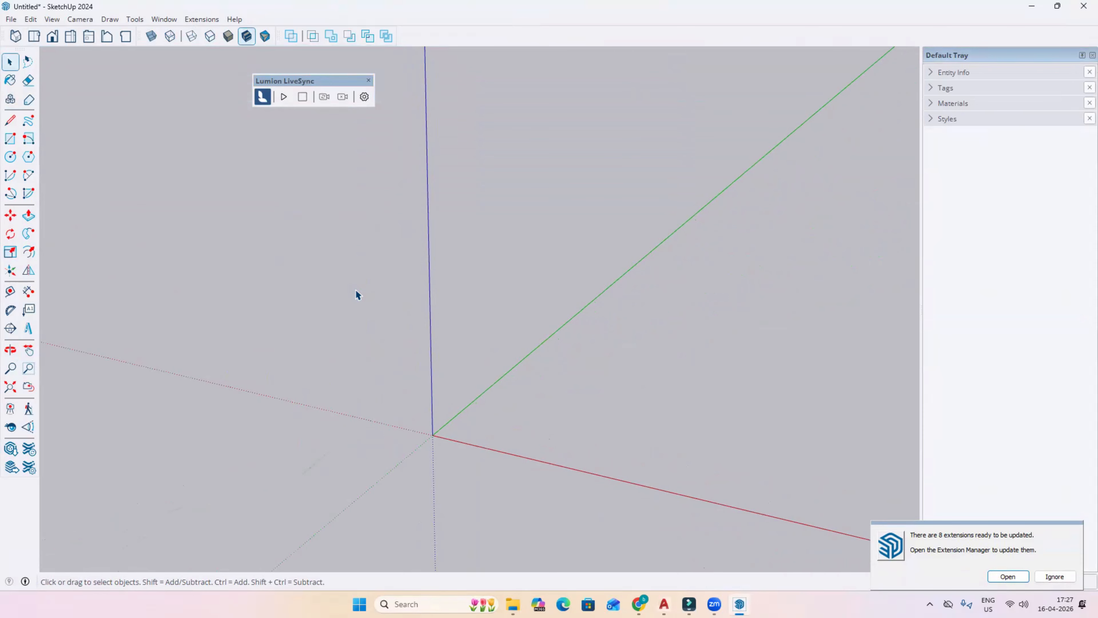
Close the floating Lumion LiveSync toolbar and unpin the Default Tray to widen the modelling area
click(370, 80)
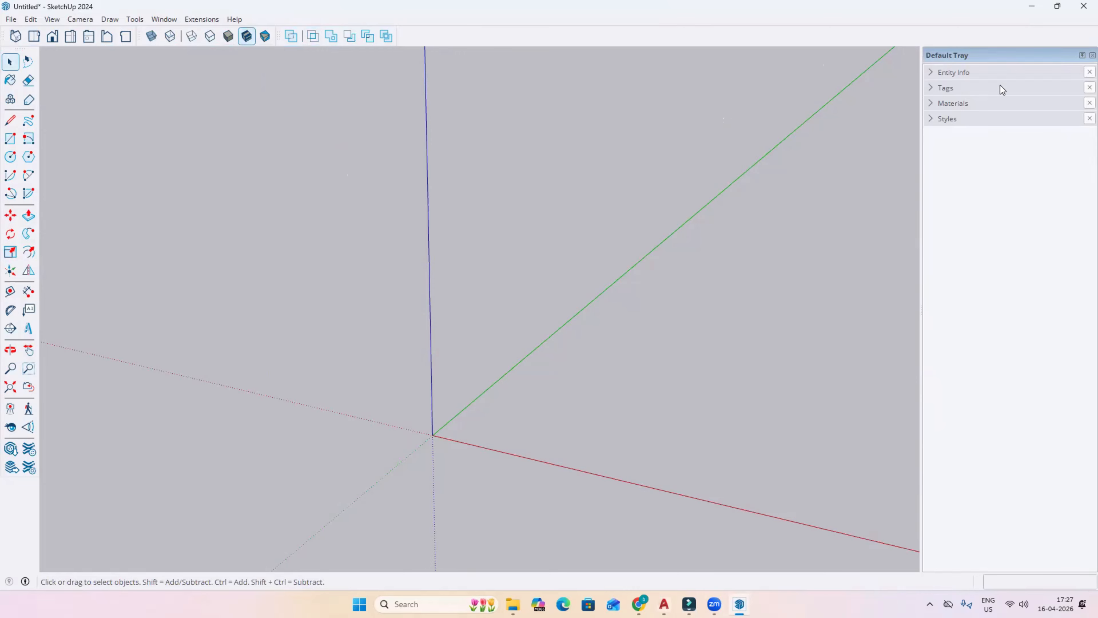
click(1083, 56)
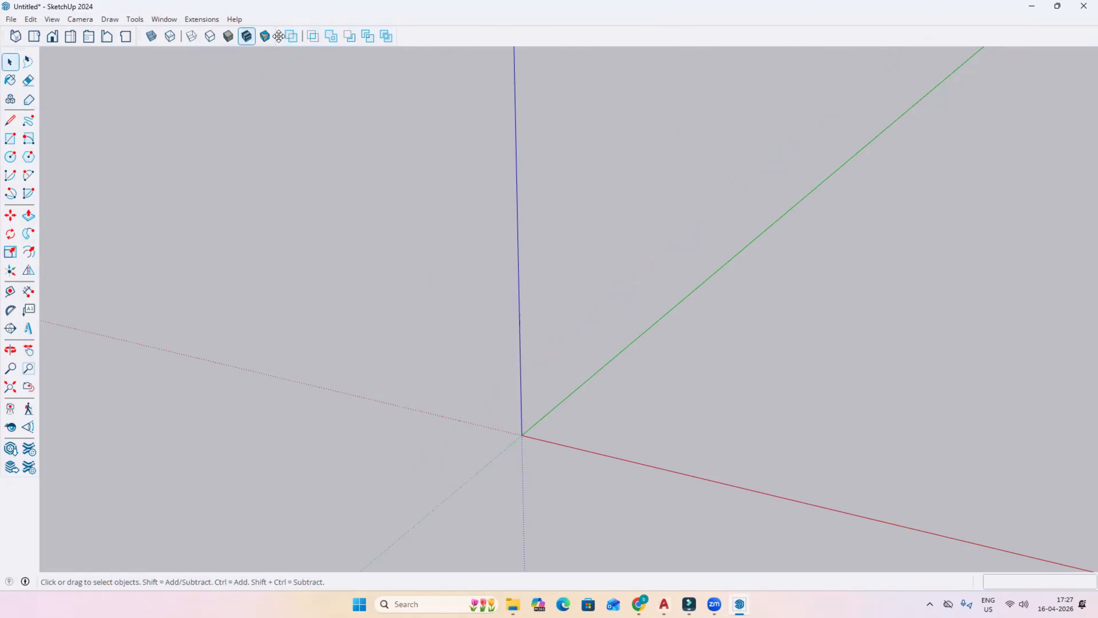
Undock and close the Solid Tools and Styles toolbars
drag(286, 38, 375, 186)
click(375, 186)
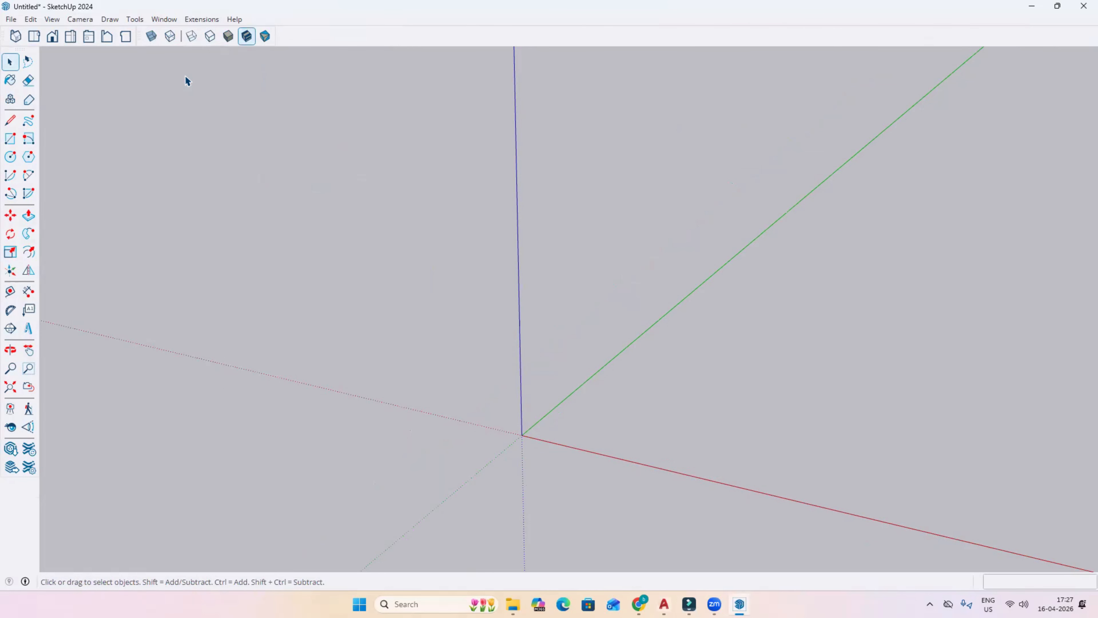
drag(143, 91, 157, 149)
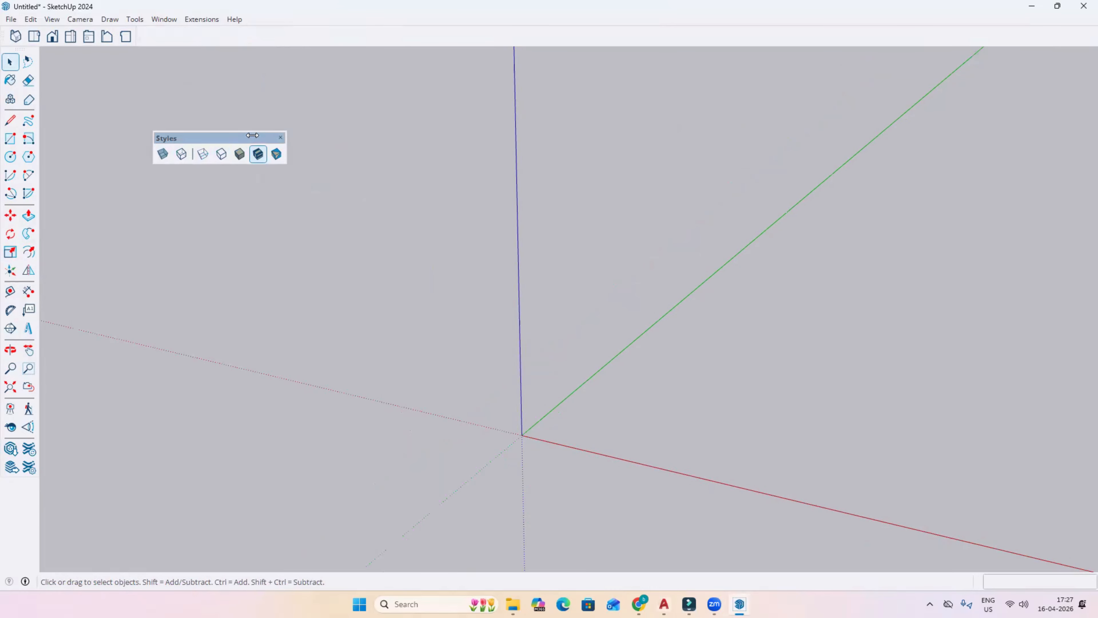
click(279, 137)
Undock and close the Views toolbar and the Large Tool Set
drag(8, 33, 280, 160)
click(289, 164)
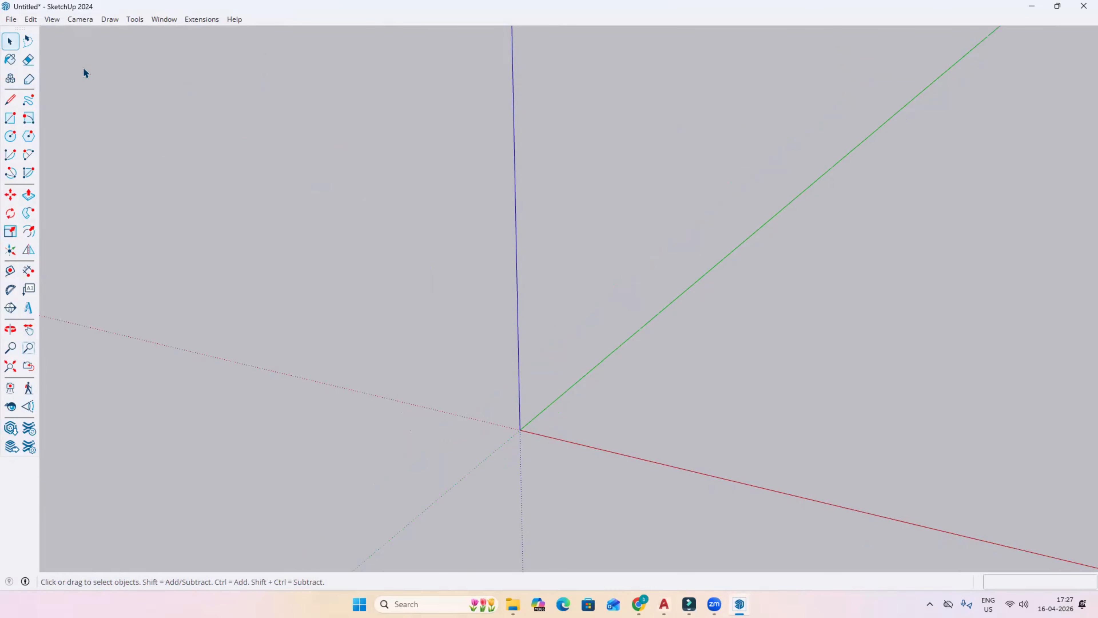
drag(32, 28, 177, 106)
click(173, 107)
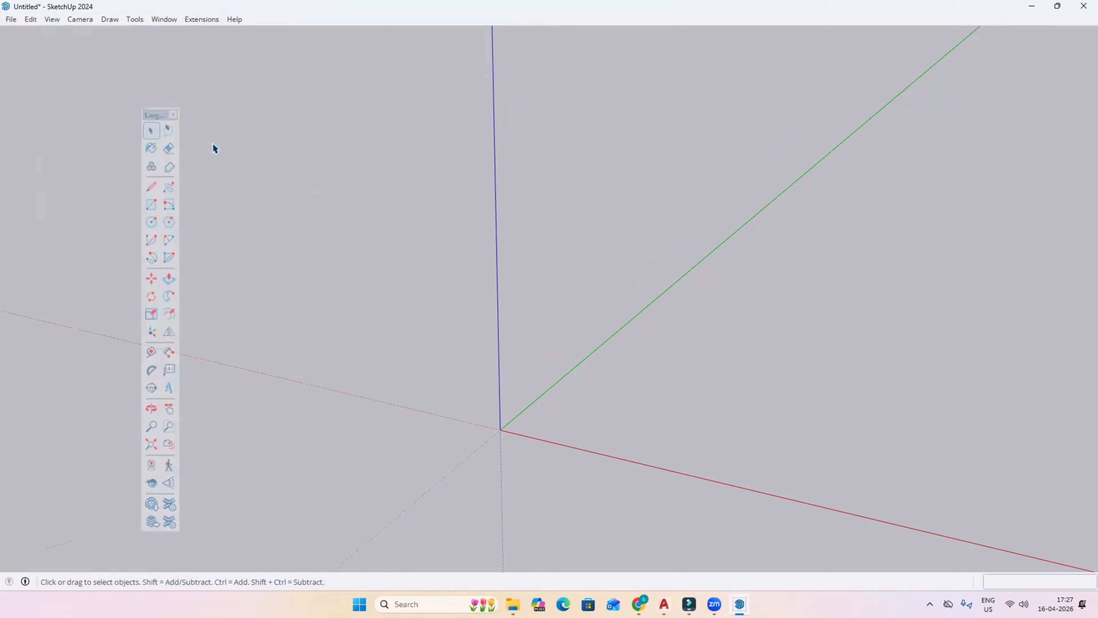
middle_drag(213, 147, 313, 266)
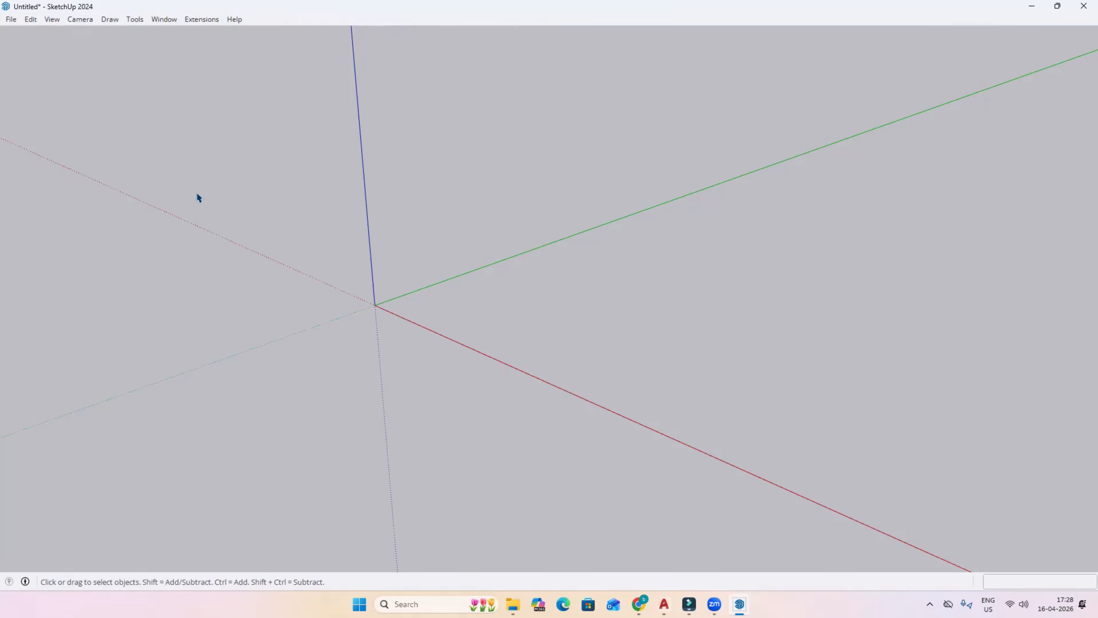
click(47, 18)
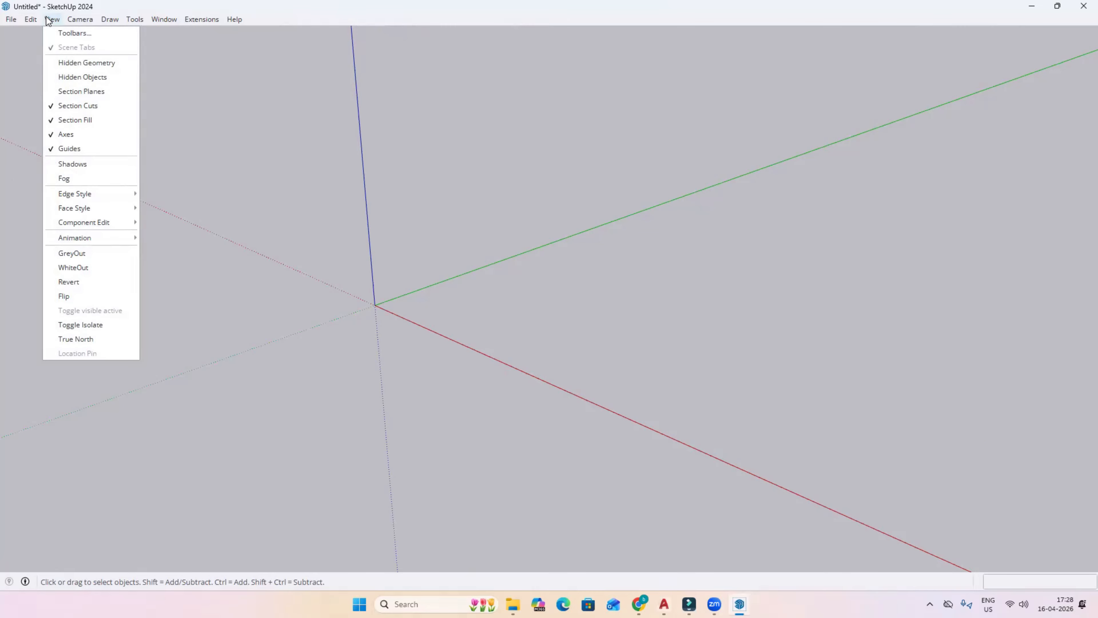
mouse_move(81, 19)
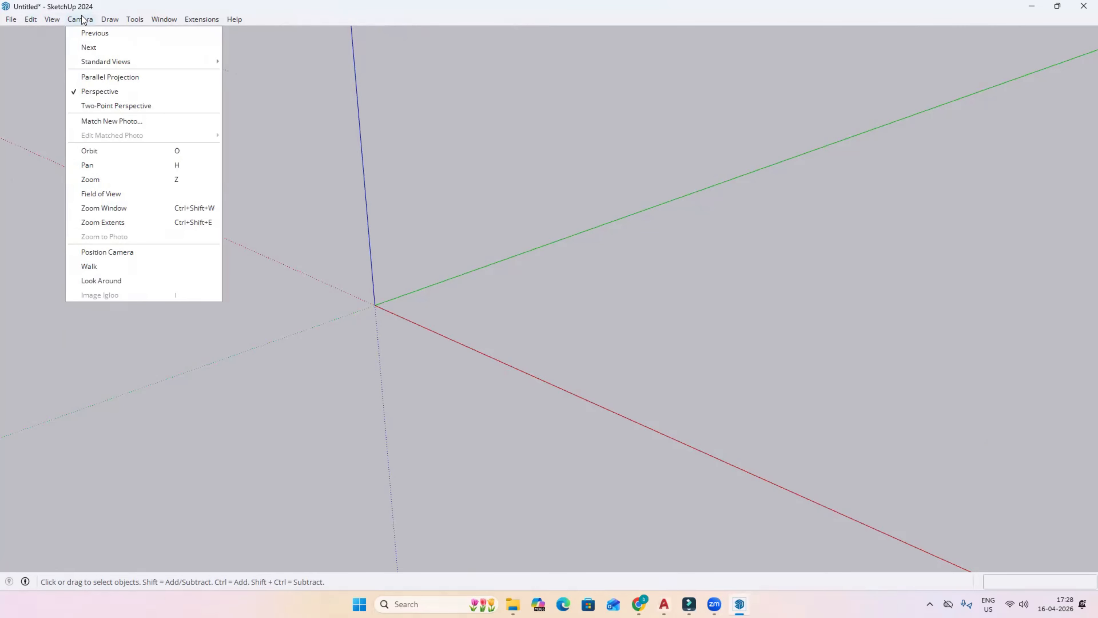
click(25, 10)
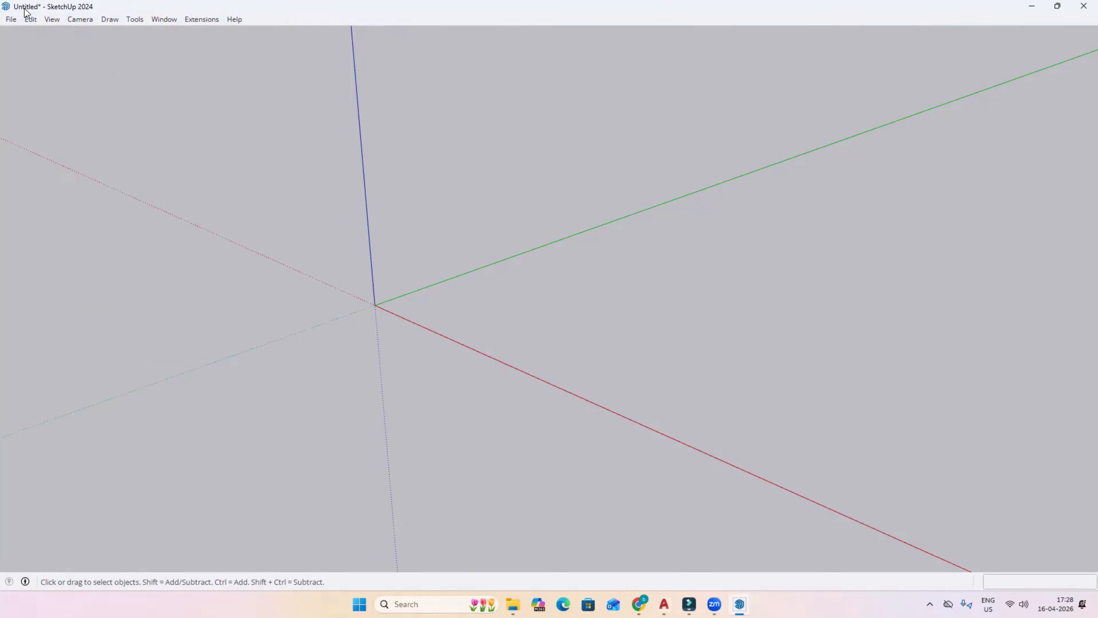
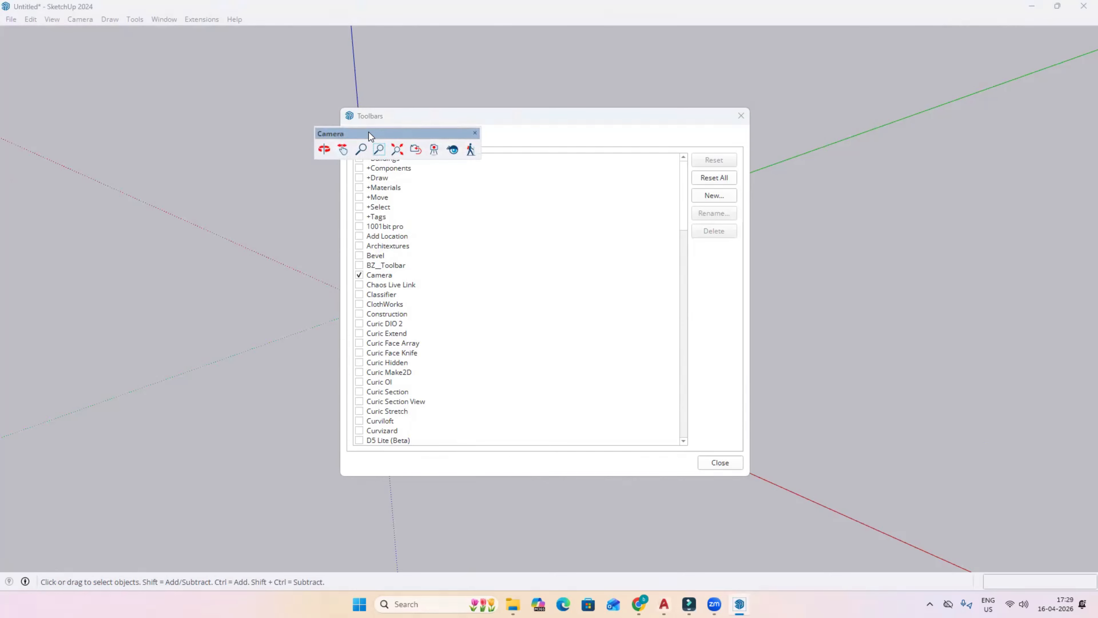
Move the floating Camera toolbar clear of the Toolbars dialog
drag(369, 132, 201, 94)
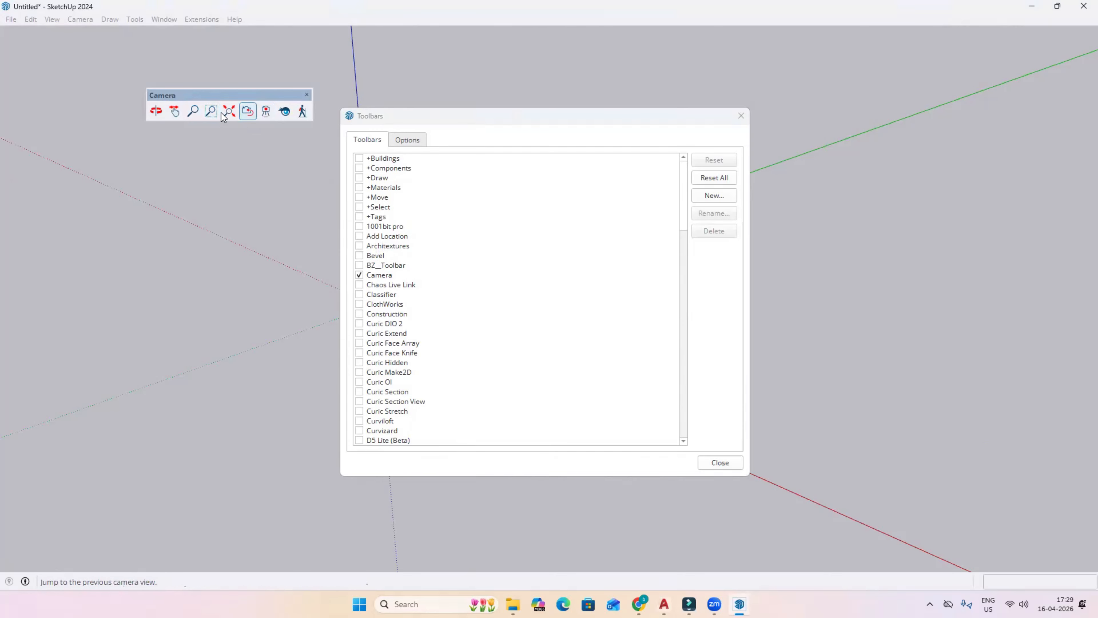
Show the Classifier toolbar, move it slightly below the Camera toolbar, and close it again
click(359, 294)
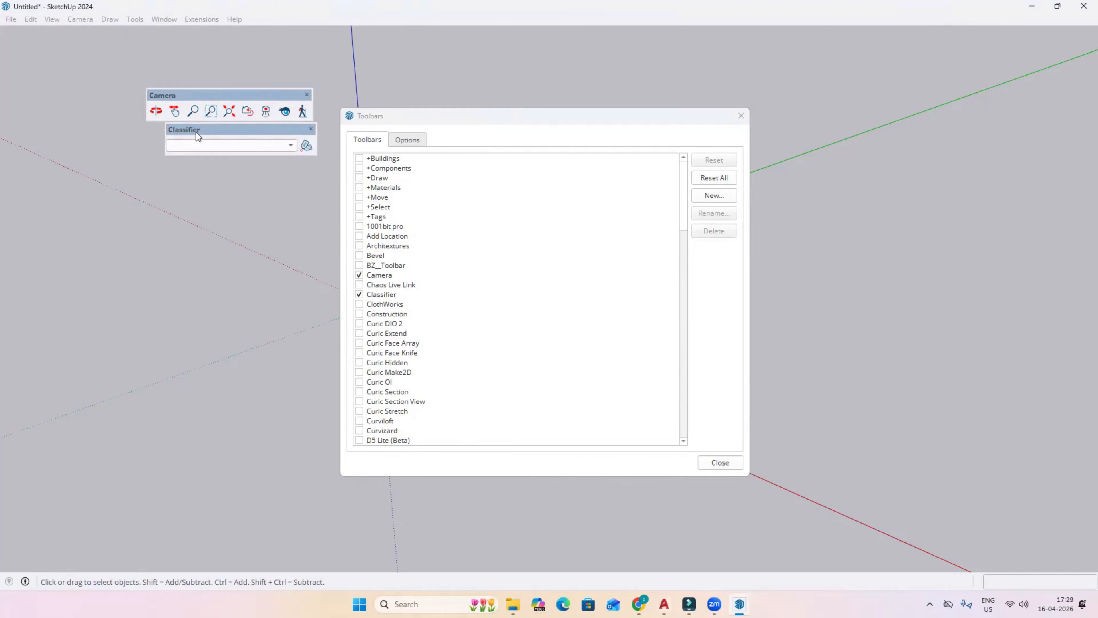
drag(275, 134, 259, 147)
click(295, 141)
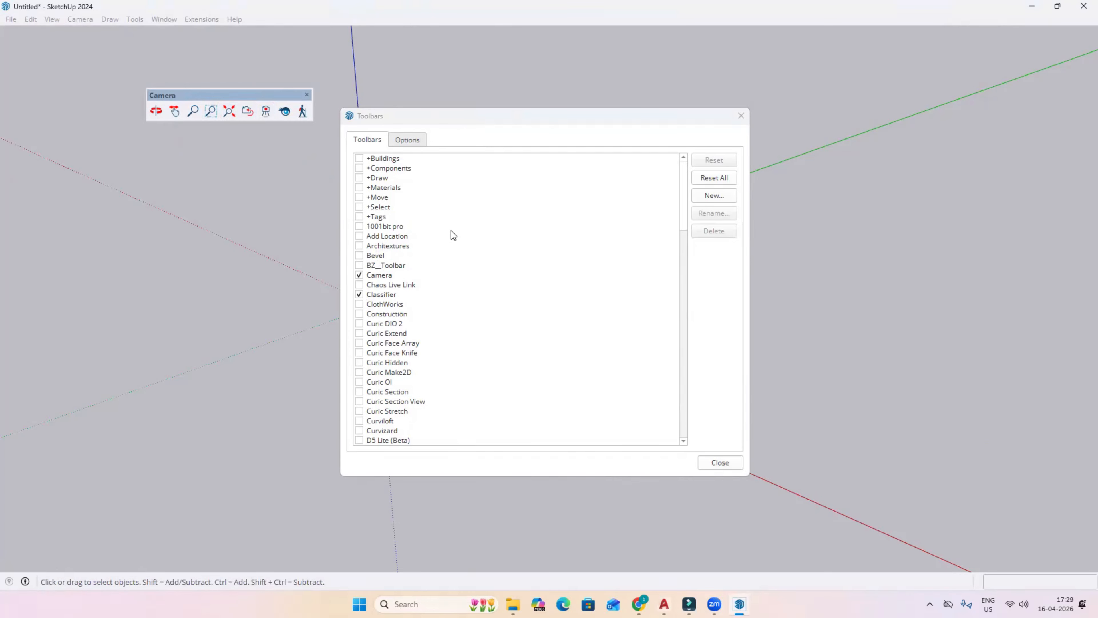
Enable the Construction and Drawing toolbars, and place both floating above the Toolbars dialog
click(360, 313)
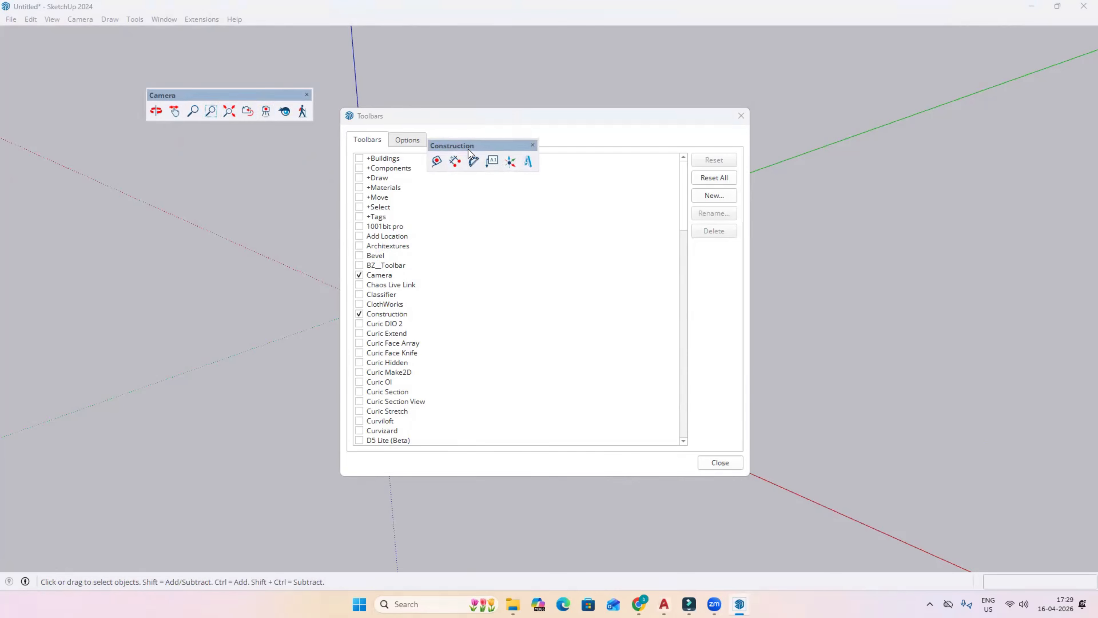
drag(468, 152, 376, 80)
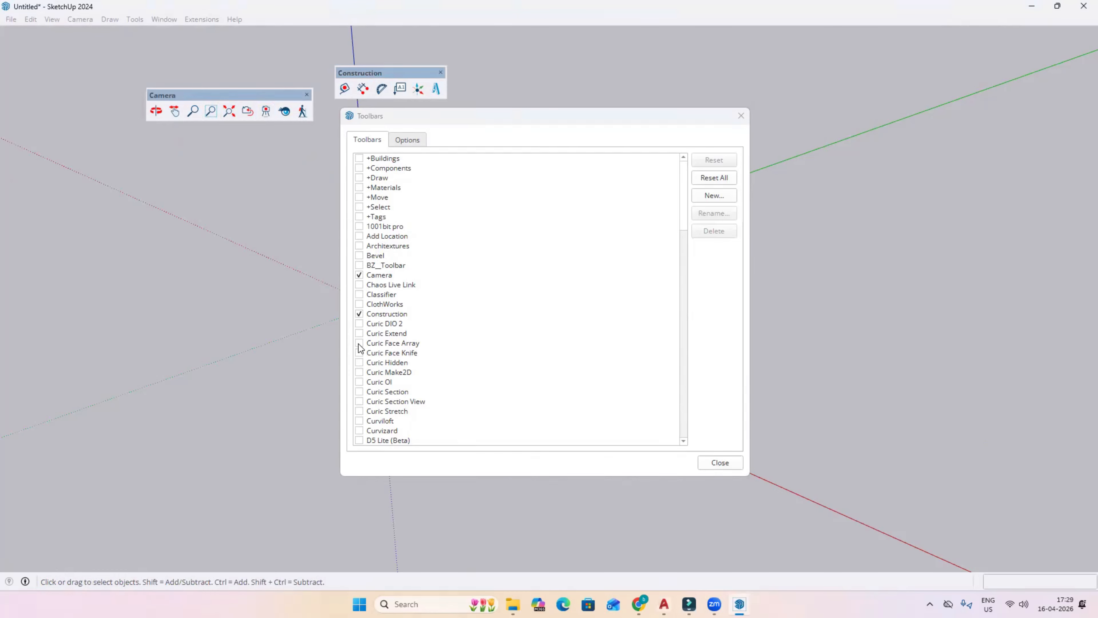
scroll(359, 348, down, 1)
scroll(364, 331, down, 1)
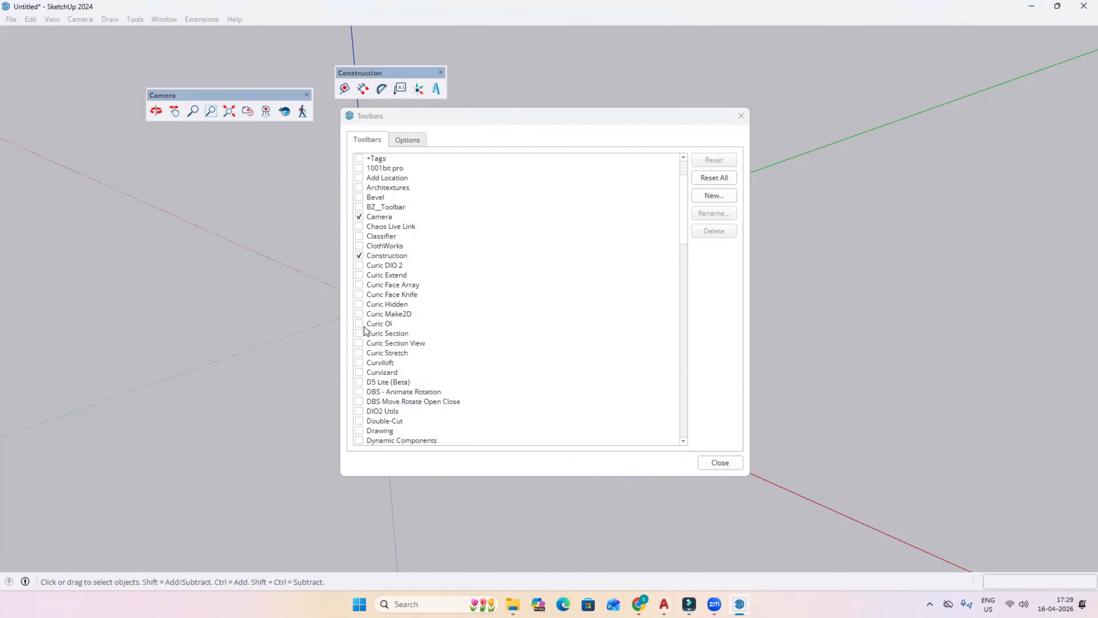
scroll(367, 335, down, 1)
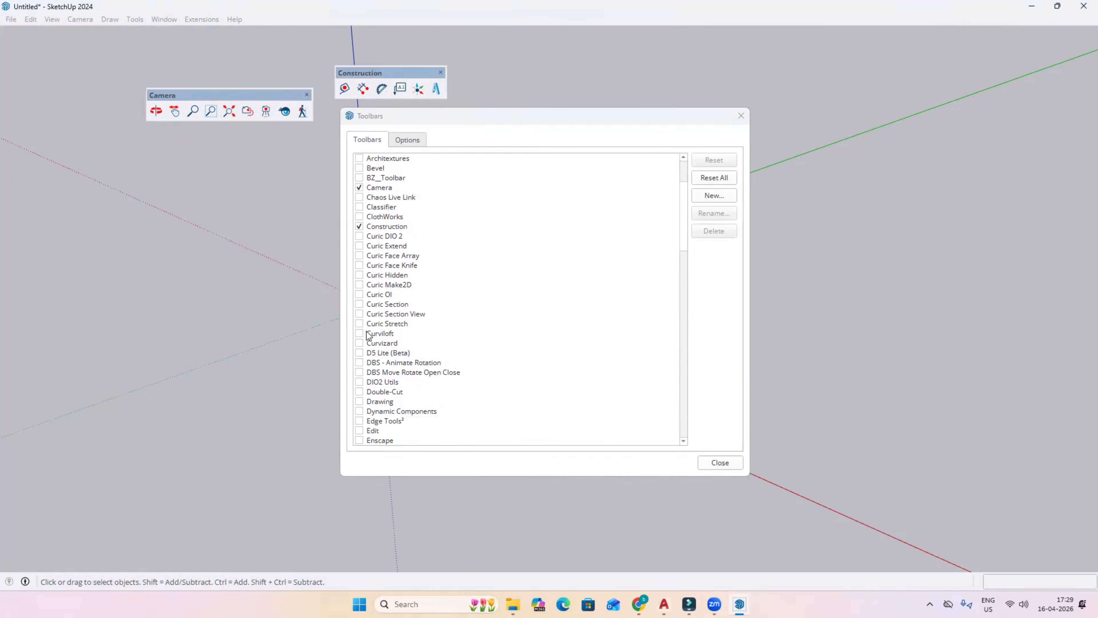
scroll(367, 335, down, 1)
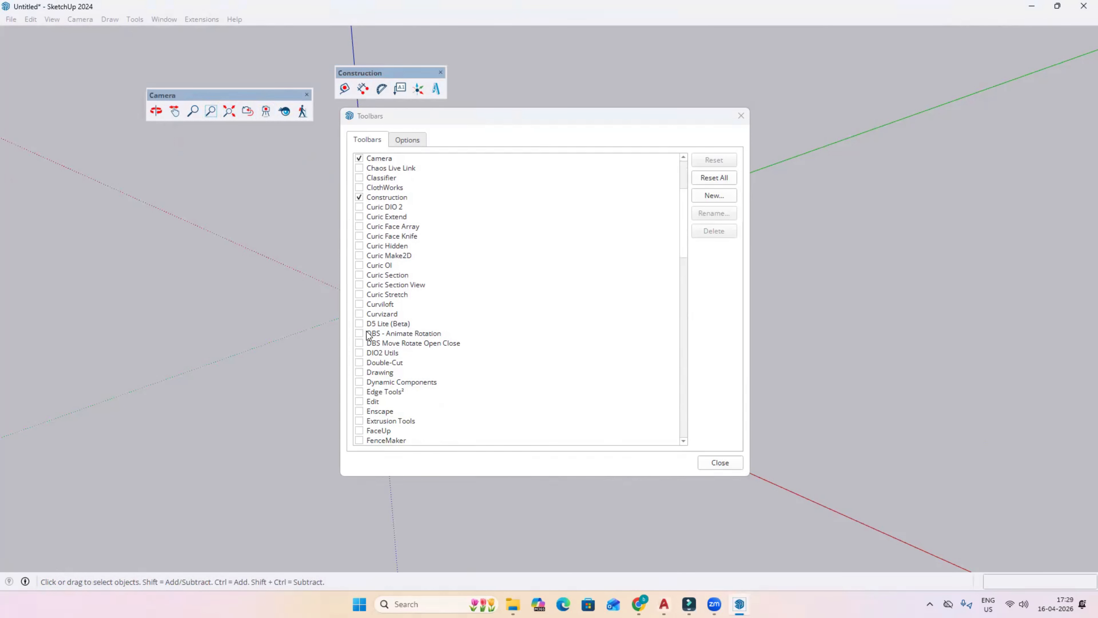
scroll(368, 334, down, 1)
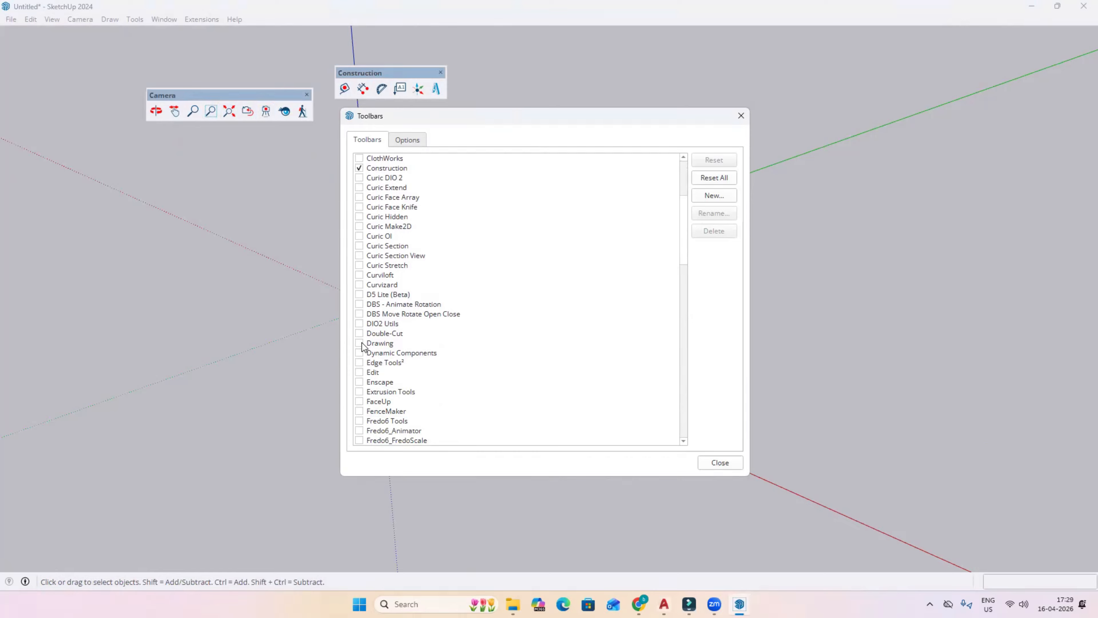
click(365, 342)
drag(382, 132, 670, 67)
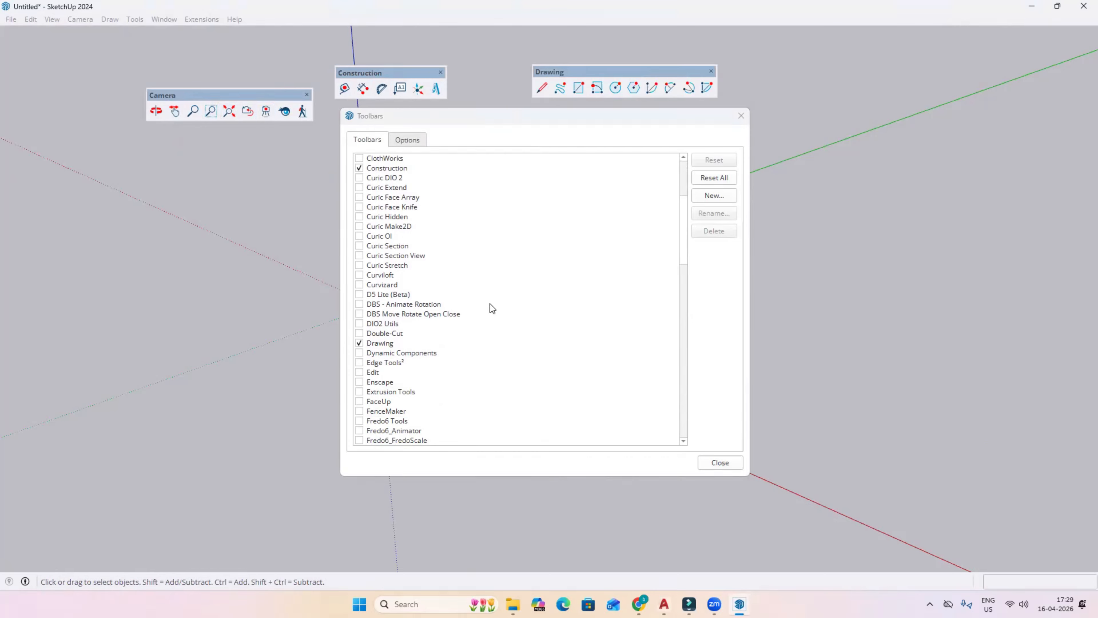
Enable the Edit and Getting Started toolbars, and place both clear of the Toolbars dialog
click(359, 373)
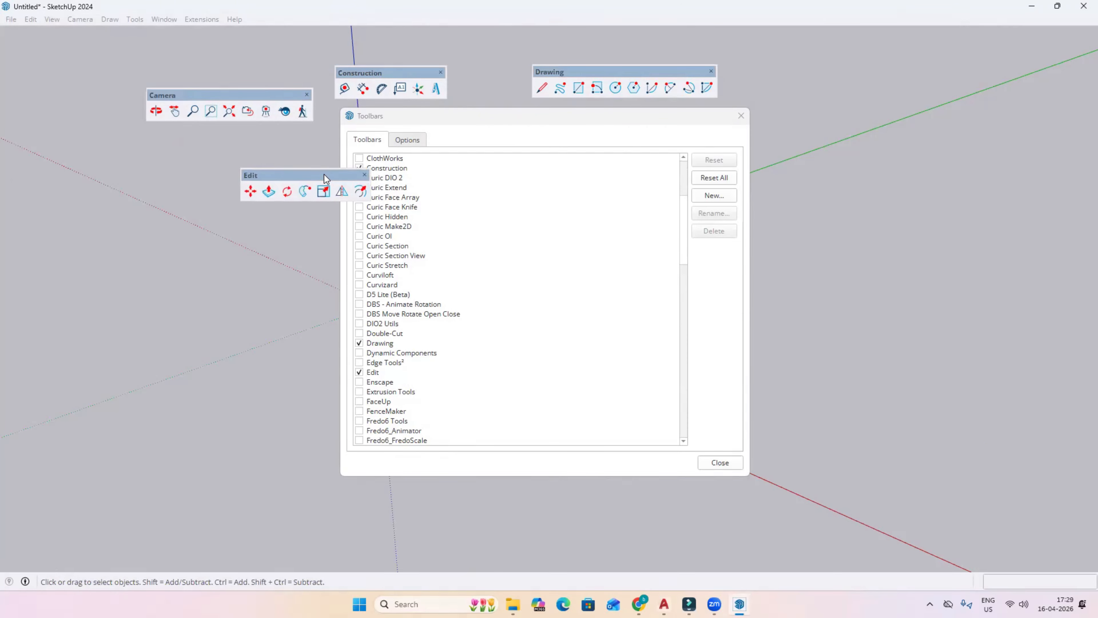
drag(346, 172, 865, 98)
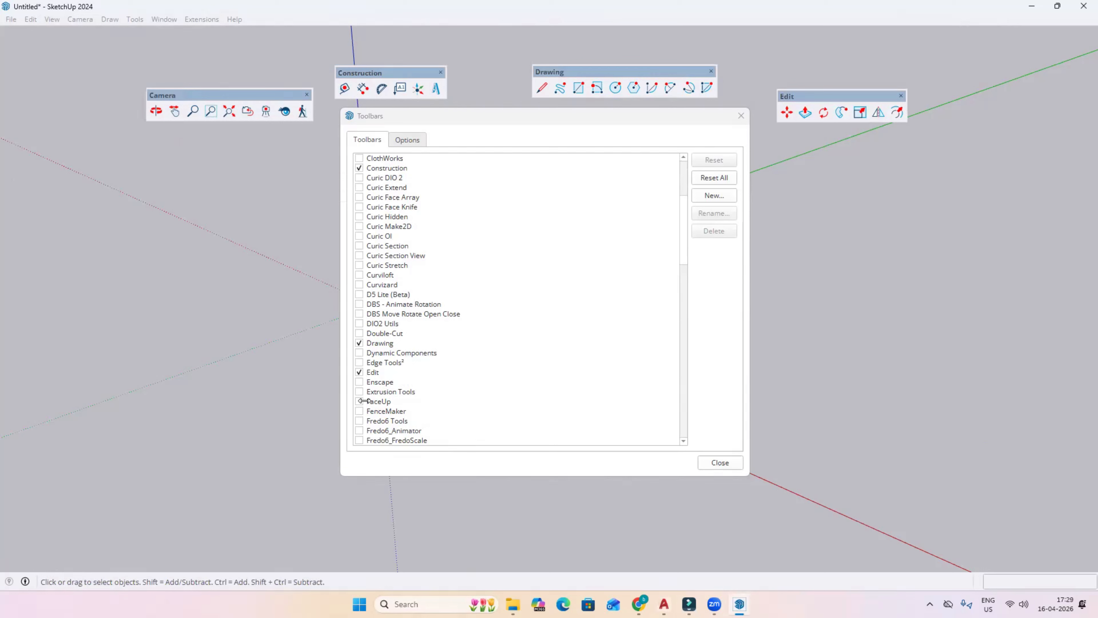
scroll(358, 389, down, 1)
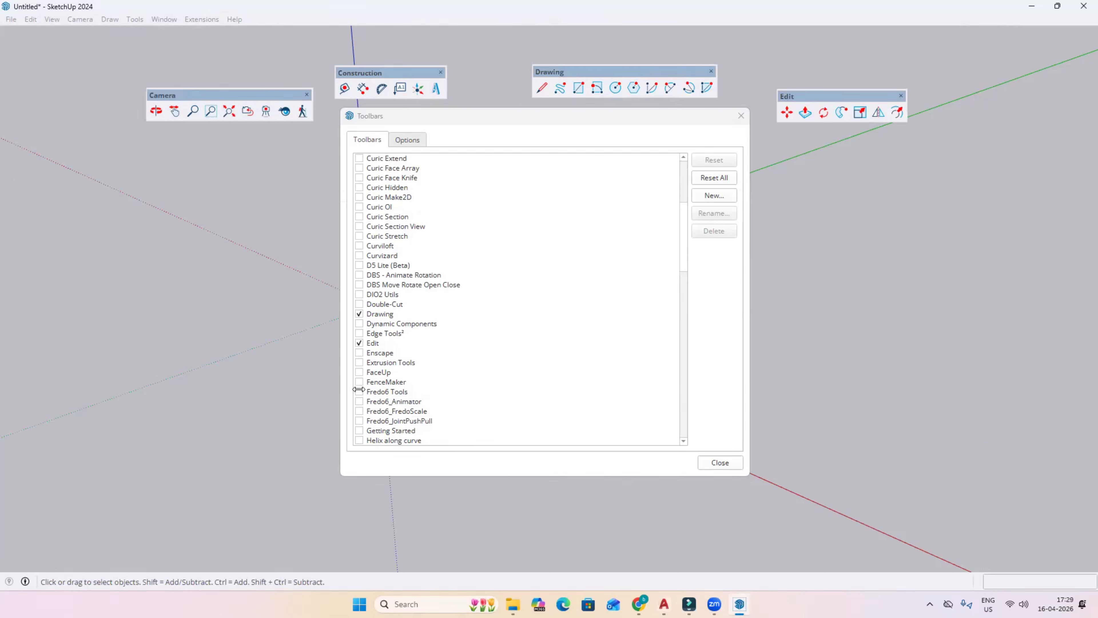
scroll(359, 390, down, 1)
click(360, 401)
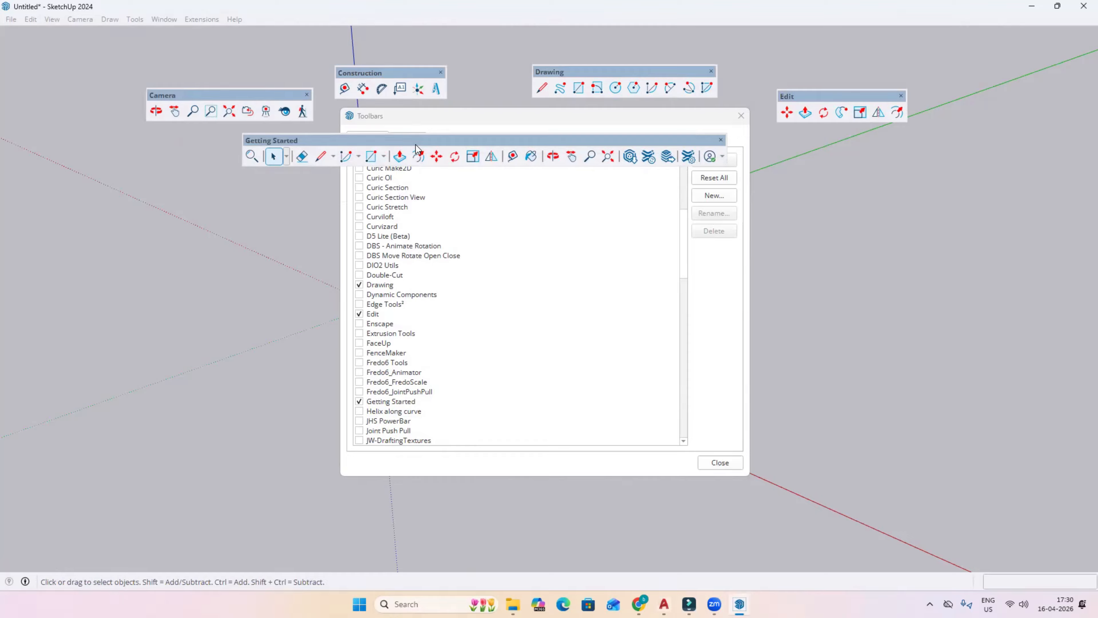
drag(415, 145, 387, 46)
Enable the Principal and Measurements toolbars, placing Principal below the Camera toolbar
scroll(366, 398, down, 1)
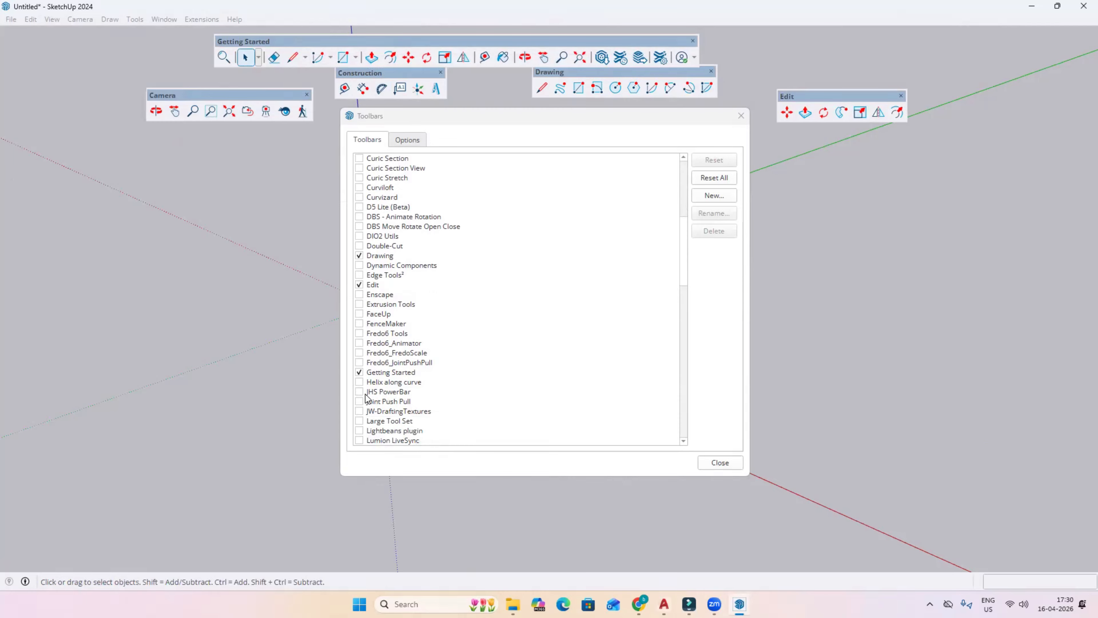
scroll(364, 405, down, 2)
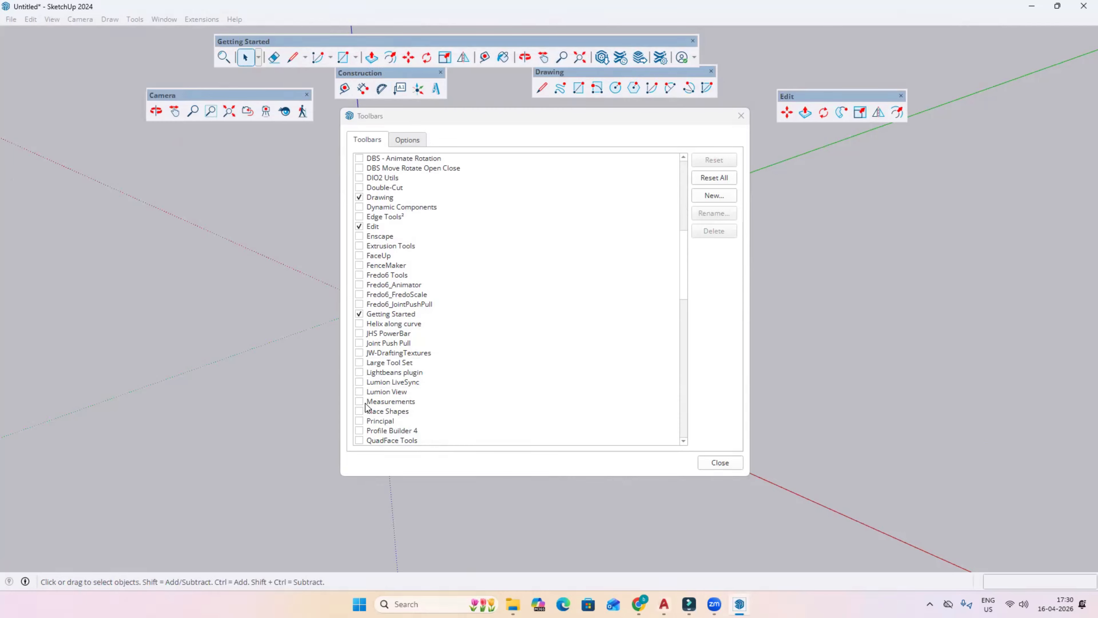
scroll(365, 407, down, 1)
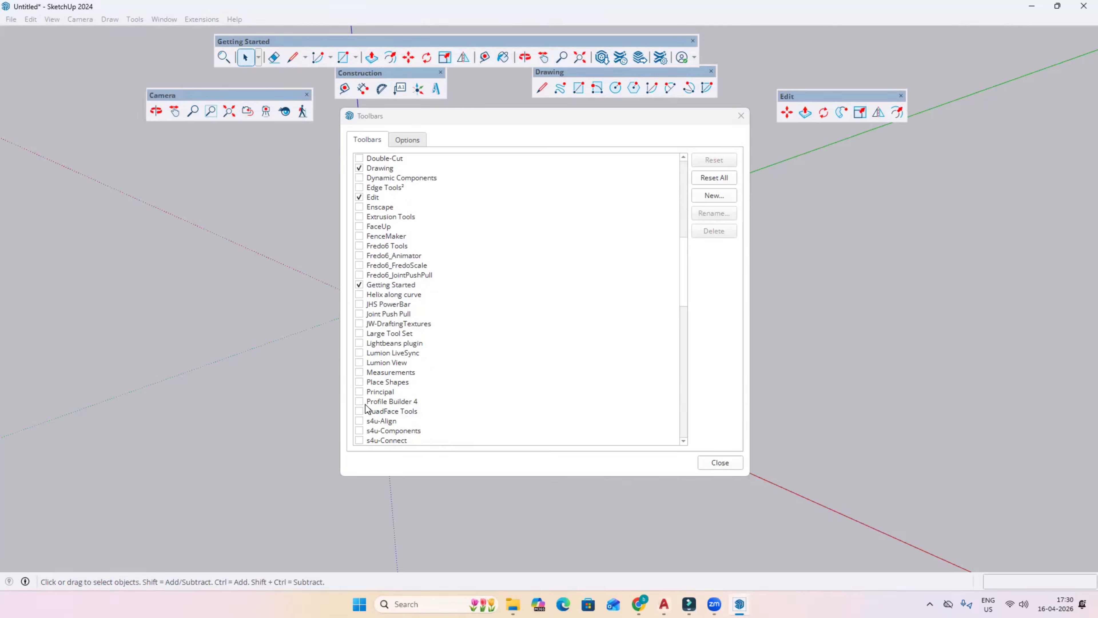
click(360, 391)
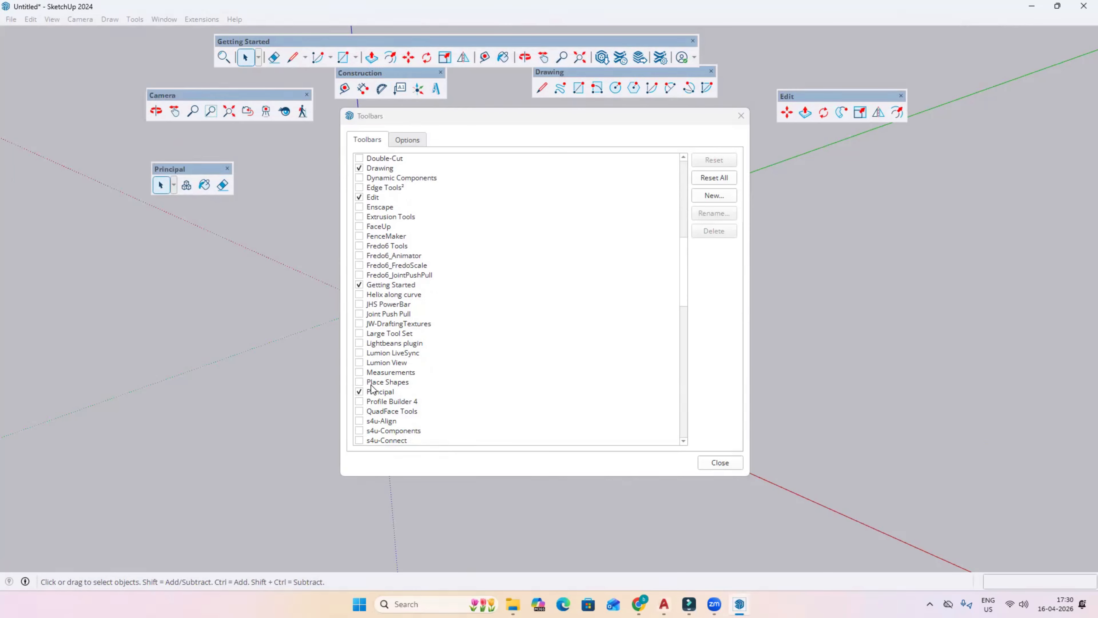
click(360, 372)
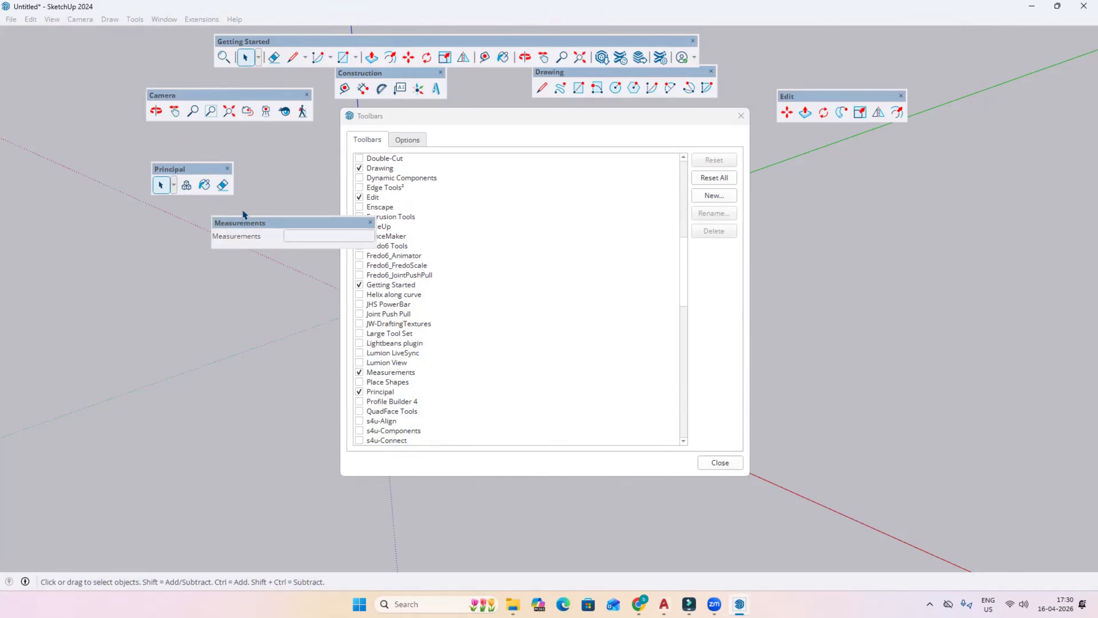
Enable the Large Tool Set toolbar, place it along the drawing area's outer edge, and move Measurements clear of it below the Principal toolbar
drag(245, 224, 134, 226)
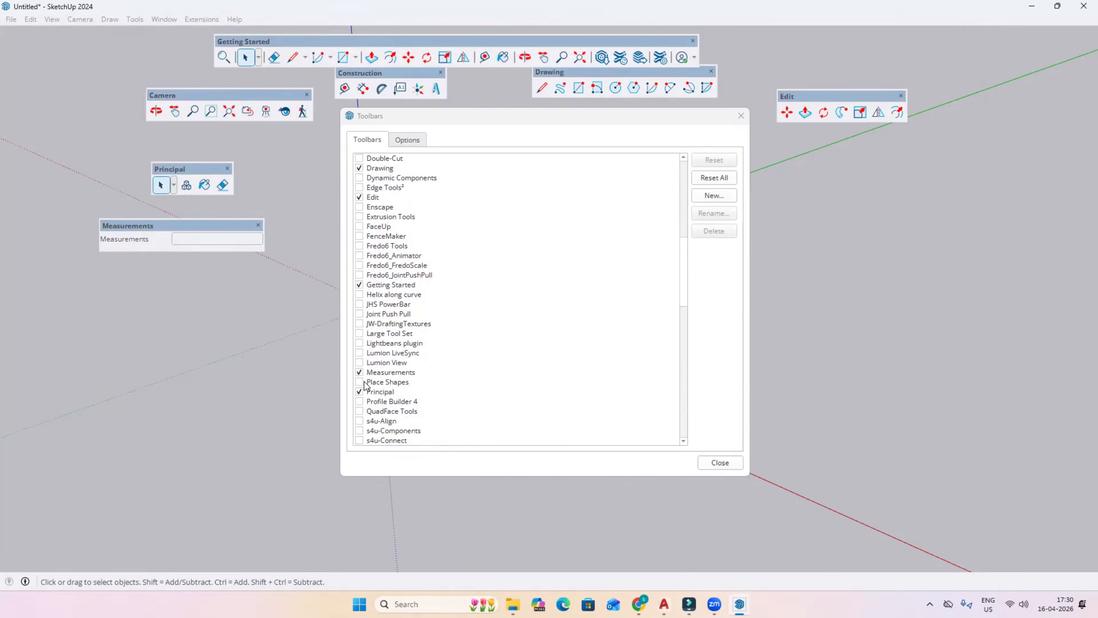
scroll(366, 312, down, 1)
click(359, 304)
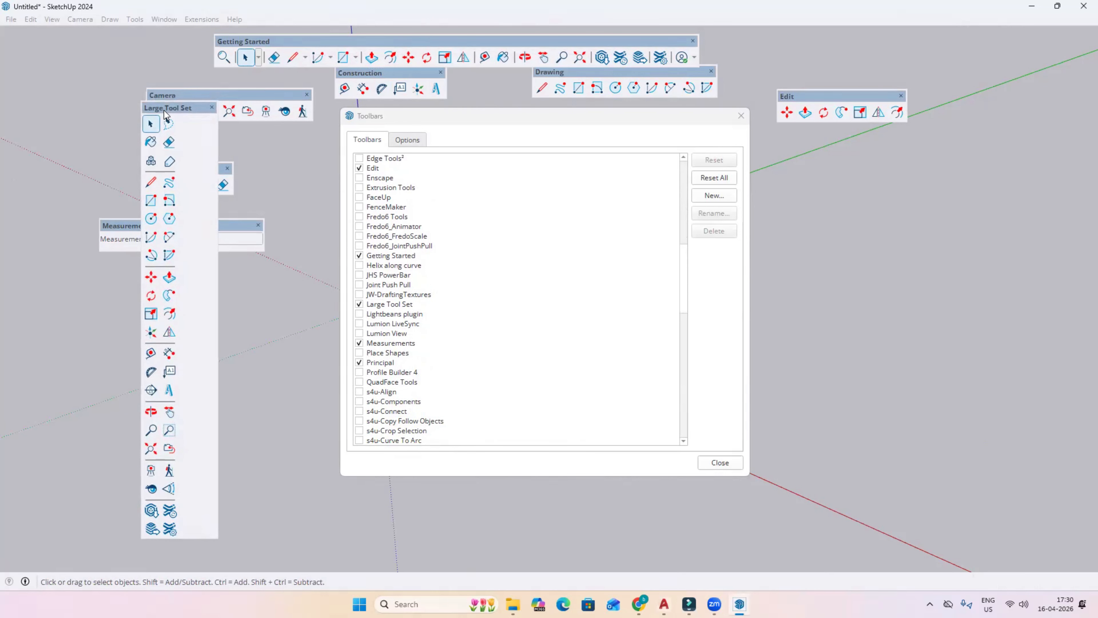
drag(159, 114, 51, 90)
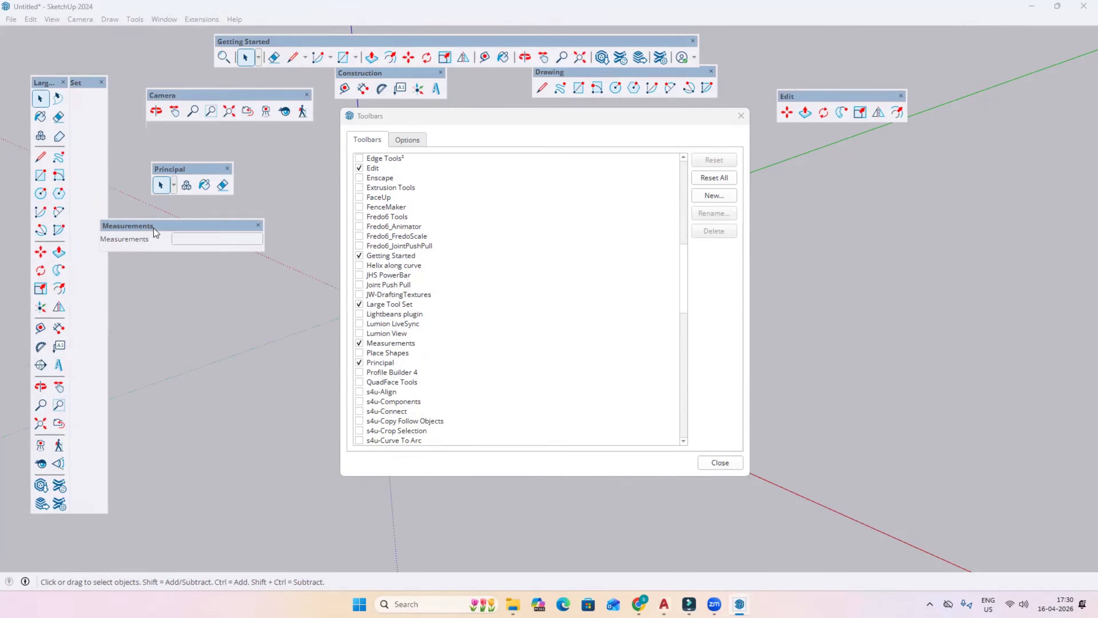
drag(154, 228, 227, 226)
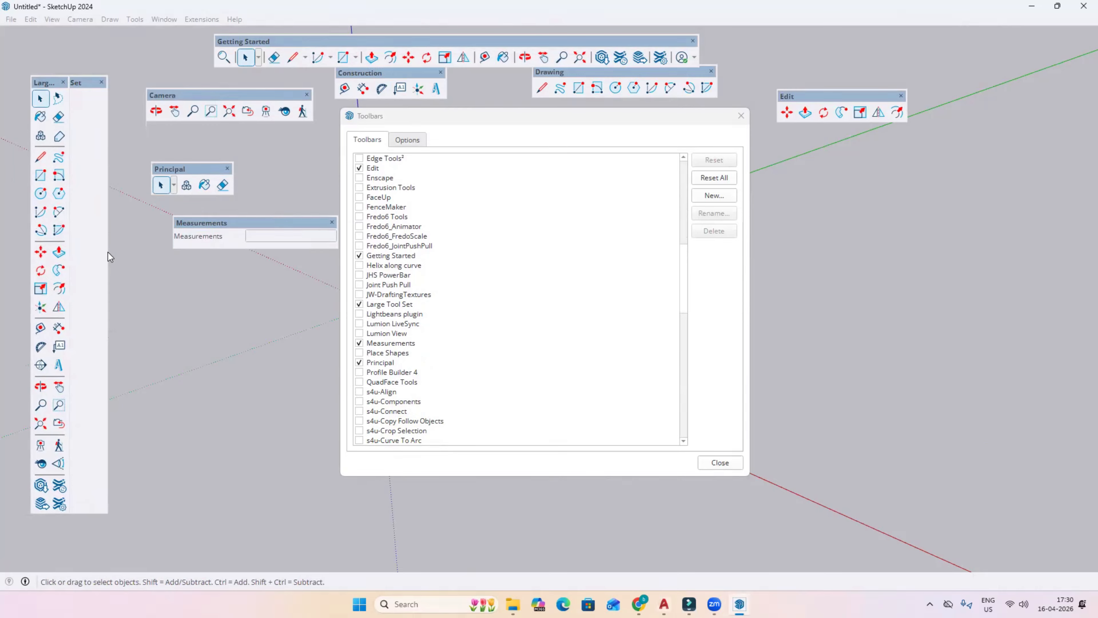
Enable the Sandbox, Section and Shadows toolbars, and stack them beside the Toolbars dialog below the Edit toolbar
scroll(451, 399, down, 4)
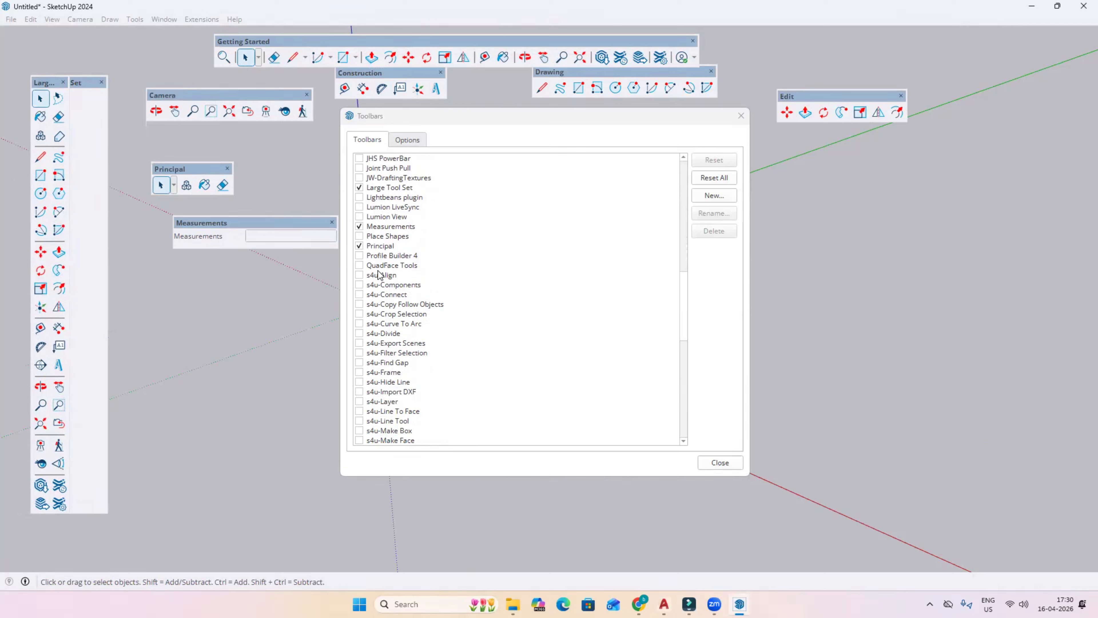
scroll(396, 398, down, 7)
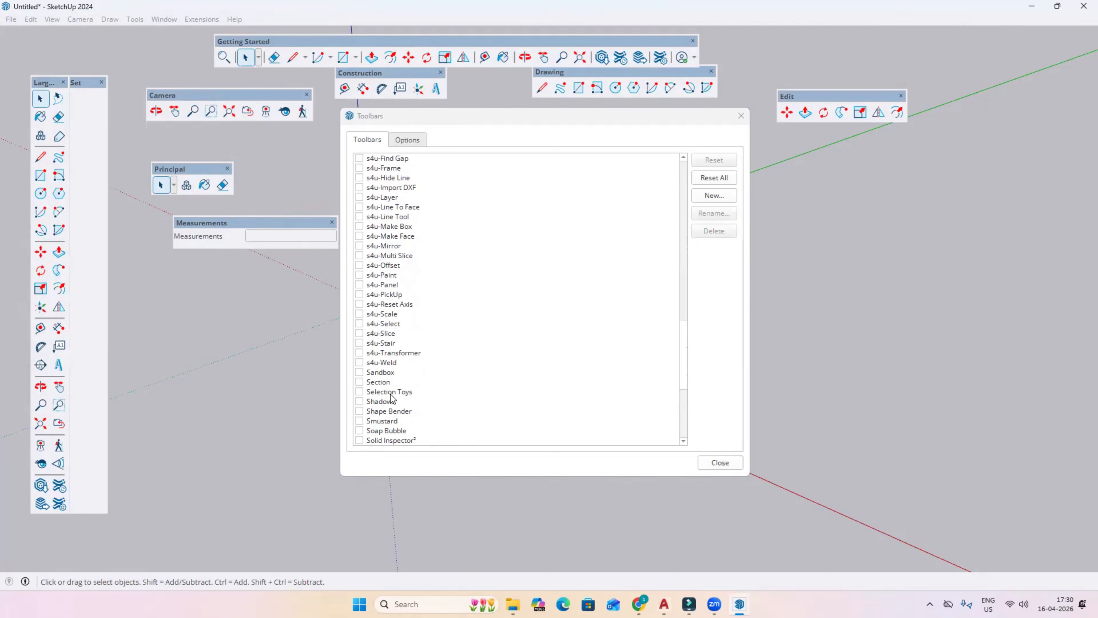
click(359, 372)
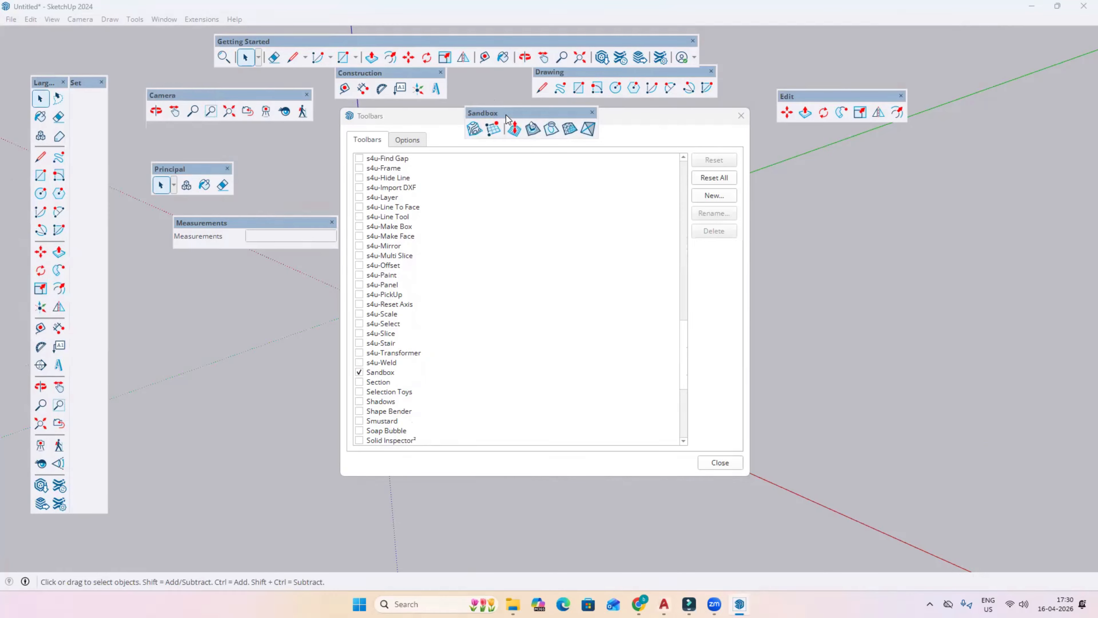
click(360, 381)
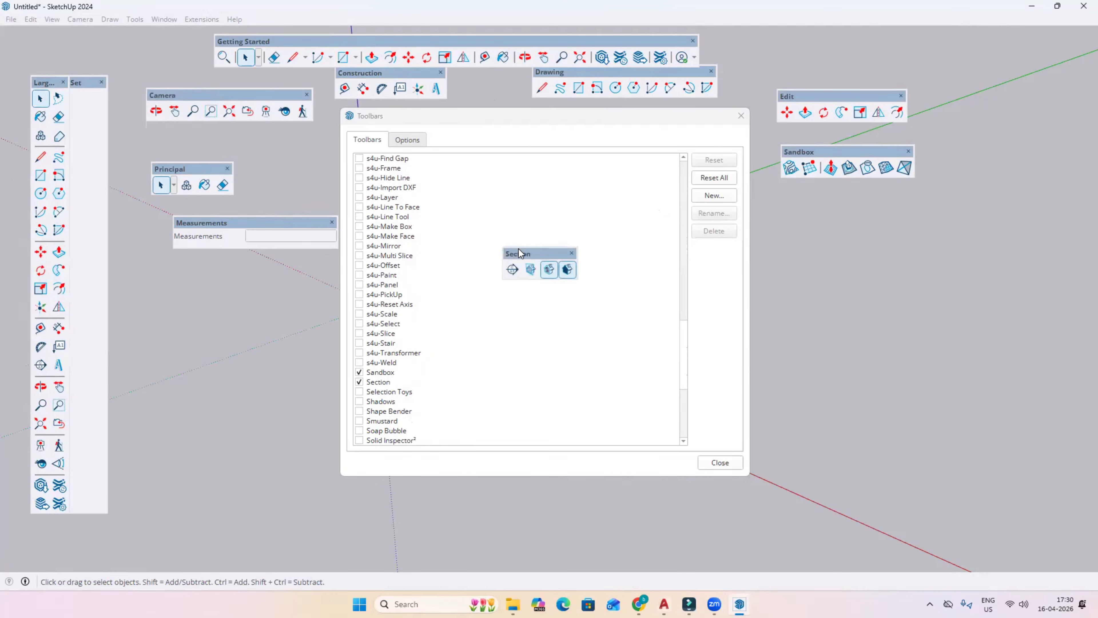
click(359, 401)
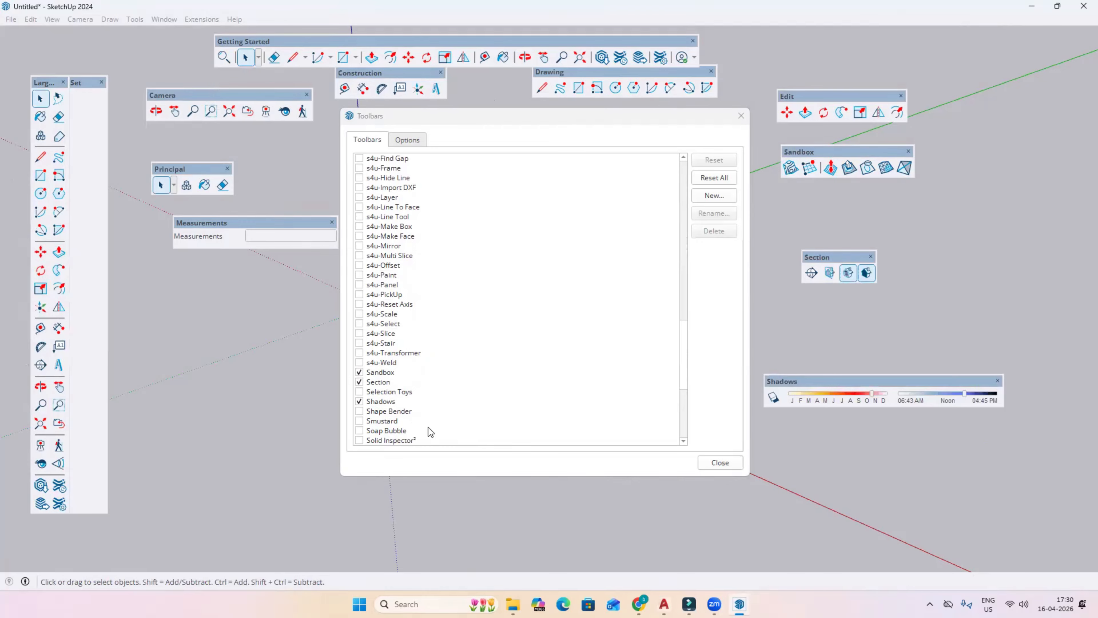
Enable the Solid Tools and Standard toolbars, placing Solid Tools below Section and Standard just above it
scroll(415, 420, down, 2)
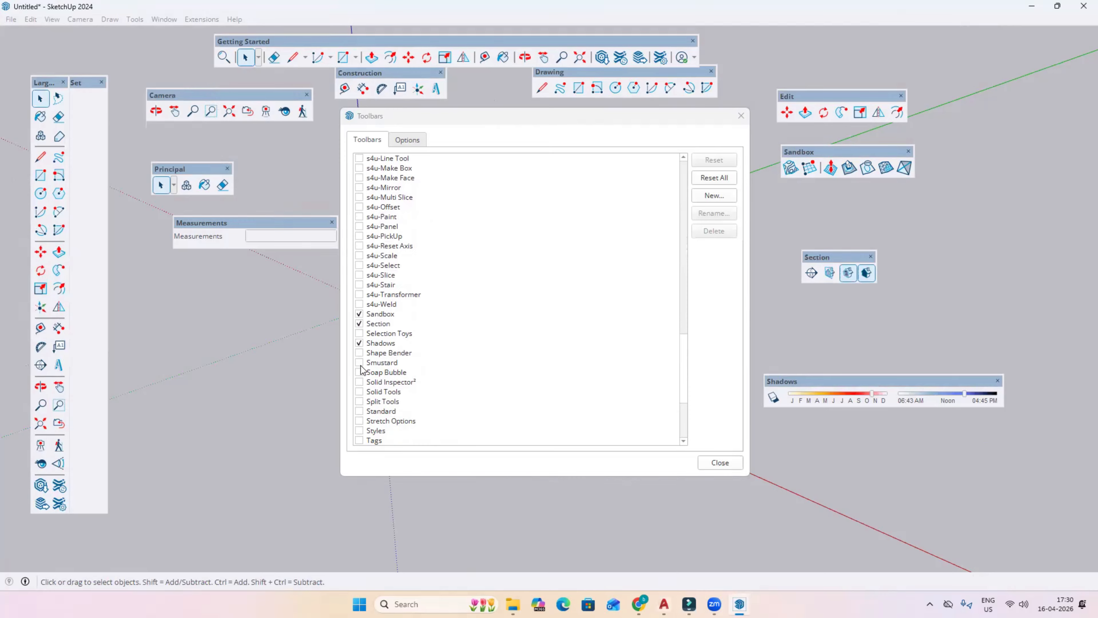
click(360, 392)
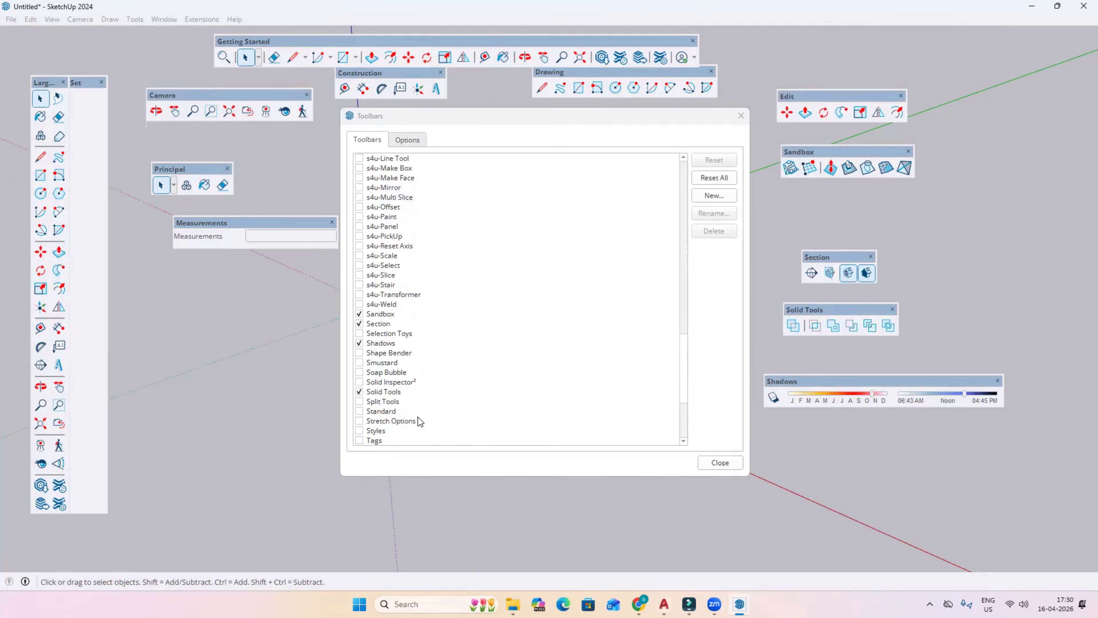
scroll(406, 413, down, 1)
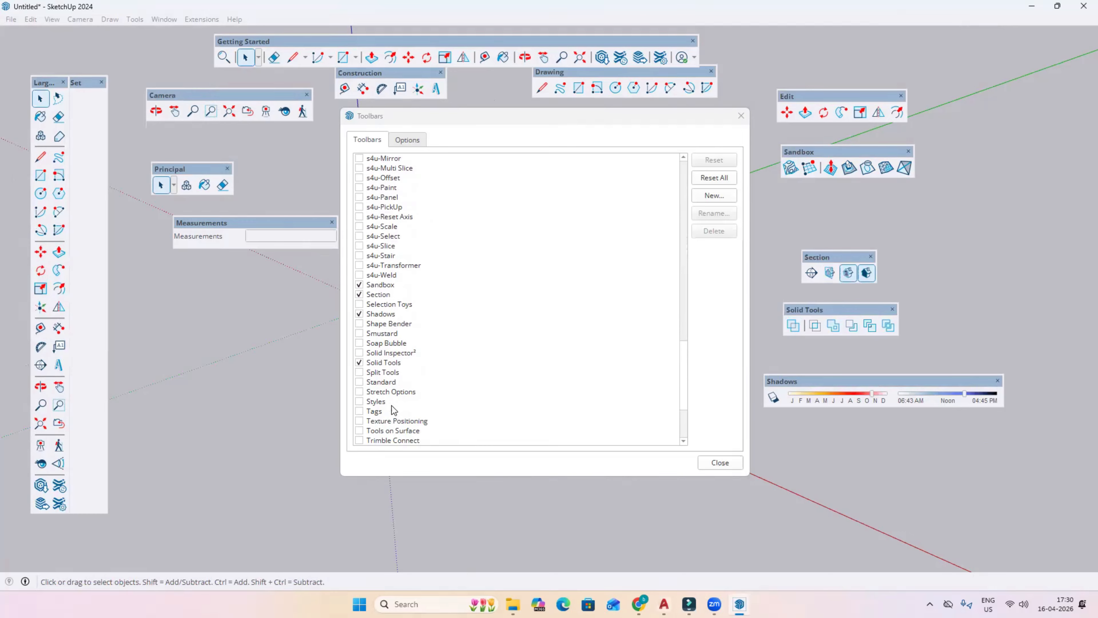
click(359, 382)
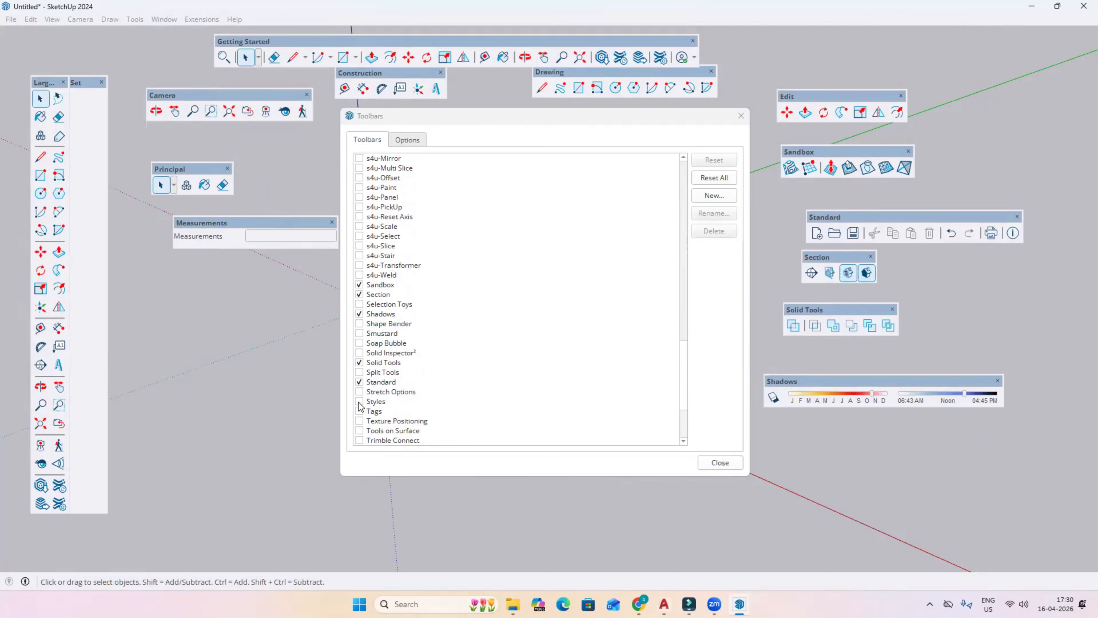
Show the Tags toolbar and close it again, and enable the Views toolbar, placing it above the Edit toolbar
scroll(359, 406, down, 1)
click(360, 382)
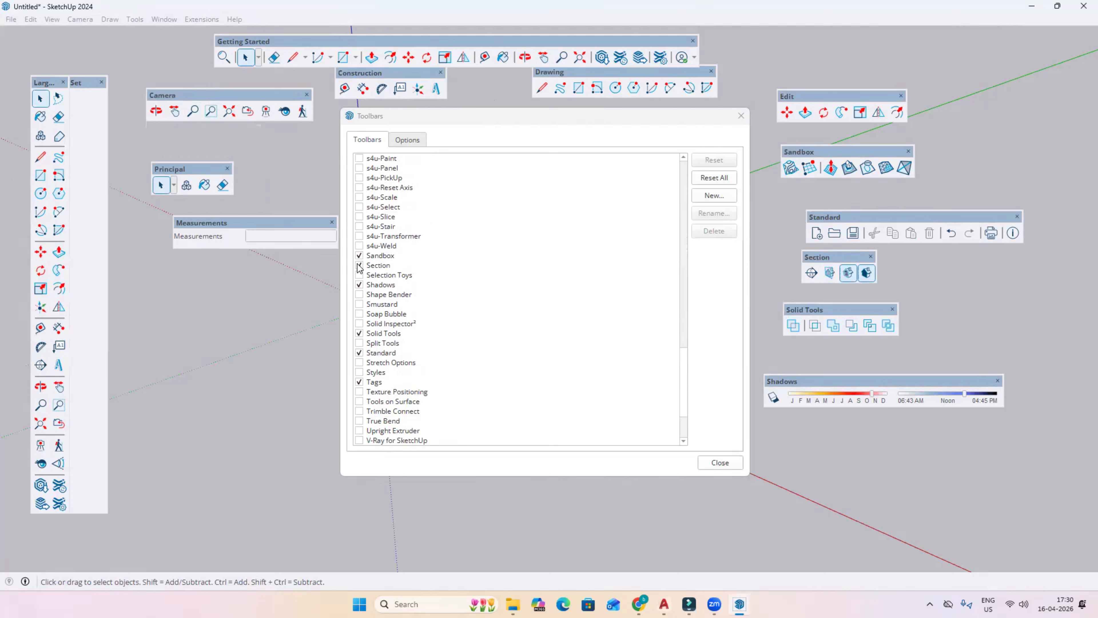
scroll(402, 383, down, 1)
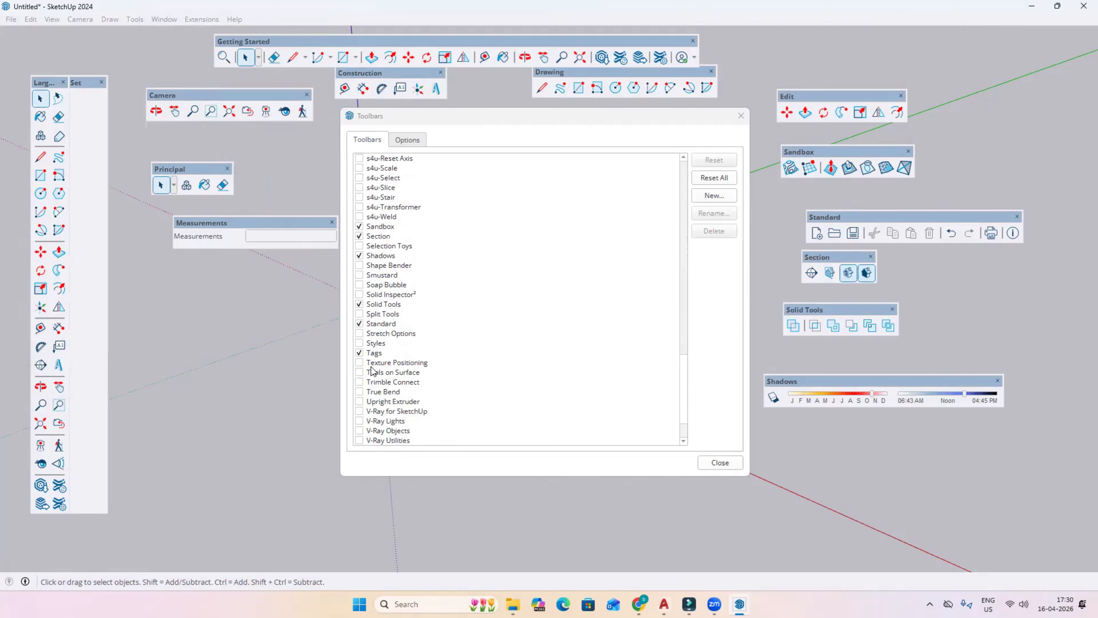
scroll(363, 396, down, 2)
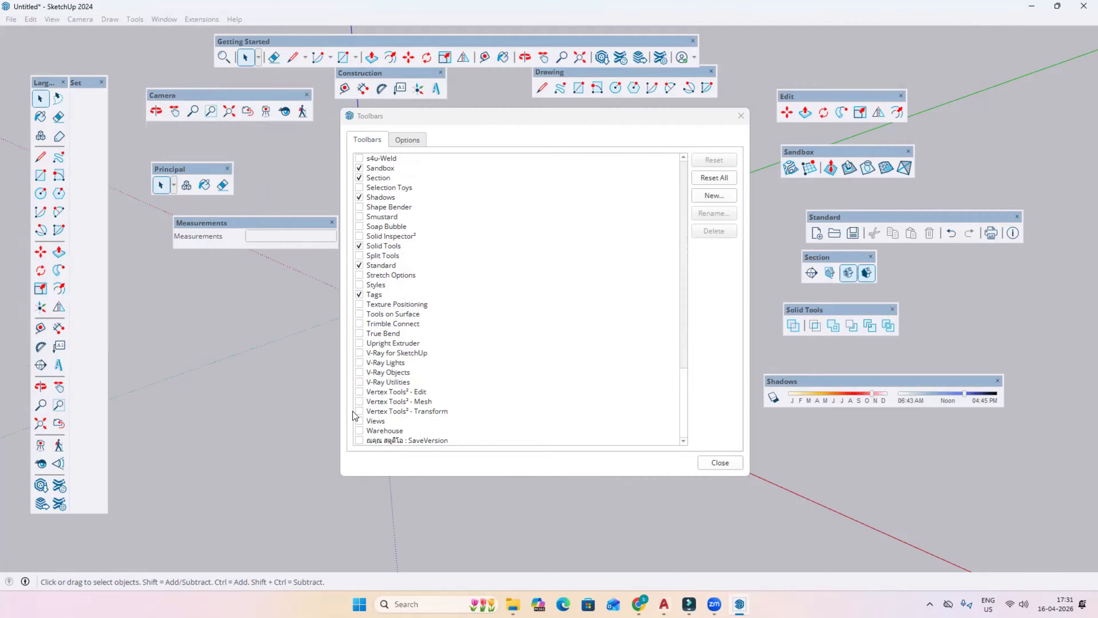
click(360, 421)
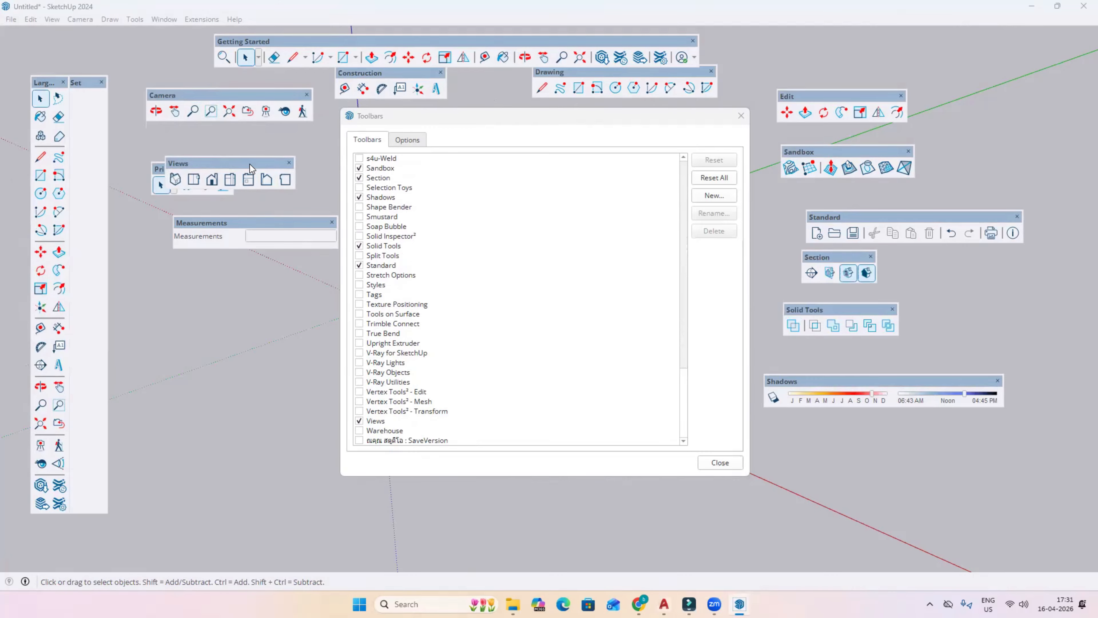
drag(251, 168, 812, 62)
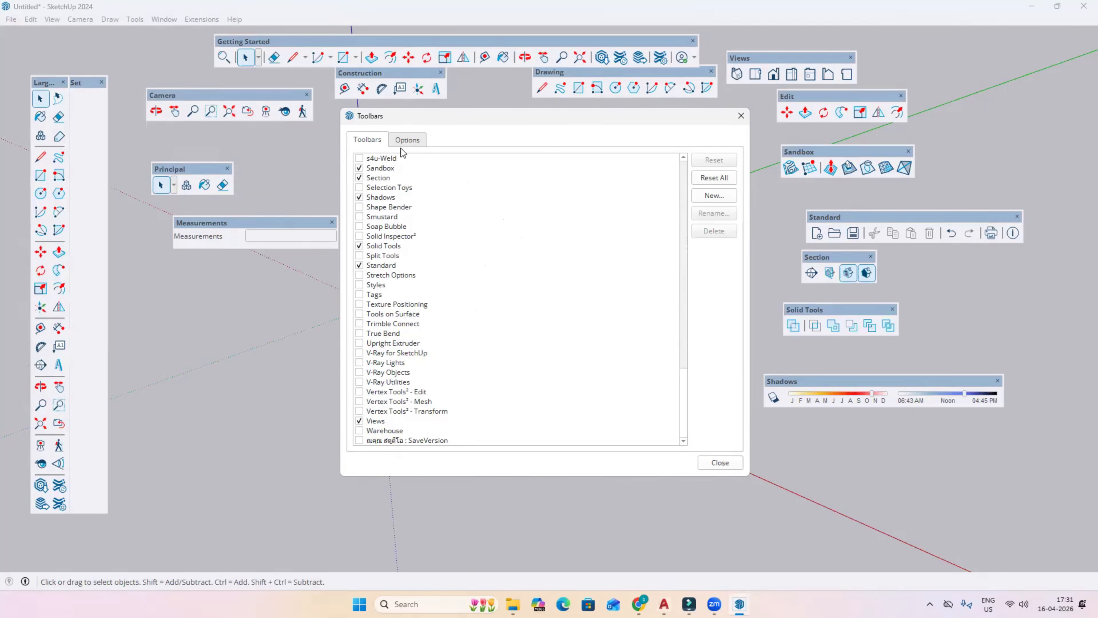
Enable the Styles toolbar, place it between the Camera and Principal toolbars, and close the Toolbars dialog
drag(401, 115, 427, 187)
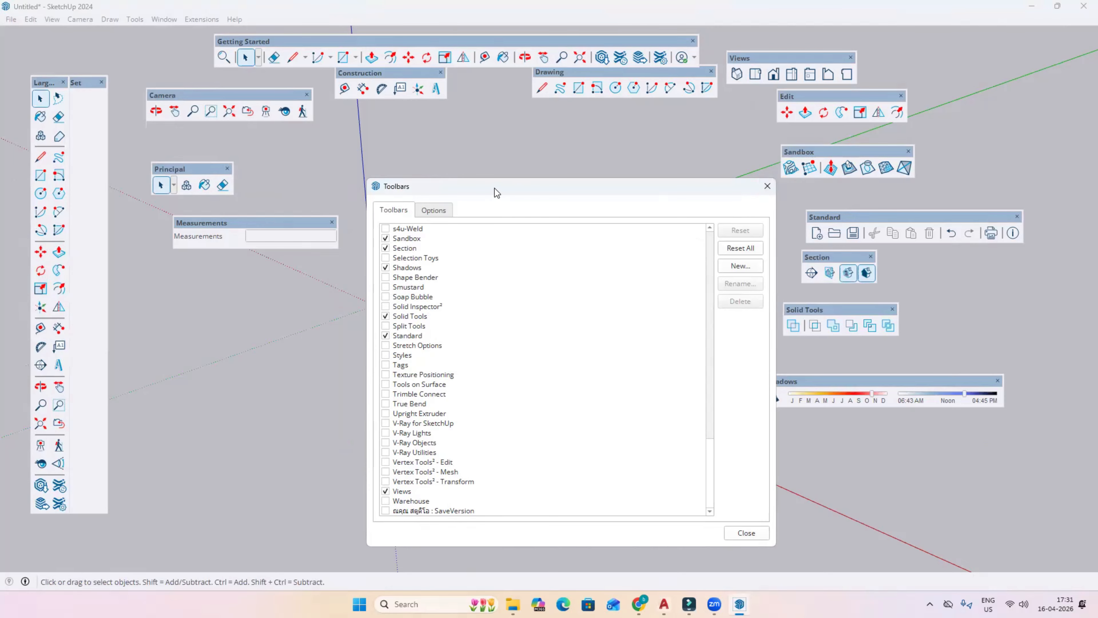
drag(496, 192, 480, 150)
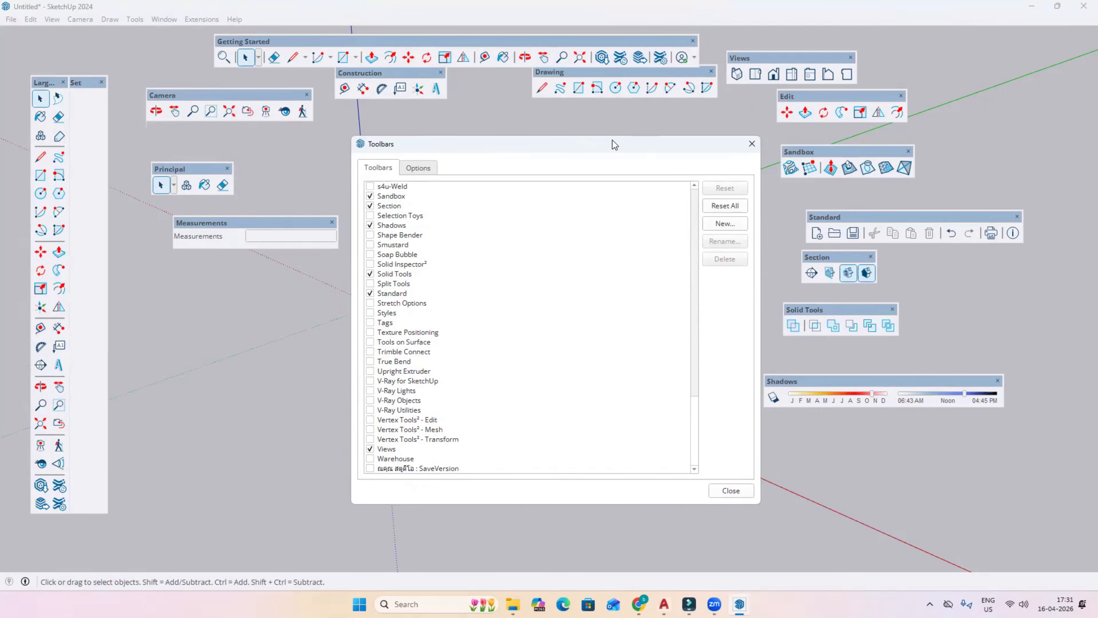
click(370, 313)
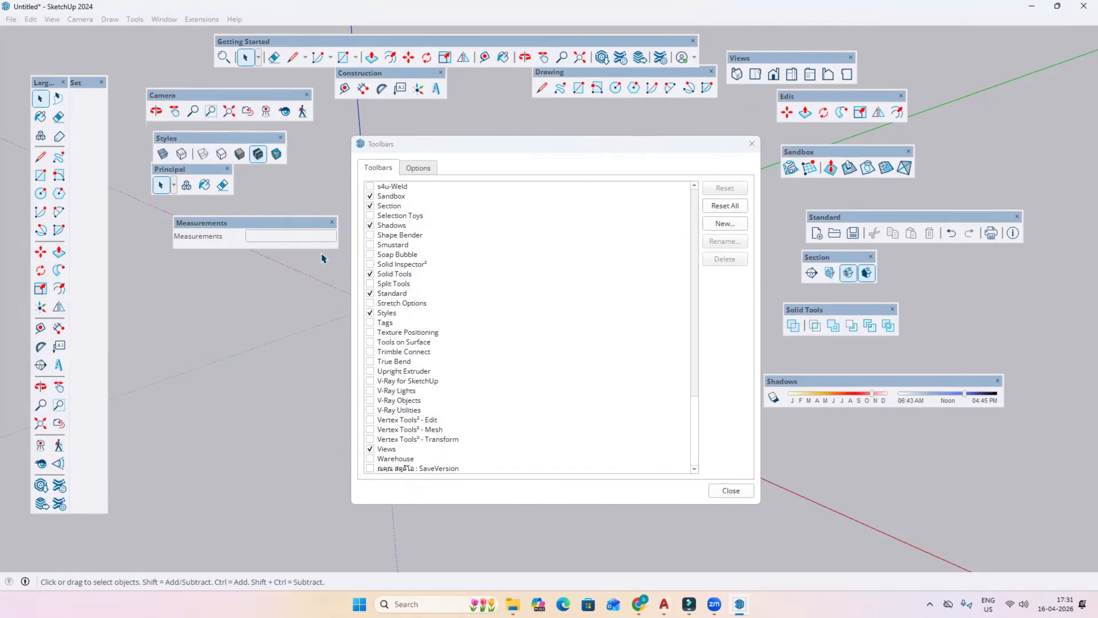
click(752, 144)
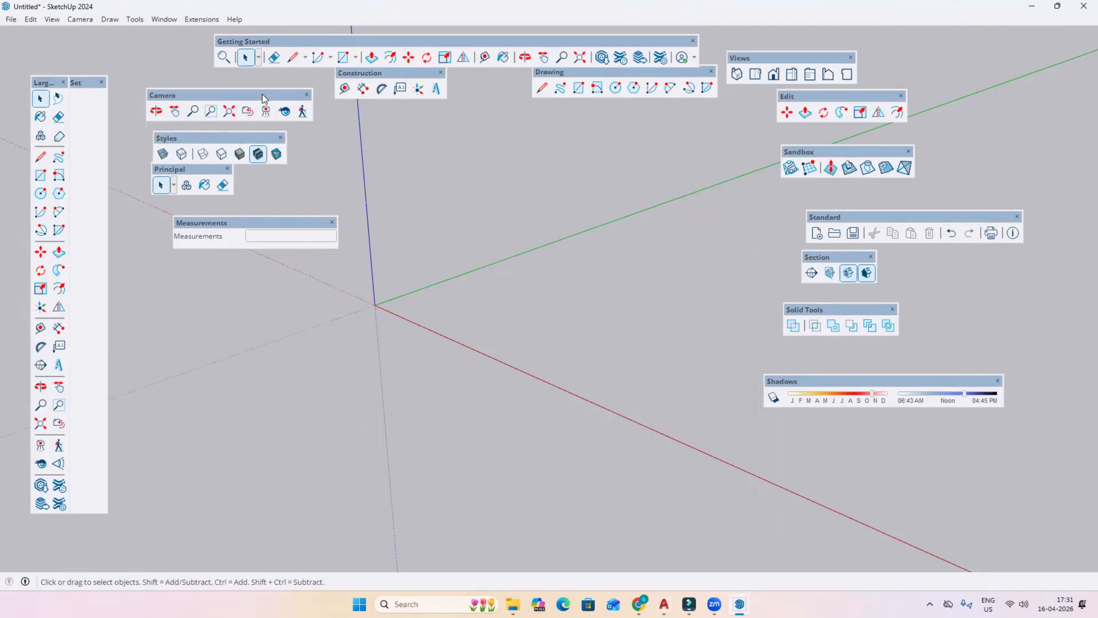
Spread the Camera, Construction and Drawing toolbars over the middle of the drawing area, and move Getting Started slightly lower
drag(274, 95, 475, 176)
drag(401, 75, 665, 191)
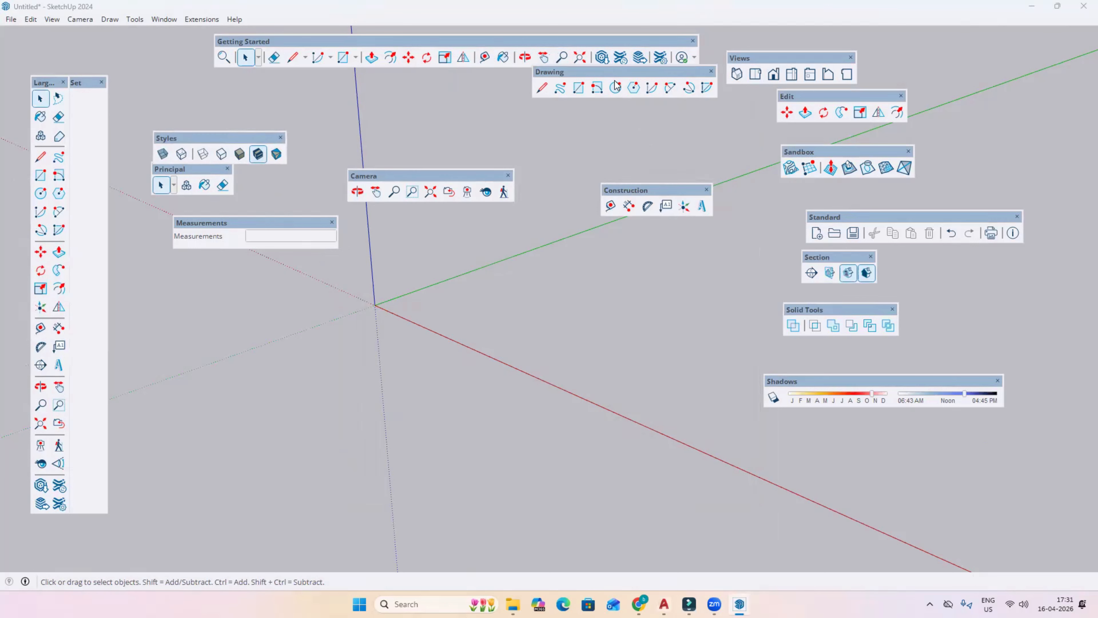
drag(616, 72, 486, 262)
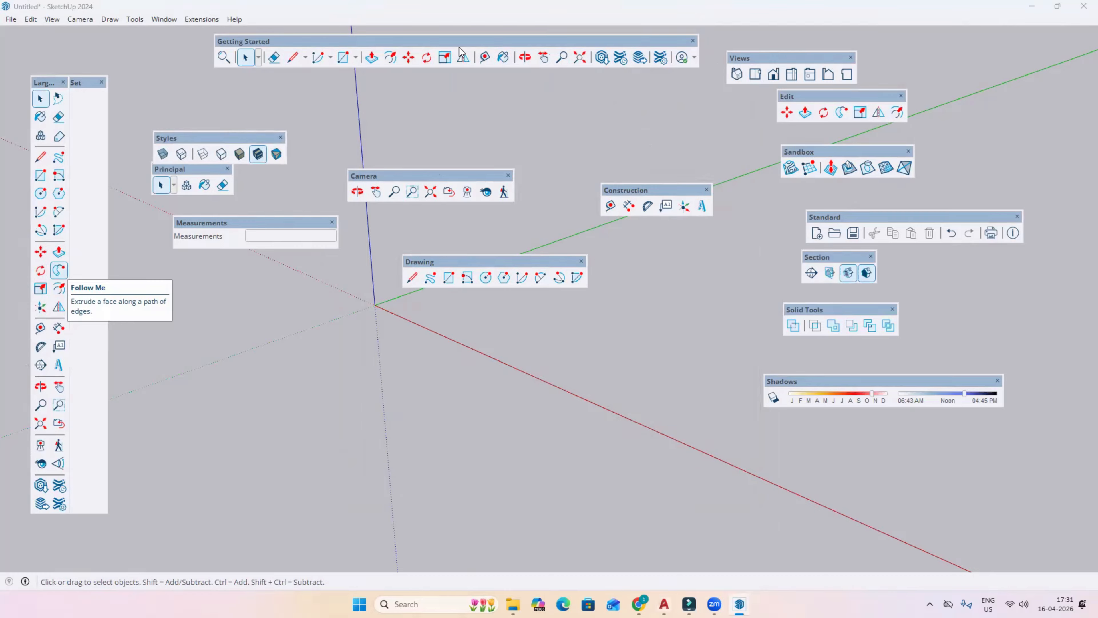
drag(466, 43, 445, 68)
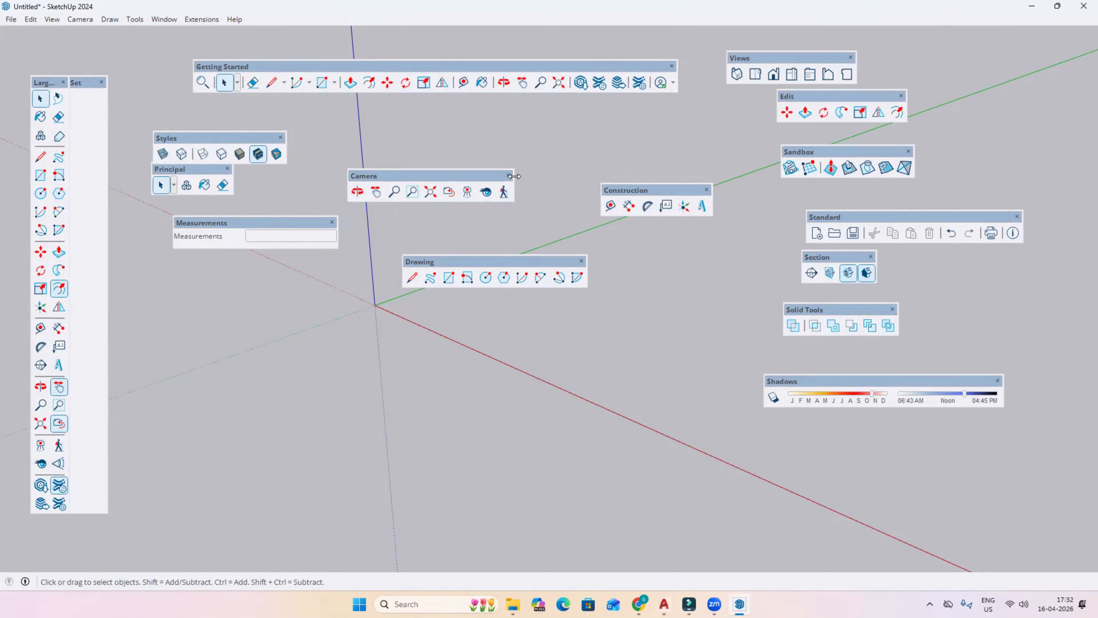
Compare the Camera, Drawing, Construction and Getting Started toolbars with the Large Tool Set, and close these four duplicates
drag(432, 202, 267, 333)
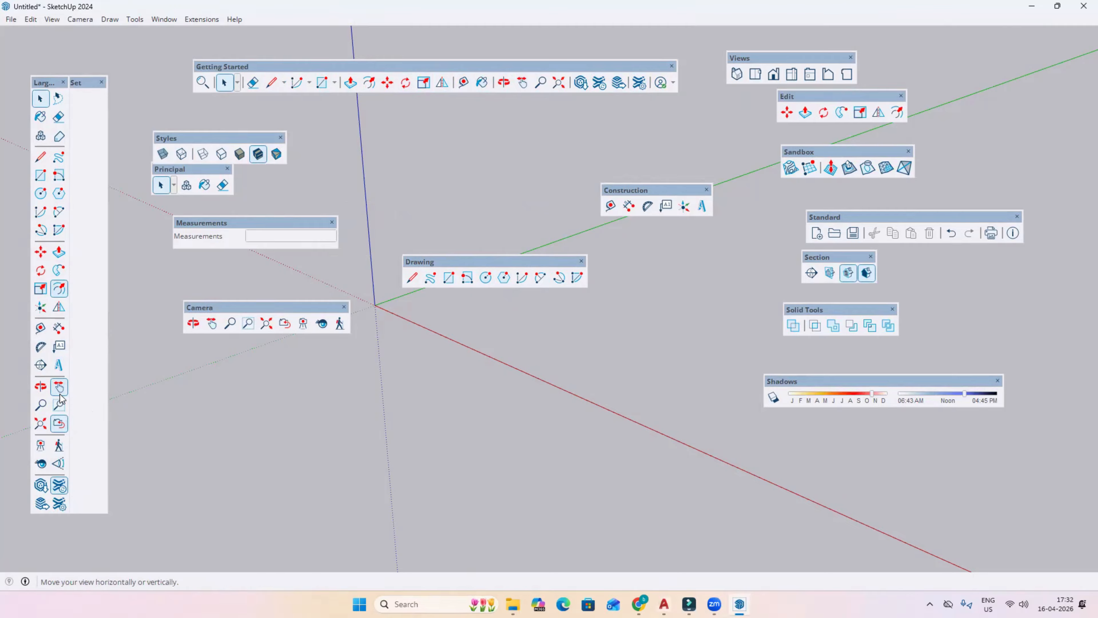
click(344, 307)
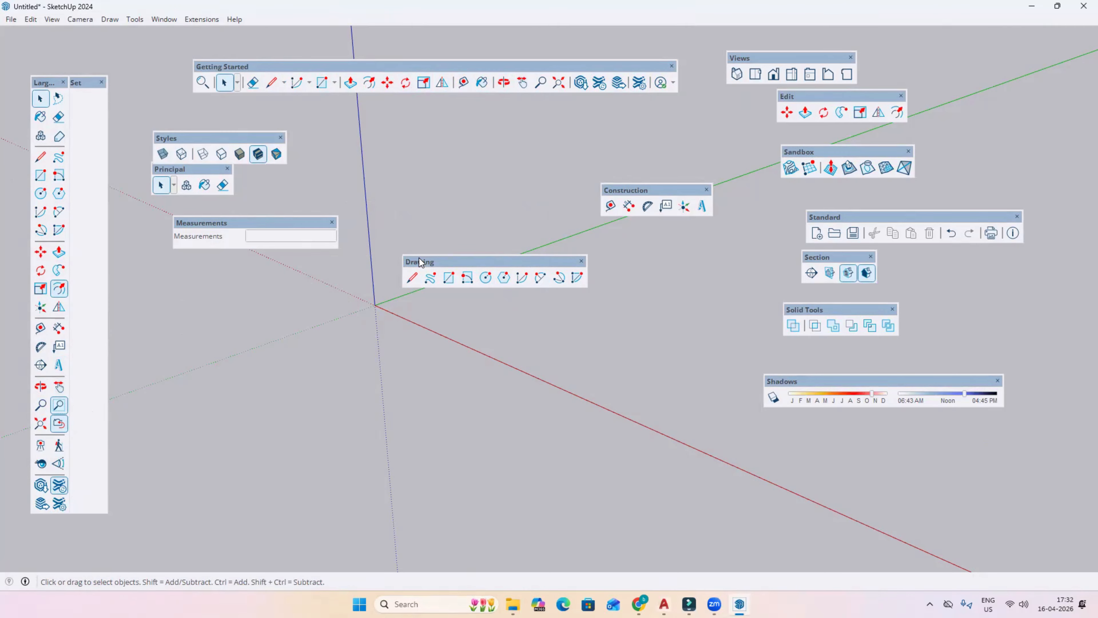
drag(454, 262, 212, 312)
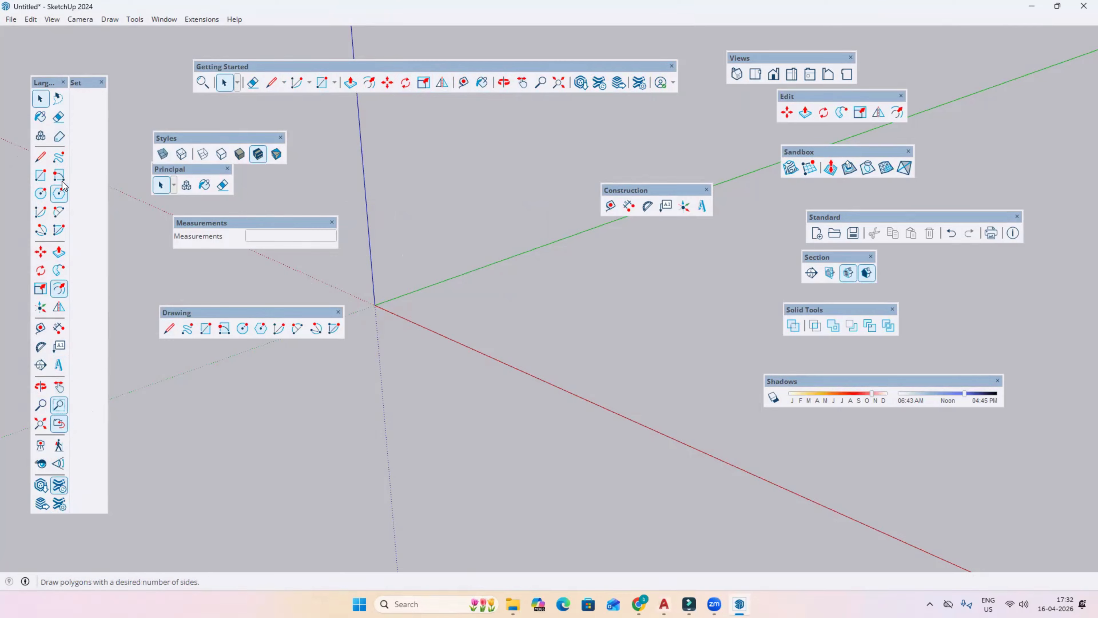
click(338, 311)
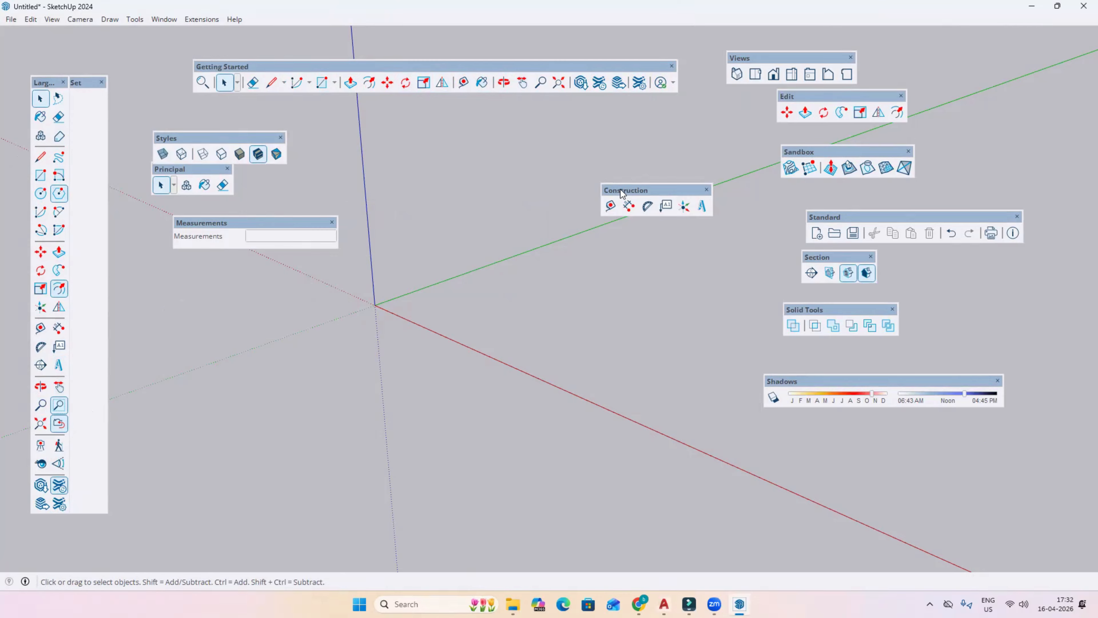
drag(619, 194, 241, 278)
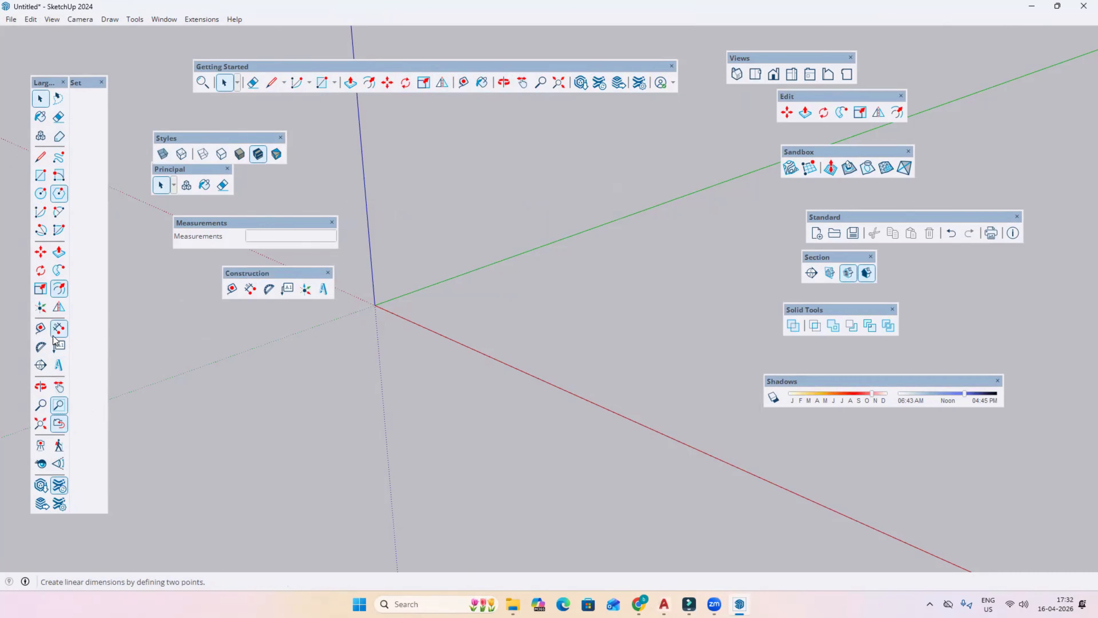
click(329, 273)
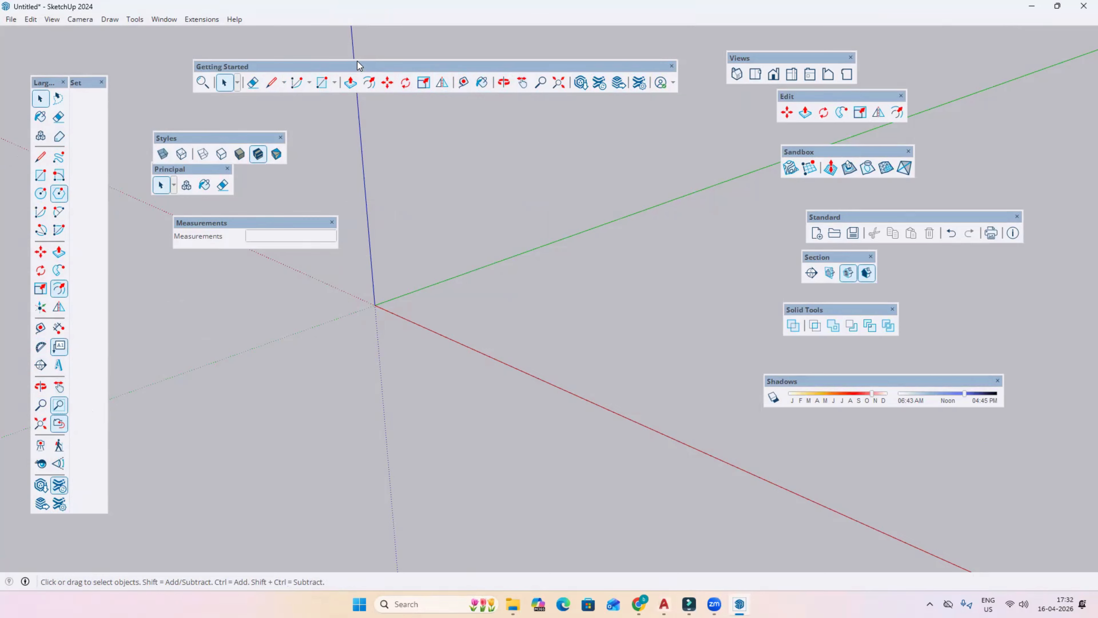
drag(360, 67, 442, 387)
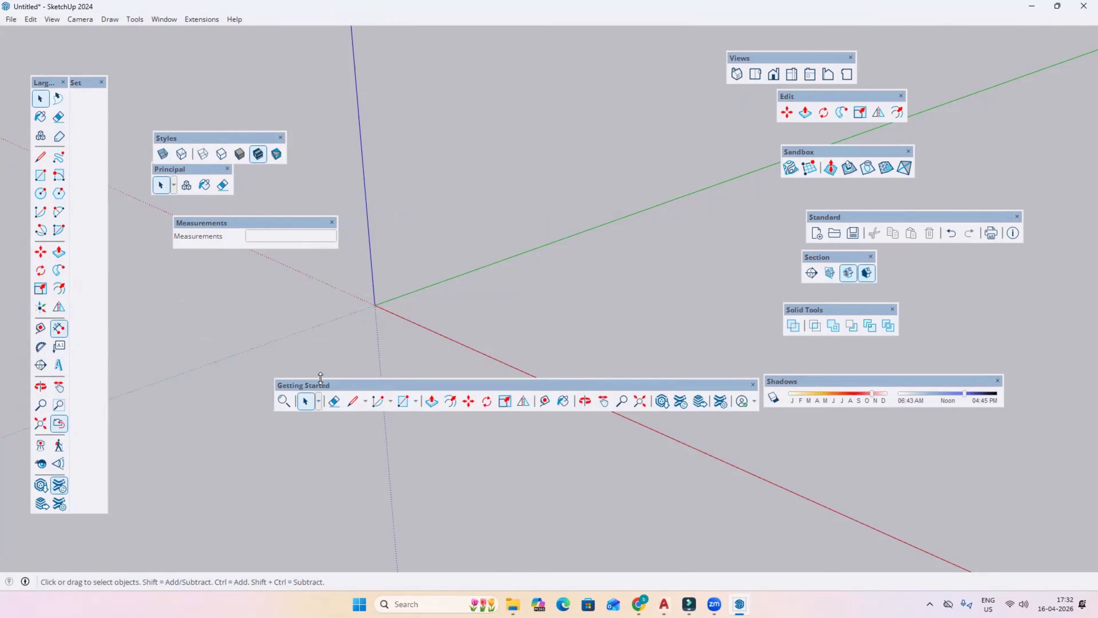
click(753, 385)
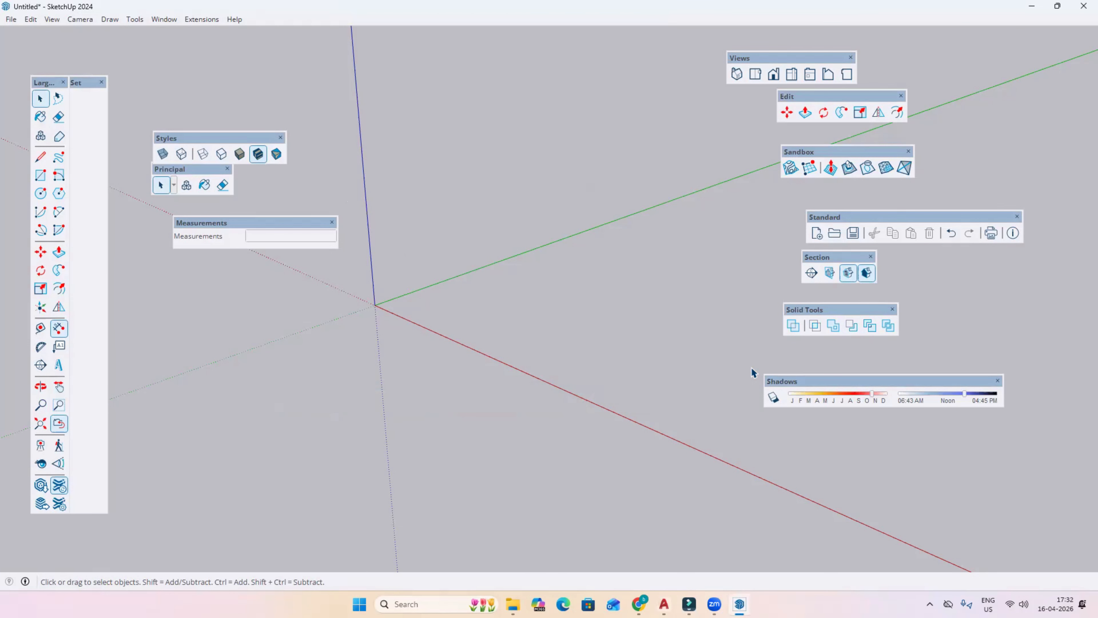
Shift the Views toolbar closer to the middle, and close the Edit and Principal toolbars after comparing them with the Large Tool Set
drag(764, 57, 640, 67)
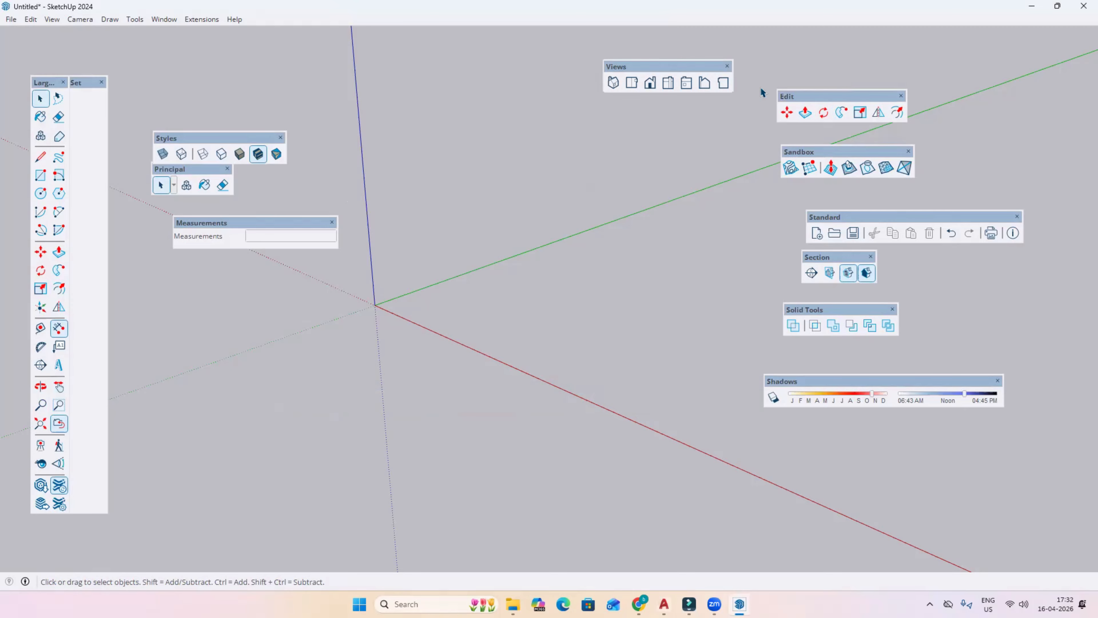
drag(790, 104, 137, 356)
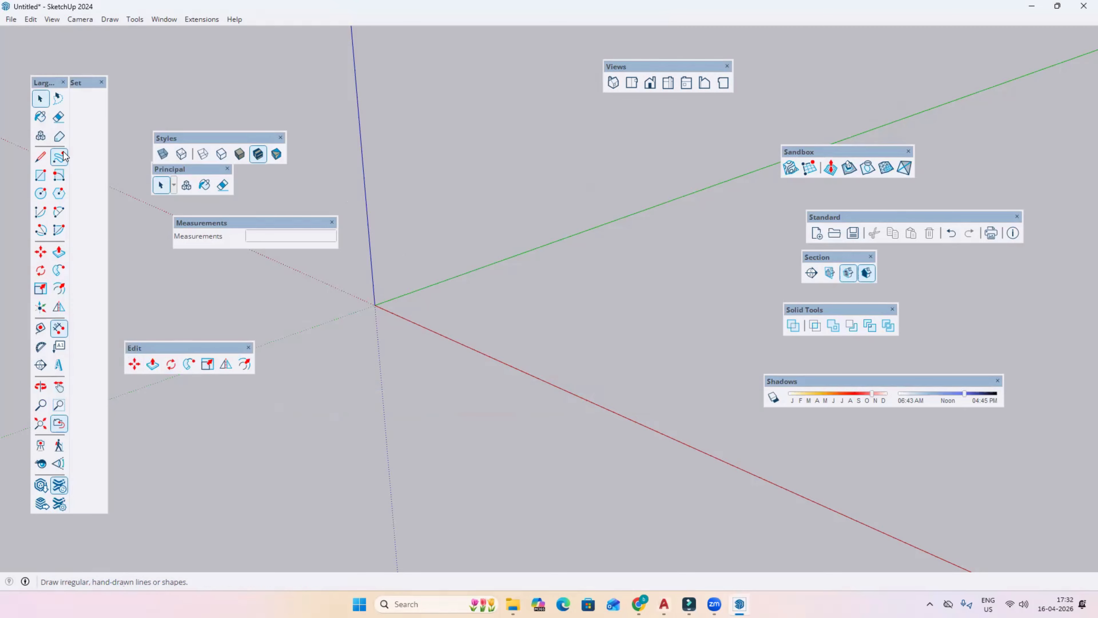
click(249, 348)
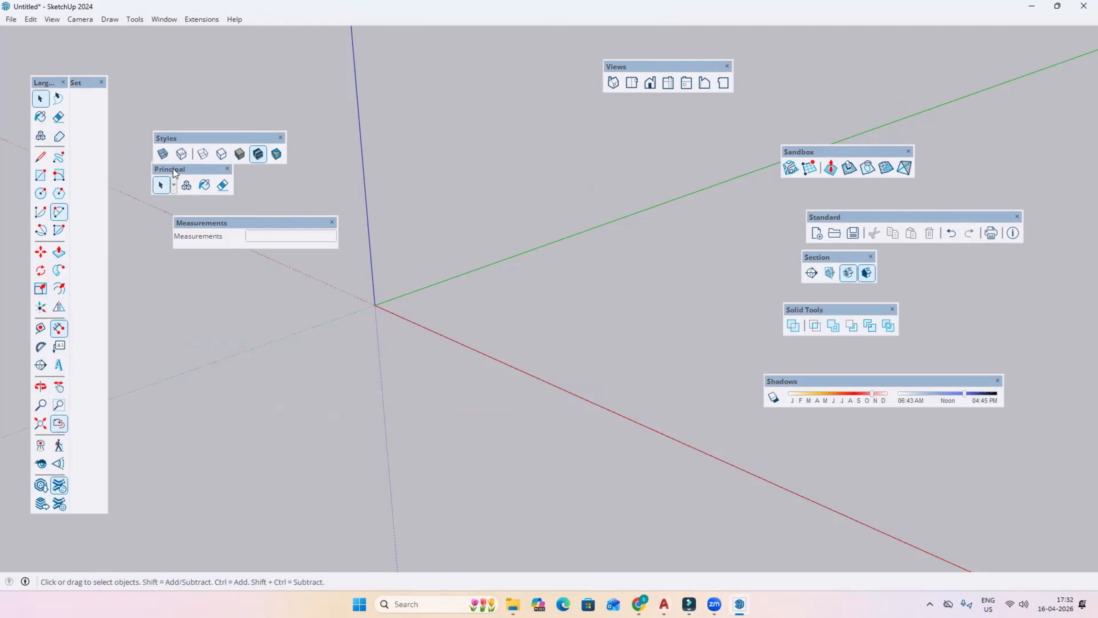
drag(174, 169, 167, 309)
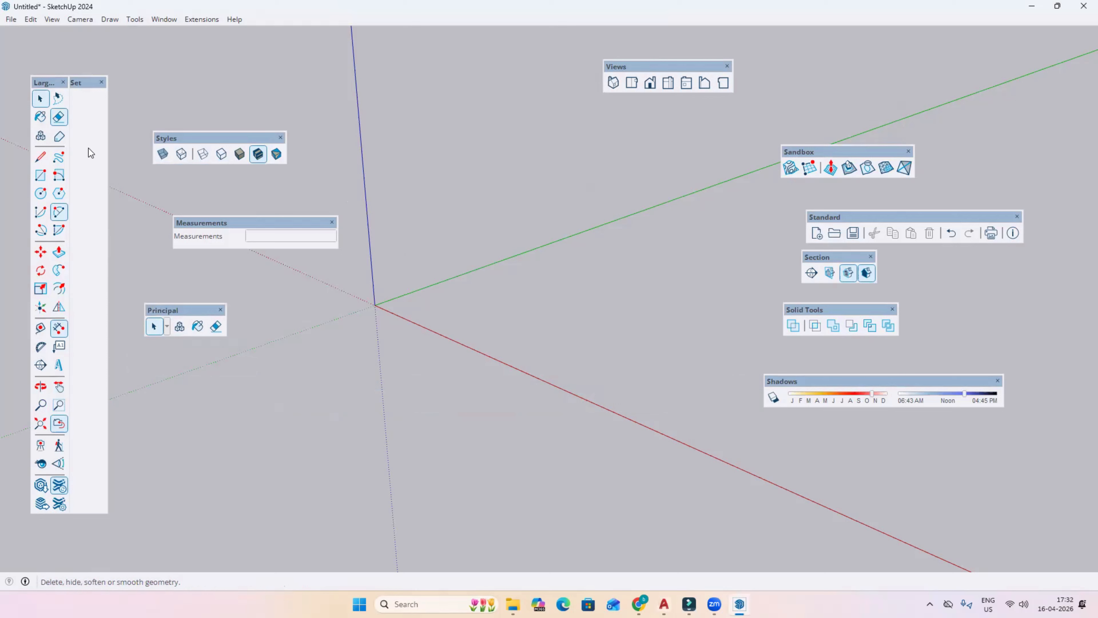
click(168, 331)
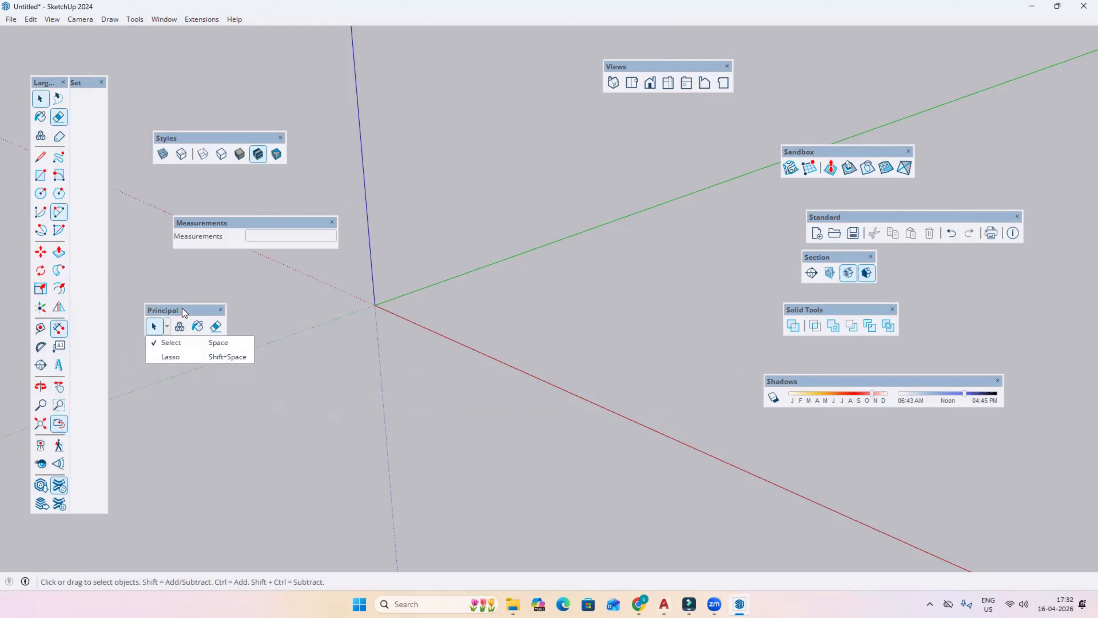
click(182, 308)
click(221, 310)
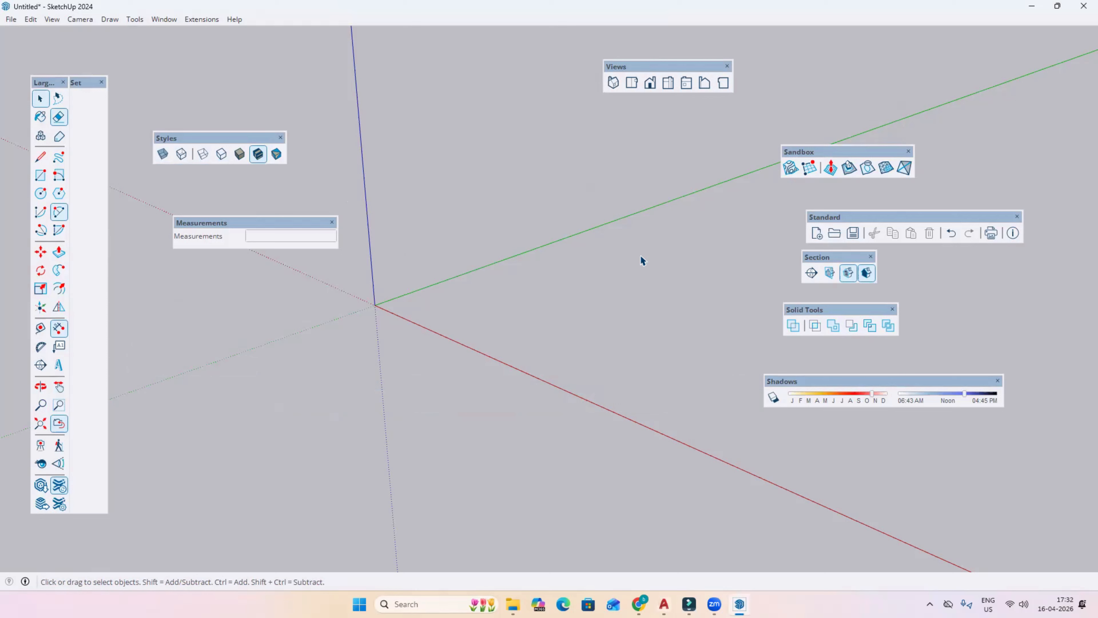
Spread the Sandbox, Solid Tools and Standard toolbars over the upper part of the drawing area, near Styles and Views
drag(812, 151, 805, 151)
drag(690, 152, 411, 151)
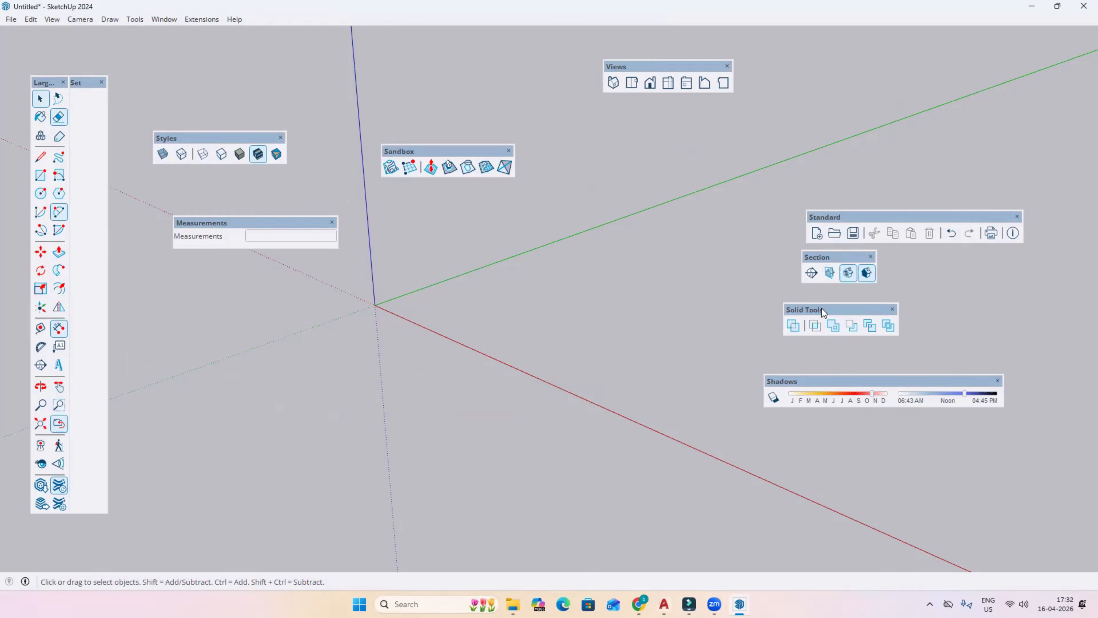
drag(819, 308, 636, 164)
drag(869, 214, 338, 70)
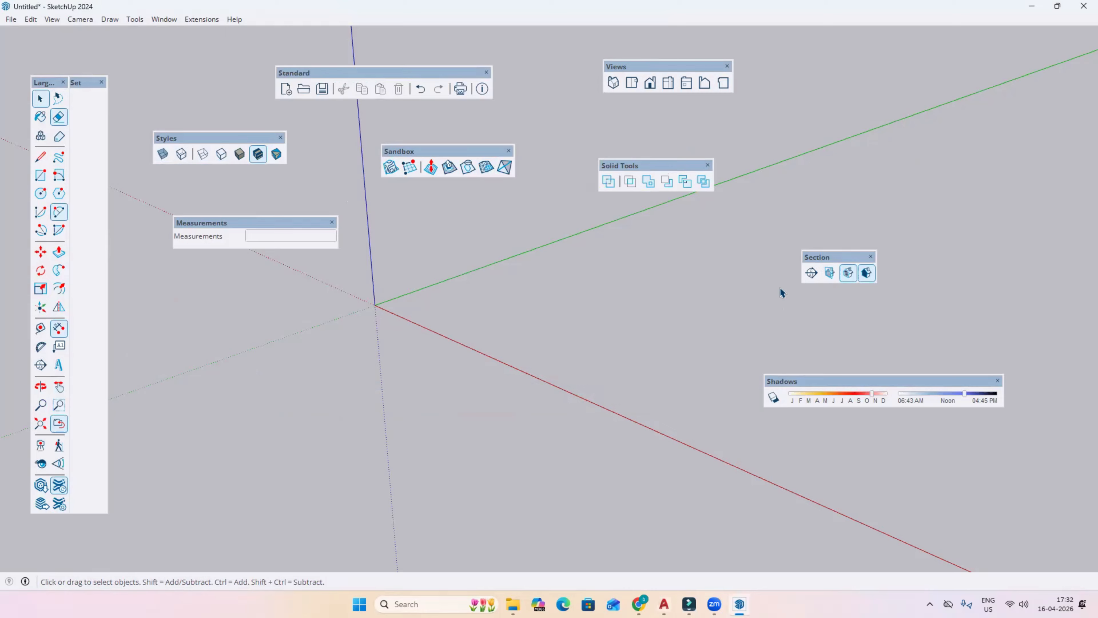
Close the Shadows toolbar and move the Section toolbar above Styles, next to Standard
drag(769, 380, 405, 270)
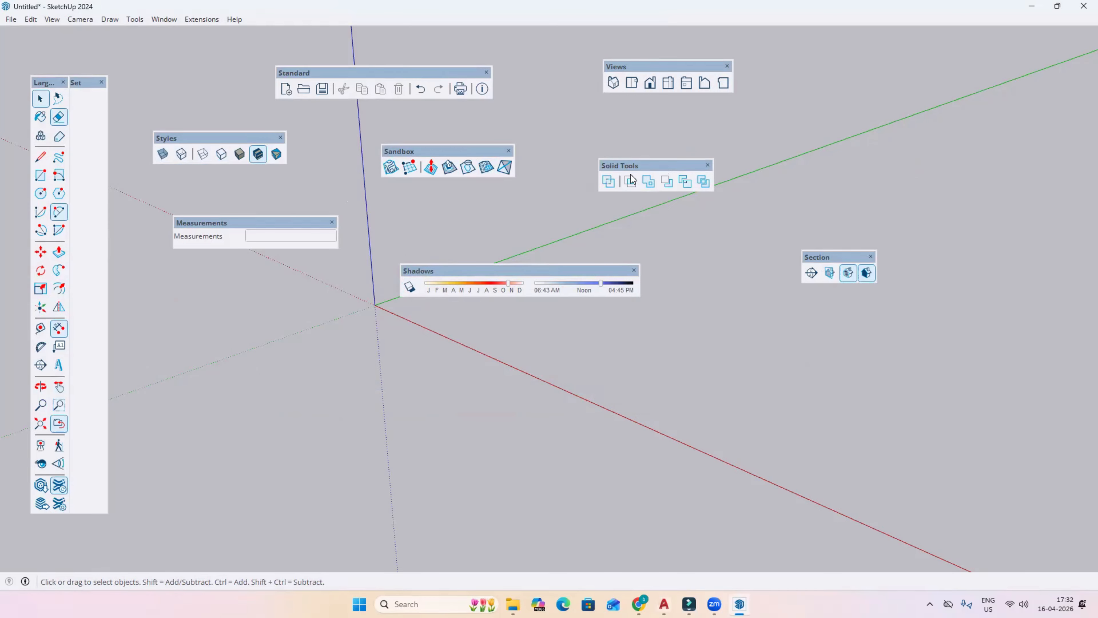
click(635, 270)
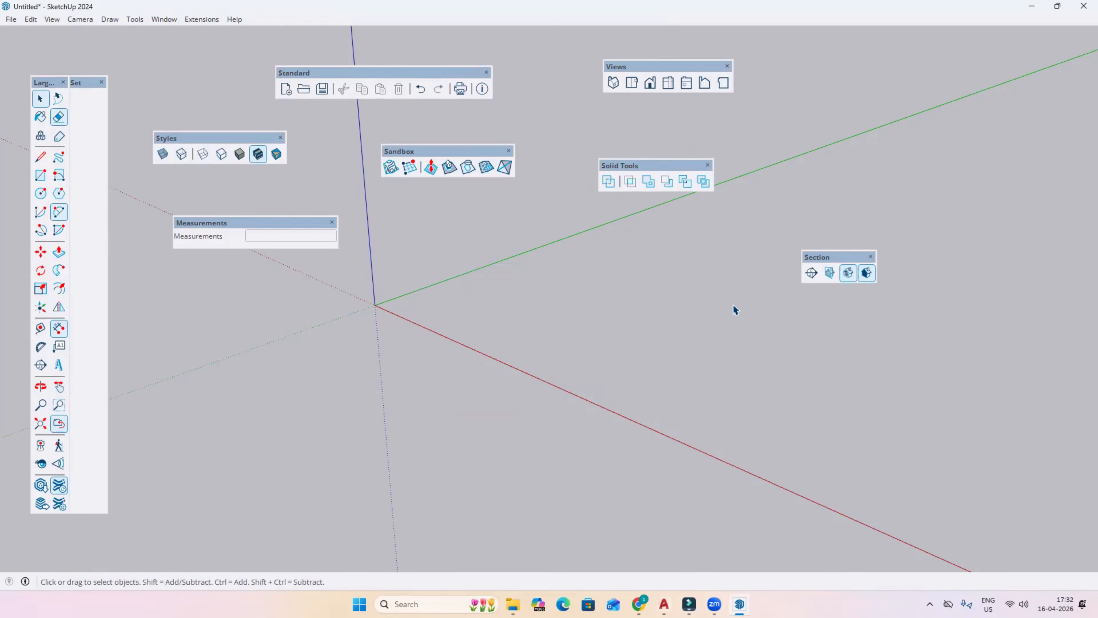
click(806, 258)
drag(806, 258, 147, 72)
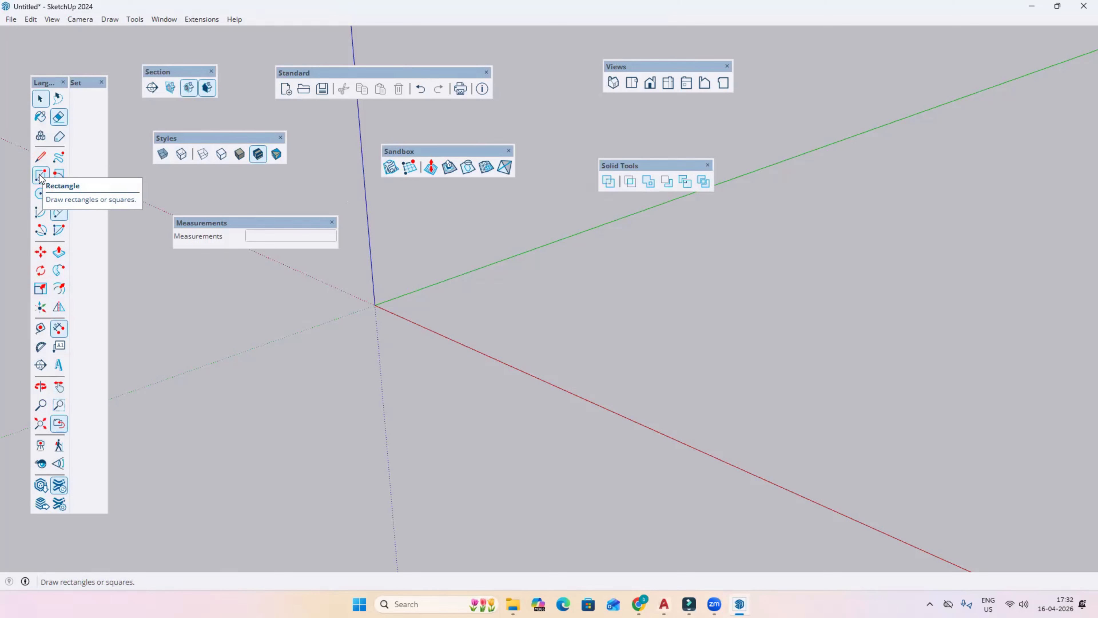
click(59, 193)
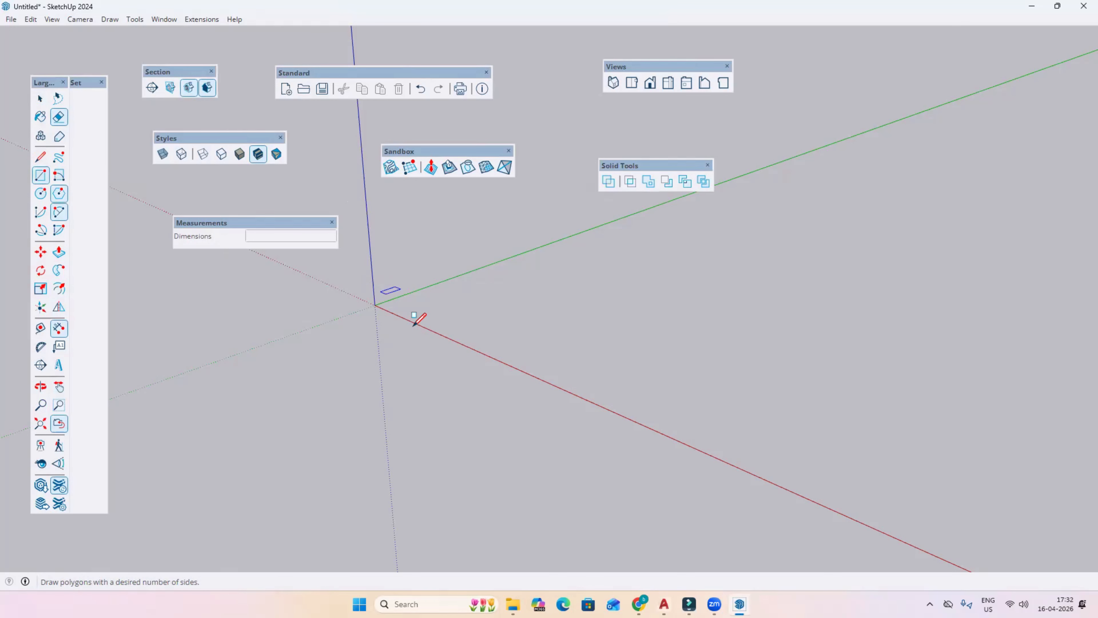
click(448, 319)
mouse_move(516, 311)
middle_down()
mouse_move(504, 327)
mouse_move(563, 320)
mouse_move(566, 340)
middle_up()
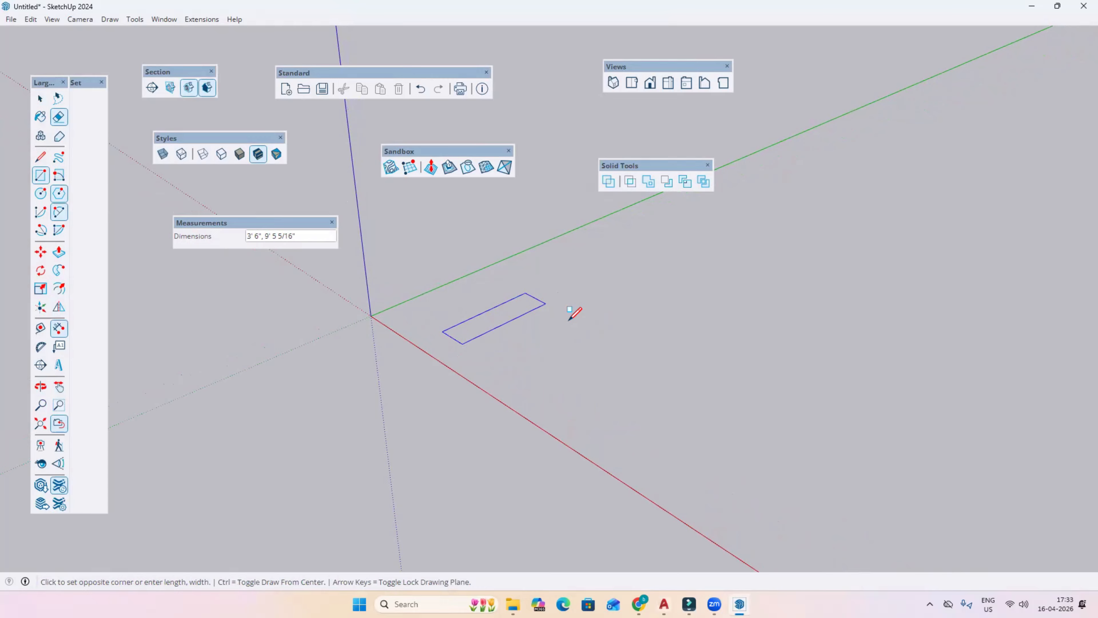
key(space)
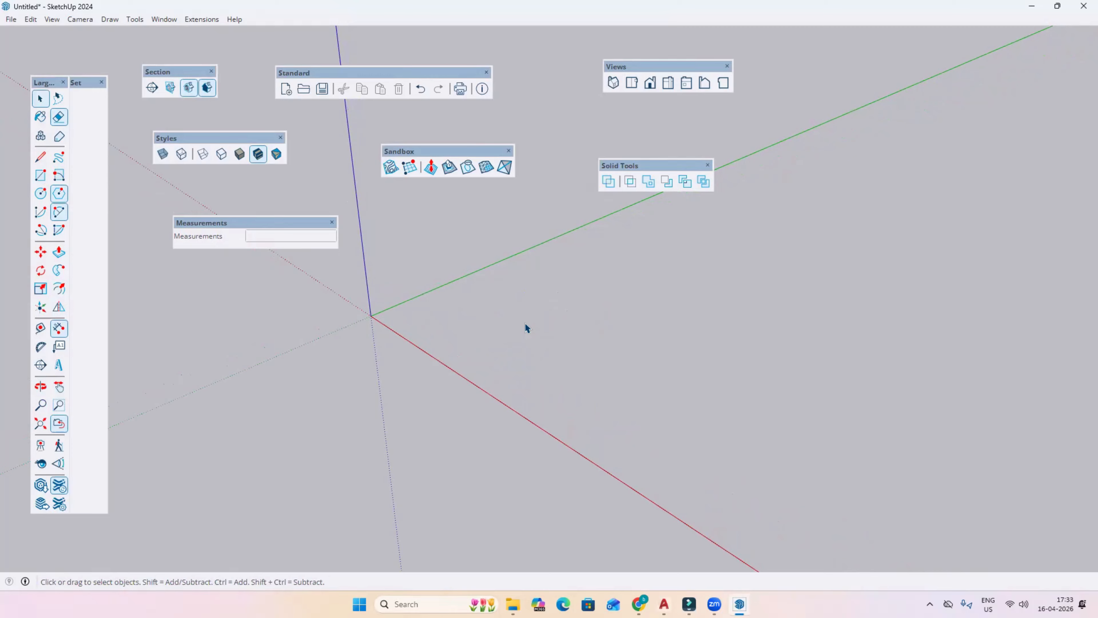
click(40, 251)
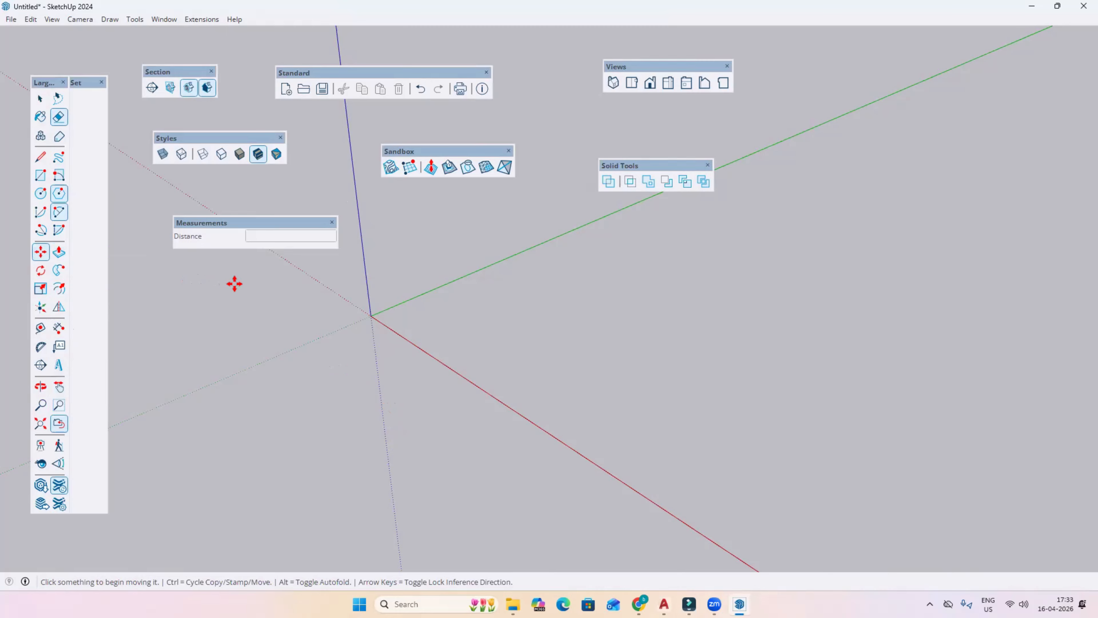
key(space)
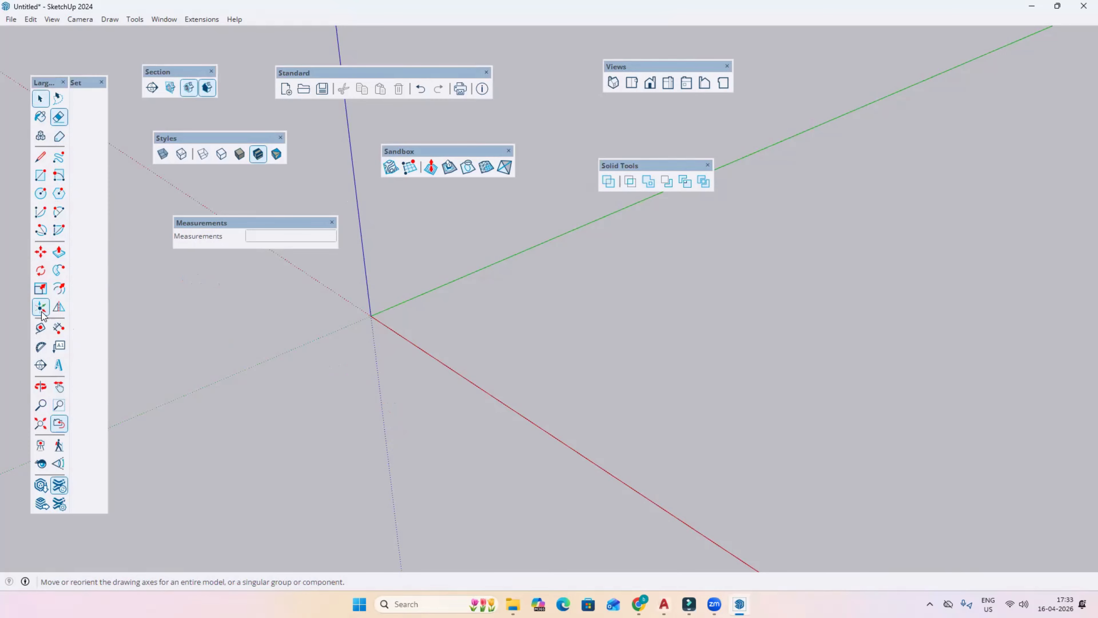
click(39, 253)
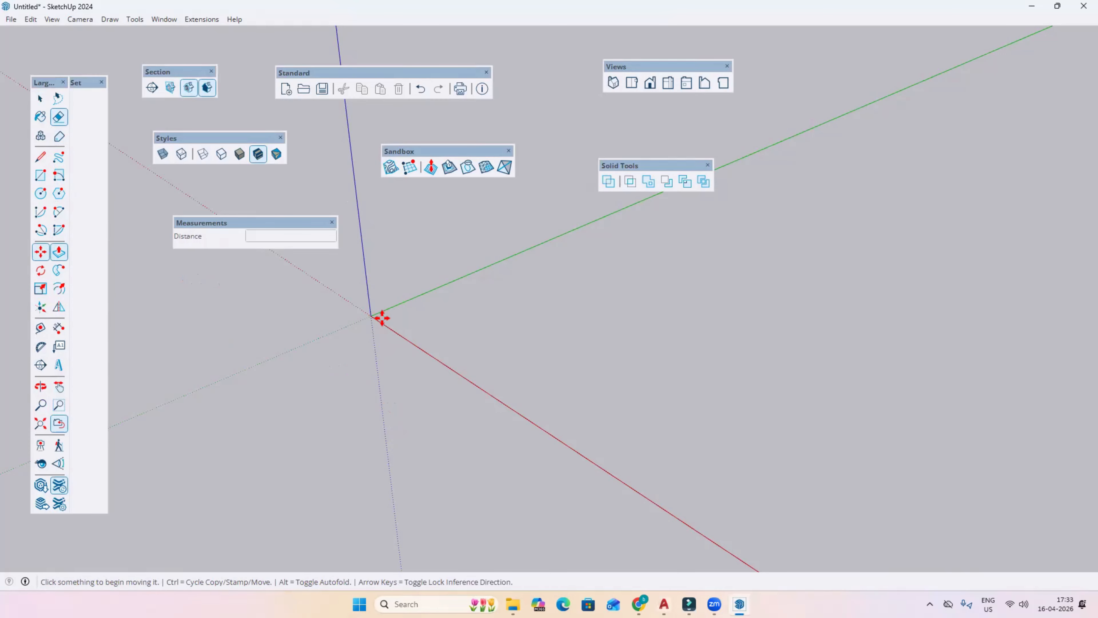
key(space)
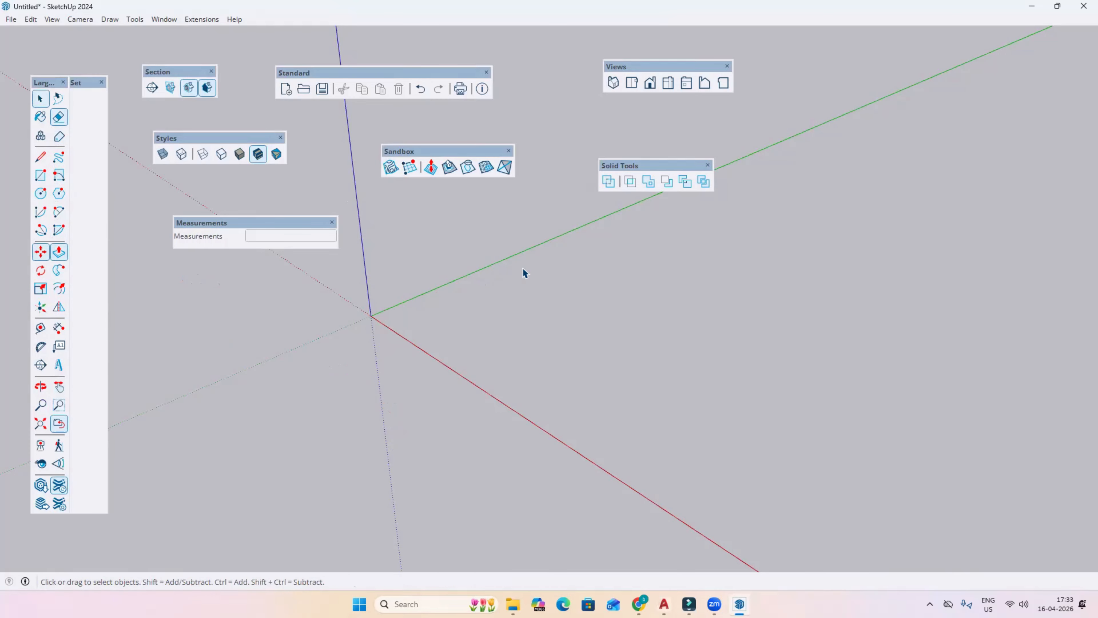
middle_drag(462, 319, 432, 336)
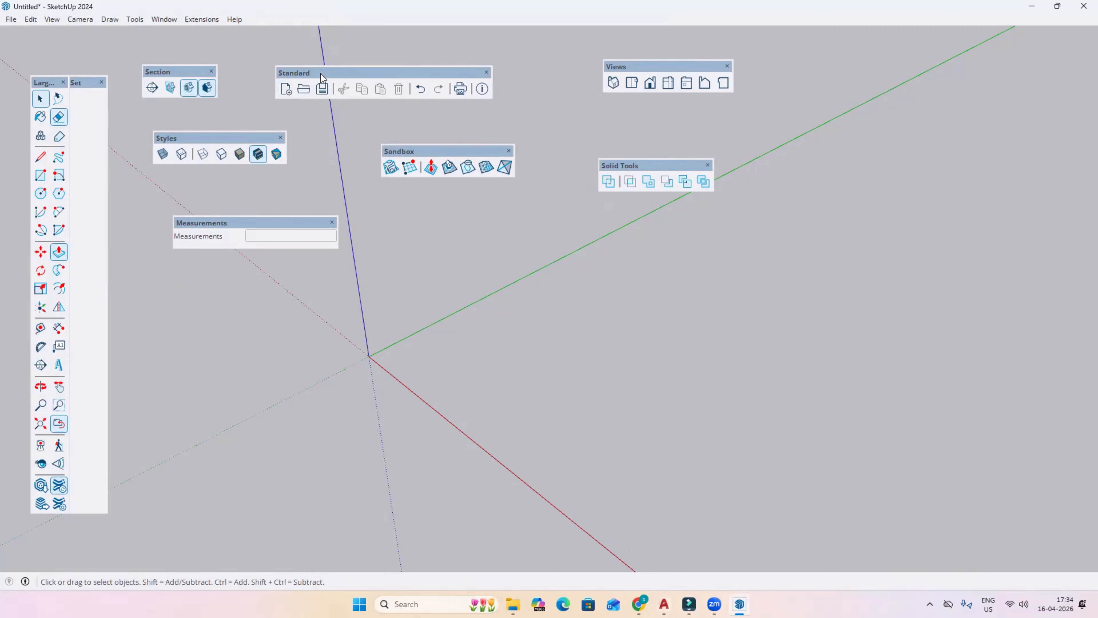
Space out the floating Standard, Styles, Sandbox and Measurements toolbars in the drawing area
drag(321, 74, 411, 67)
drag(194, 138, 253, 105)
drag(397, 152, 427, 193)
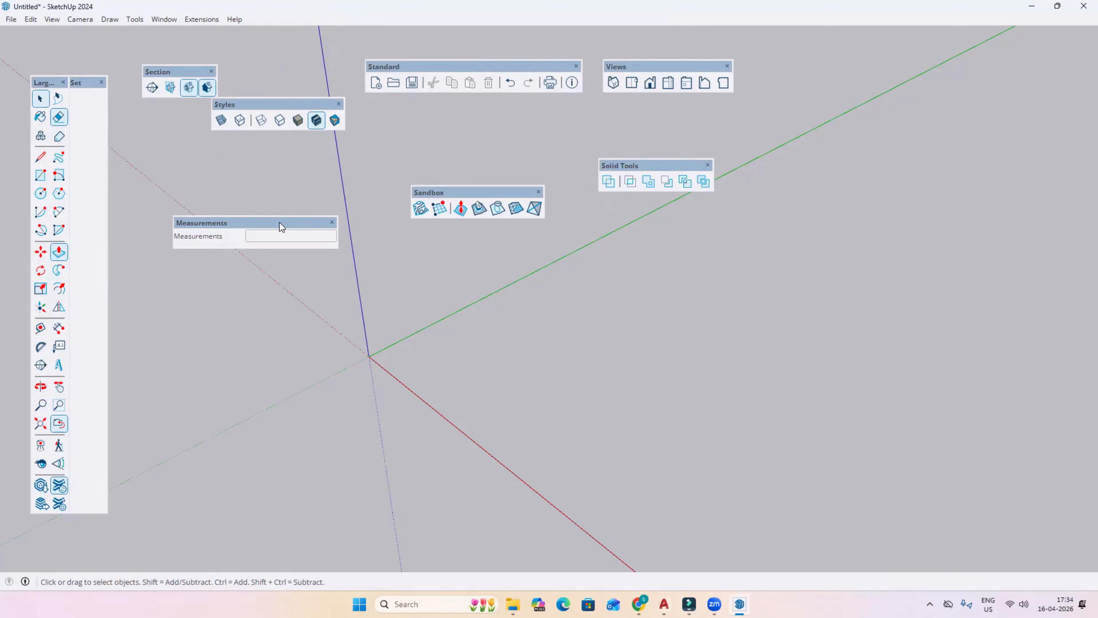
drag(280, 223, 295, 185)
middle_drag(512, 297, 533, 128)
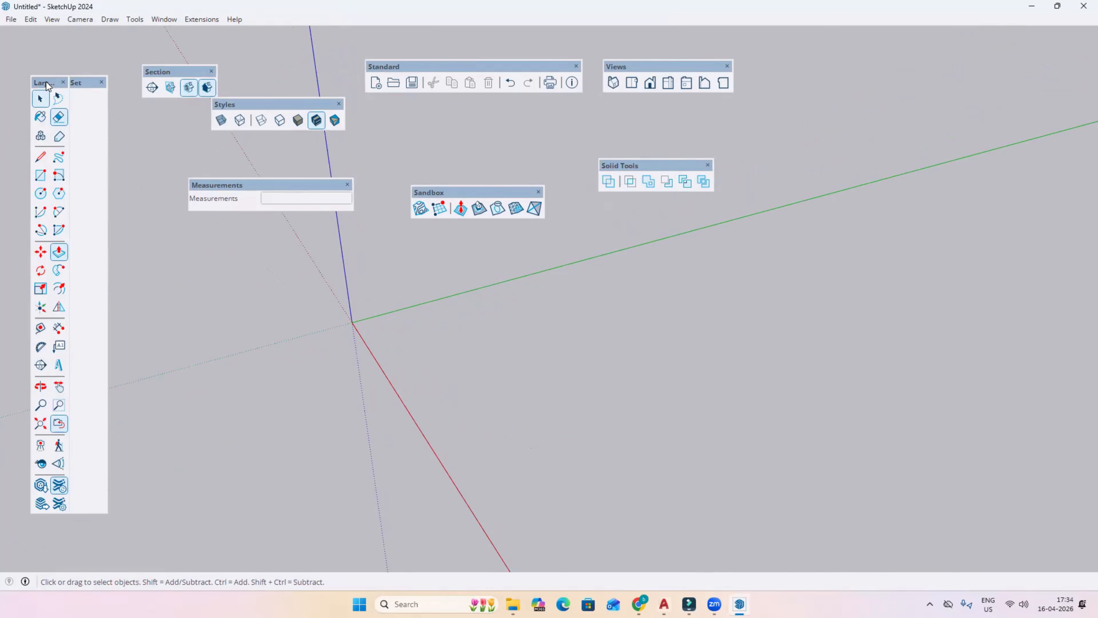
Dock the Large Tool Set along the drawing area's left edge, and Section, Styles, Views, Standard, Solid Tools and Sandbox in one row above it
drag(47, 85, 121, 110)
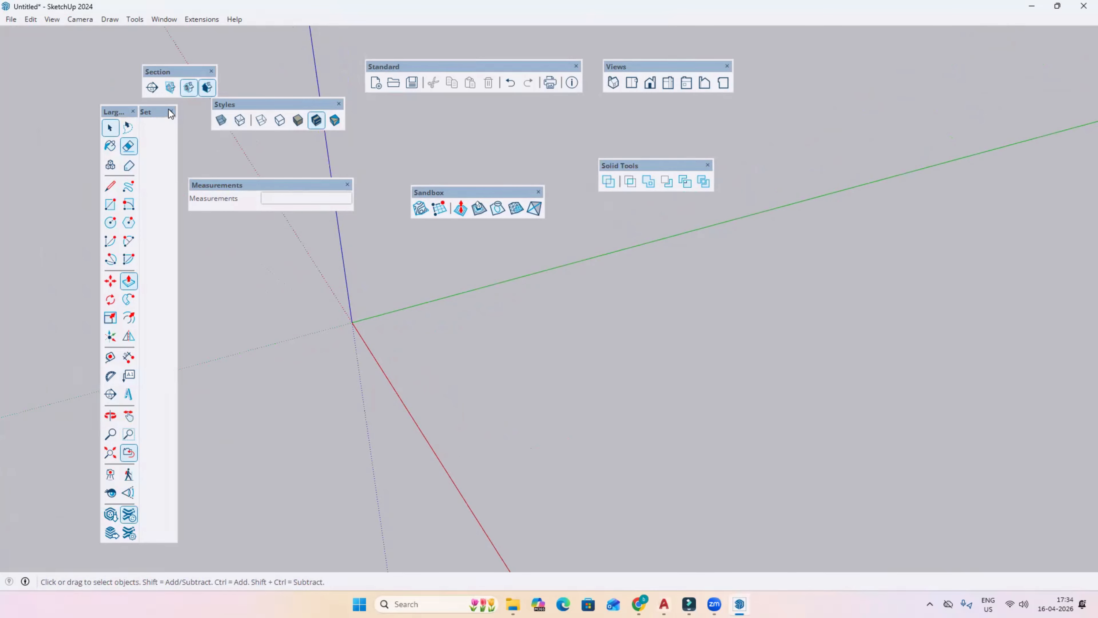
drag(116, 116, 63, 22)
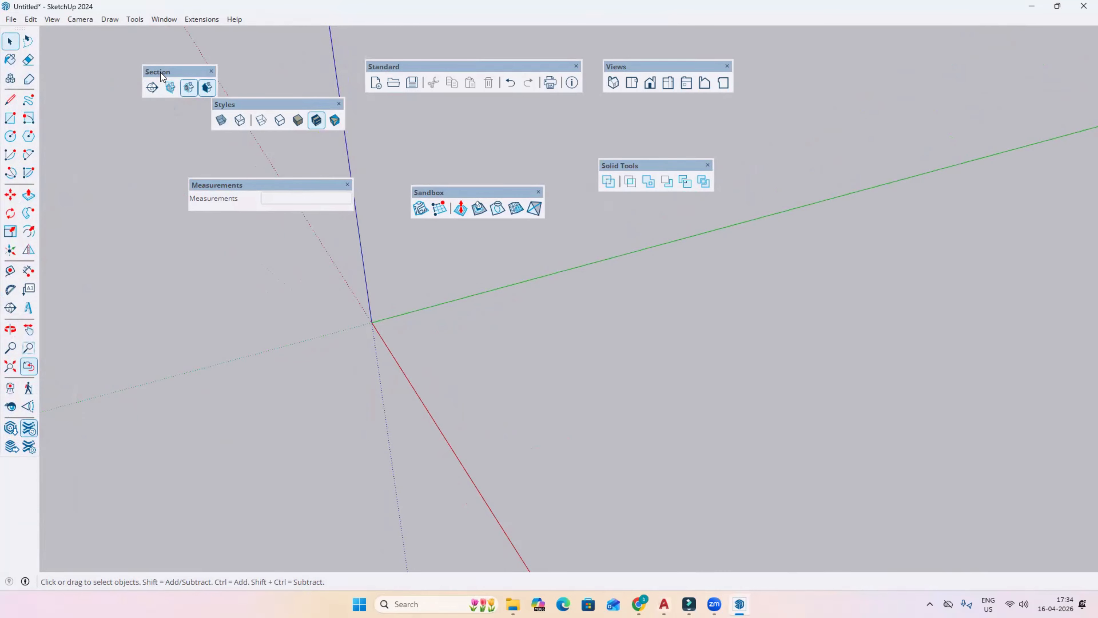
drag(160, 73, 23, 28)
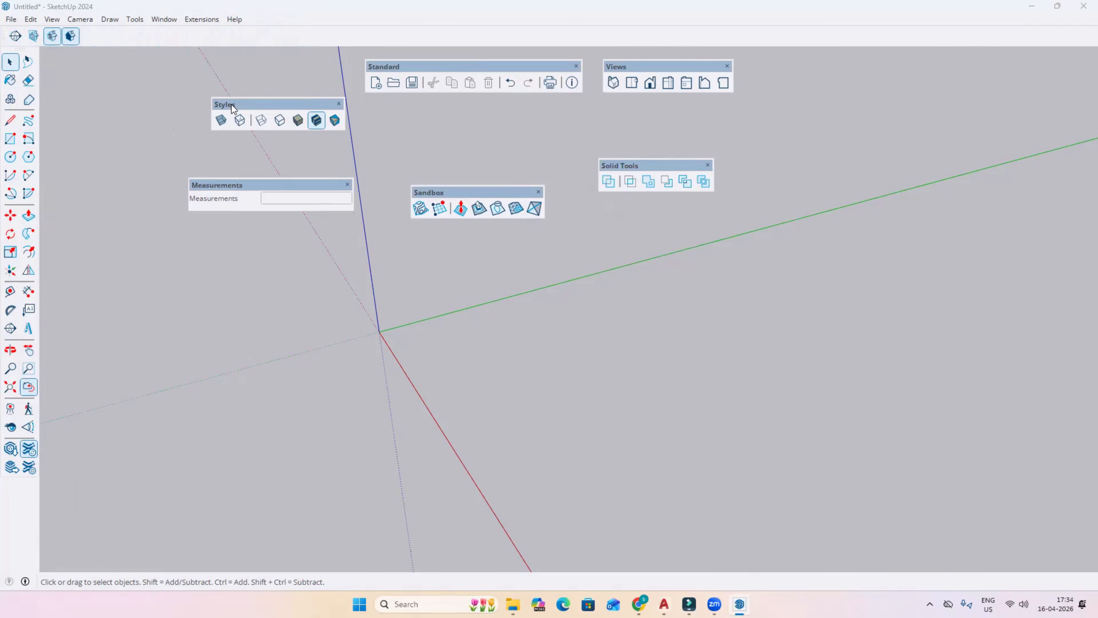
drag(232, 105, 108, 31)
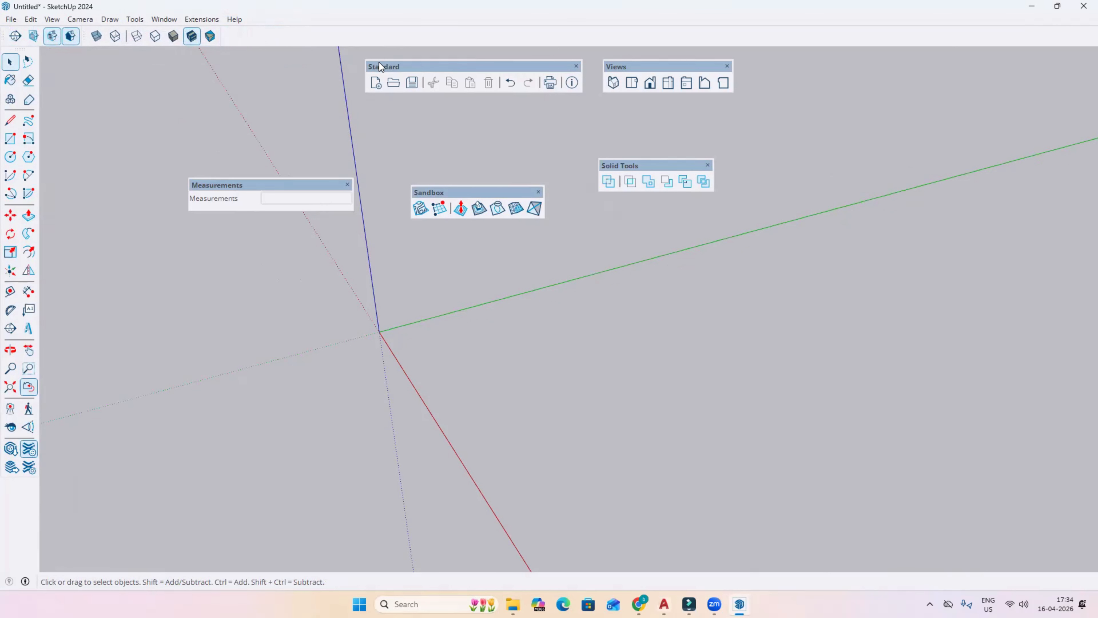
drag(662, 66, 274, 26)
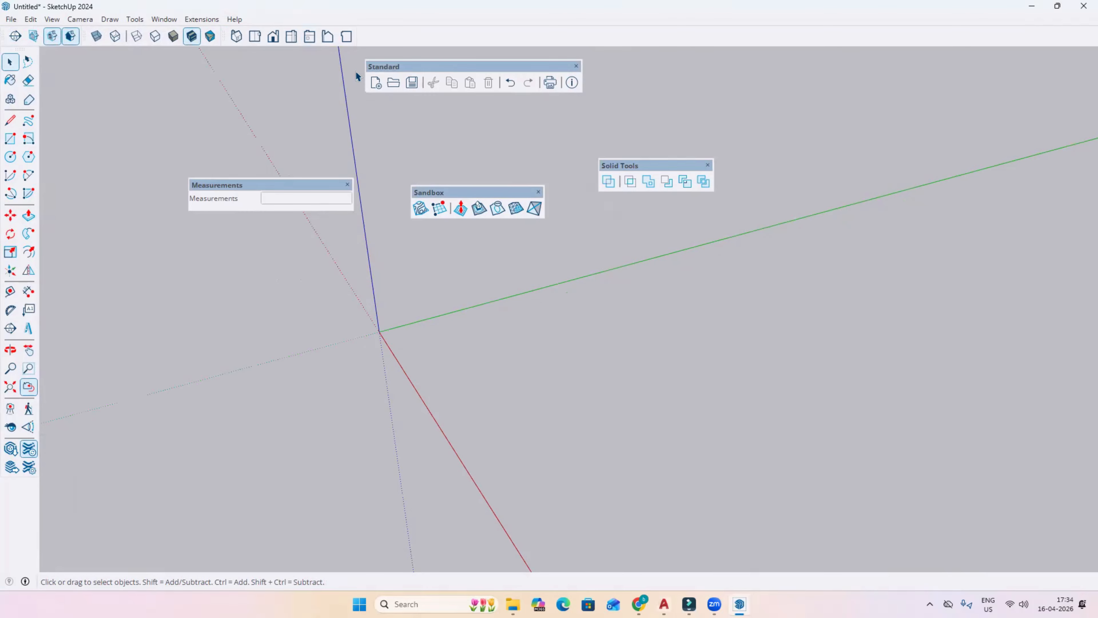
drag(389, 65, 375, 25)
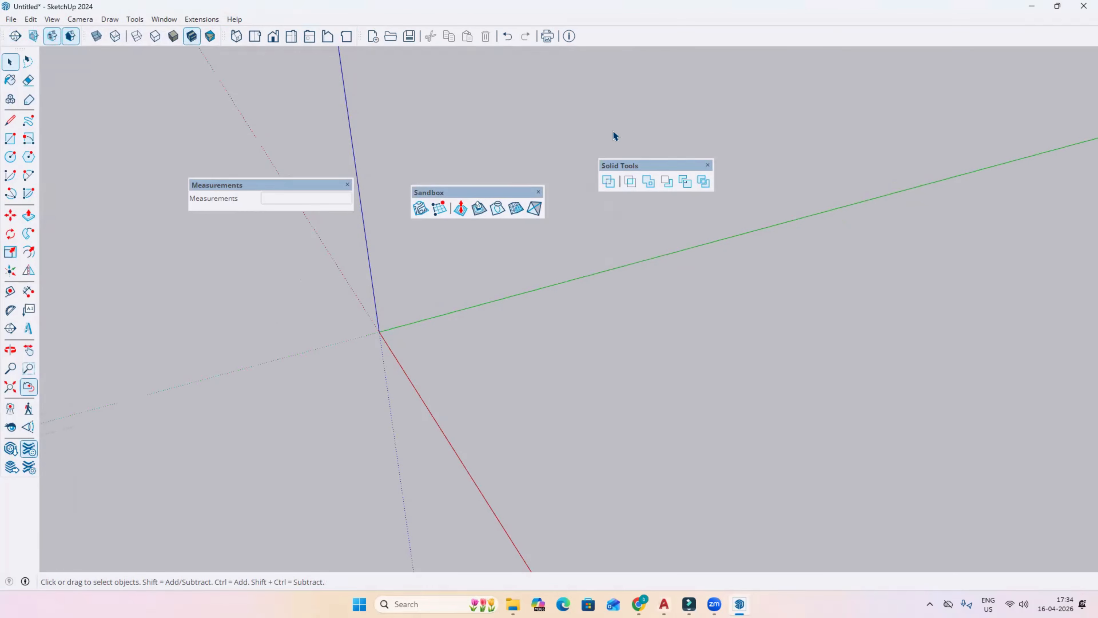
drag(610, 159, 595, 25)
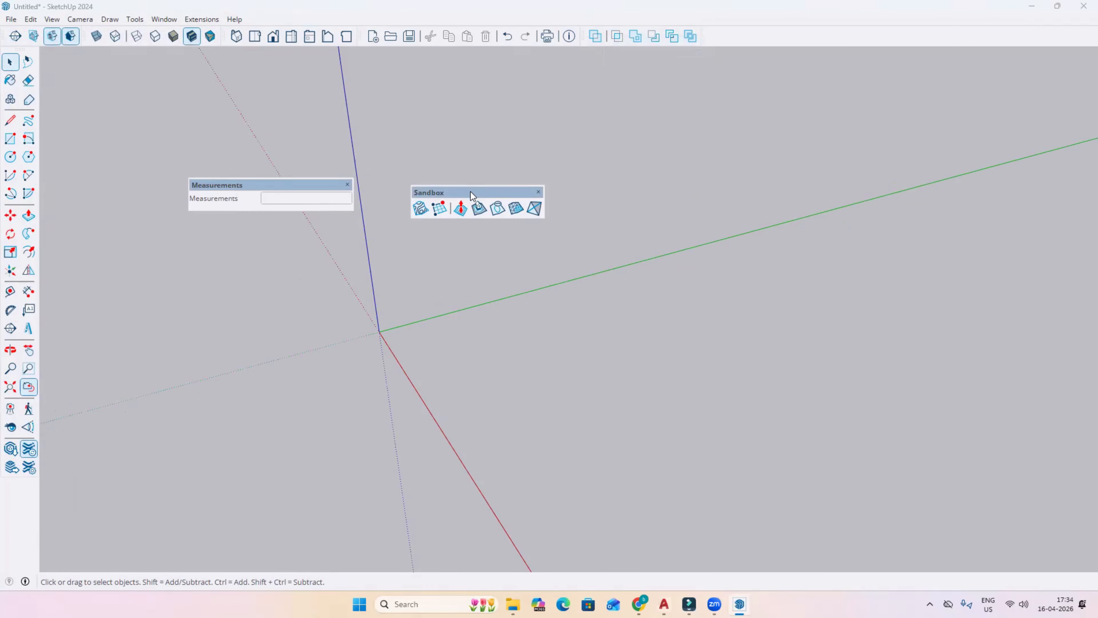
drag(472, 192, 768, 20)
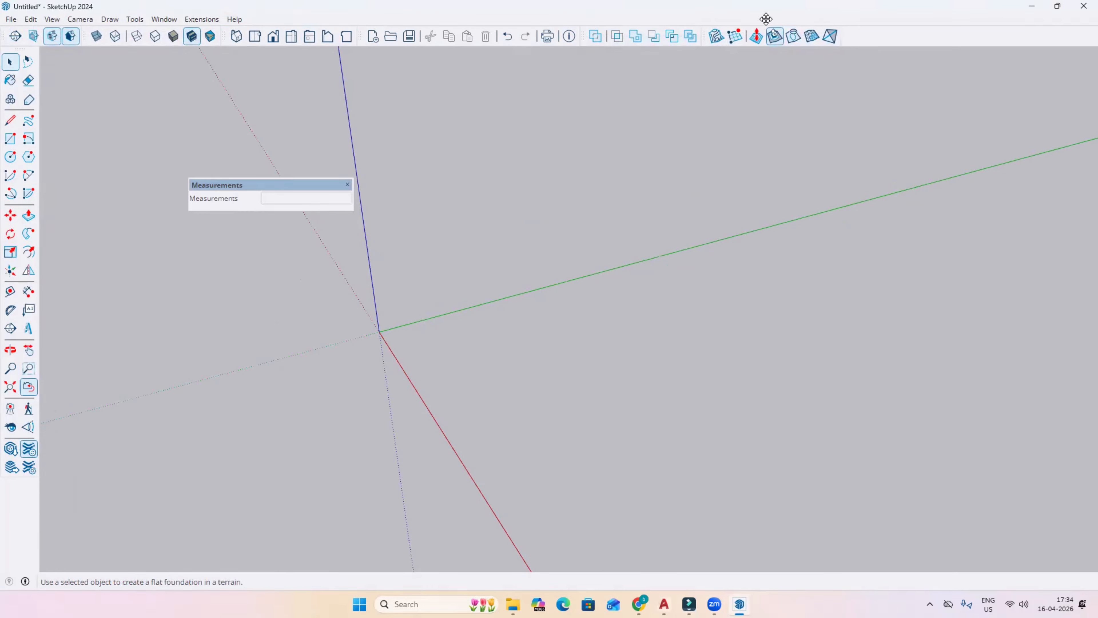
Move the Measurements toolbar to the middle of the drawing area, start a trial line to view its length there, and cancel it
click(299, 189)
drag(299, 186, 646, 252)
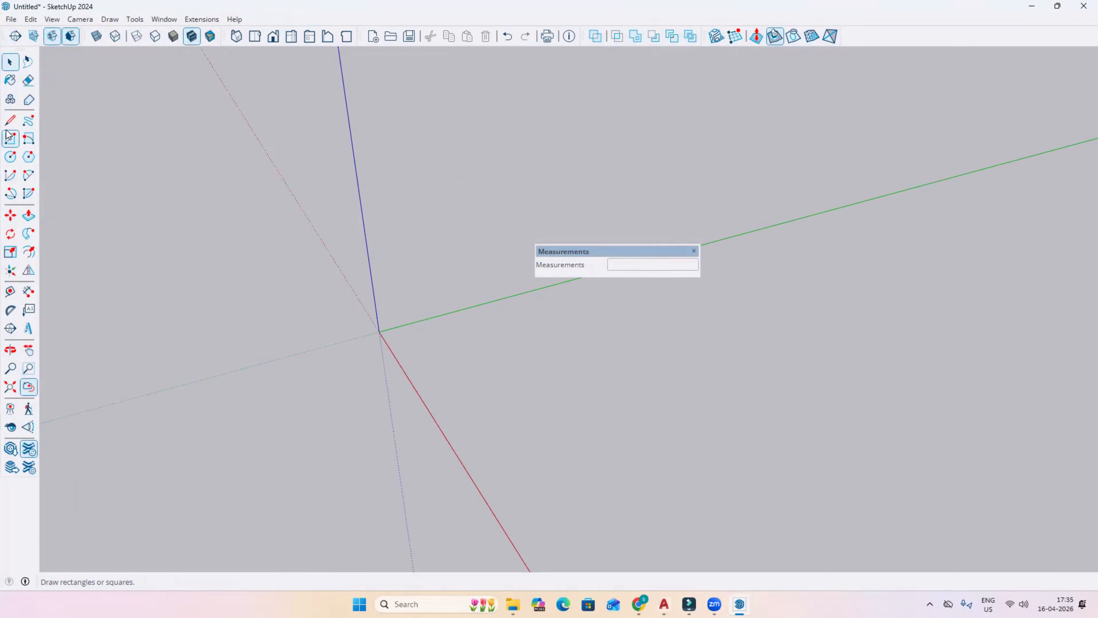
click(10, 120)
click(461, 379)
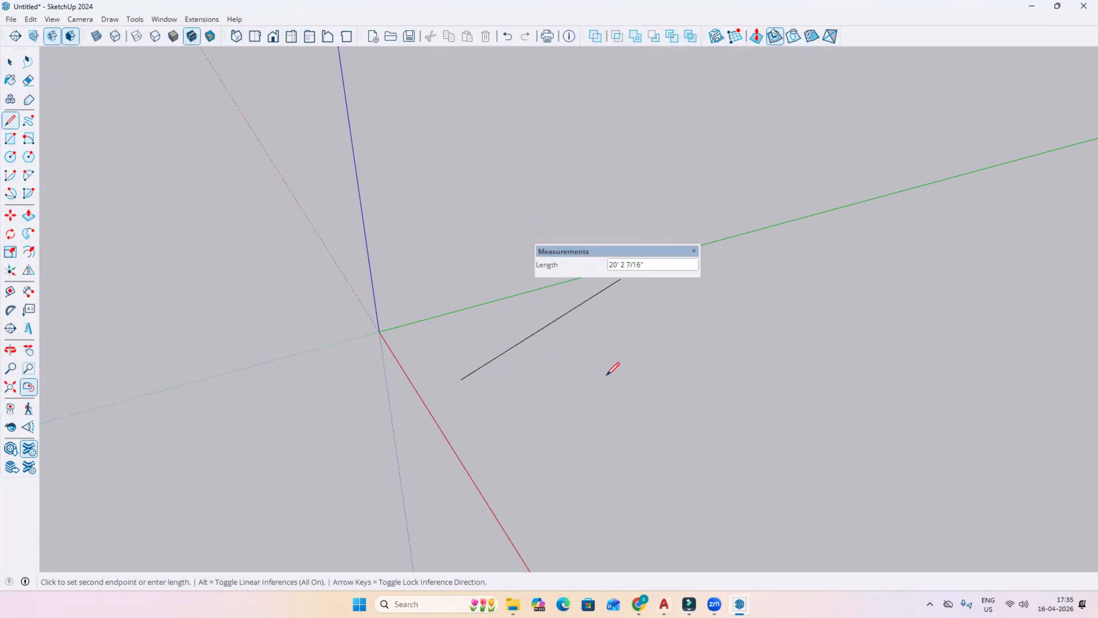
key(Escape)
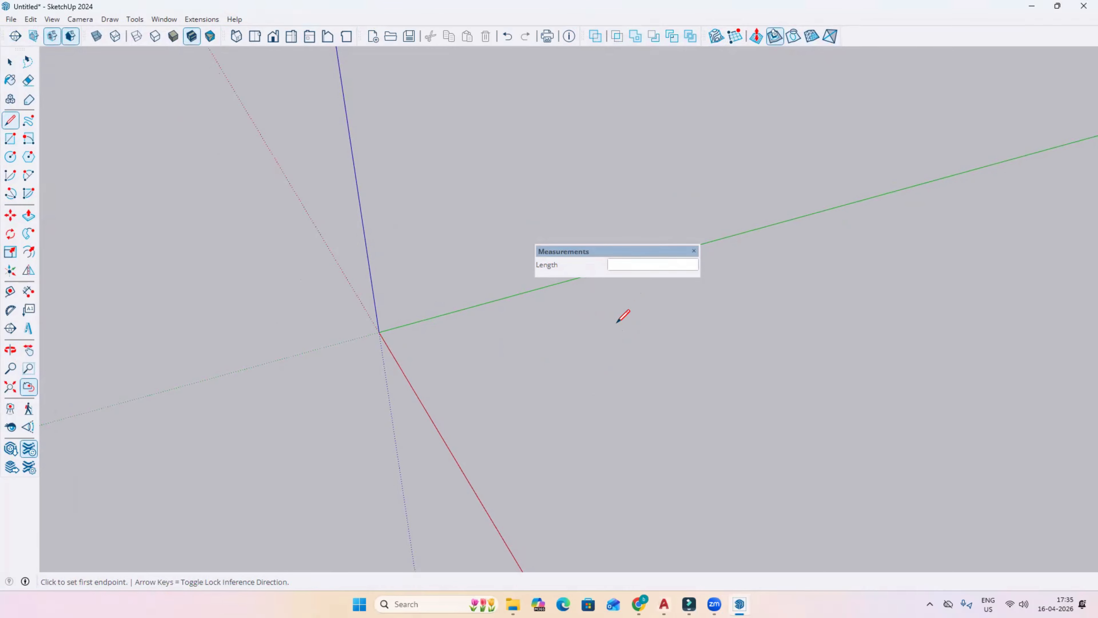
Close the floating Measurements toolbar, then start a trial line to view its length in the status bar and cancel it
click(694, 251)
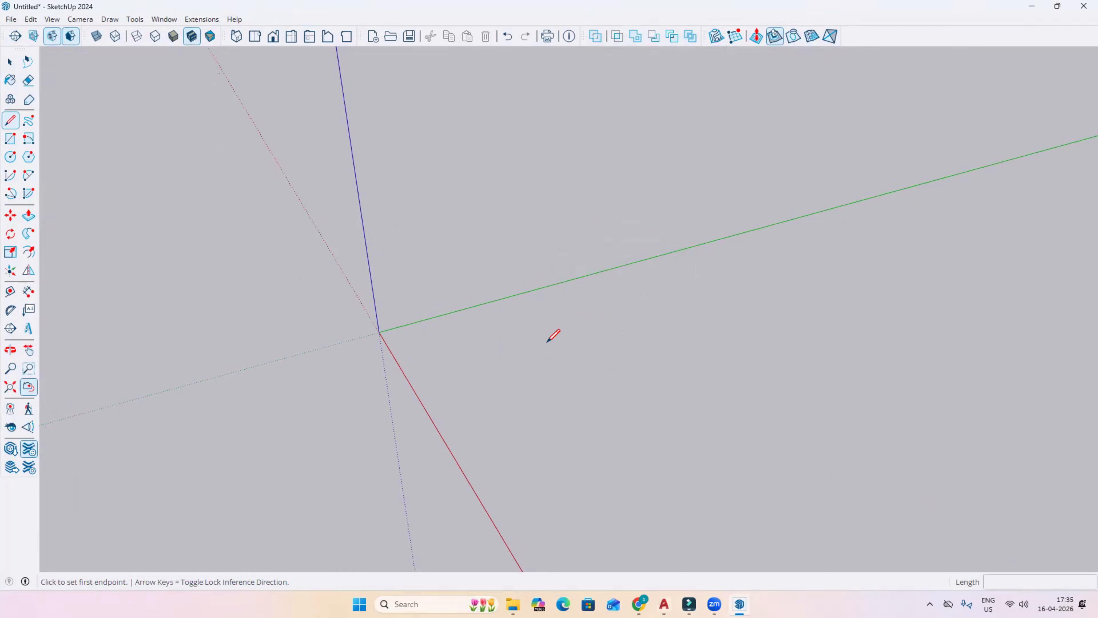
click(473, 354)
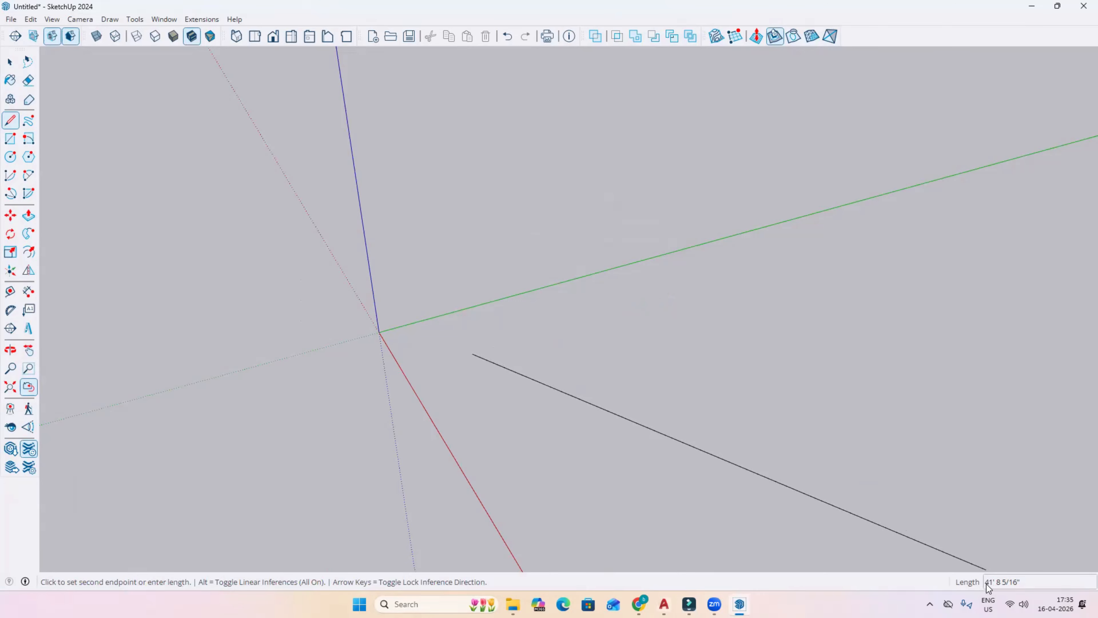
mouse_move(481, 388)
middle_down()
mouse_move(483, 404)
mouse_move(473, 400)
middle_up()
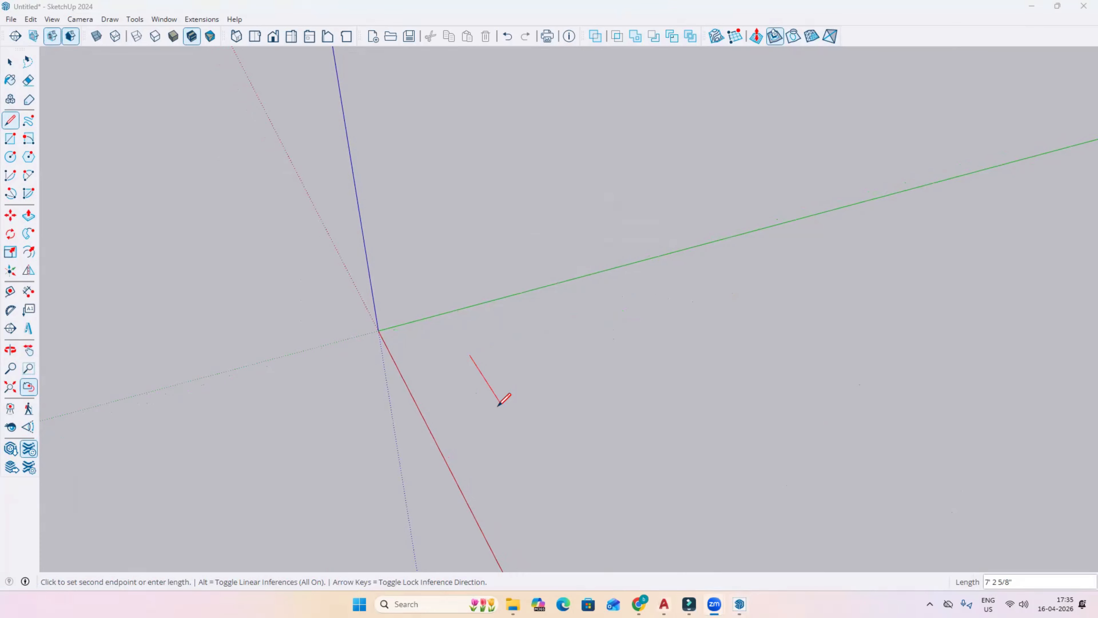
click(805, 331)
scroll(527, 433, down, 3)
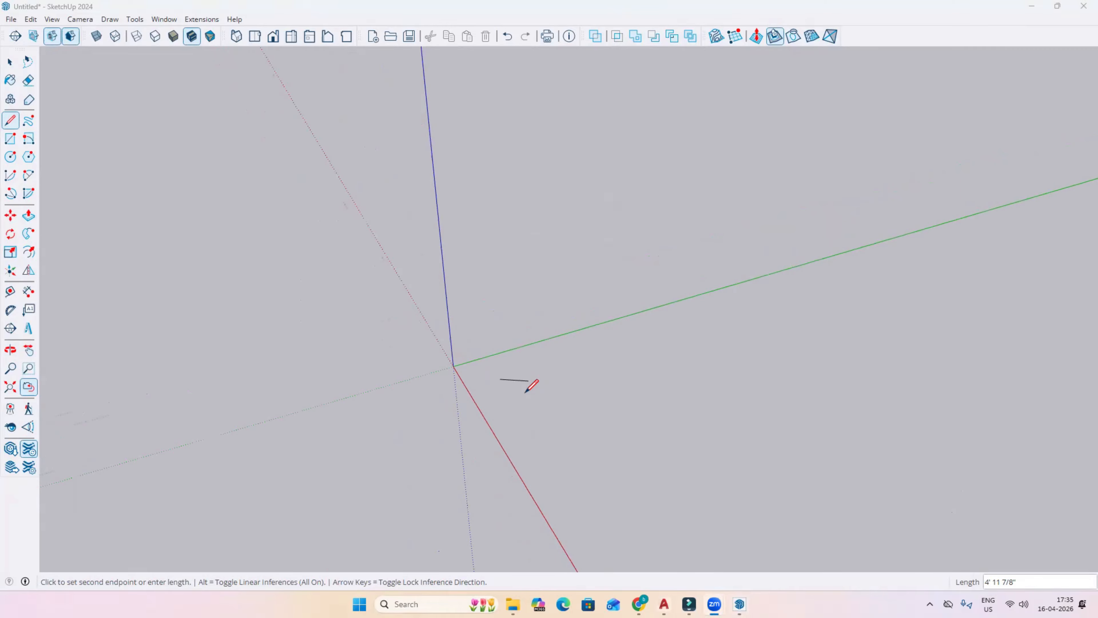
scroll(517, 381, up, 2)
scroll(507, 375, up, 2)
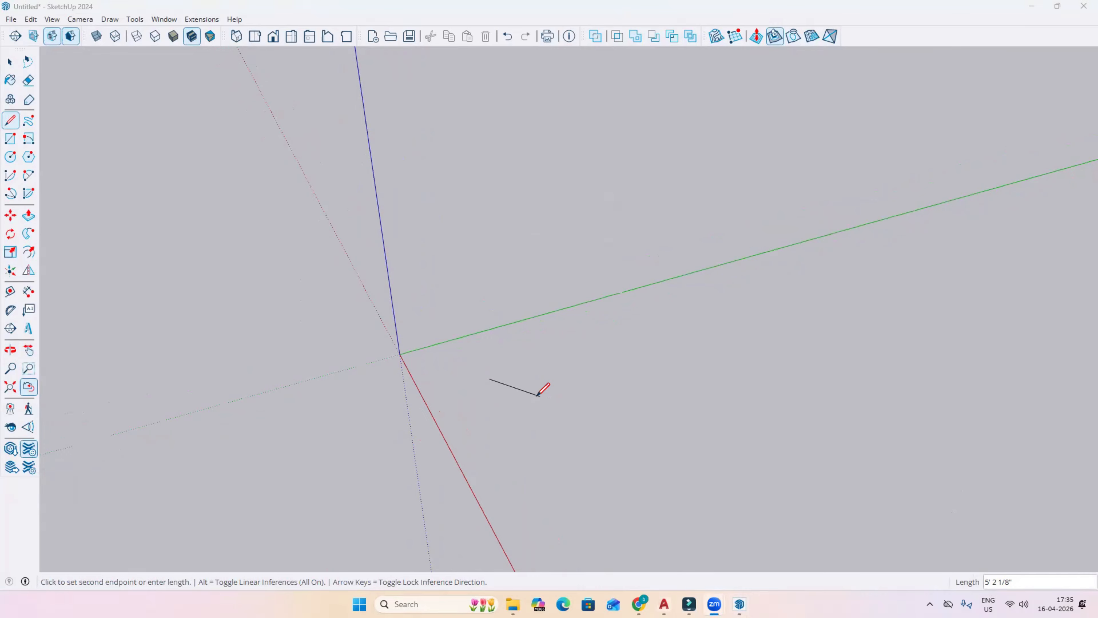
shift+middle_drag(537, 395, 449, 371)
key(space)
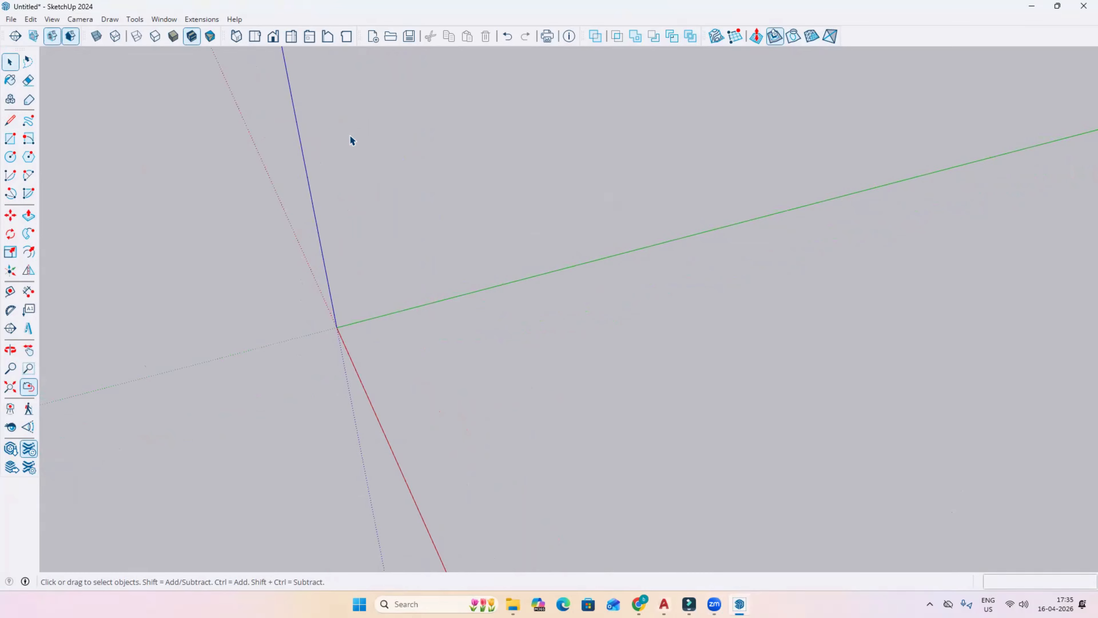
Orbit and zoom around the origin to examine the red, green and blue axes from different angles, including near ground level
mouse_move(375, 349)
middle_down()
mouse_move(535, 353)
mouse_move(446, 322)
mouse_move(360, 343)
middle_up()
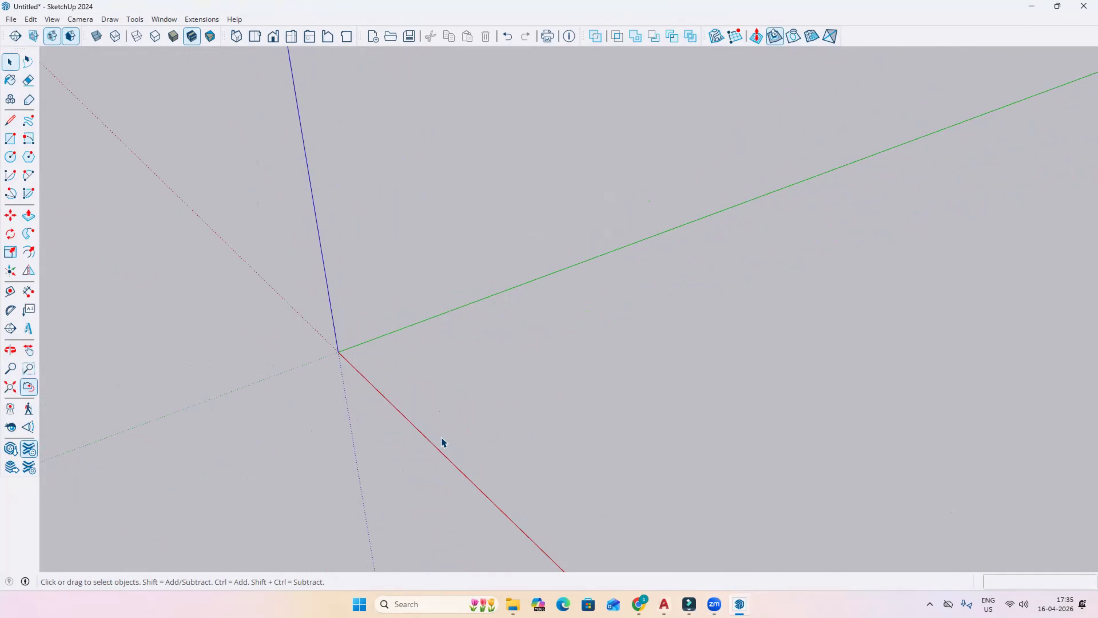
middle_drag(333, 332, 414, 287)
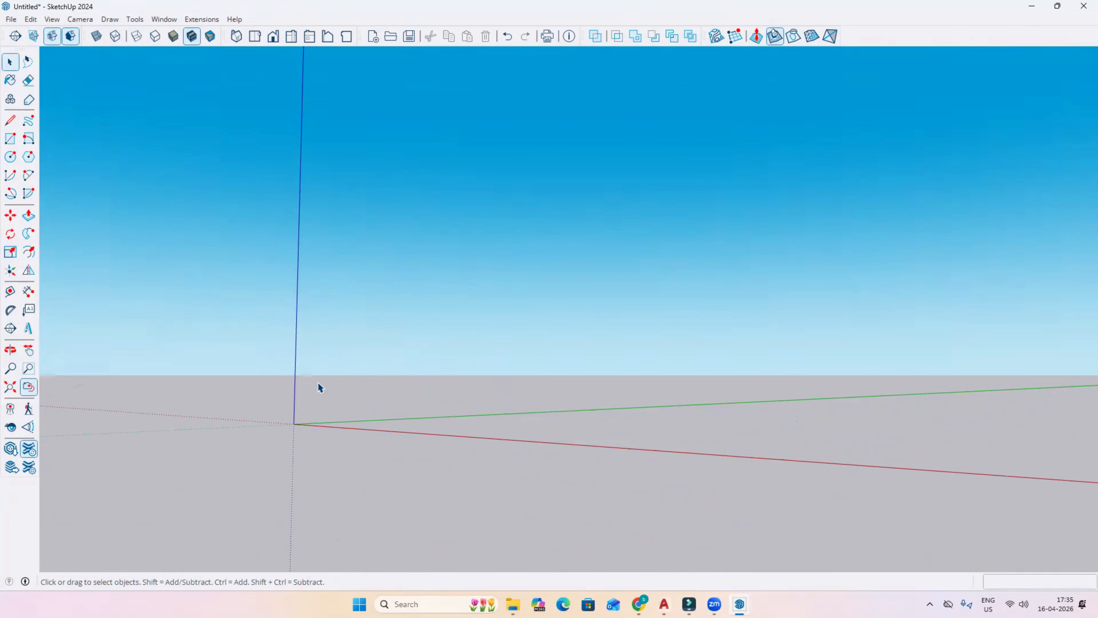
middle_drag(472, 243, 382, 403)
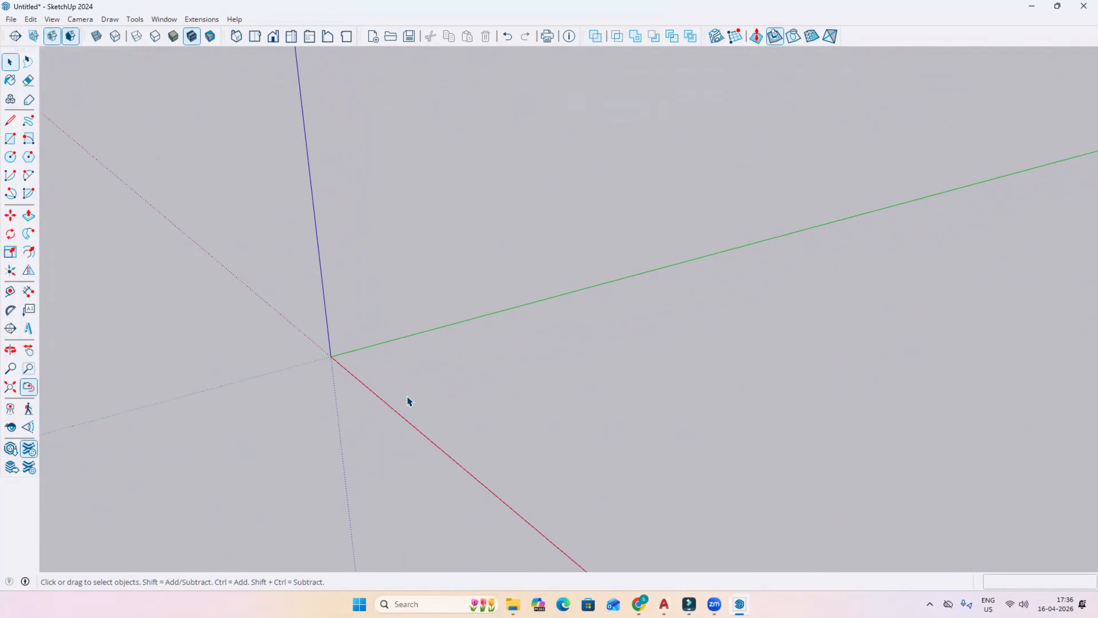
scroll(368, 341, down, 2)
scroll(357, 363, up, 3)
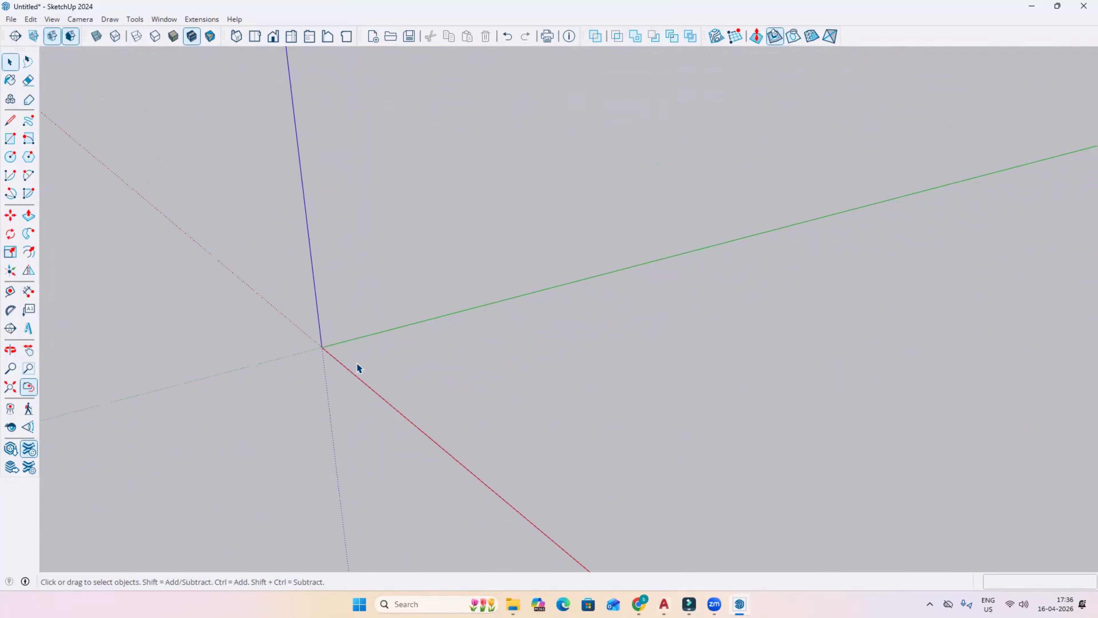
scroll(337, 340, up, 1)
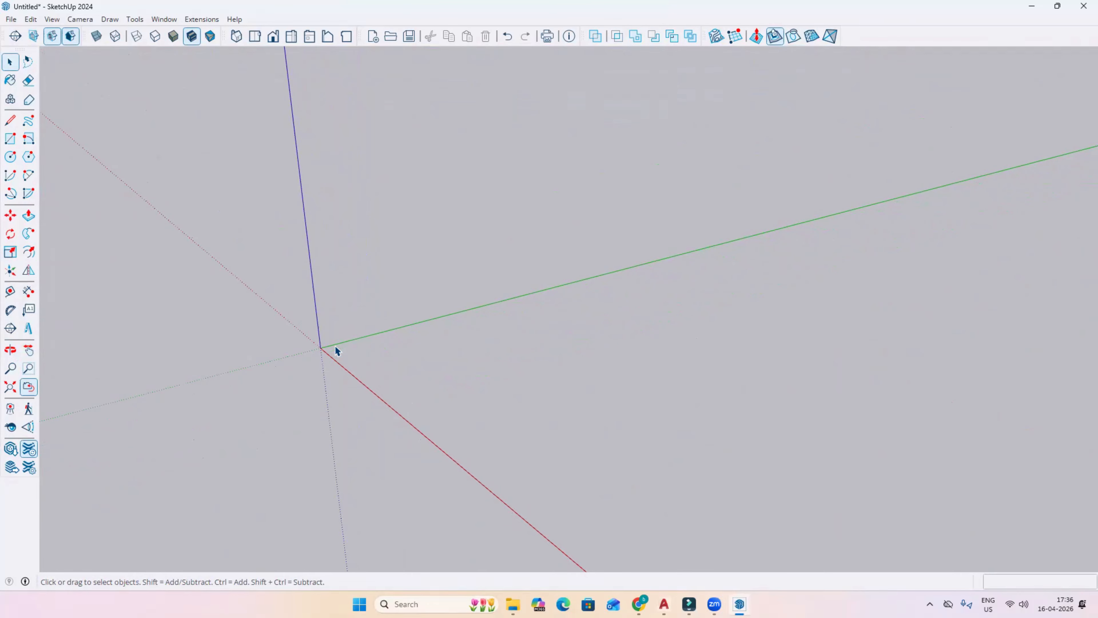
scroll(353, 348, down, 1)
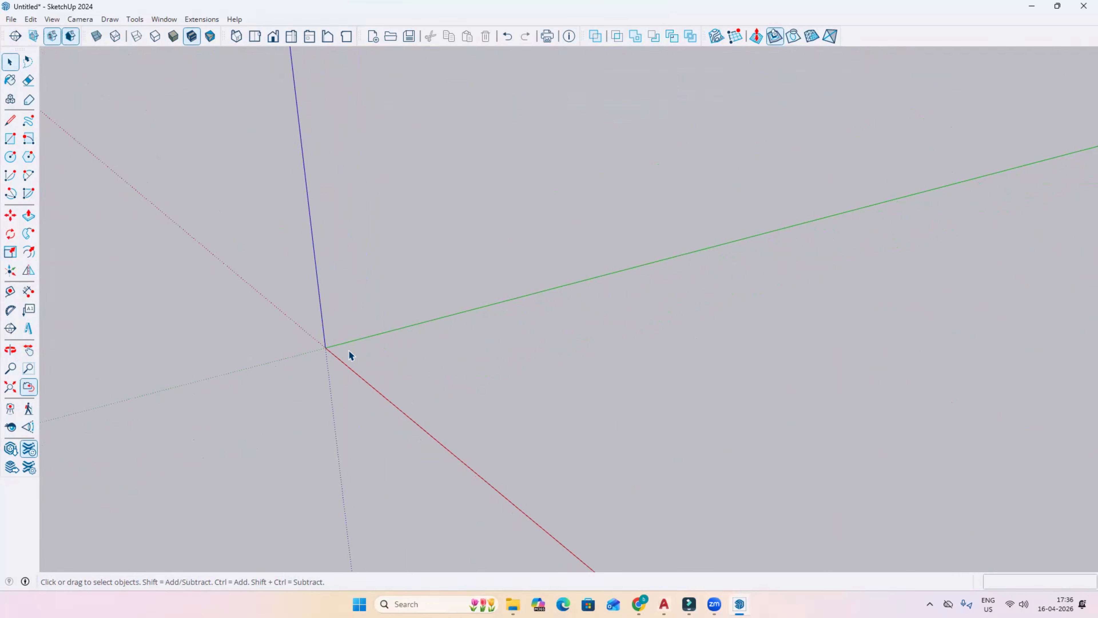
middle_drag(393, 359, 370, 360)
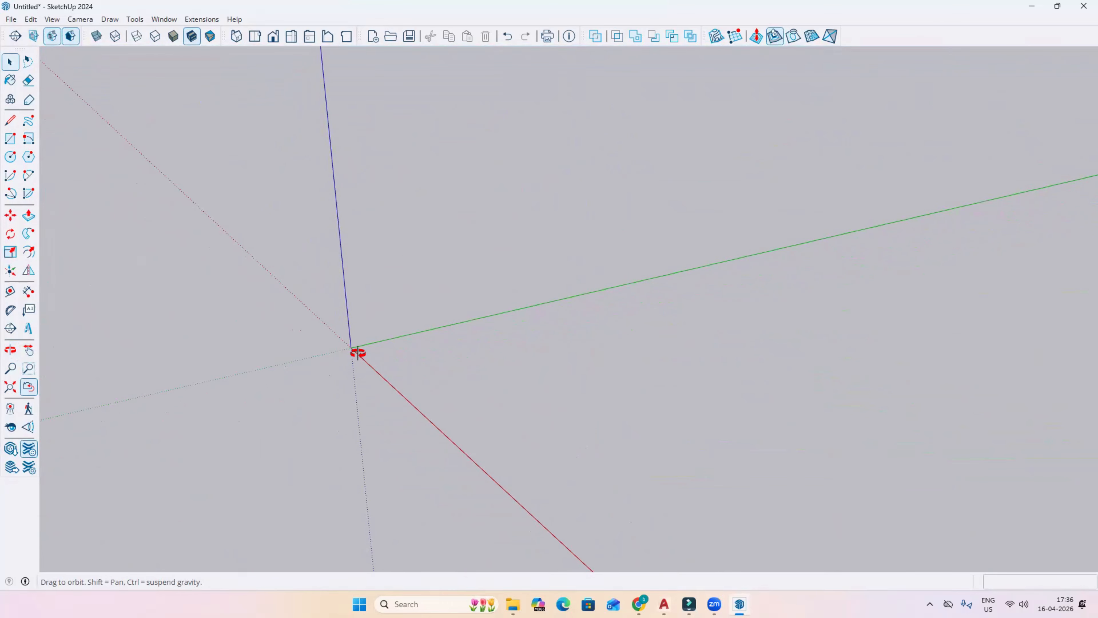
middle_drag(358, 351, 442, 352)
drag(442, 353, 355, 346)
key(space)
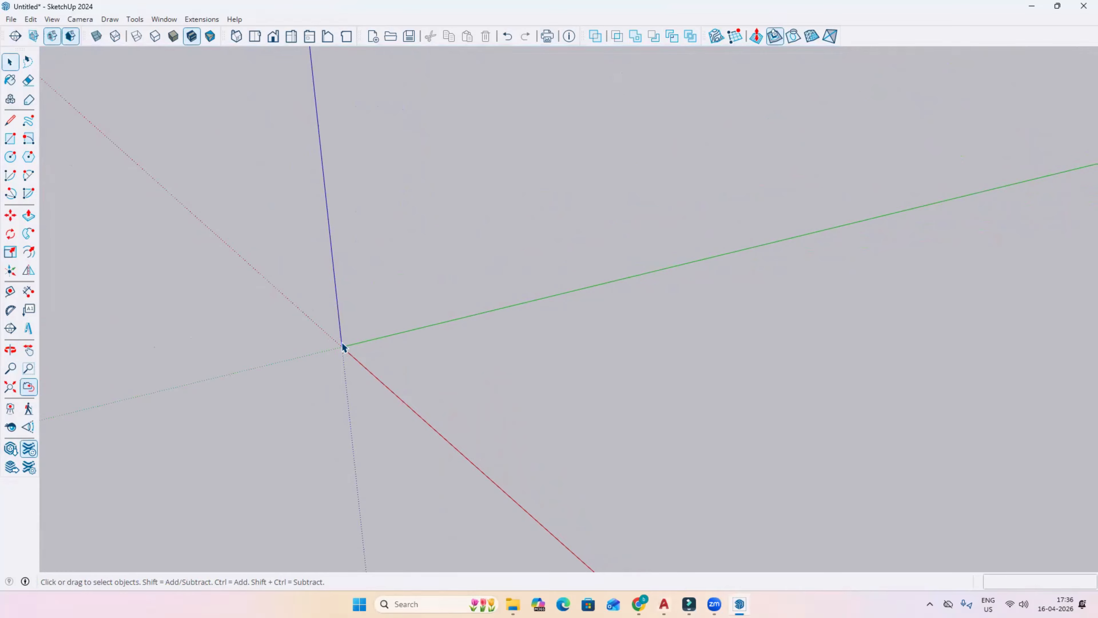
click(9, 351)
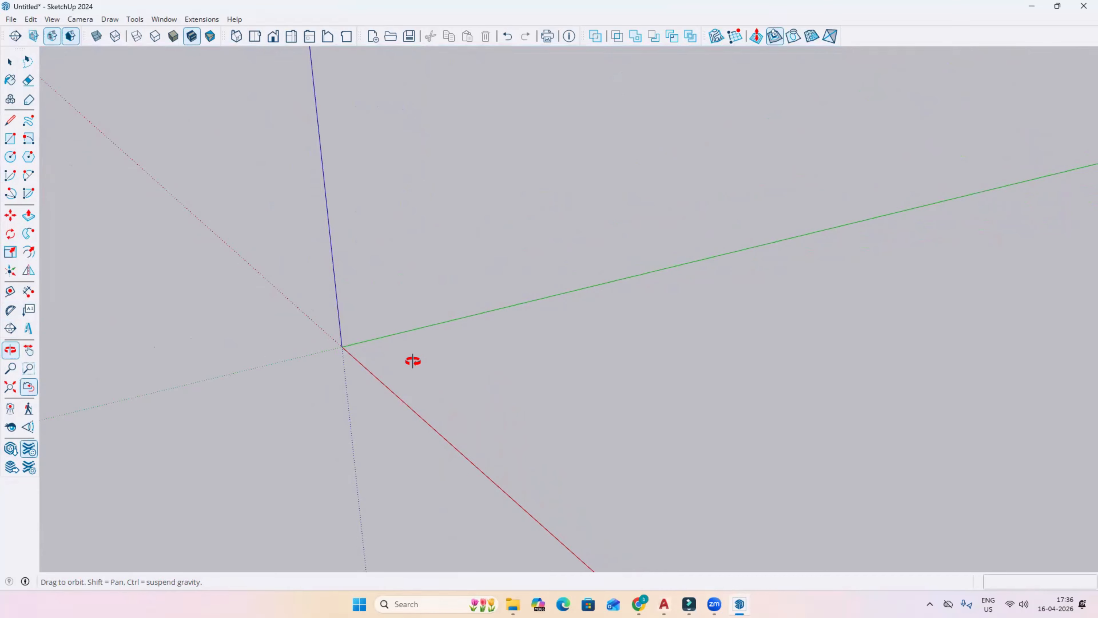
drag(413, 361, 378, 342)
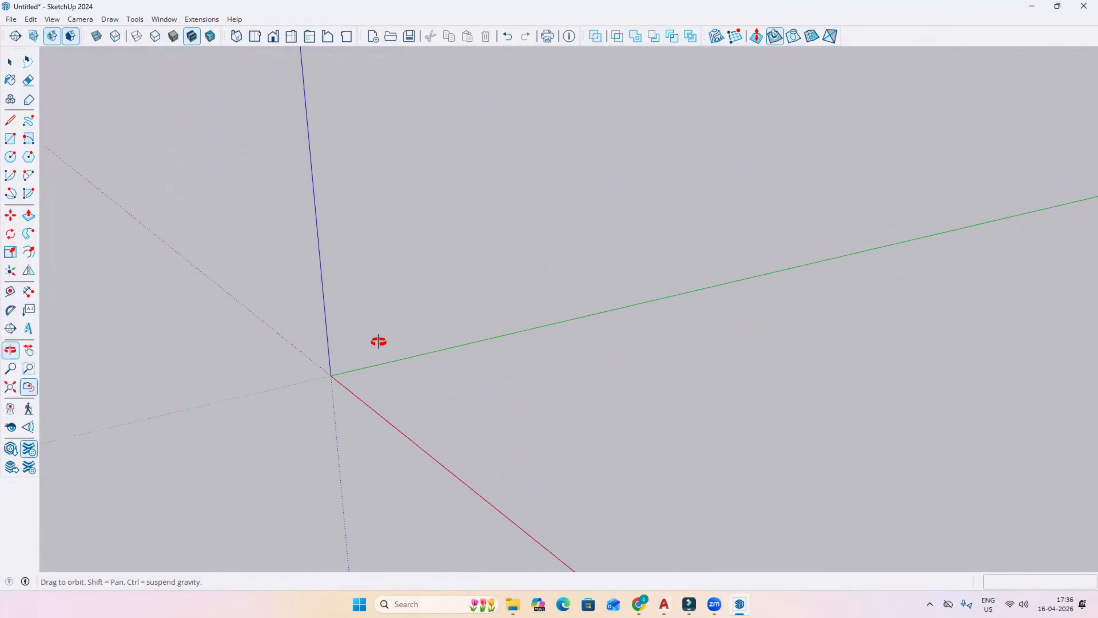
Draw a rectangle on the ground beside the origin and Push/Pull it up about 14' 4" into a box
click(10, 139)
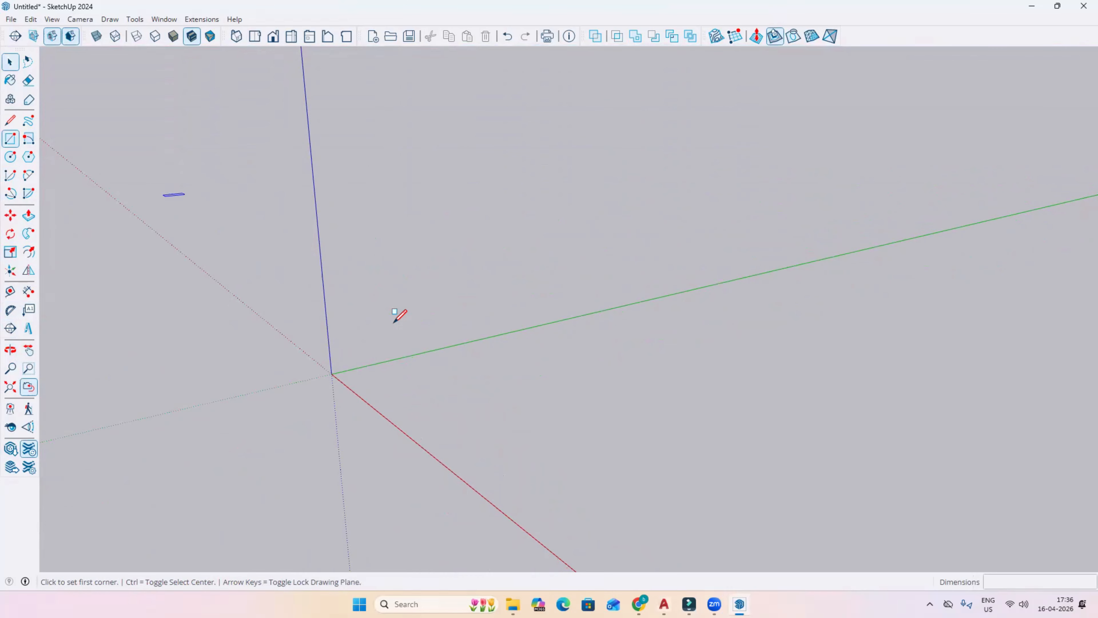
click(384, 395)
click(656, 390)
key(space)
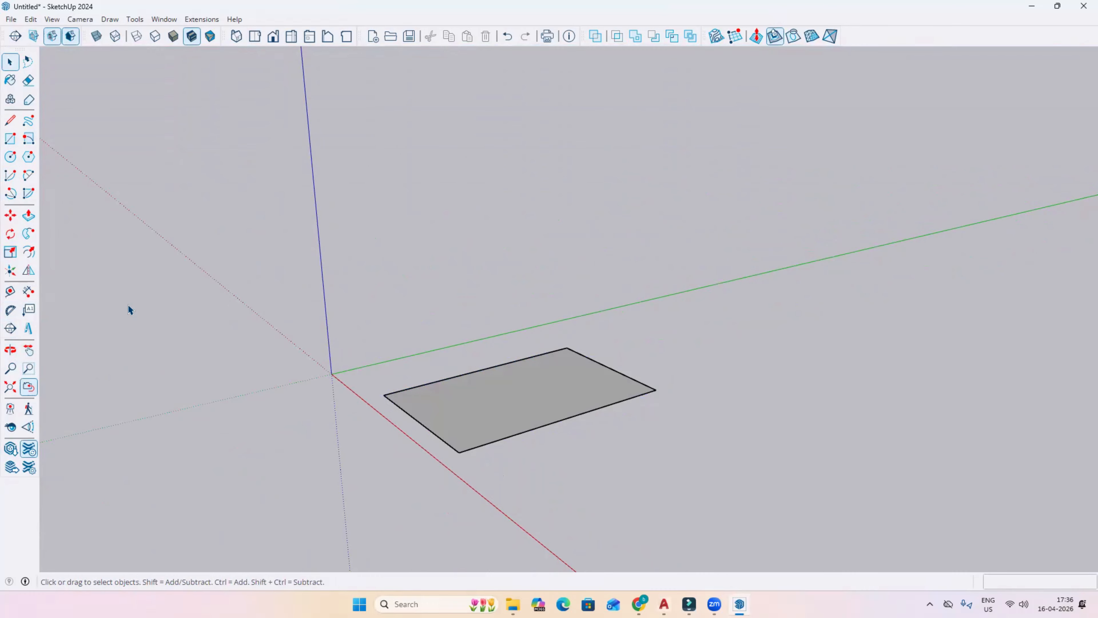
click(29, 219)
click(481, 396)
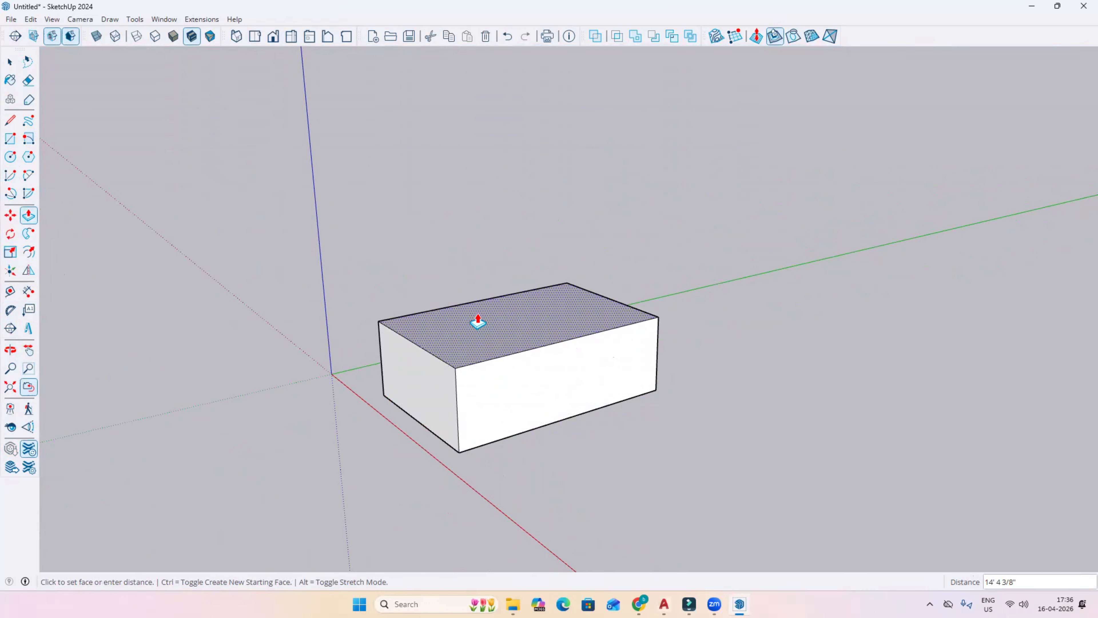
click(478, 322)
Orbit around the box to examine its top and side faces from several angles
scroll(486, 357, up, 2)
key(o)
drag(465, 323, 877, 404)
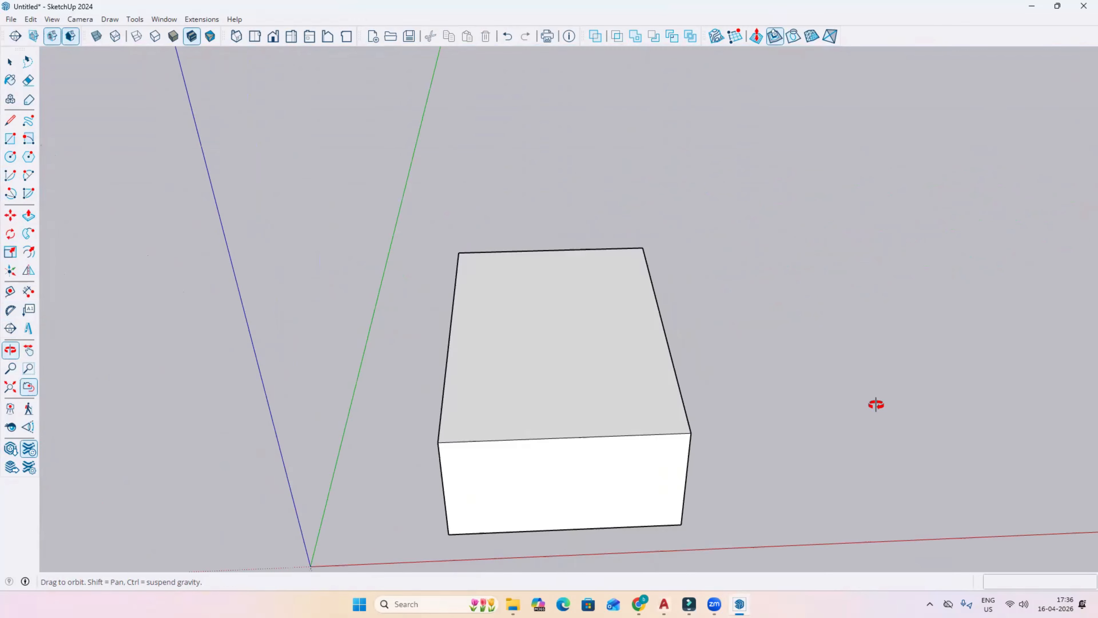
mouse_move(584, 373)
middle_down()
mouse_move(780, 434)
mouse_move(865, 424)
middle_up()
mouse_move(606, 368)
middle_down()
mouse_move(792, 400)
mouse_move(922, 407)
middle_up()
middle_drag(541, 346, 779, 389)
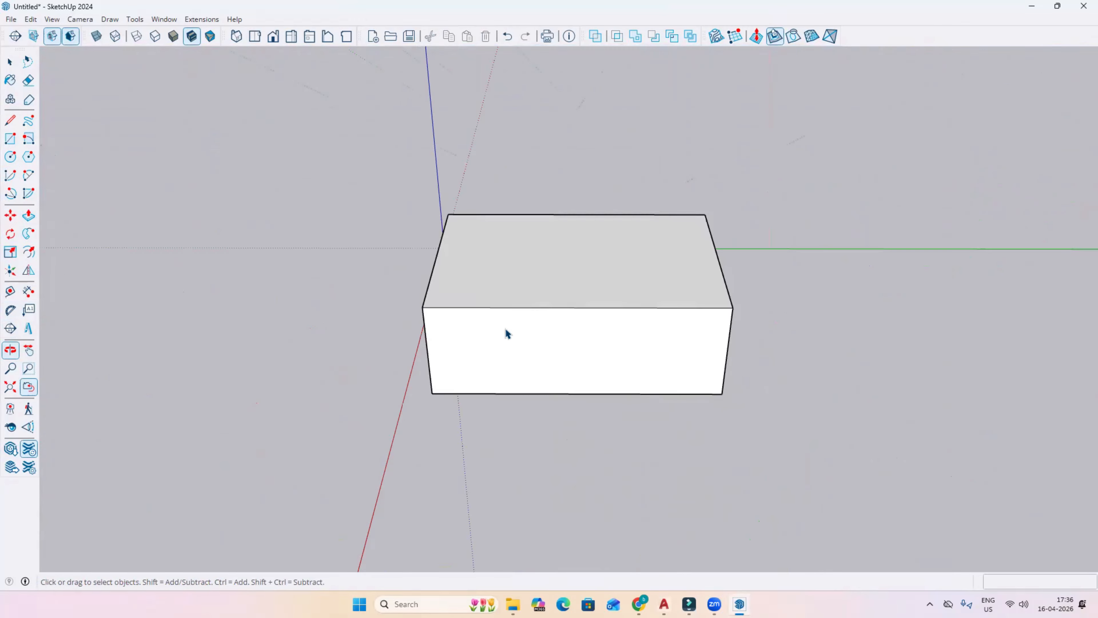
middle_drag(505, 329, 726, 329)
middle_drag(346, 341, 396, 401)
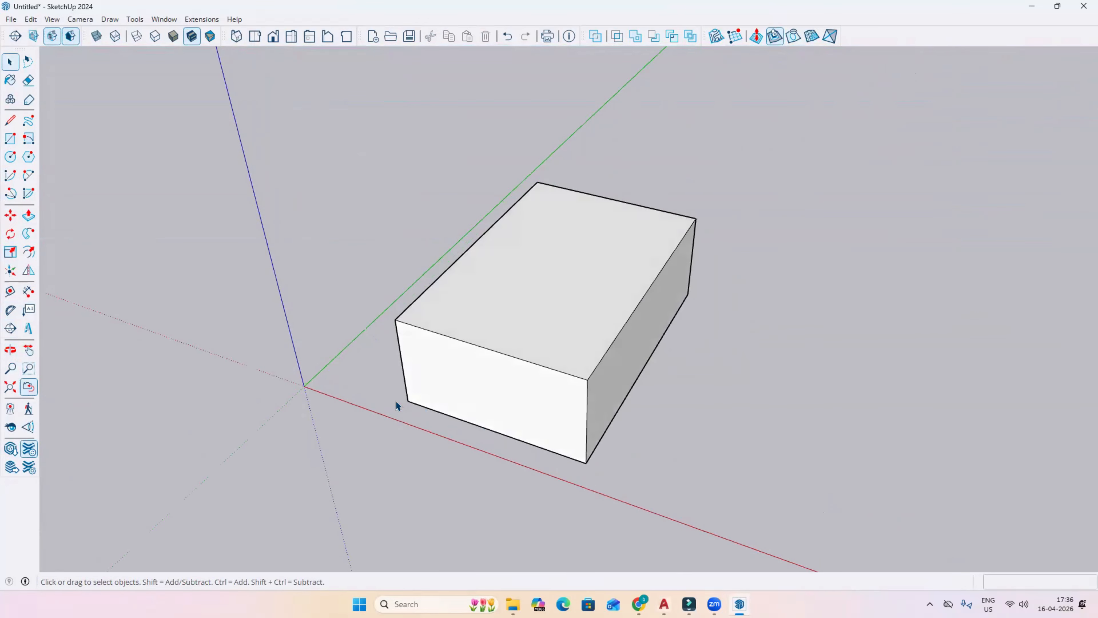
middle_drag(543, 399, 557, 288)
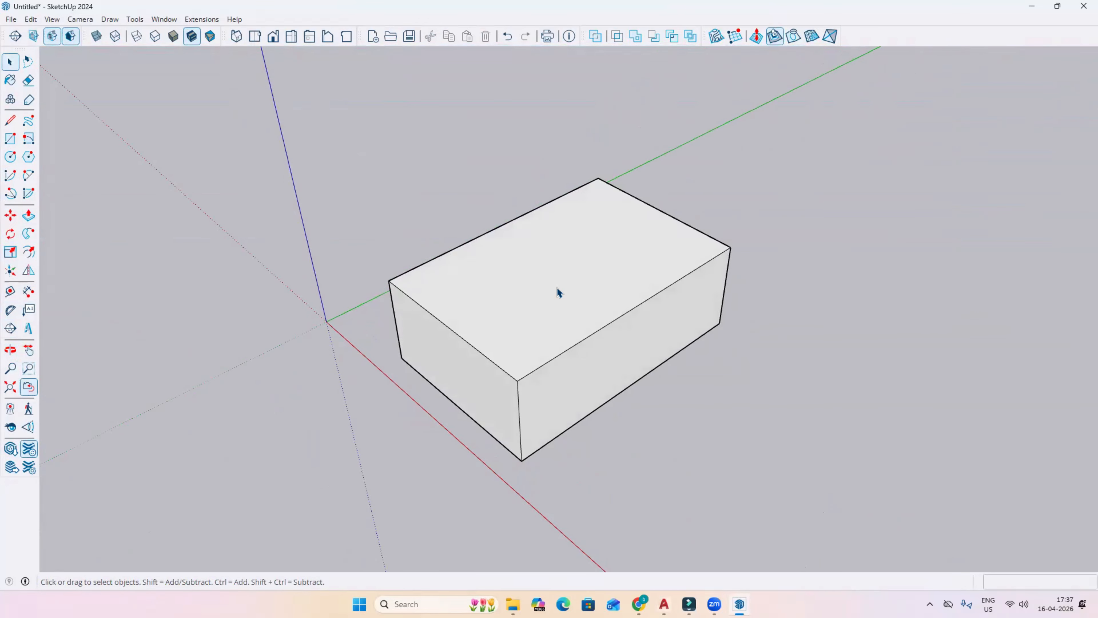
key(o)
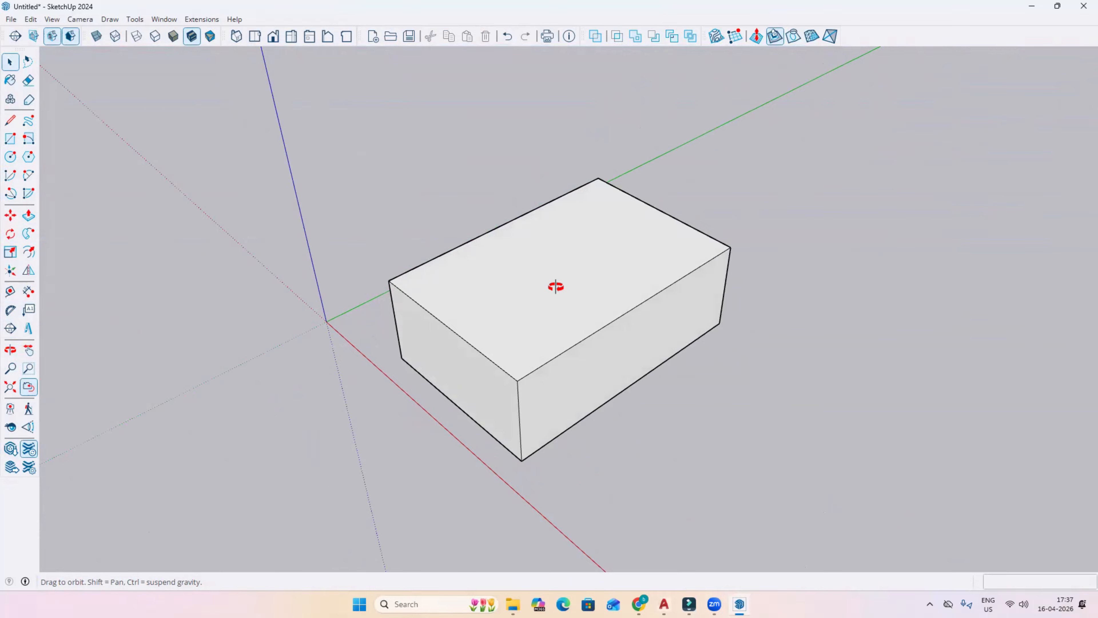
drag(555, 288, 551, 285)
middle_drag(552, 285, 1053, 332)
middle_drag(541, 324, 449, 348)
key(o)
drag(448, 348, 1041, 314)
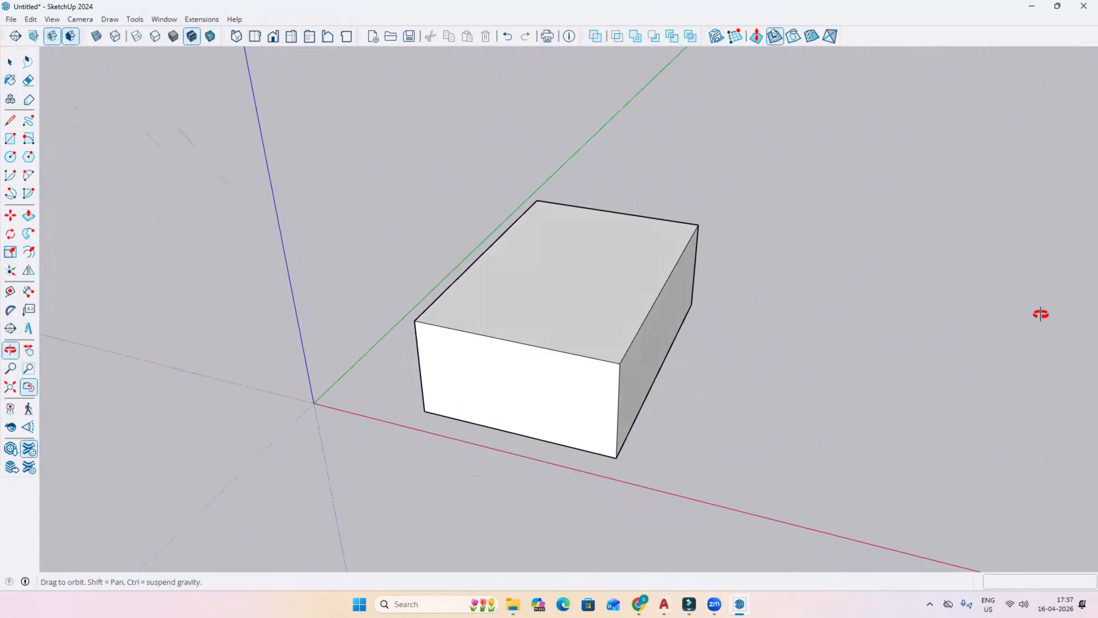
key(space)
key(o)
drag(480, 289, 277, 341)
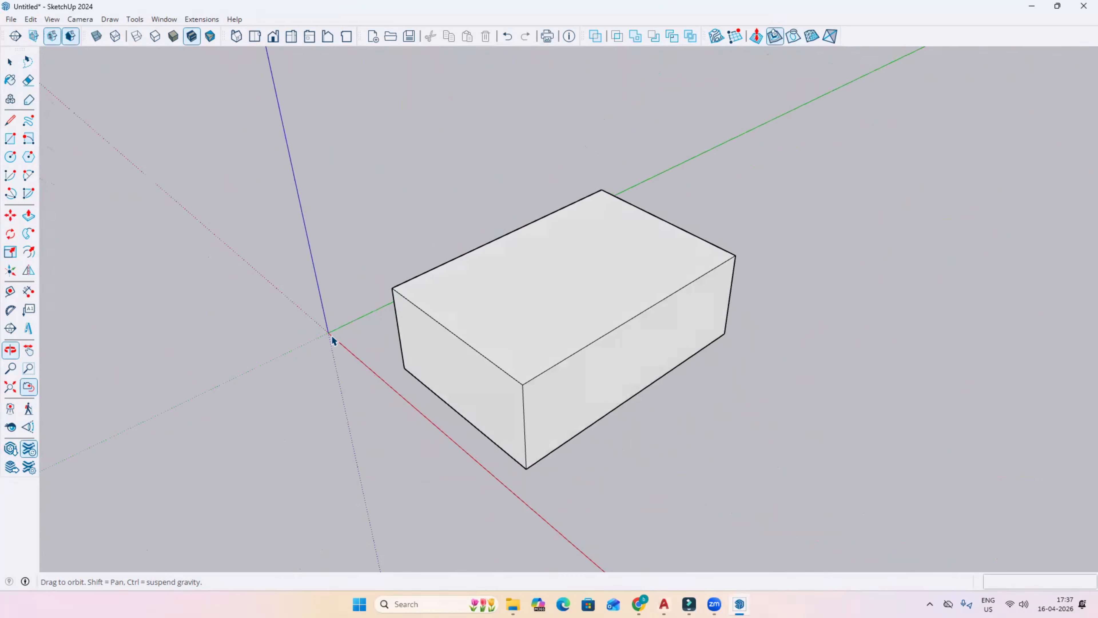
click(10, 351)
drag(444, 316, 405, 318)
key(space)
middle_drag(487, 296, 432, 311)
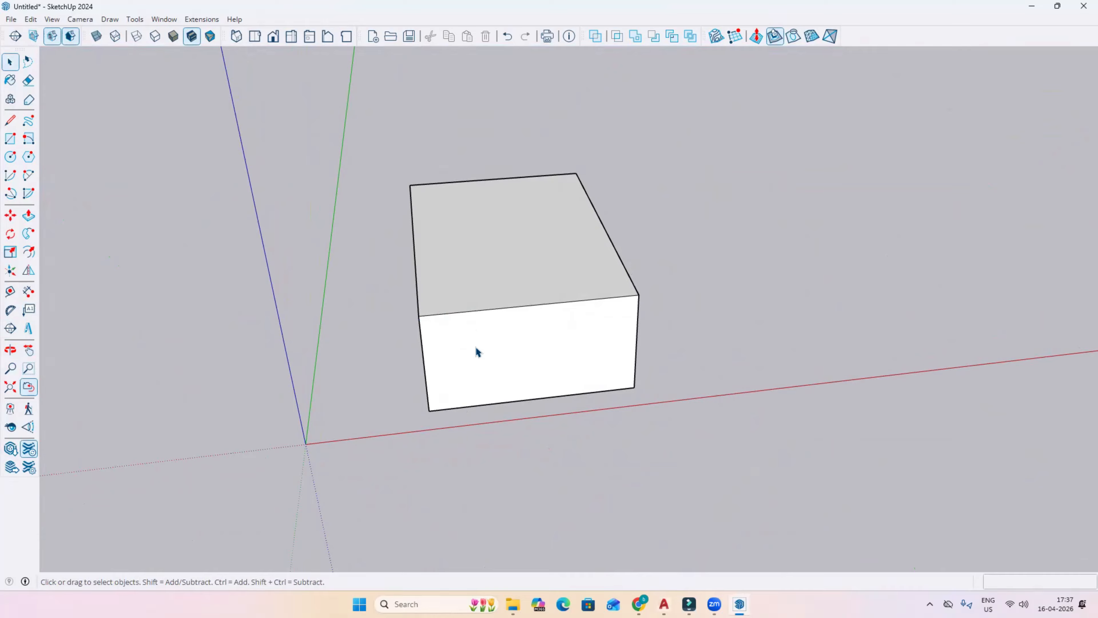
Pan the view of the box in several directions with the Pan tool, without rotating it
click(28, 350)
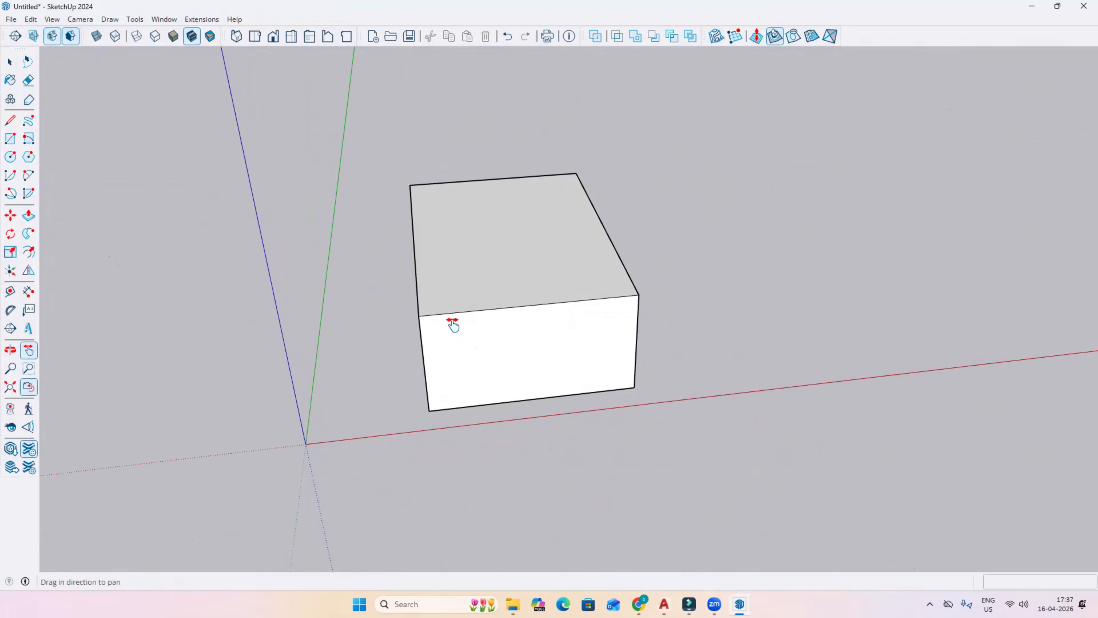
drag(452, 325, 314, 434)
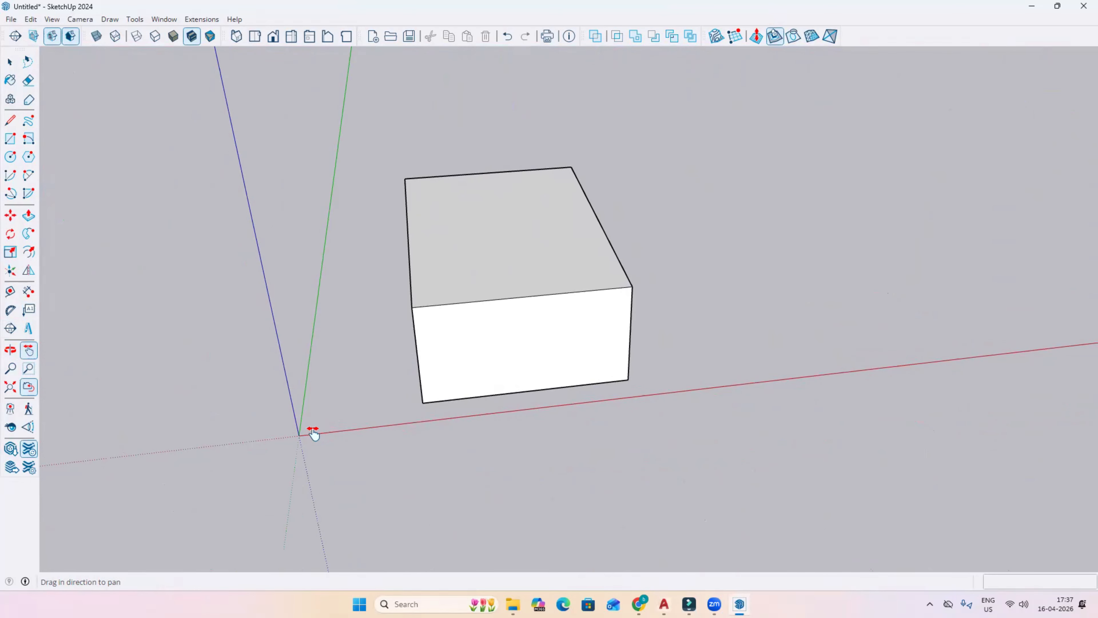
drag(429, 403, 37, 373)
drag(173, 395, 259, 295)
drag(136, 289, 571, 299)
drag(346, 355, 509, 356)
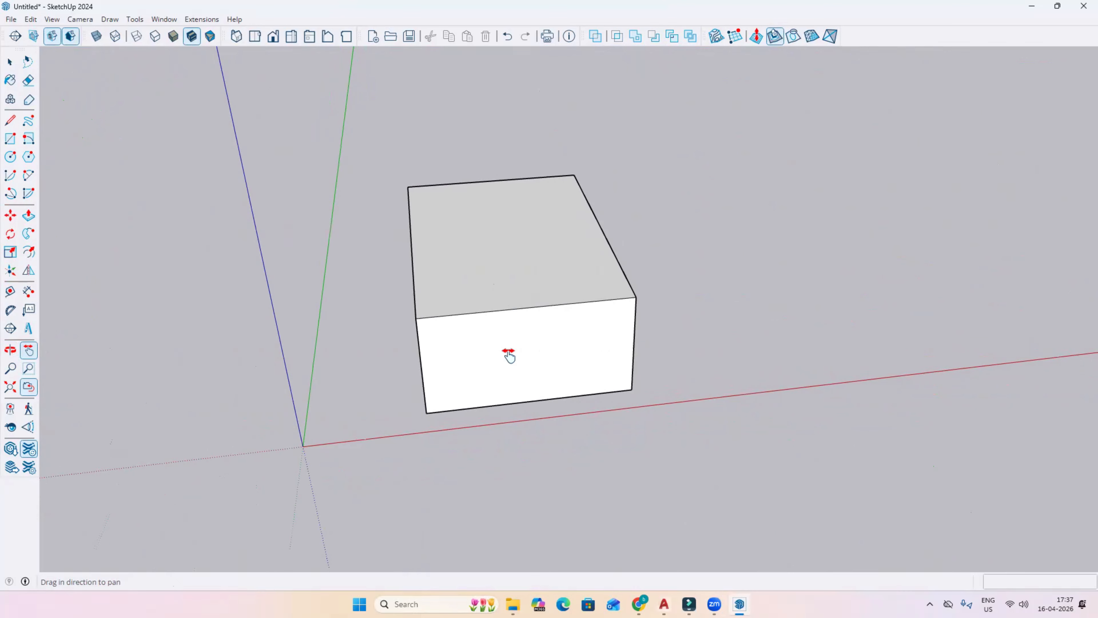
key(space)
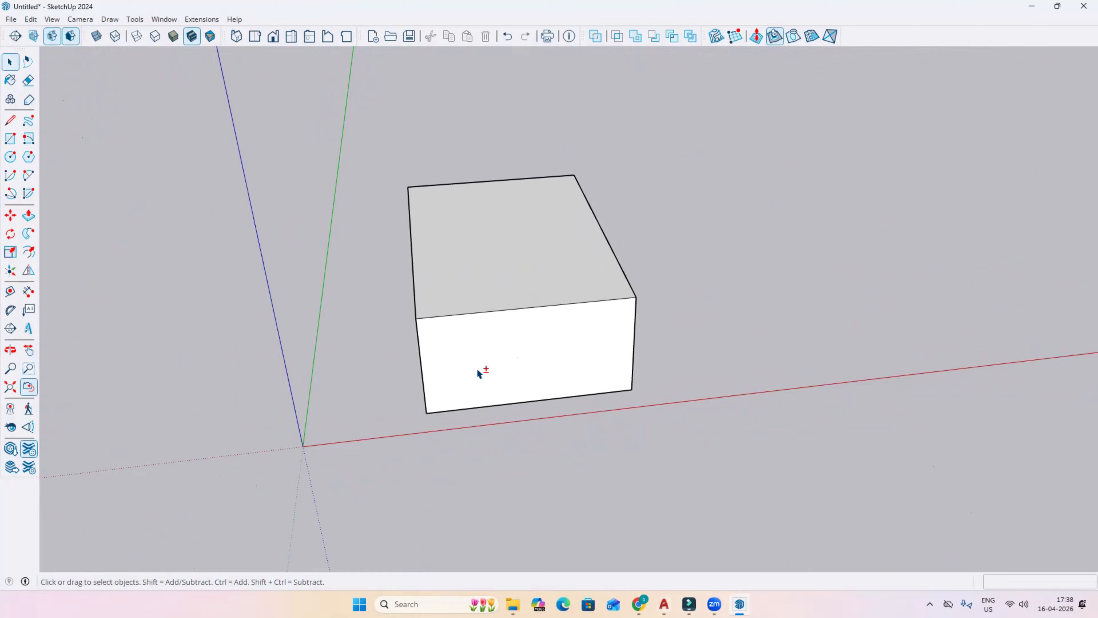
Shift the view of the box sideways using the Orbit tool's temporary pan mode, and return to the Select tool
key(o)
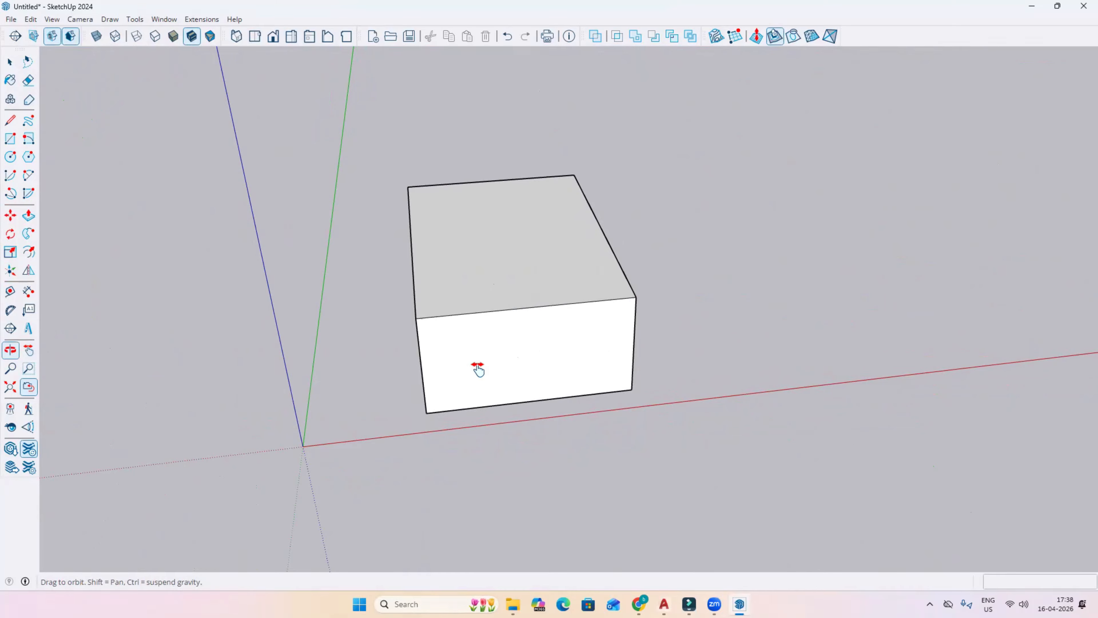
key(space)
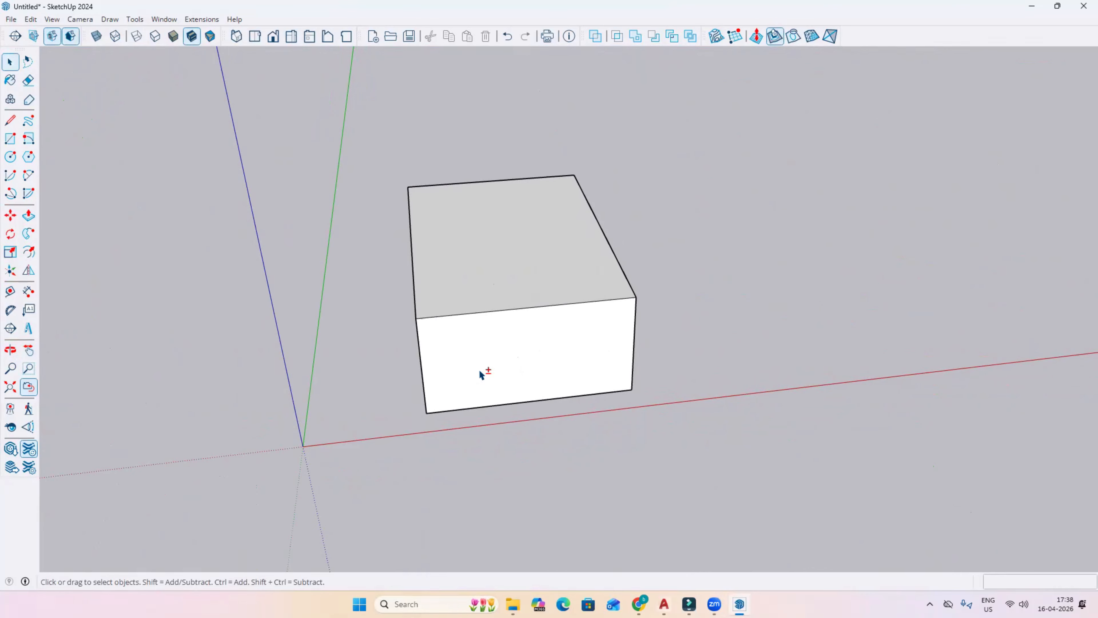
key(o)
drag(478, 368, 343, 393)
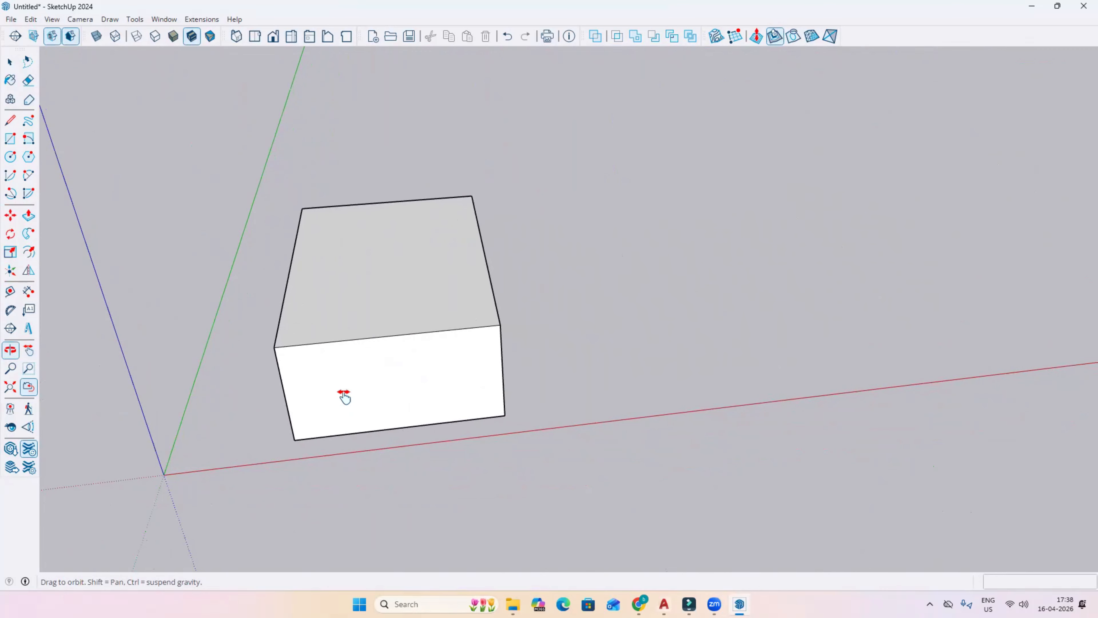
key(space)
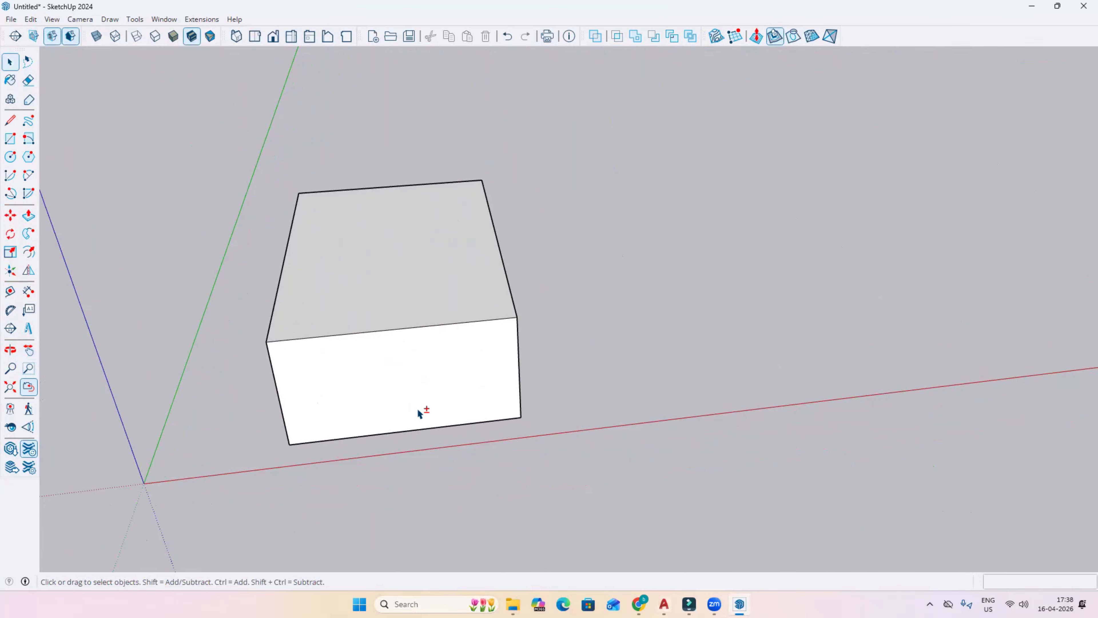
Orbit and pan around the box from the Select tool, without switching to the camera tools
middle_drag(422, 412, 519, 428)
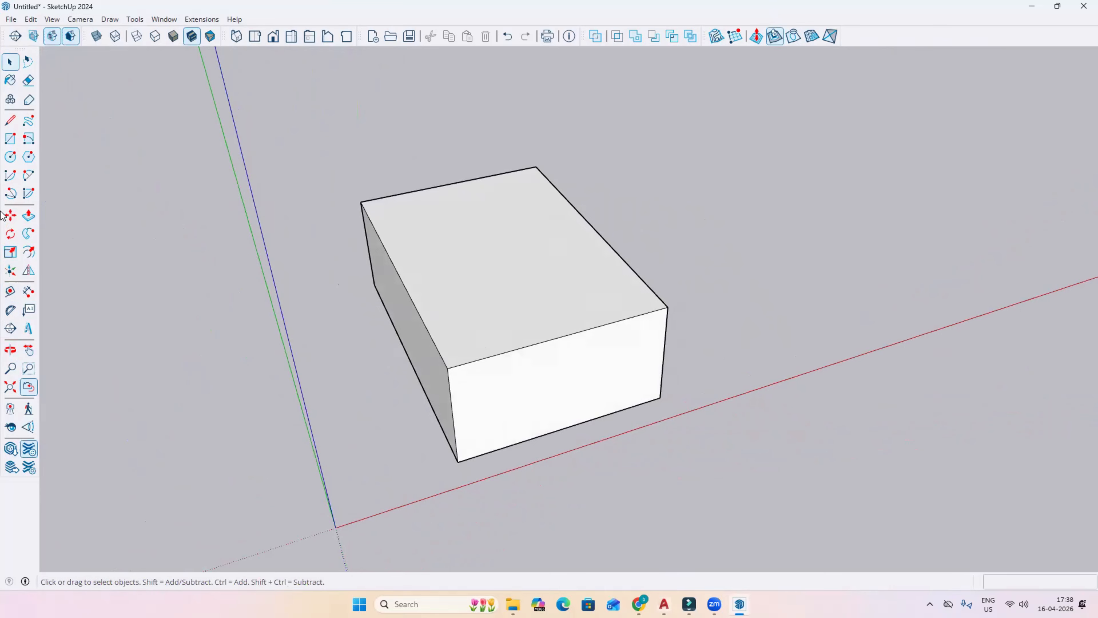
middle_drag(671, 421, 218, 448)
shift+middle_drag(629, 355, 549, 398)
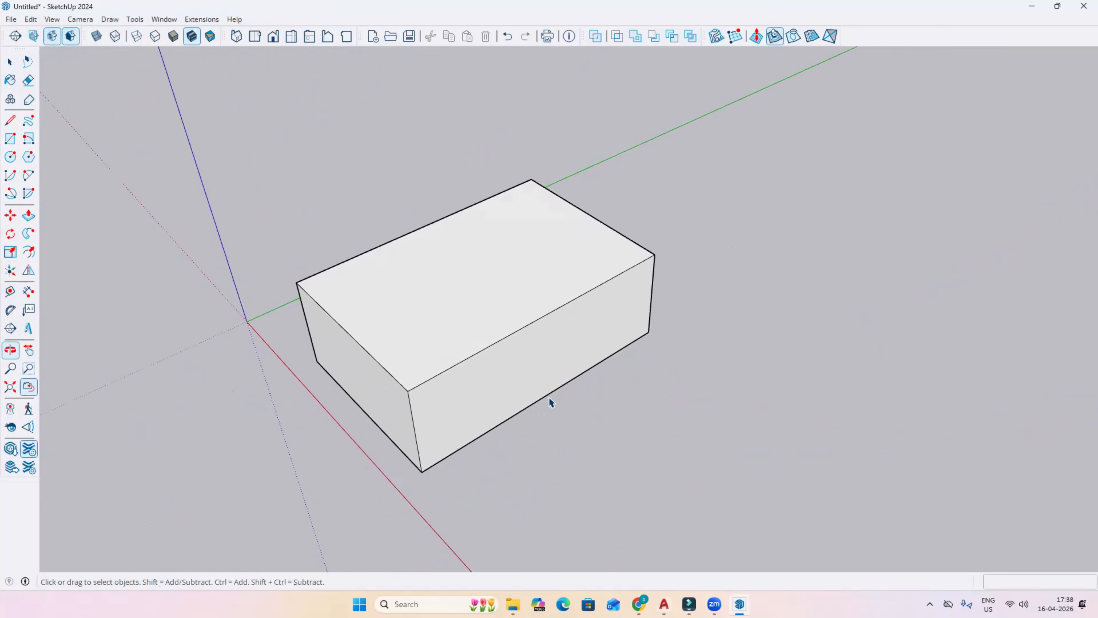
shift+middle_drag(486, 381, 508, 382)
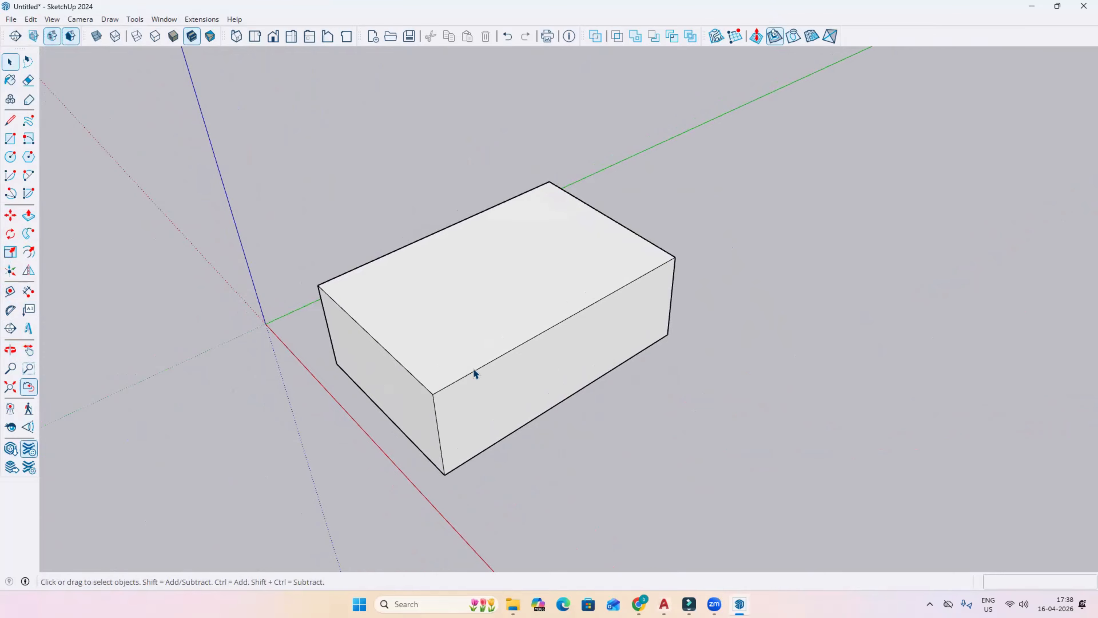
mouse_move(474, 369)
shift+middle_down()
mouse_move(644, 361)
mouse_move(490, 363)
mouse_move(480, 376)
shift+middle_up()
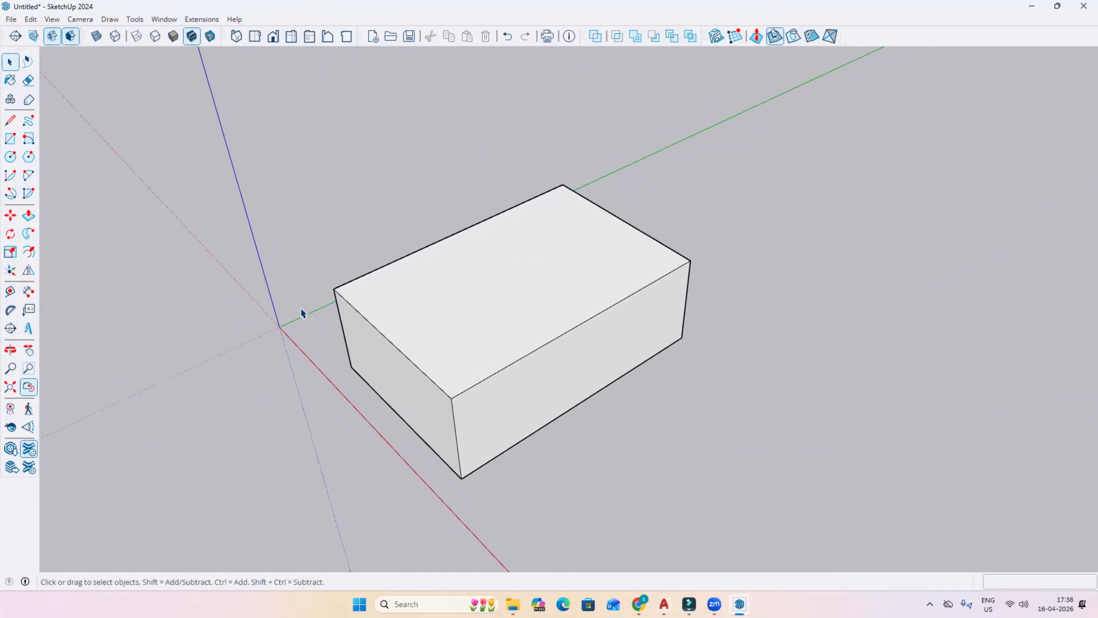
mouse_move(302, 312)
middle_down()
mouse_move(785, 323)
mouse_move(186, 340)
mouse_move(196, 342)
middle_up()
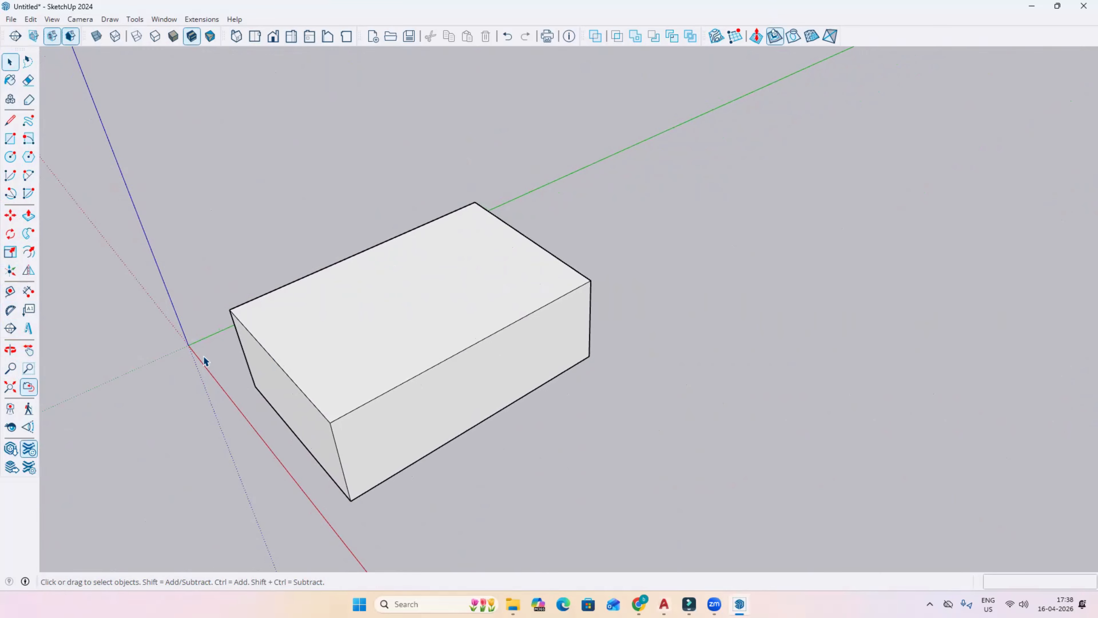
Orbit around the box with the Orbit tool, return to the Select tool and keep orbiting from there
click(10, 350)
drag(104, 351, 577, 389)
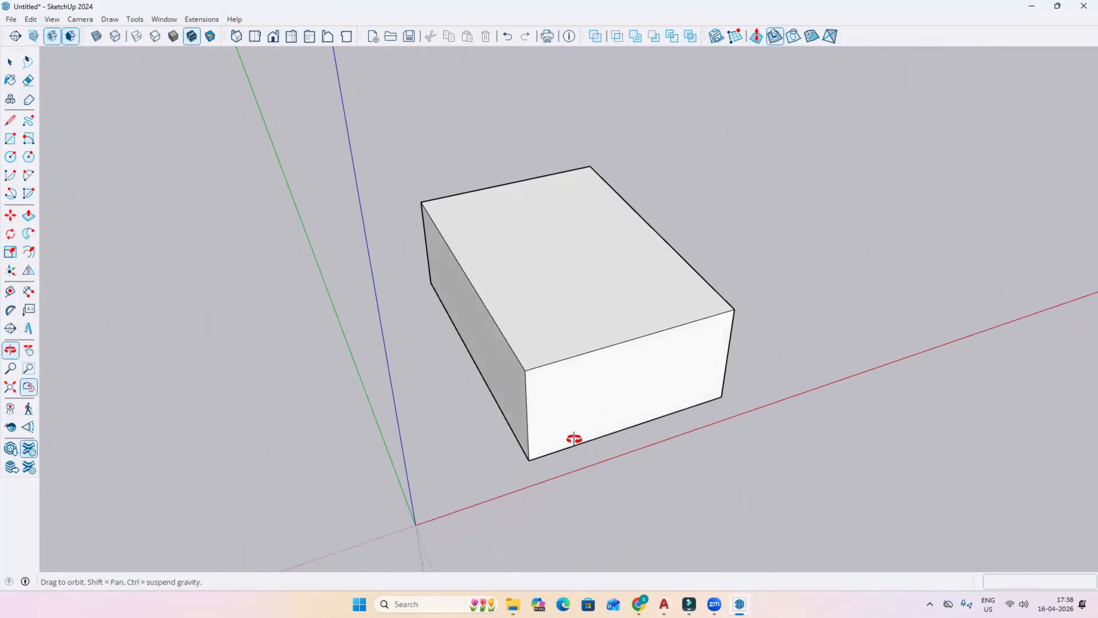
drag(598, 335, 461, 422)
key(space)
middle_drag(471, 422, 490, 373)
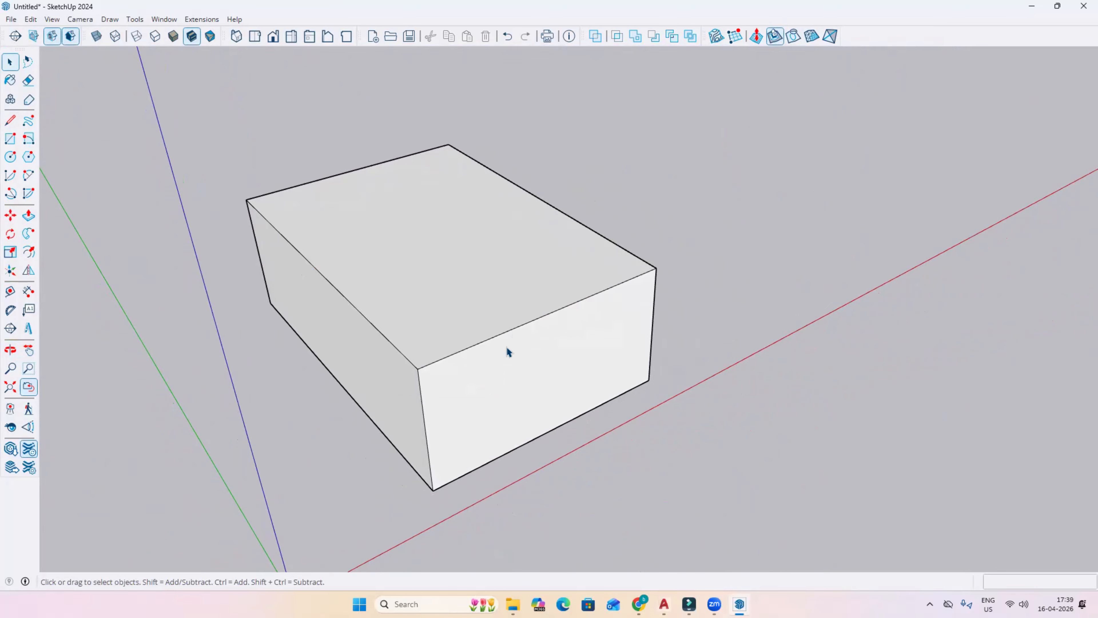
Orbit around the box while the Line tool is active, and again after going back to the Select tool
key(l)
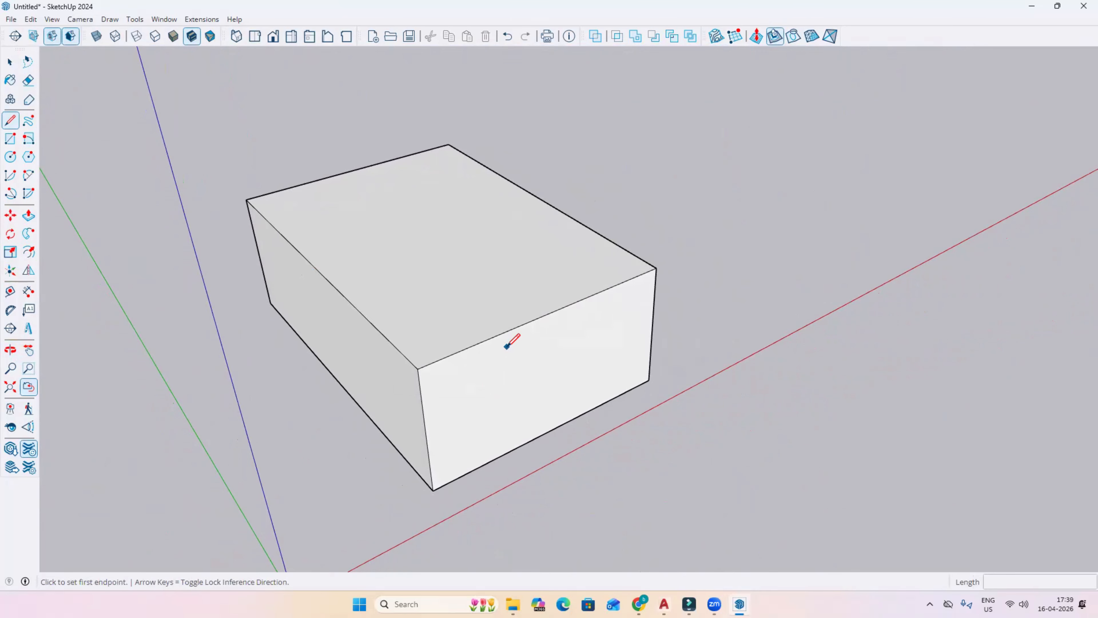
middle_drag(507, 346, 546, 340)
key(space)
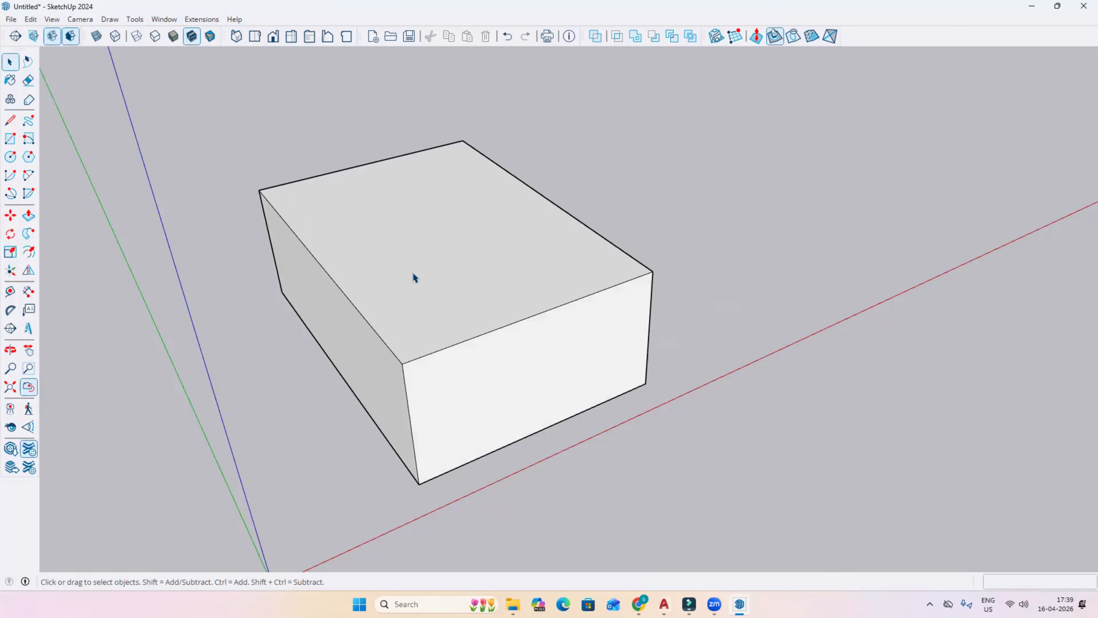
middle_drag(412, 272, 381, 282)
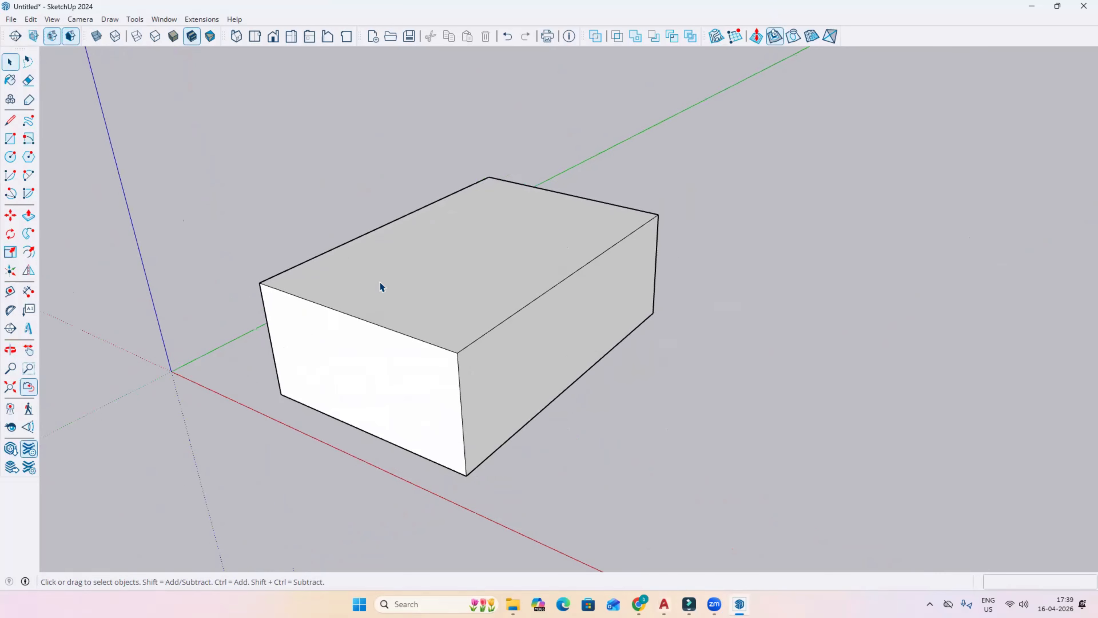
Select the whole box with a selection window and delete it
mouse_move(647, 405)
middle_down()
mouse_move(603, 417)
mouse_move(643, 396)
middle_up()
scroll(643, 396, down, 3)
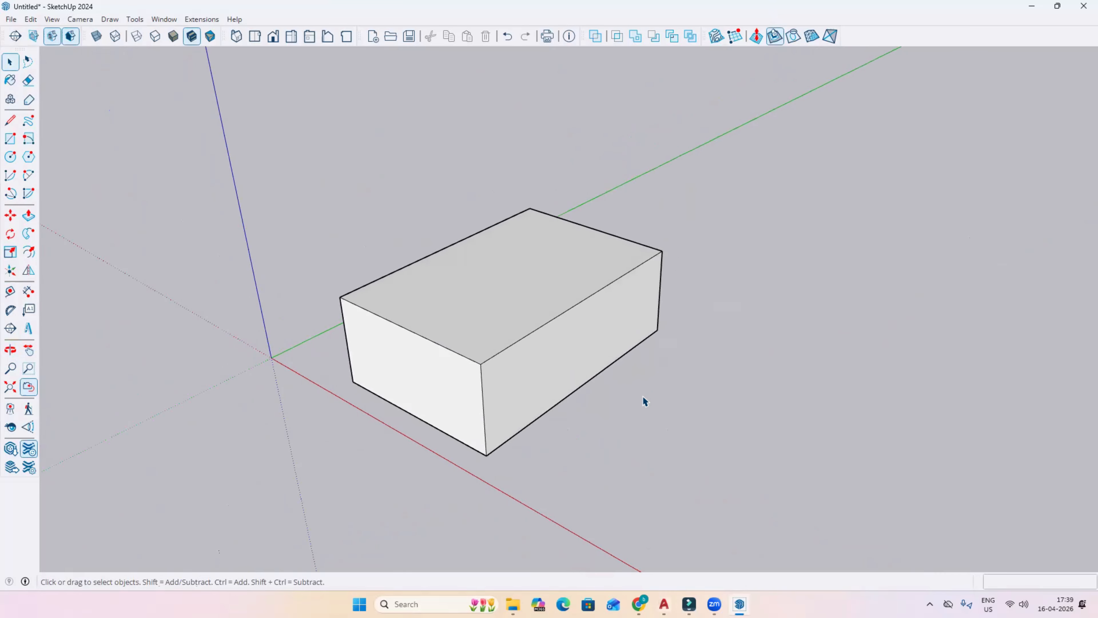
drag(323, 164, 780, 518)
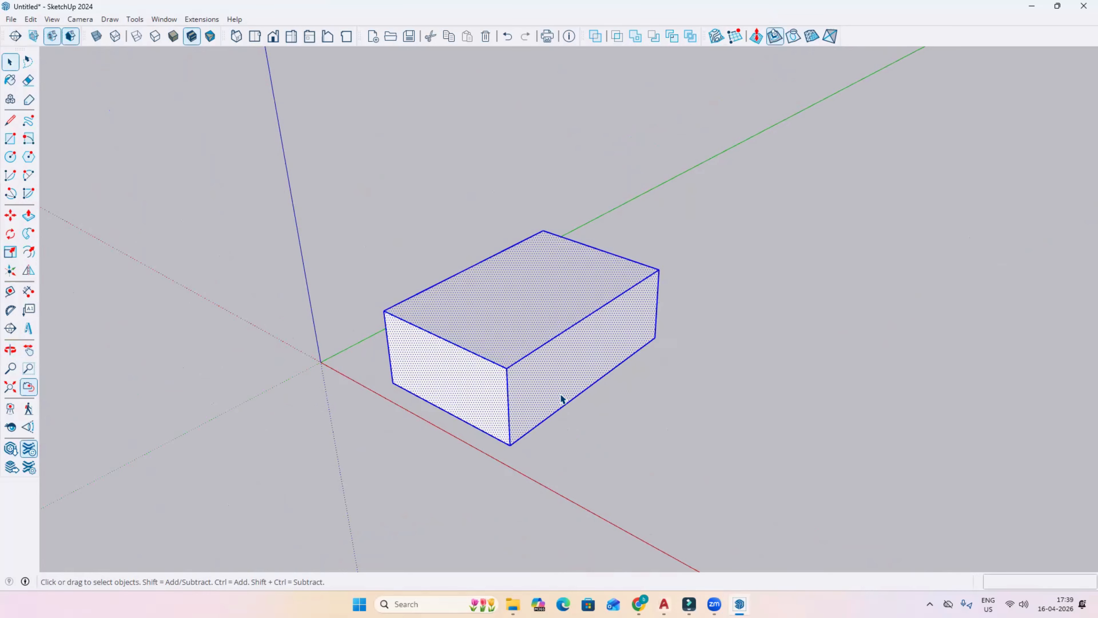
key(Delete)
middle_drag(440, 363, 351, 366)
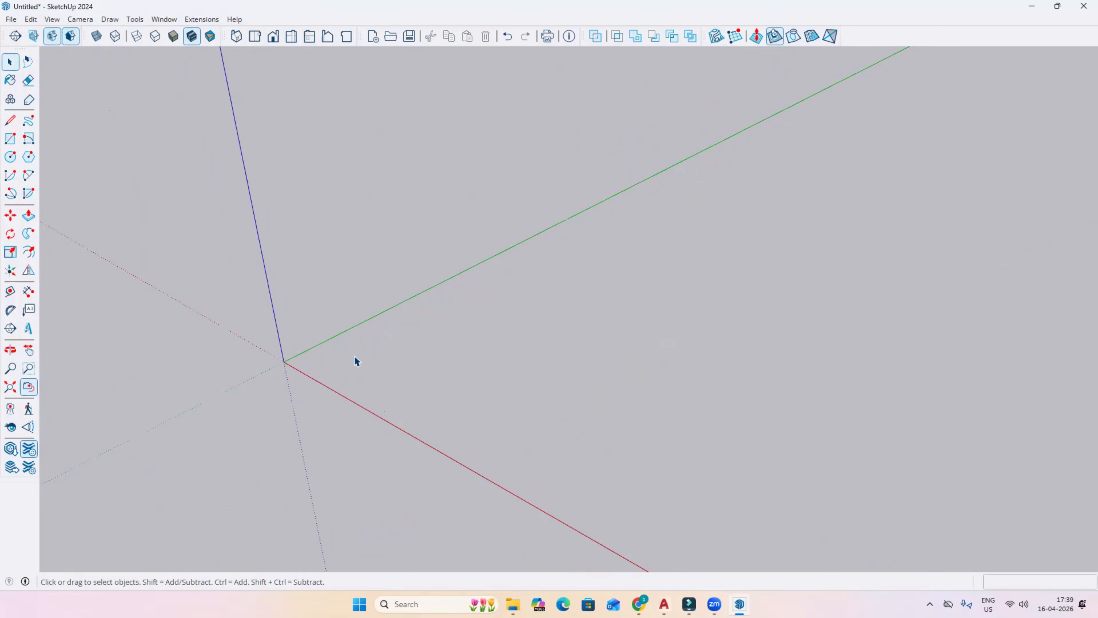
scroll(302, 380, up, 1)
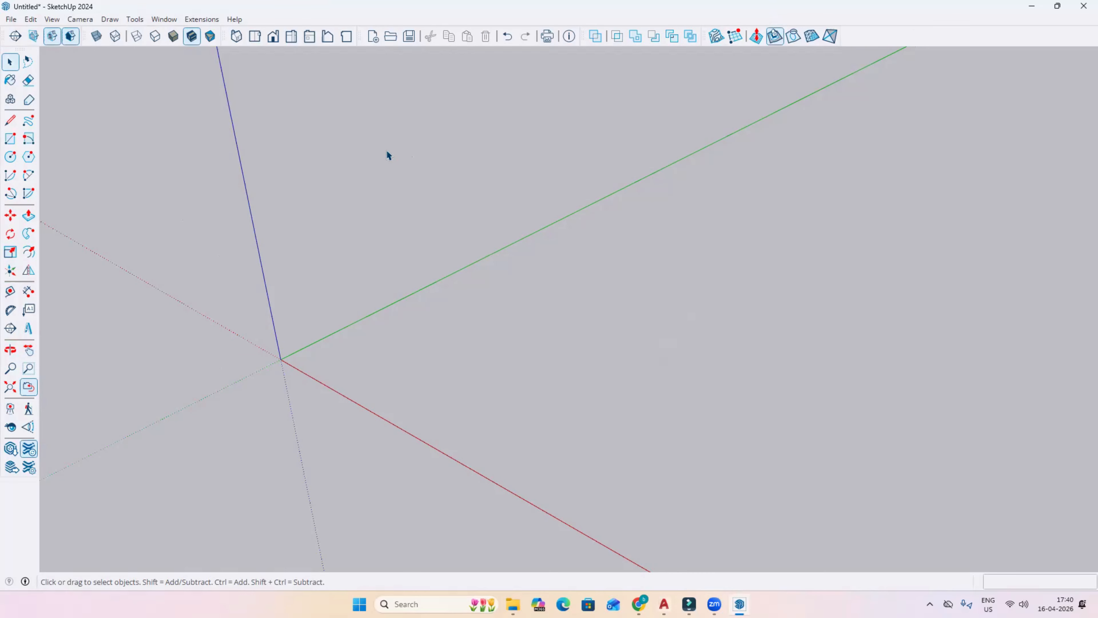
Show the Default Tray in the workspace
click(167, 20)
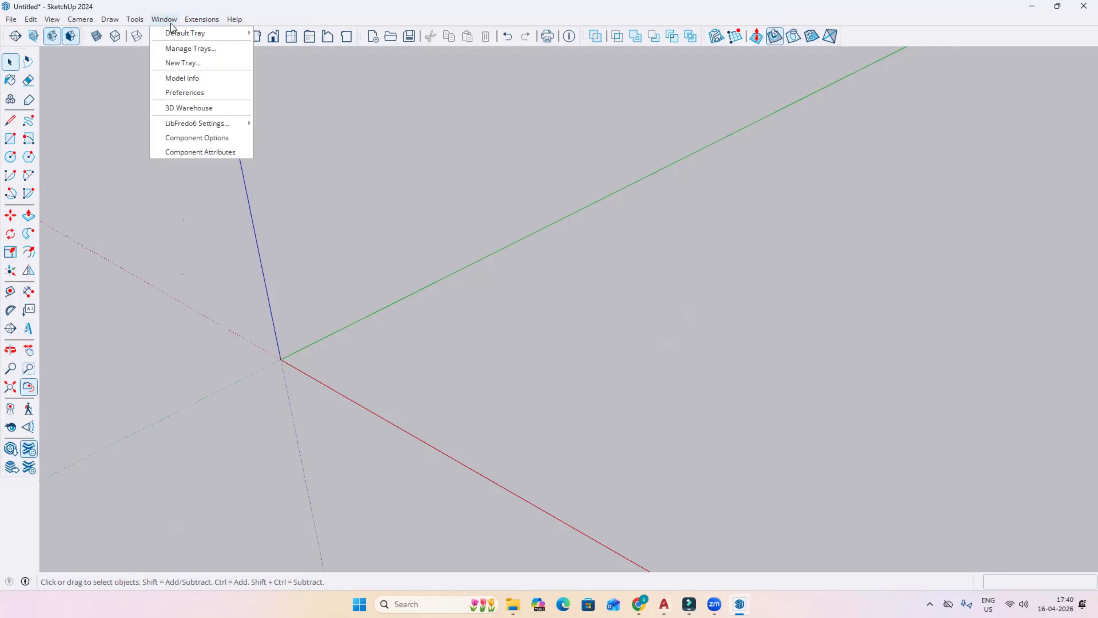
mouse_move(172, 34)
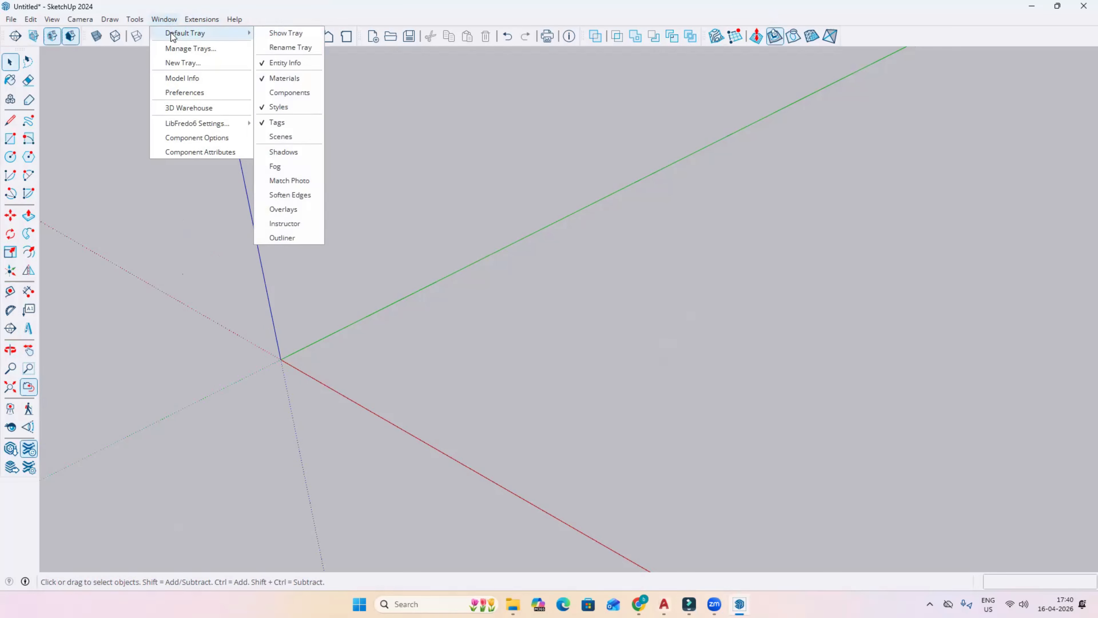
click(280, 33)
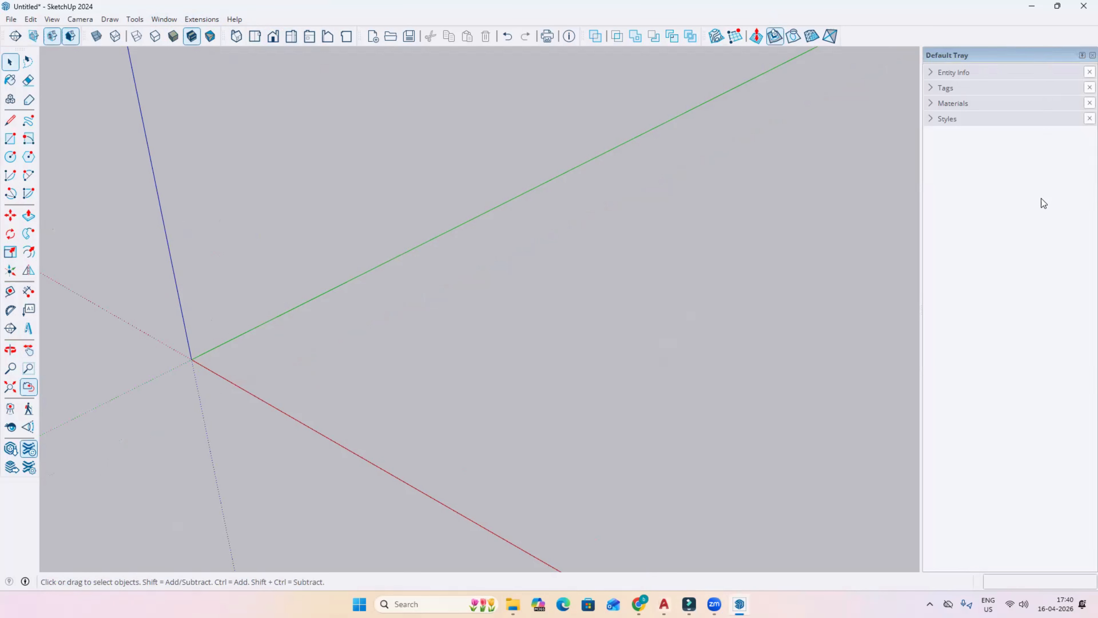
Examine the Entity Info, Tags, Materials and Styles panels of the Default Tray one by one, collapsing each again
click(946, 75)
click(939, 75)
click(938, 90)
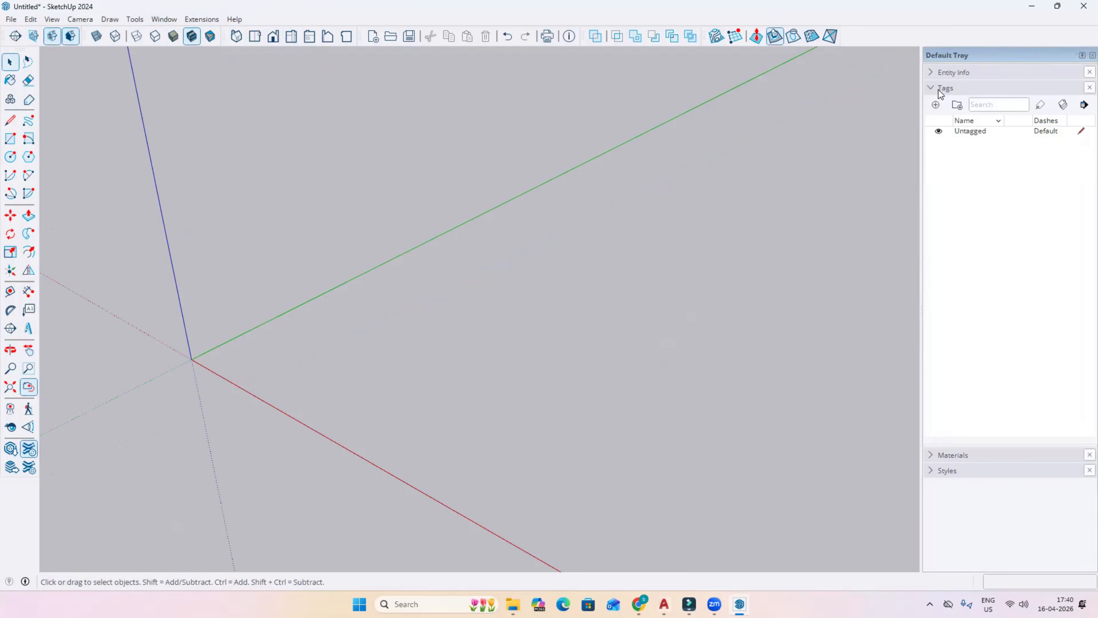
click(938, 92)
click(939, 105)
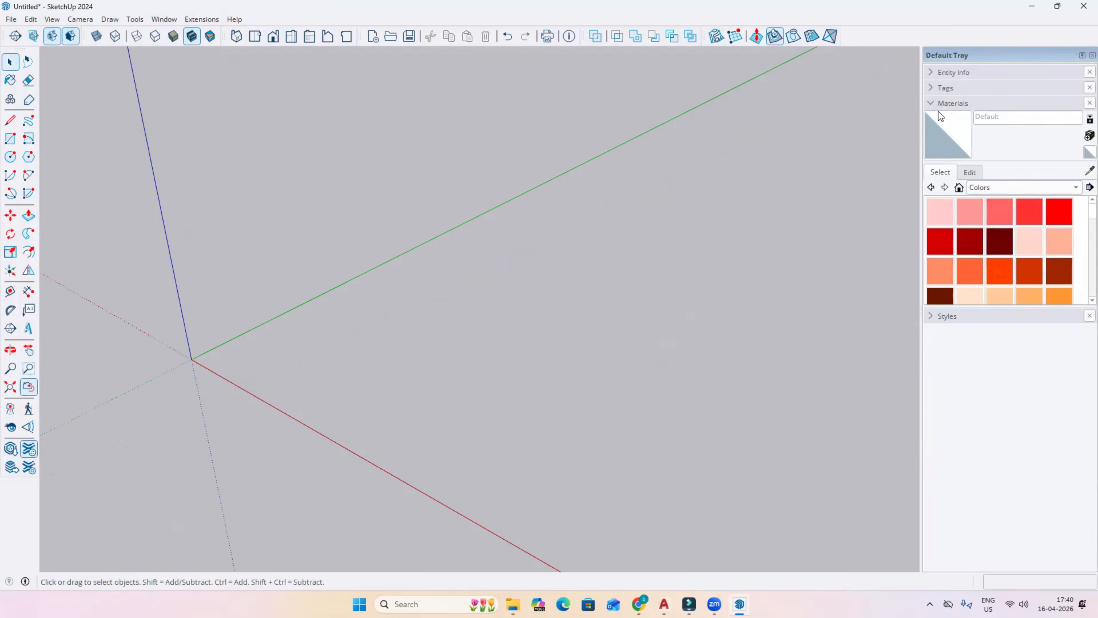
scroll(971, 262, down, 3)
scroll(969, 233, up, 3)
click(936, 104)
click(933, 116)
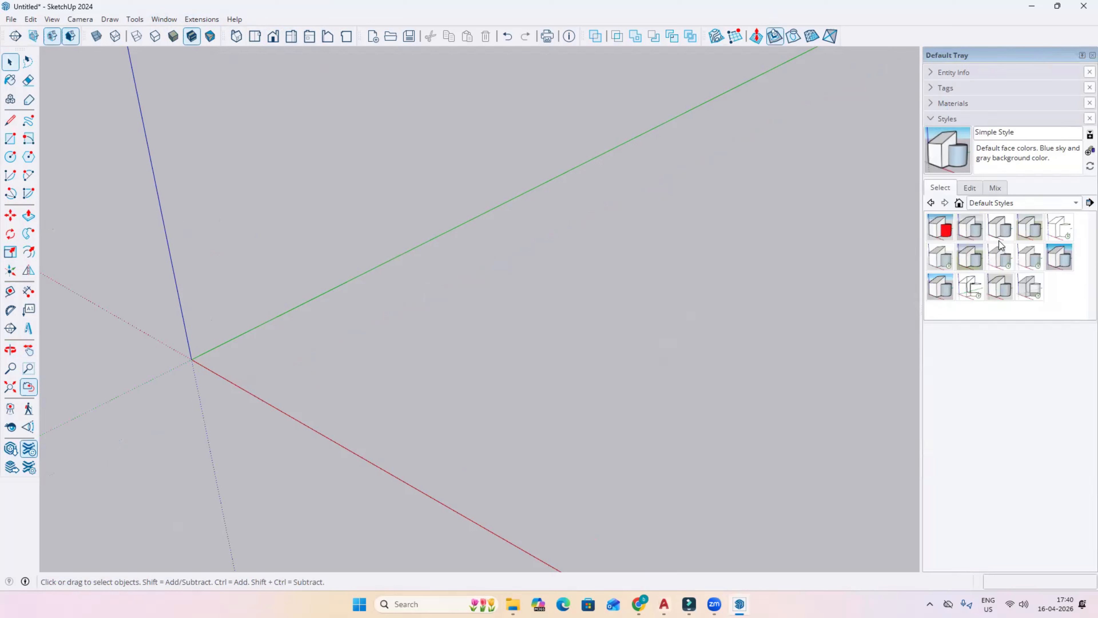
click(936, 117)
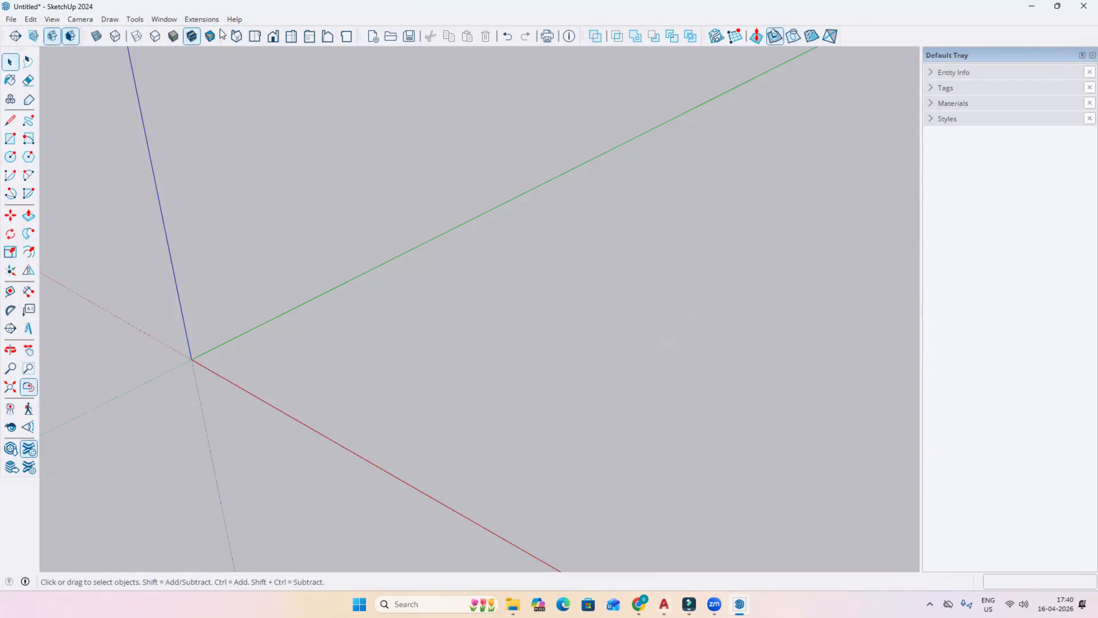
Add the Components panel to the Default Tray and collapse it
click(163, 20)
mouse_move(193, 33)
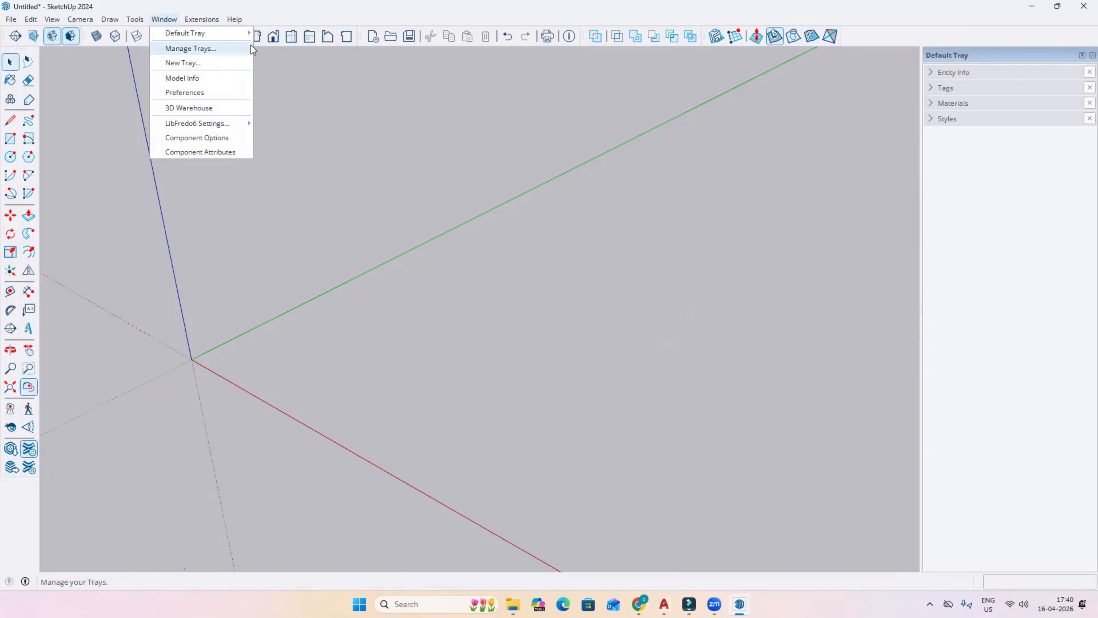
mouse_move(239, 36)
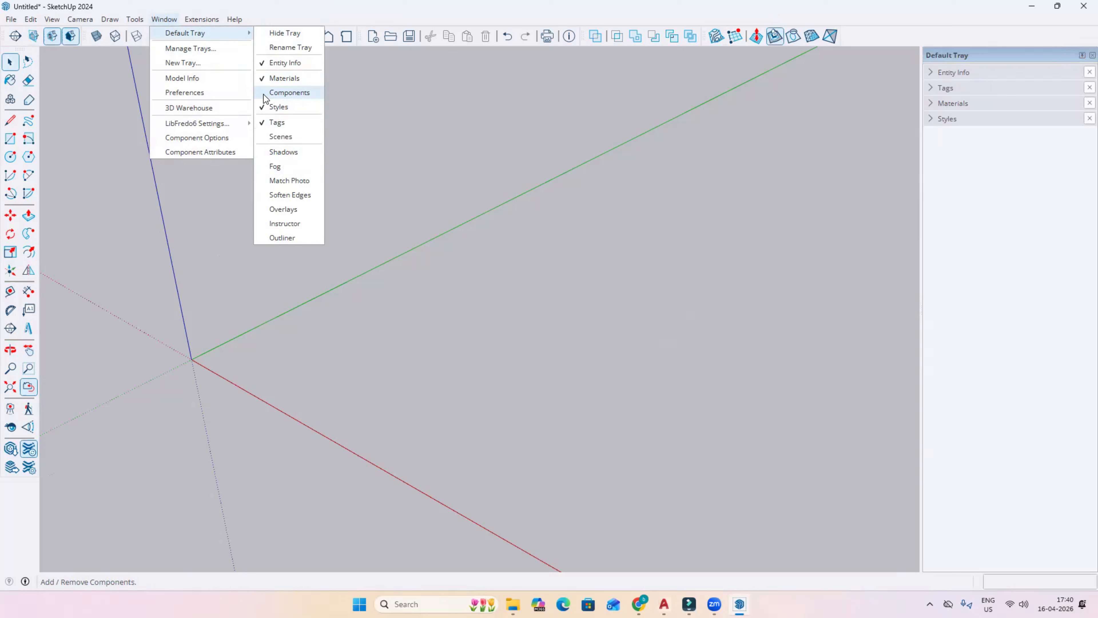
click(289, 93)
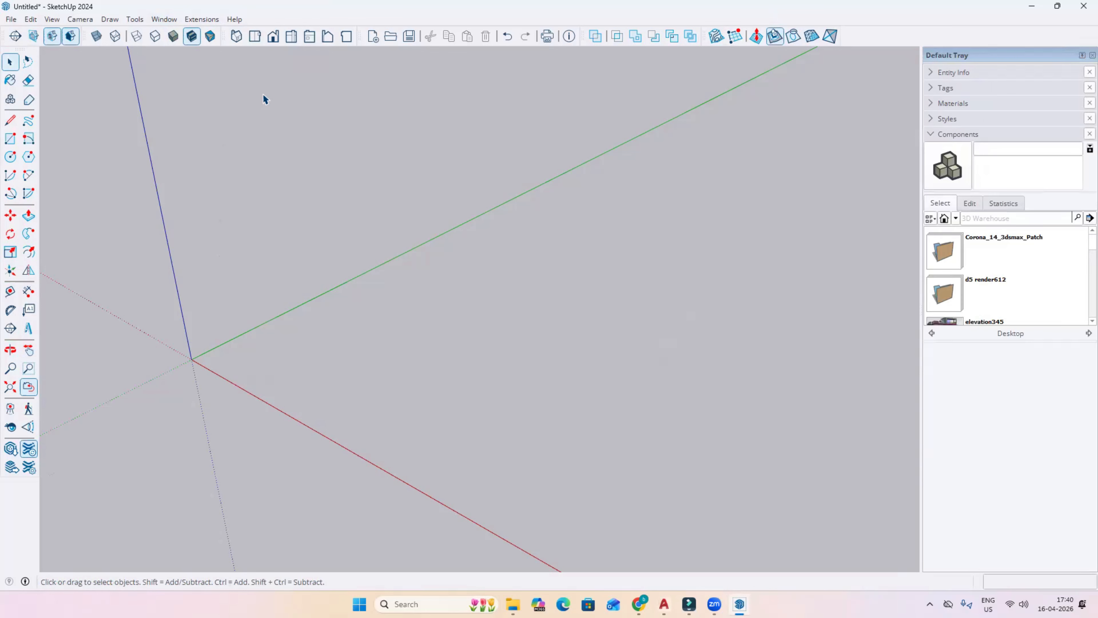
click(937, 134)
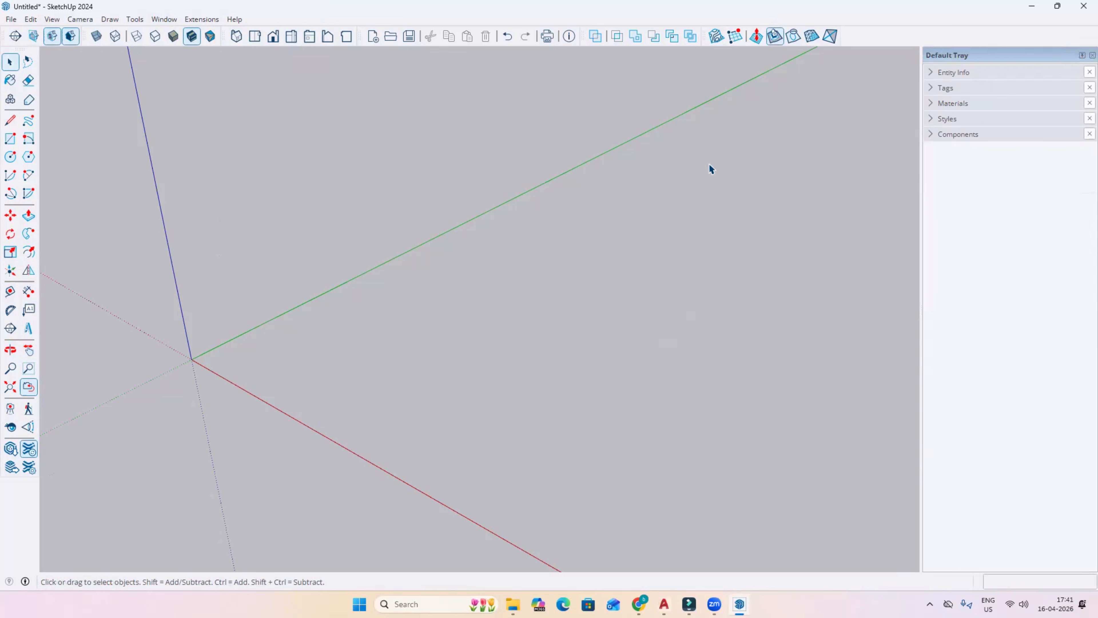
Add the Scenes and Shadows panels to the Default Tray, collapsing each of them
click(169, 20)
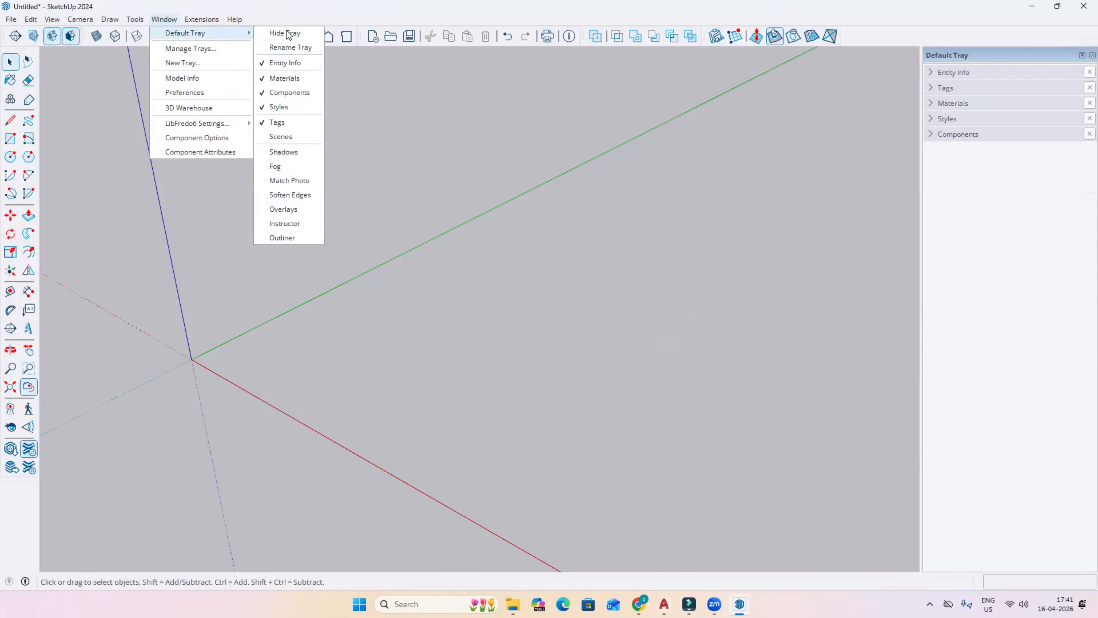
click(283, 136)
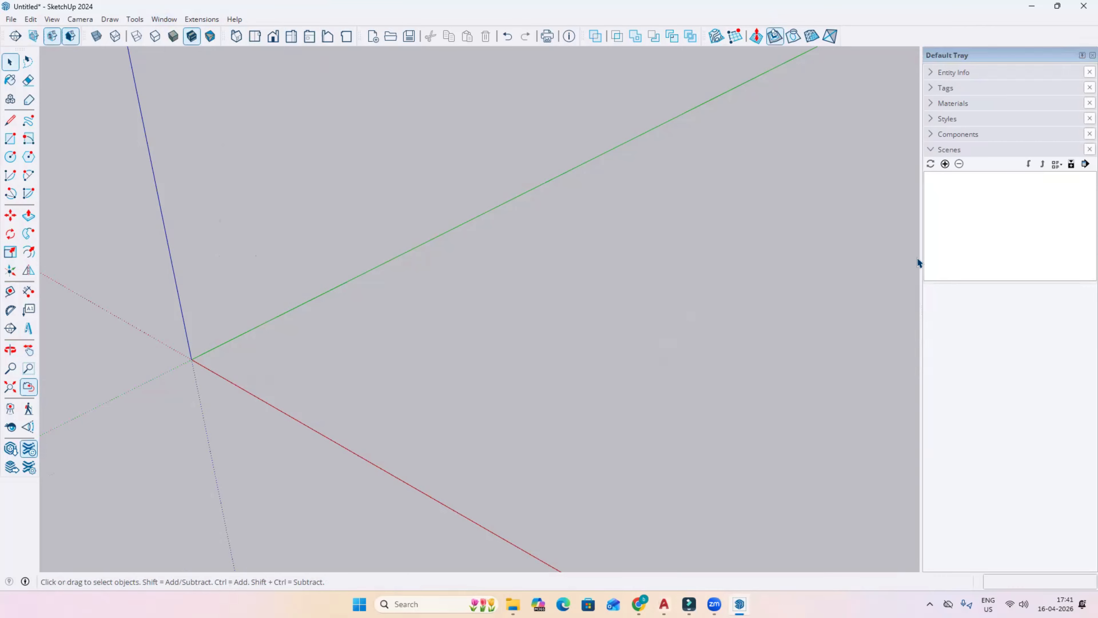
click(947, 152)
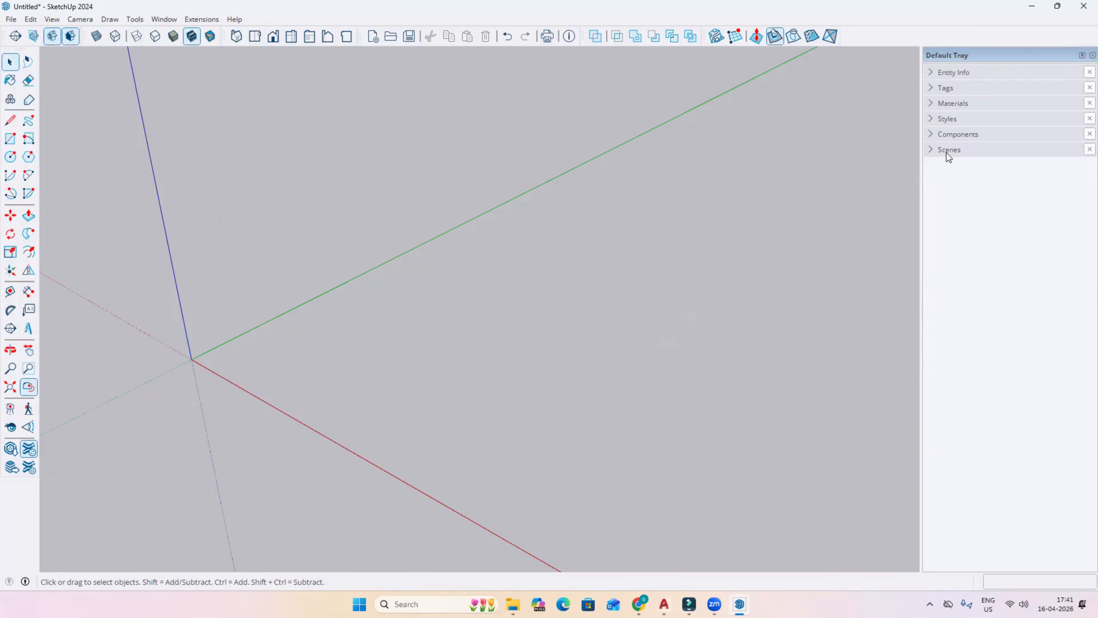
click(163, 22)
mouse_move(177, 30)
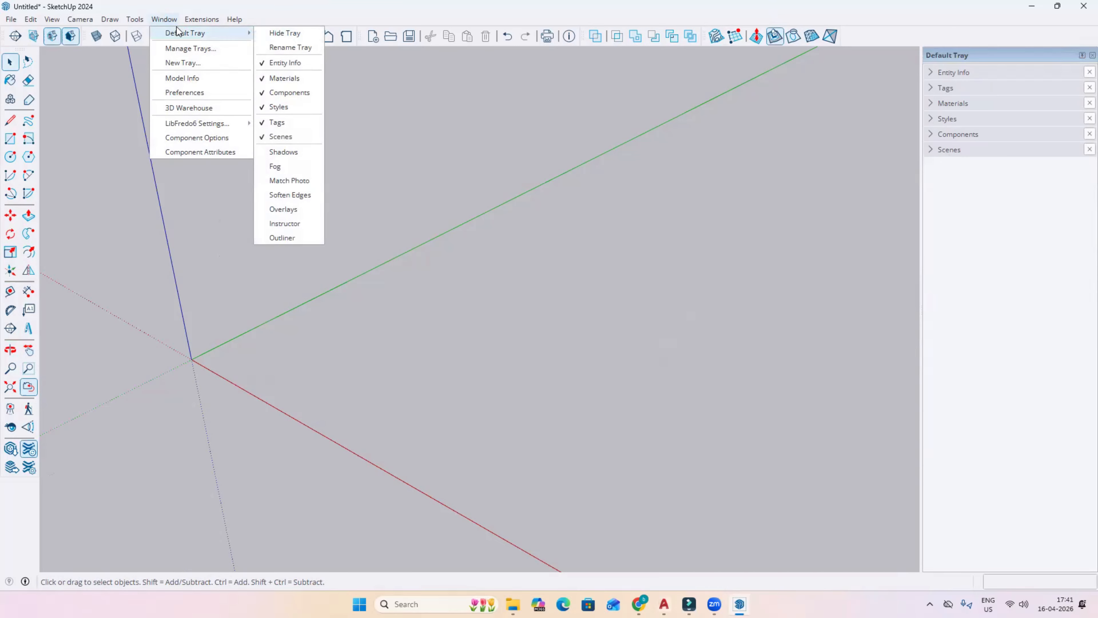
click(283, 152)
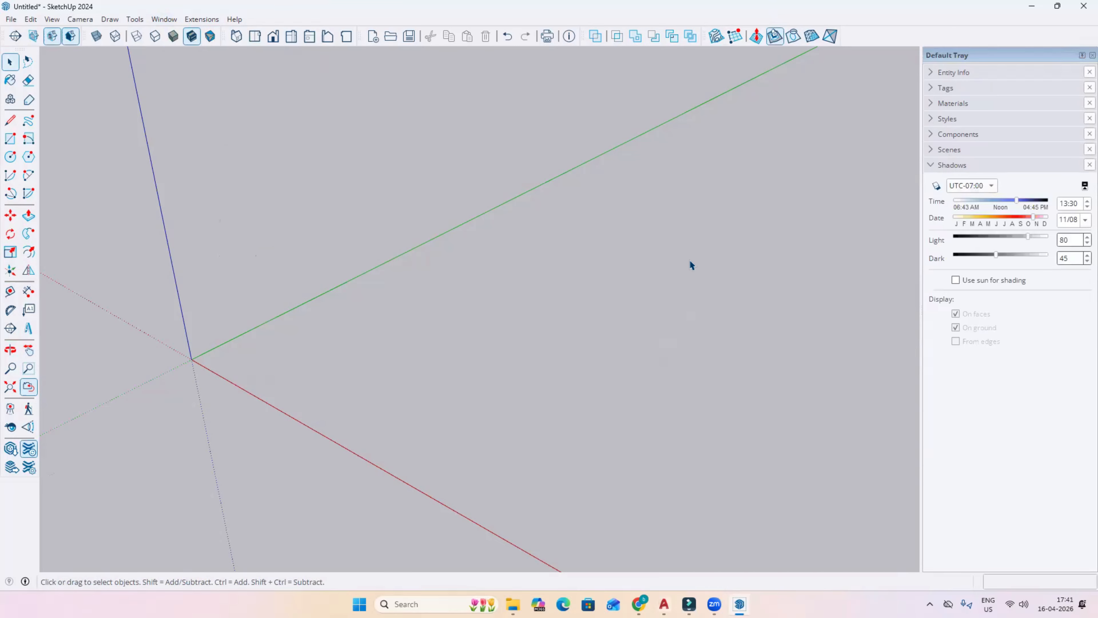
click(955, 164)
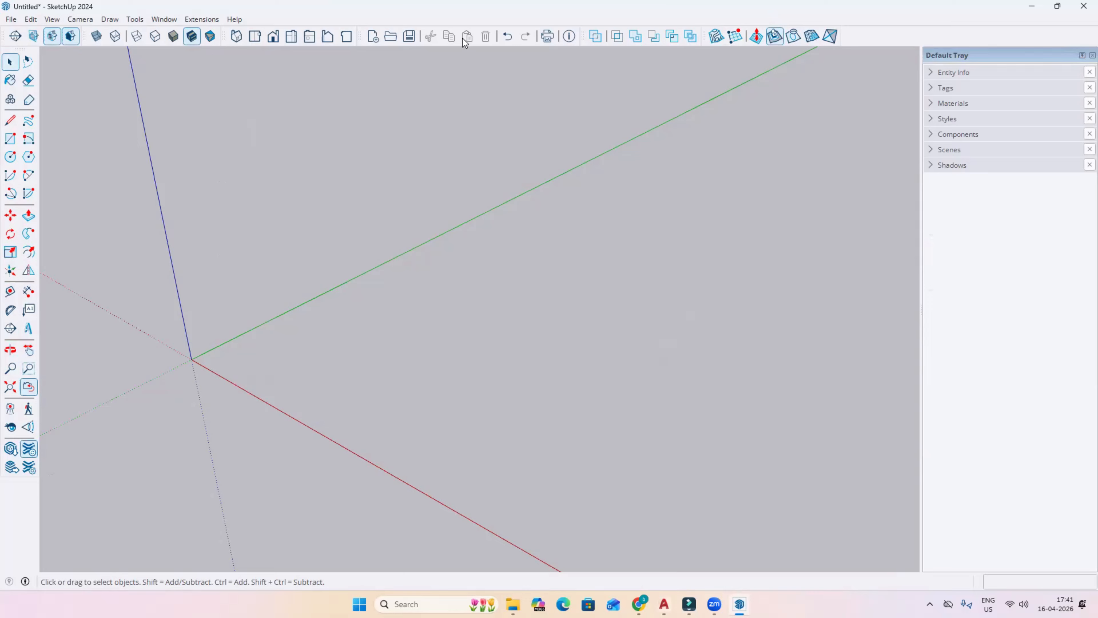
Add the Fog, Match Photo, Soften Edges, Overlays, Instructor and Outliner panels to the Default Tray through the tray manager
click(164, 21)
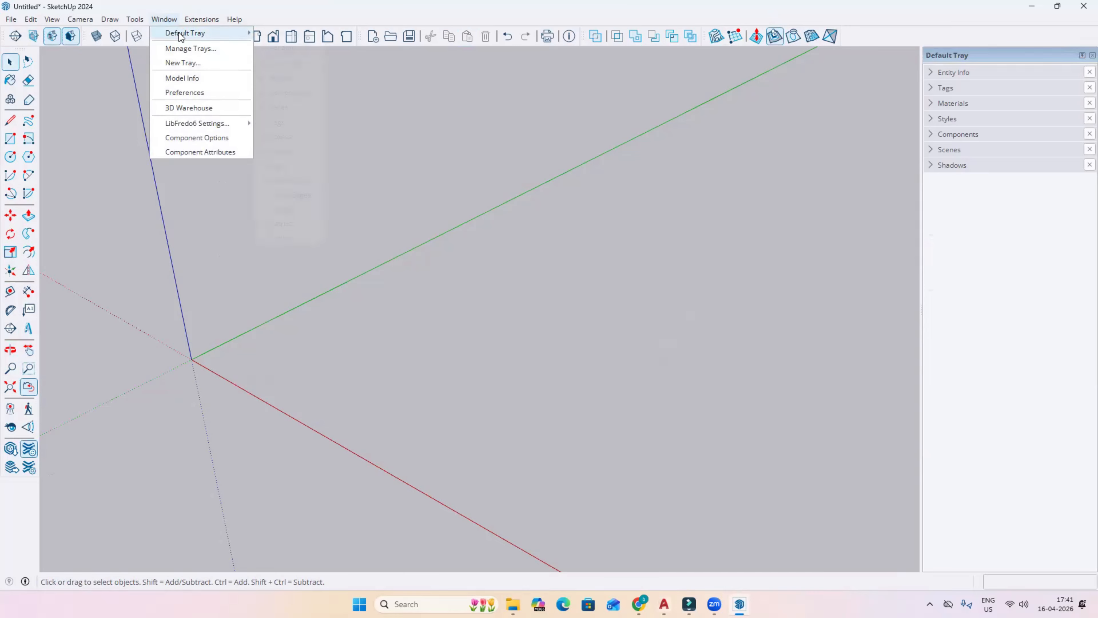
click(199, 50)
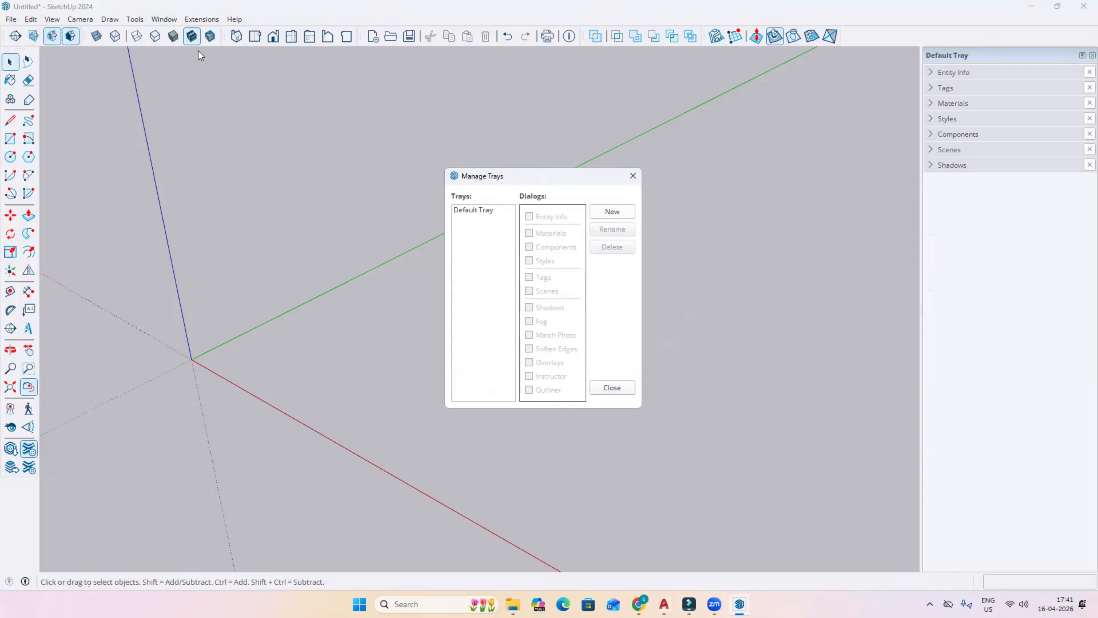
click(490, 211)
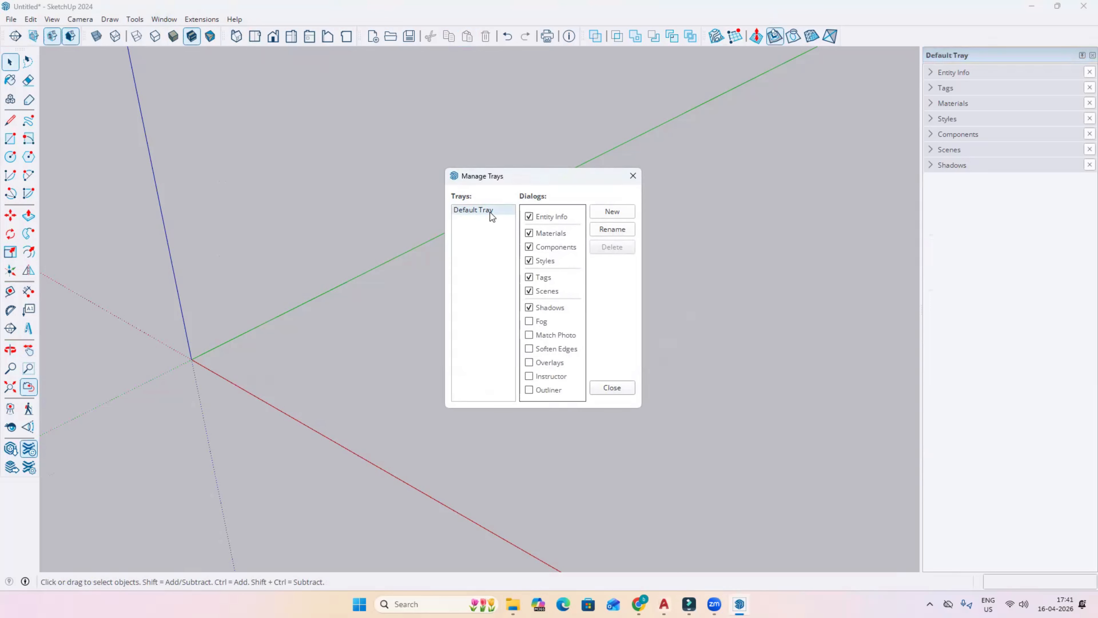
click(529, 321)
click(529, 335)
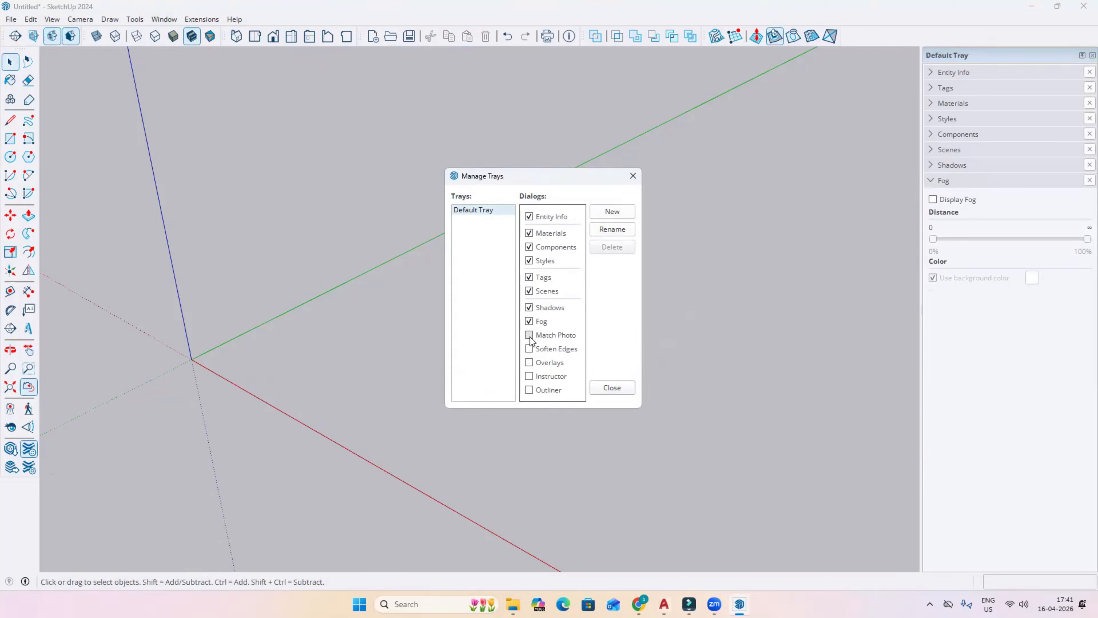
click(530, 348)
click(530, 362)
click(529, 376)
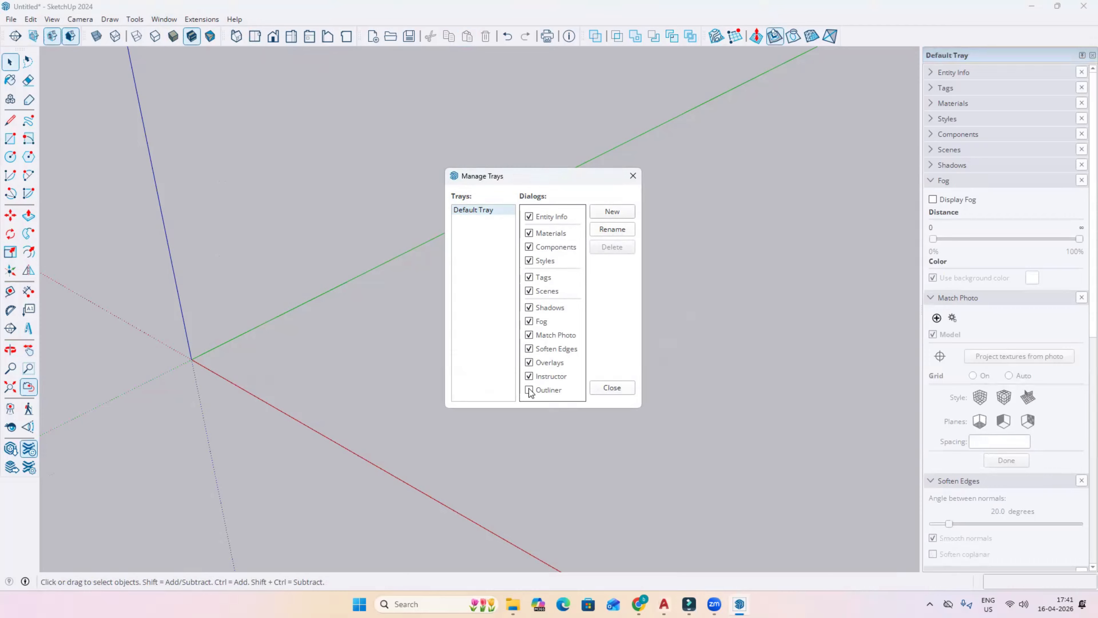
click(529, 390)
click(609, 390)
Collapse the Fog, Match Photo, Soften Edges, Overlays, Instructor and Outliner panels in the Default Tray
click(936, 183)
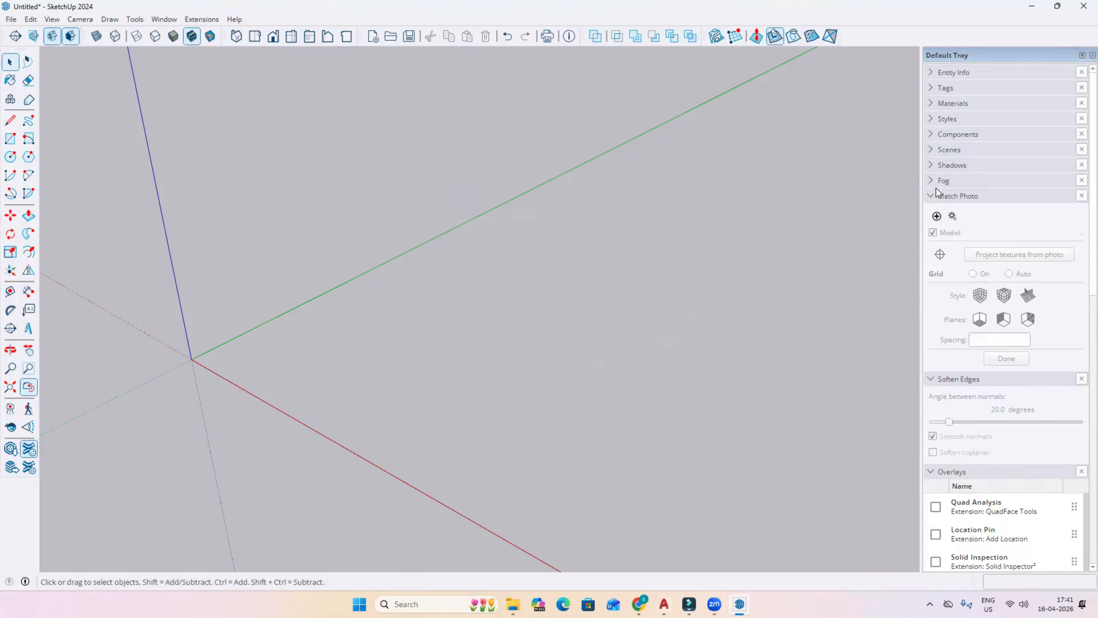
click(937, 196)
click(938, 212)
click(939, 227)
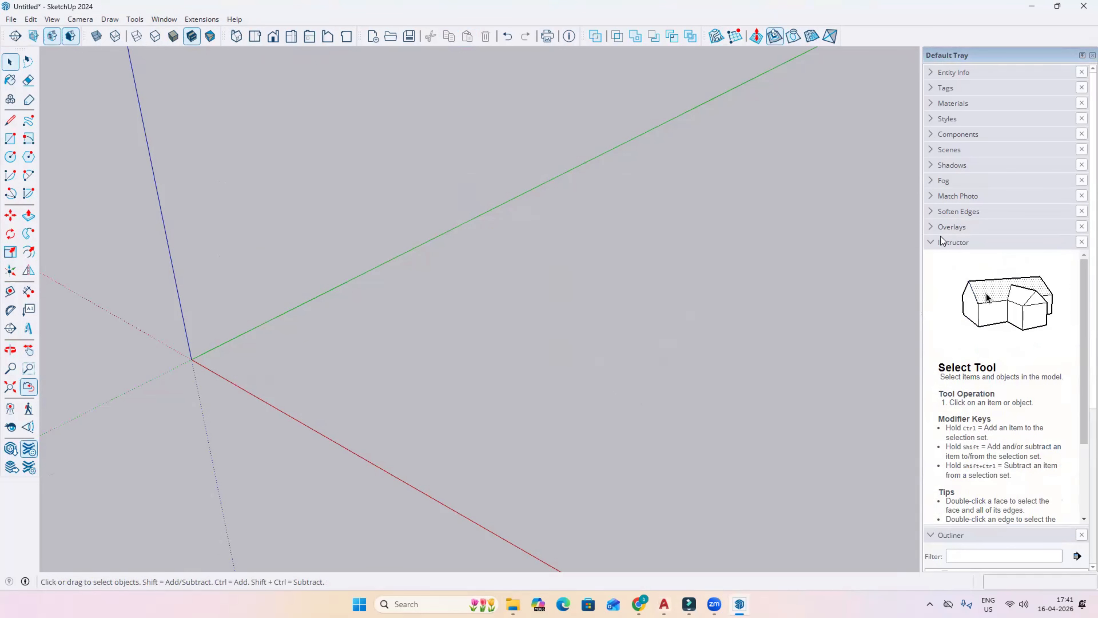
click(939, 243)
click(939, 258)
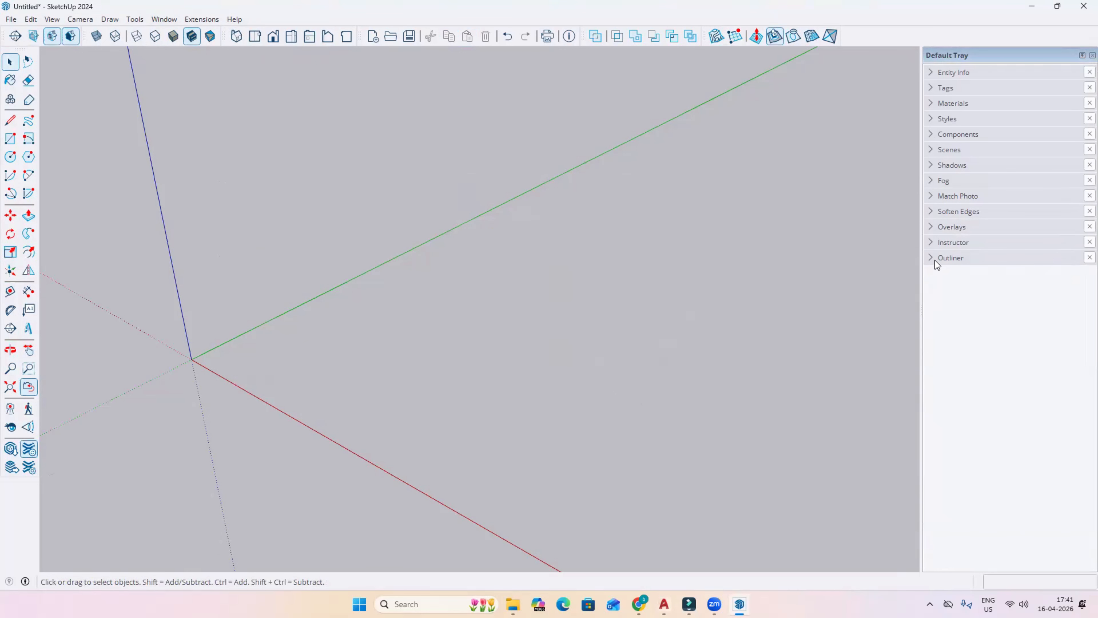
Examine the contents of the Outliner and Instructor panels, collapsing each again
click(930, 260)
click(930, 259)
click(932, 244)
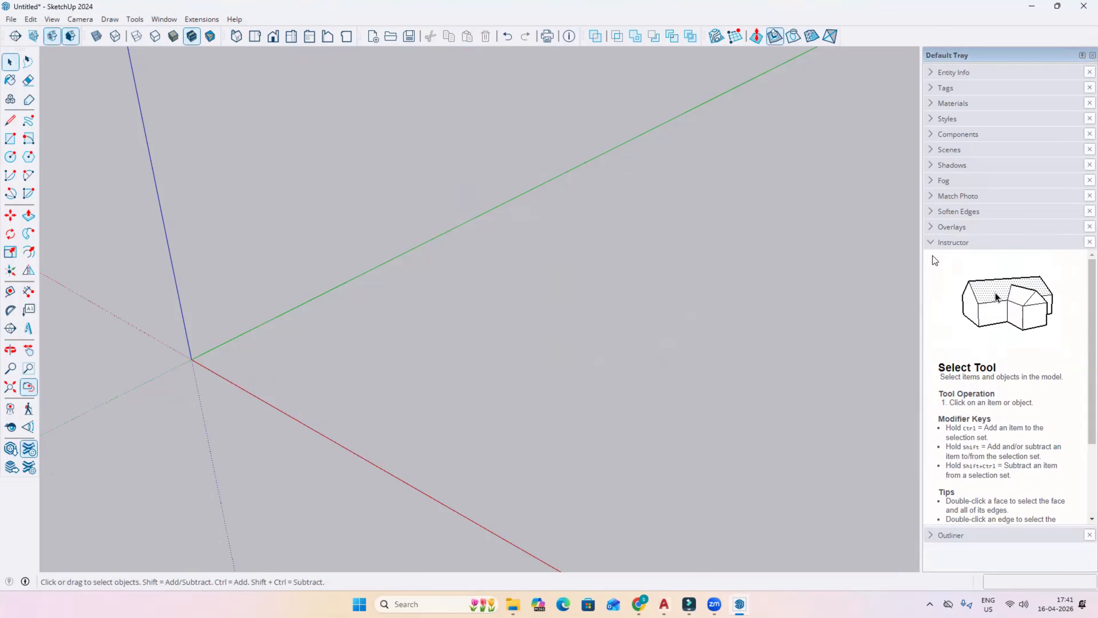
click(930, 244)
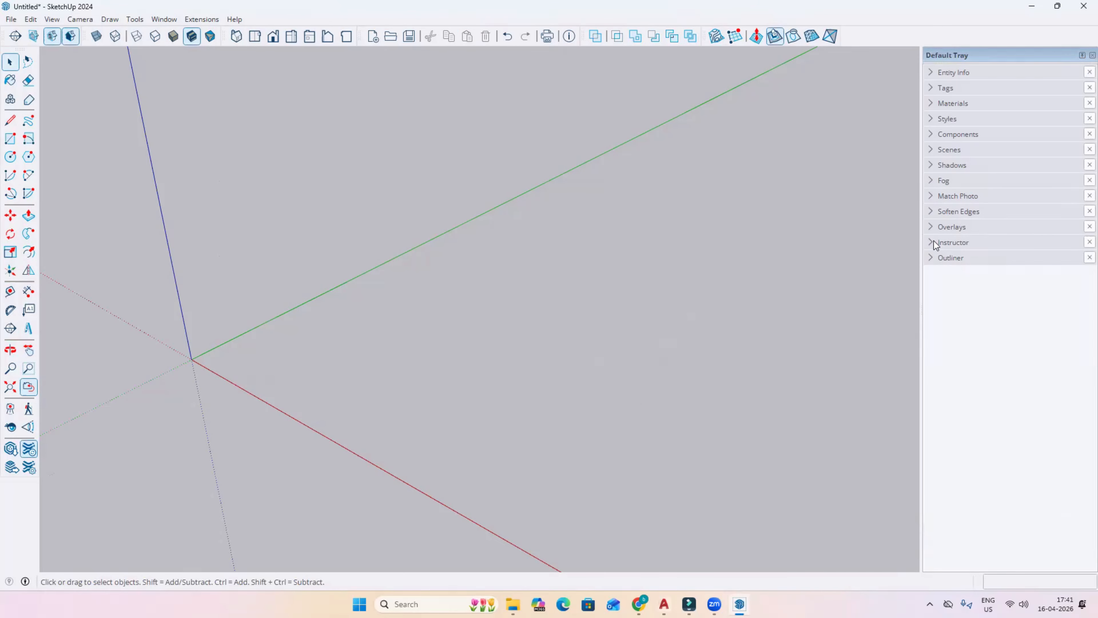
click(933, 243)
click(932, 243)
click(932, 243)
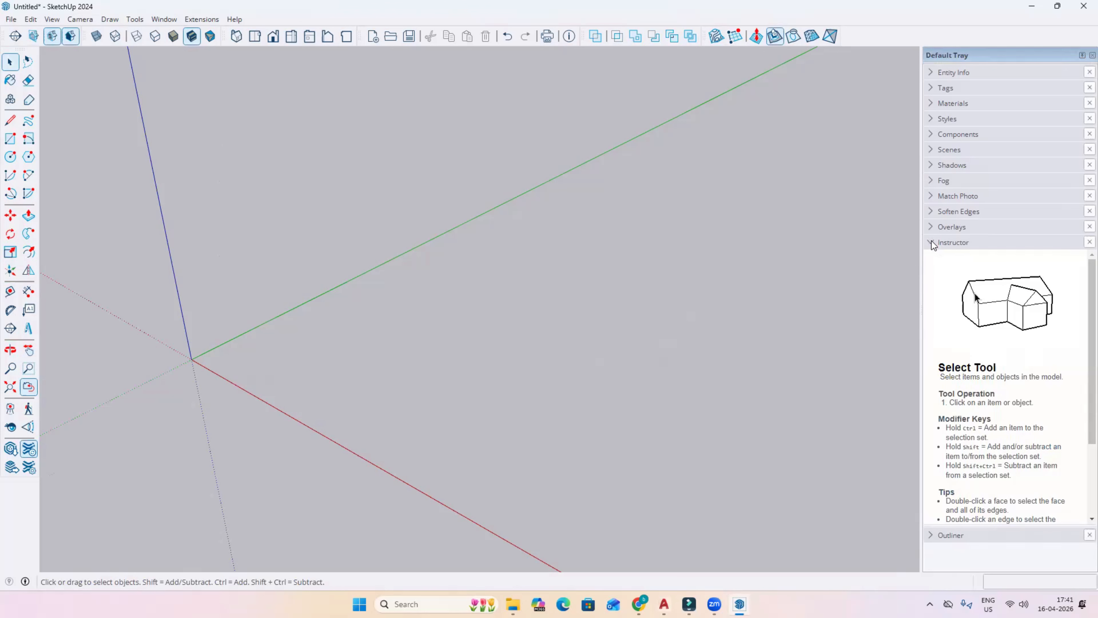
click(932, 243)
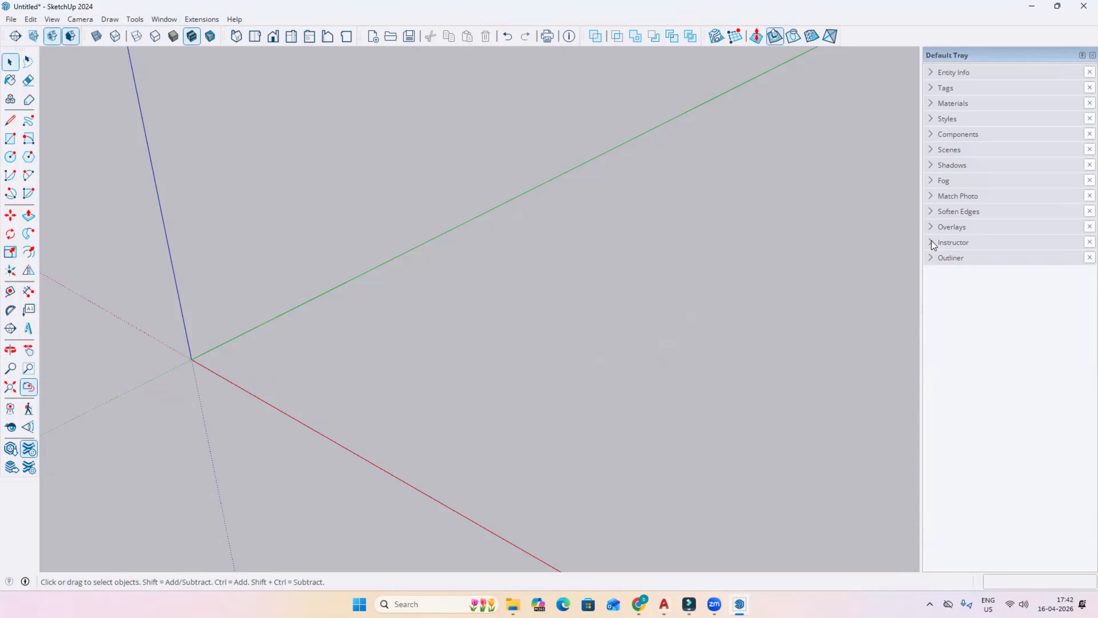
Activate the Line tool and expand the Instructor panel to show the tool's instructions
click(10, 120)
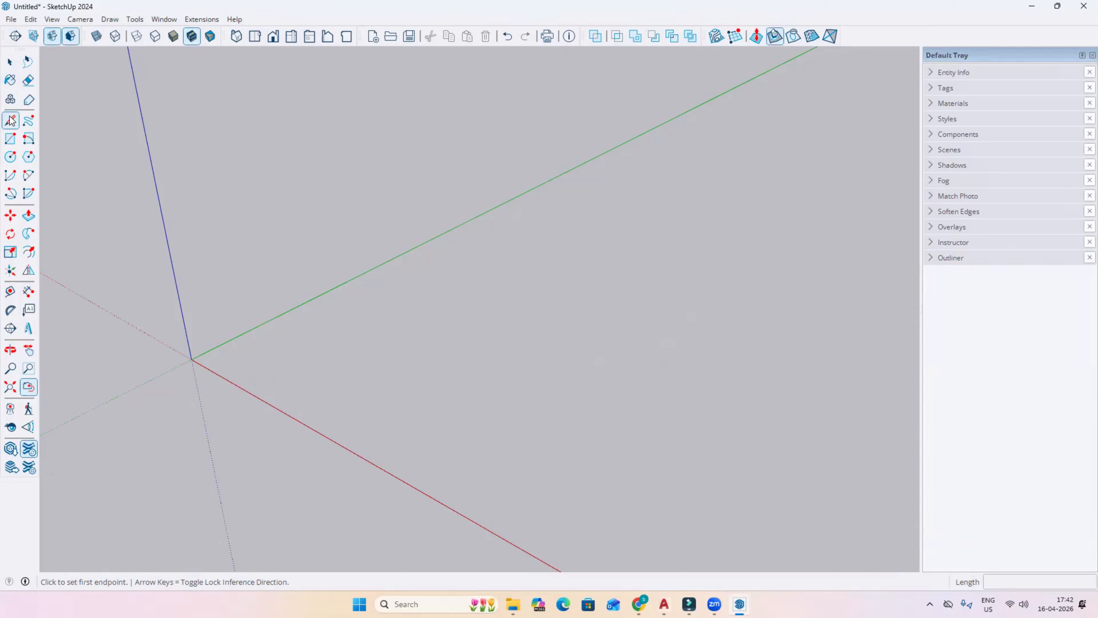
scroll(528, 288, down, 1)
scroll(250, 362, up, 1)
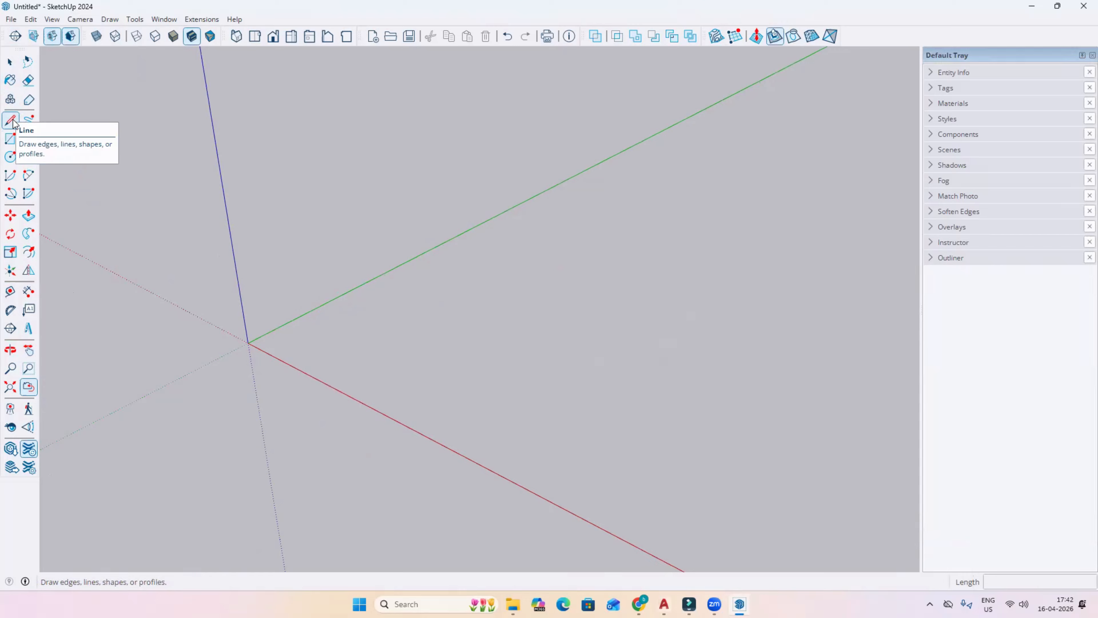
click(932, 242)
scroll(966, 396, down, 1)
scroll(965, 395, down, 1)
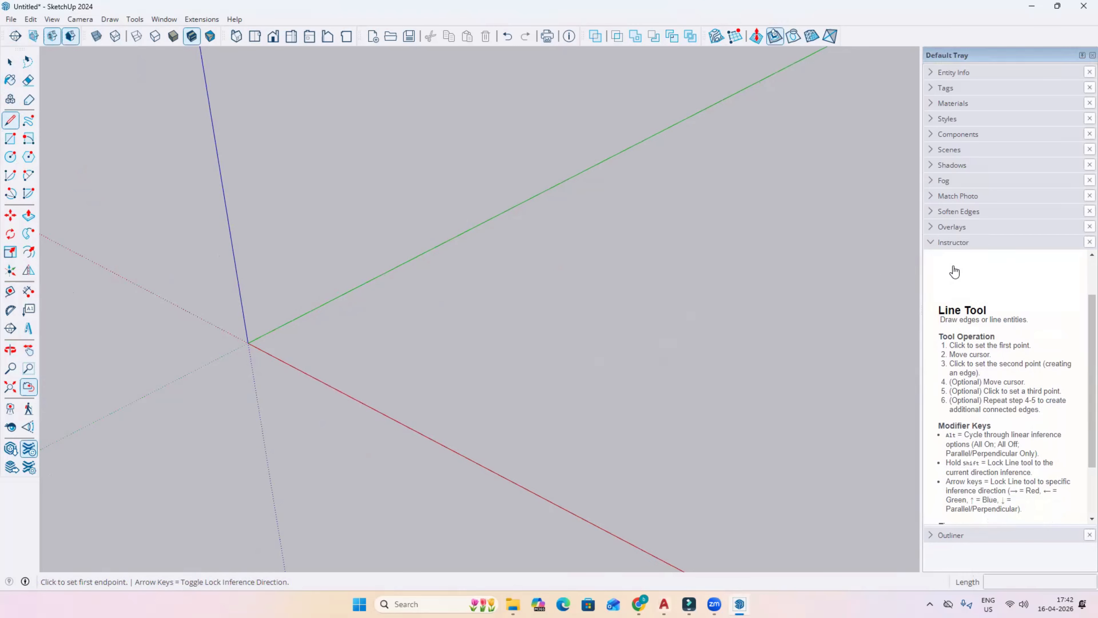
scroll(954, 340, down, 1)
scroll(959, 352, up, 3)
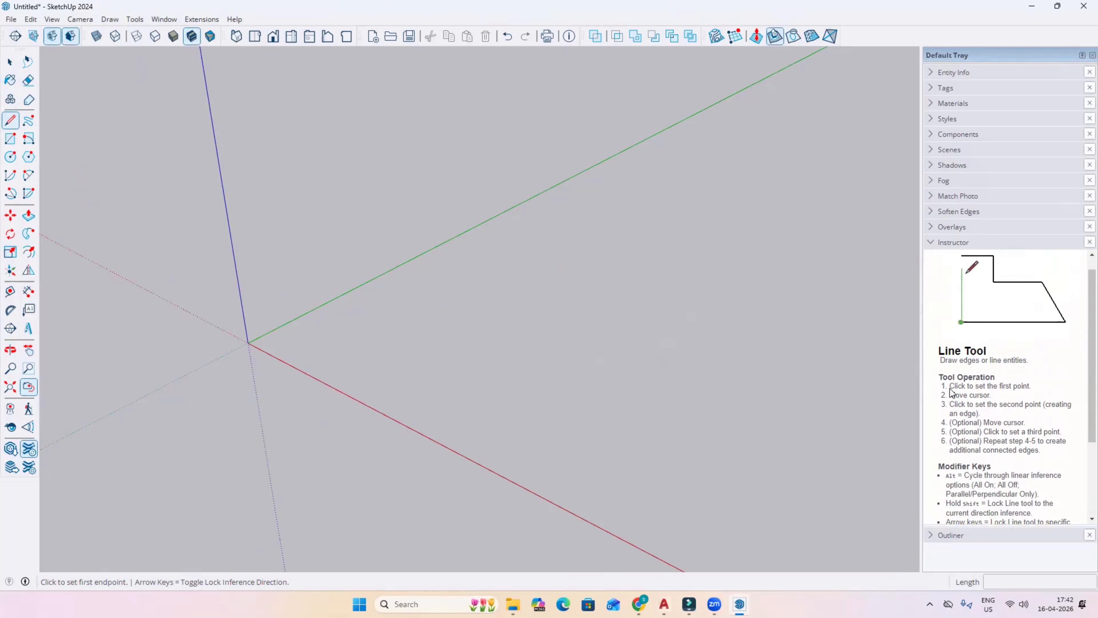
Read the Line tool's operation steps, modifier keys and tips in the Instructor panel
drag(950, 386, 1030, 386)
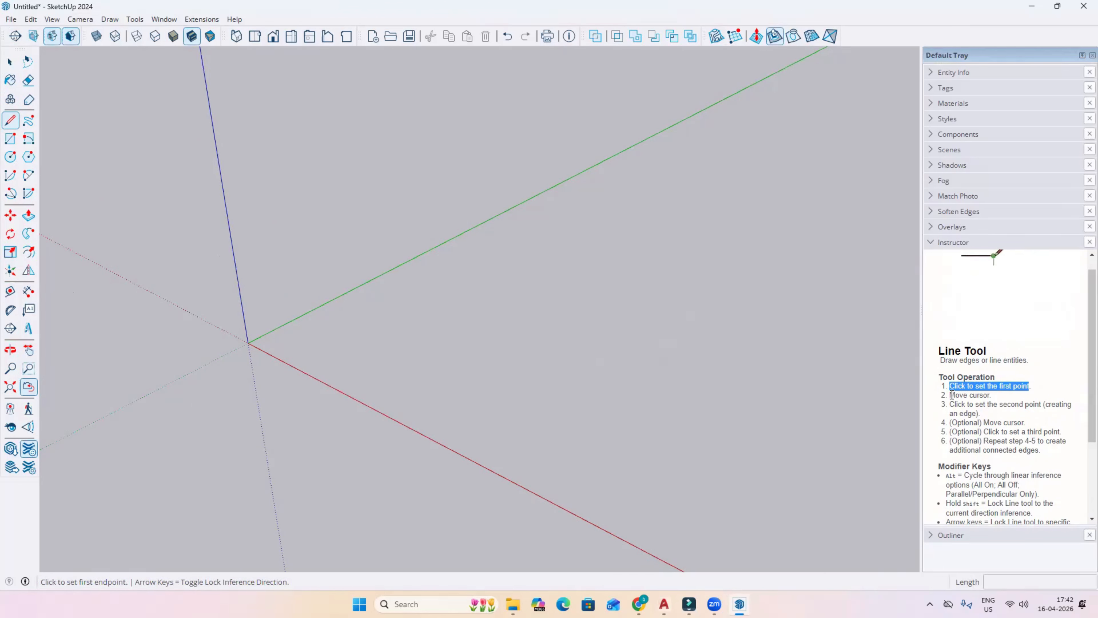
drag(950, 395, 980, 414)
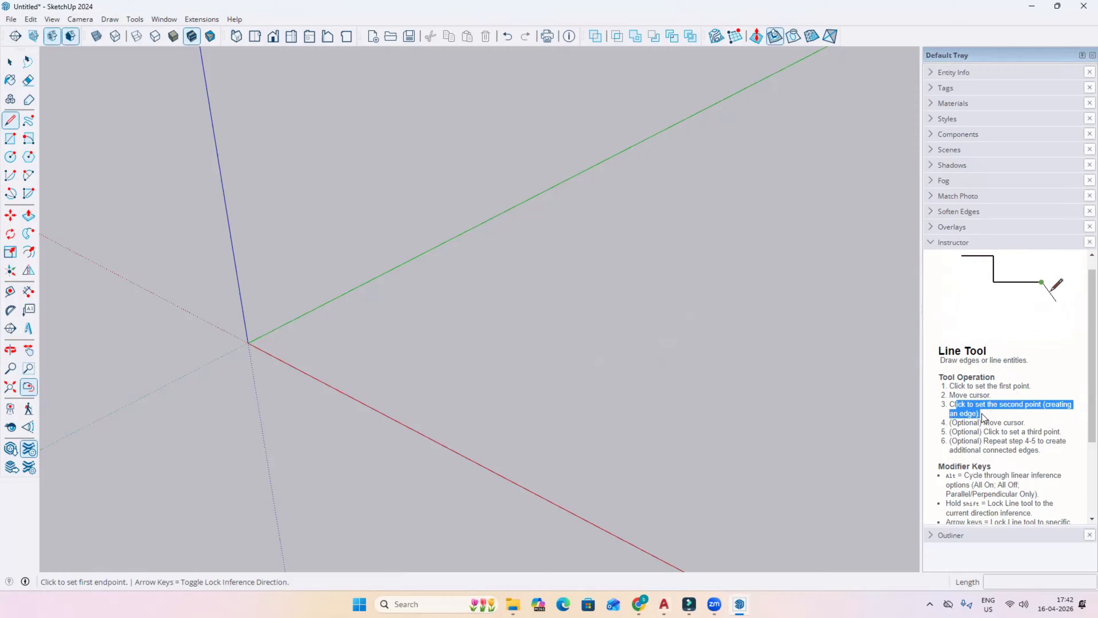
scroll(981, 428, down, 1)
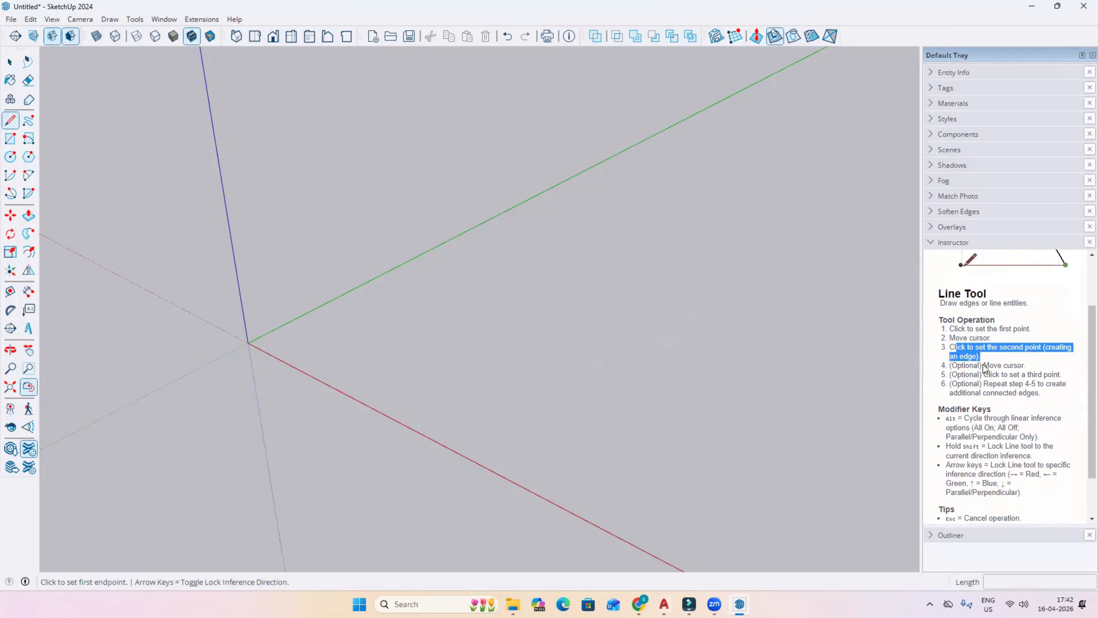
drag(985, 366, 1024, 367)
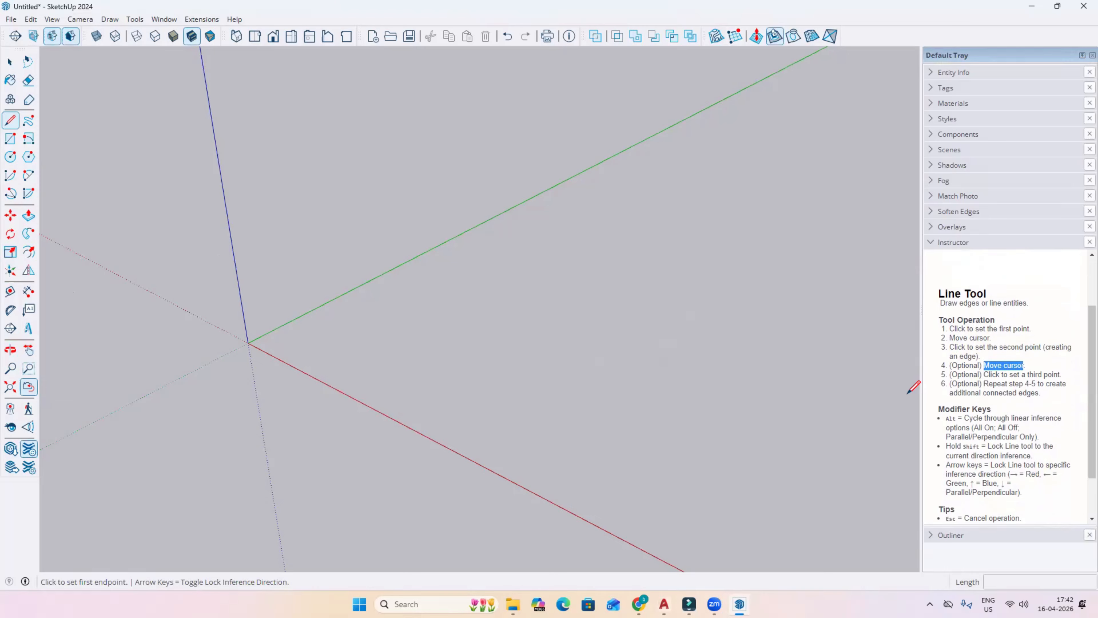
scroll(998, 383, down, 1)
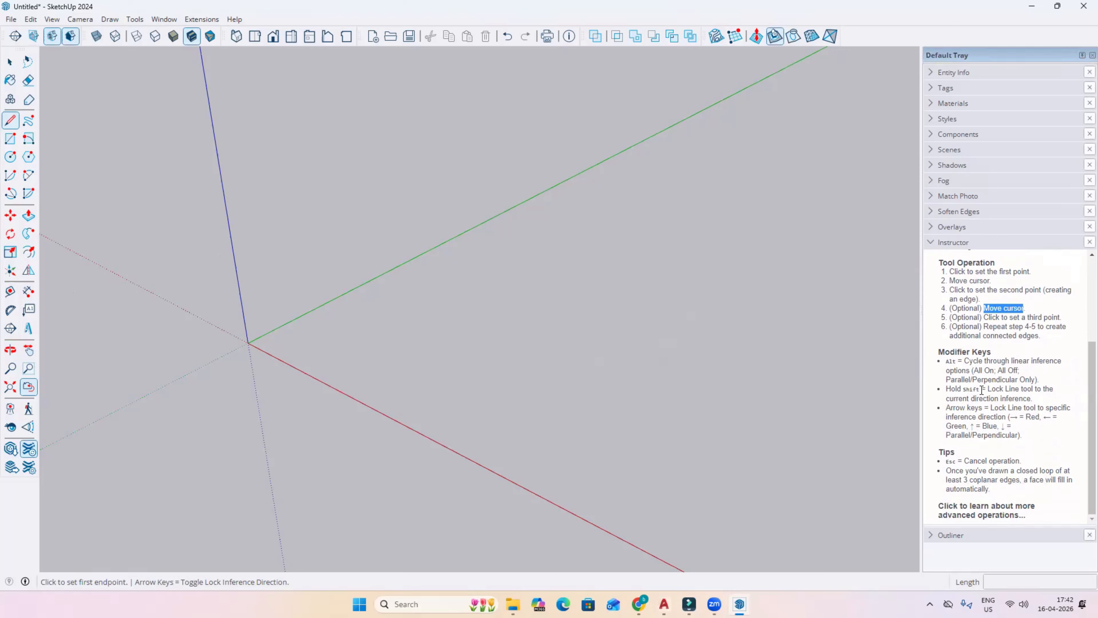
scroll(961, 411, up, 4)
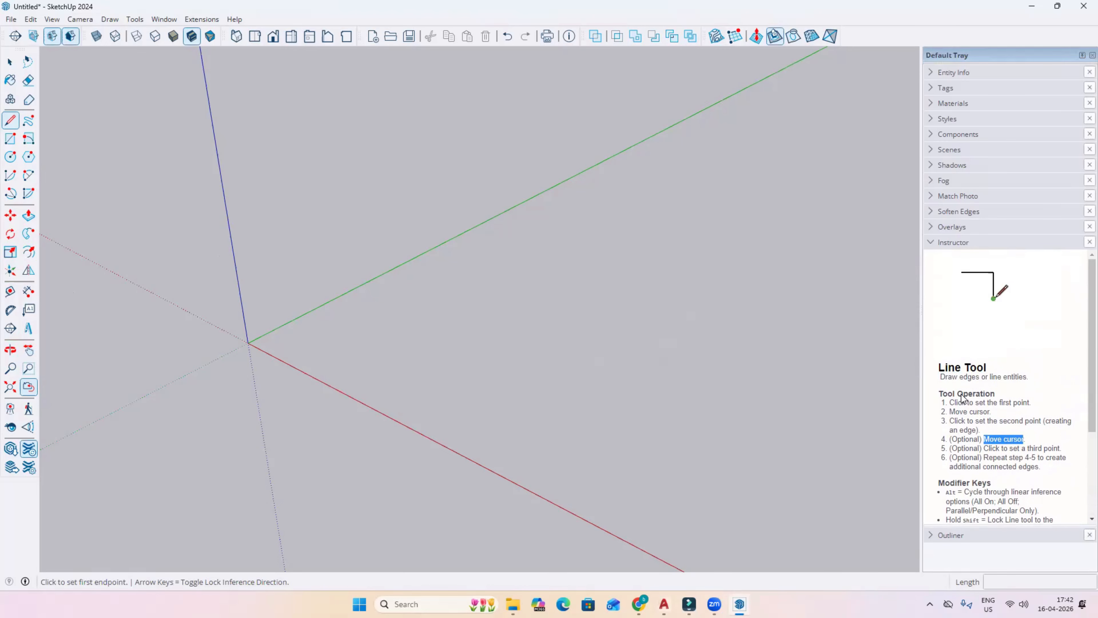
scroll(952, 433, down, 4)
drag(968, 456, 994, 490)
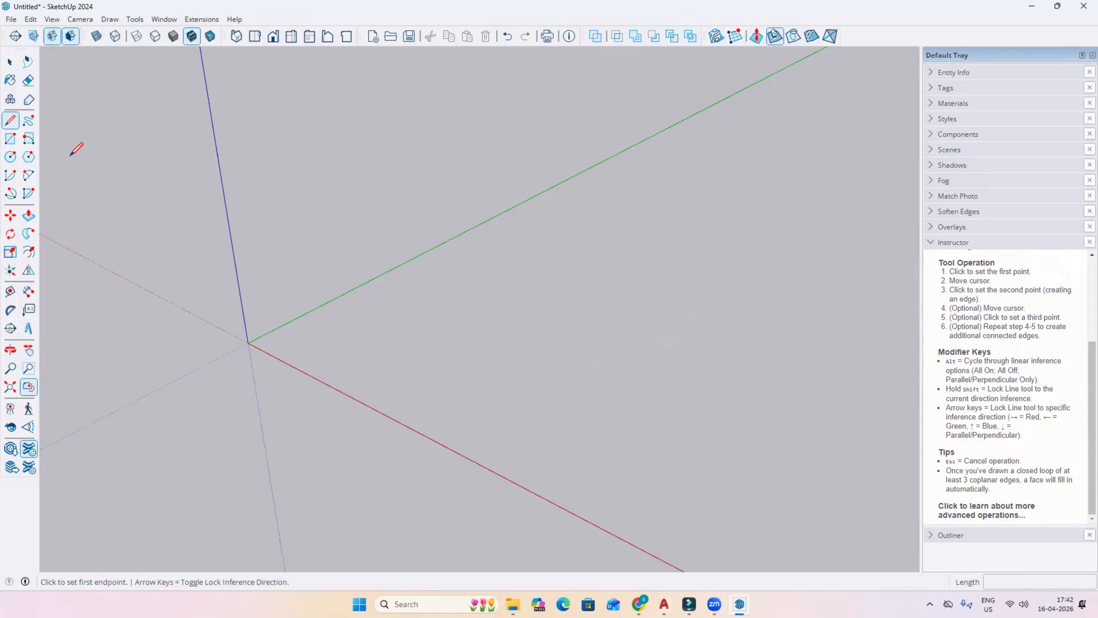
drag(964, 460, 1028, 461)
drag(959, 462, 946, 462)
Draw two connected edges forming an upward peak between the red and green axes, ending the line chain
click(451, 338)
click(519, 296)
click(585, 320)
key(Escape)
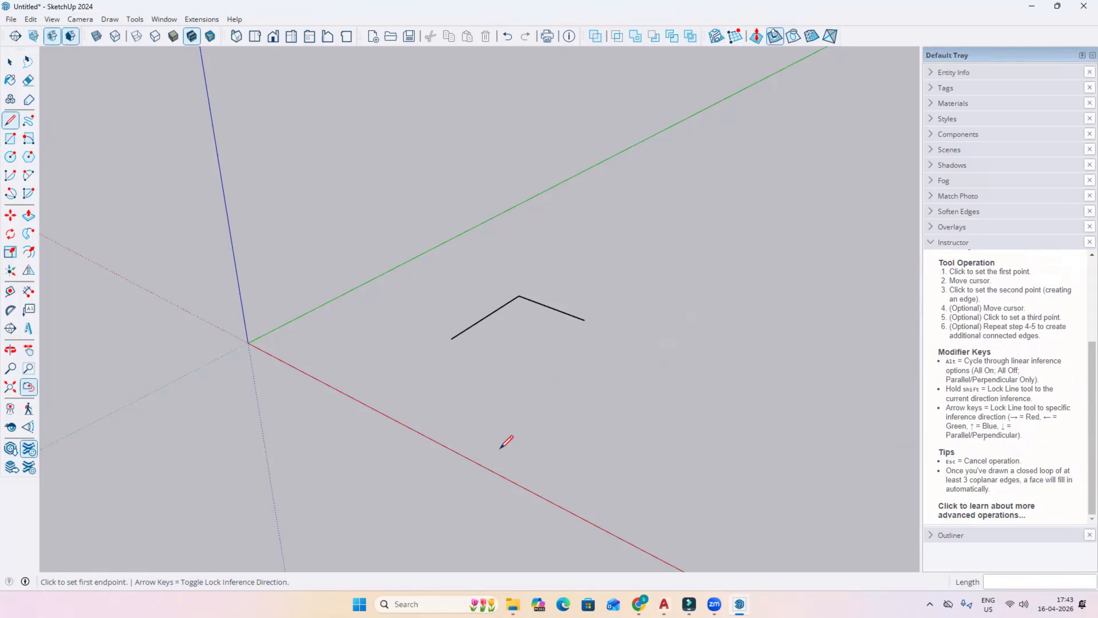
Draw a smaller V-shaped pair of connected edges beside the peak, between it and the axis origin, and end the chain
mouse_move(535, 372)
middle_down()
mouse_move(528, 348)
mouse_move(516, 385)
middle_up()
scroll(521, 340, up, 3)
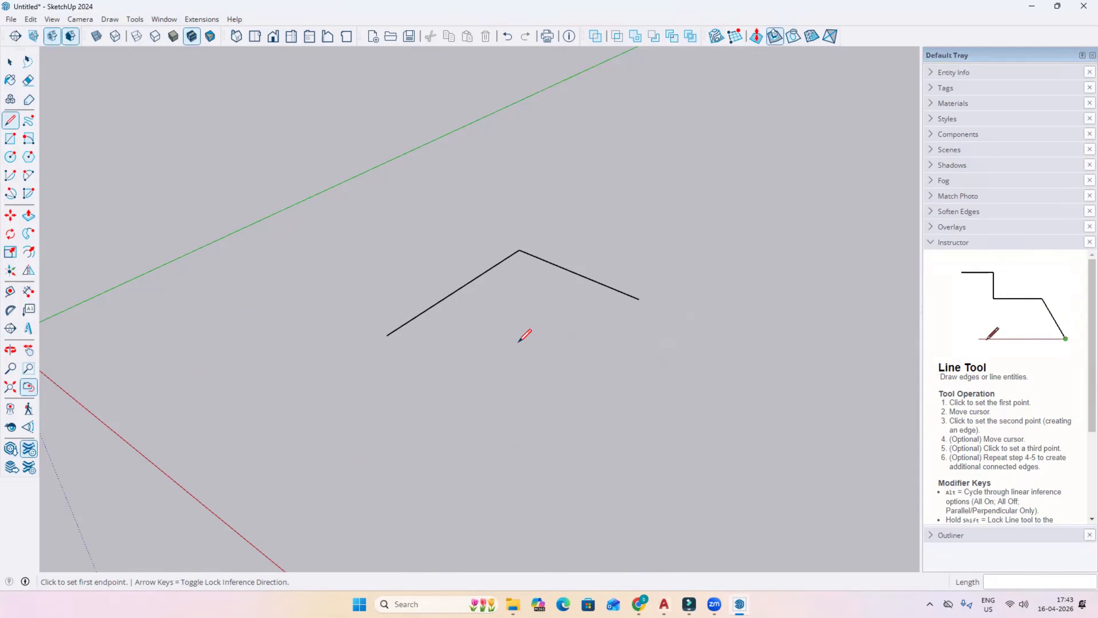
click(245, 306)
click(298, 335)
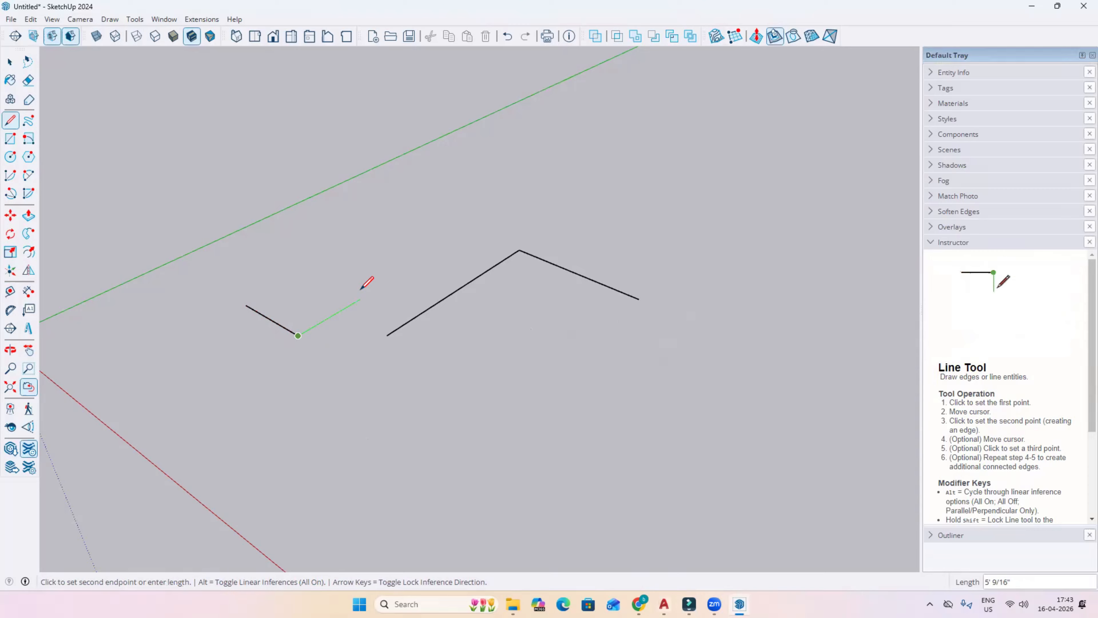
click(364, 296)
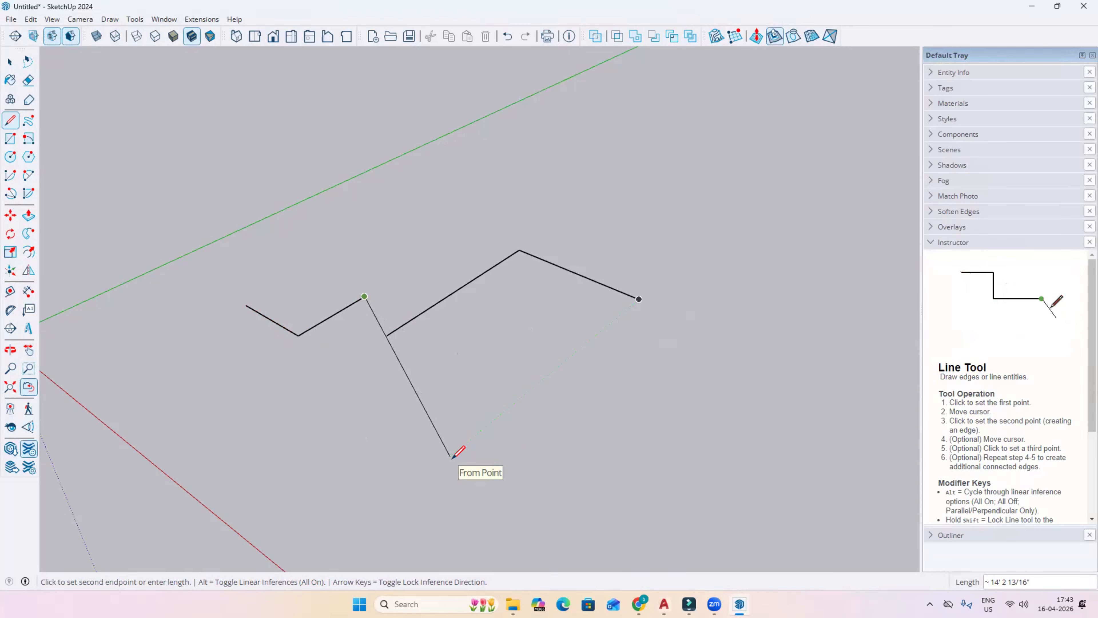
key(Escape)
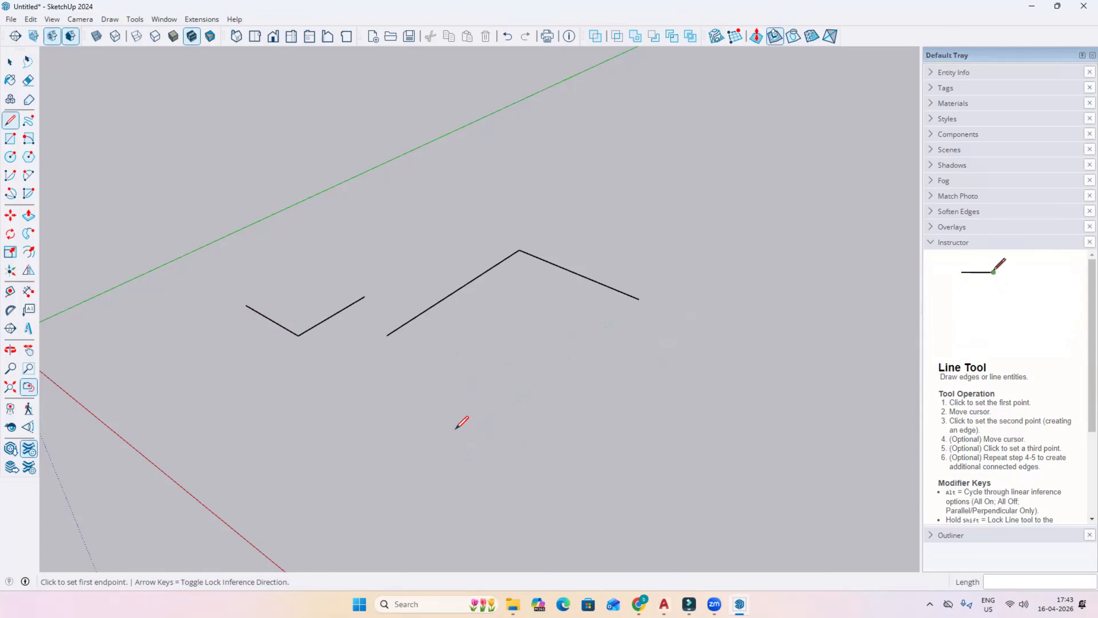
Draw a single slanted edge below the peak, ending the chain by switching to the Select tool
click(10, 65)
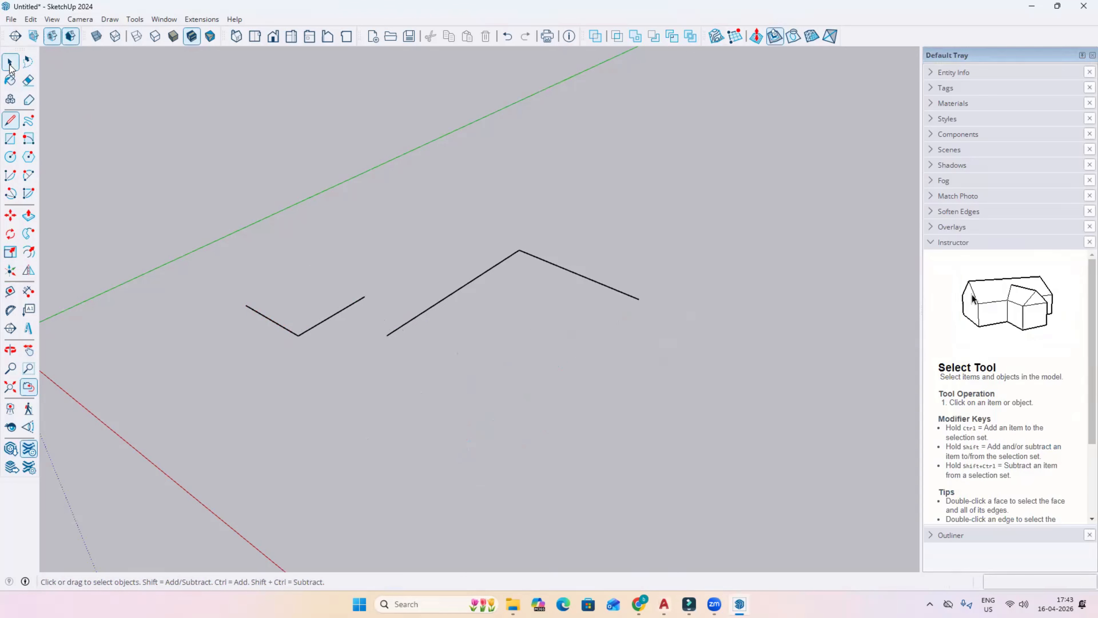
click(10, 122)
click(375, 406)
click(598, 368)
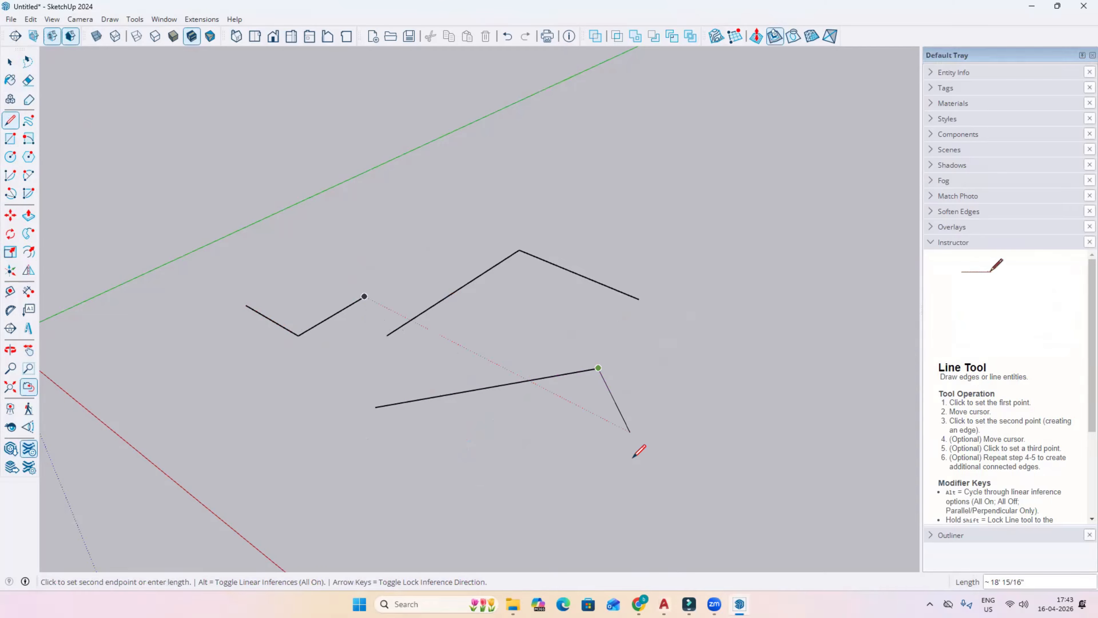
key(space)
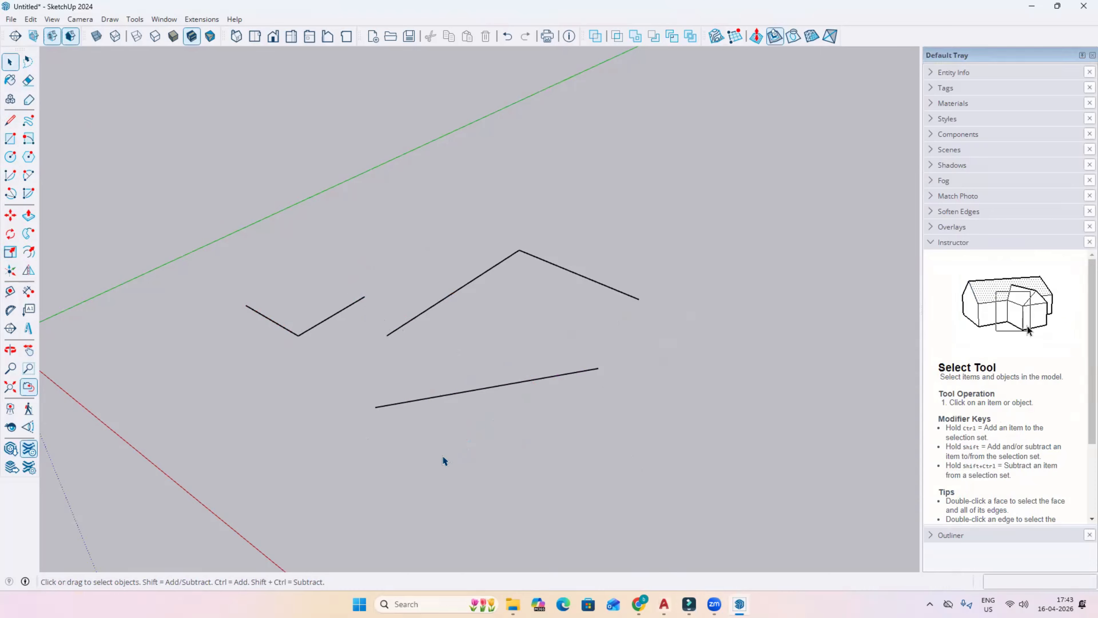
Draw two connected edges starting near the green axis, the second about 21' 9" long and crossing the peak and slanted edge, and return to the Select tool
click(10, 121)
click(268, 211)
click(493, 221)
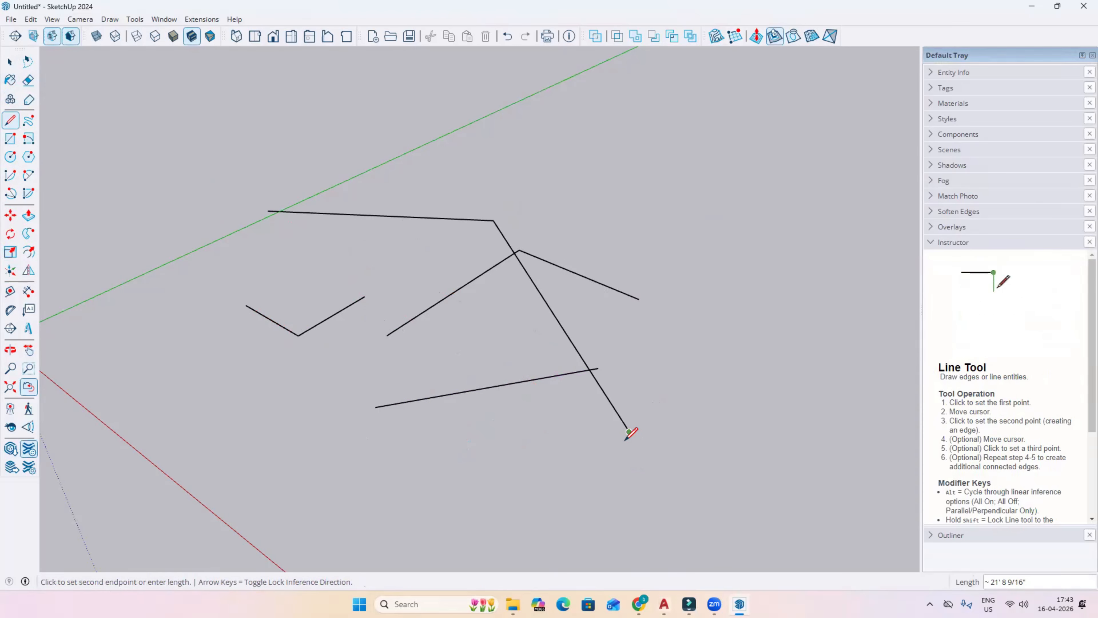
click(630, 432)
click(10, 62)
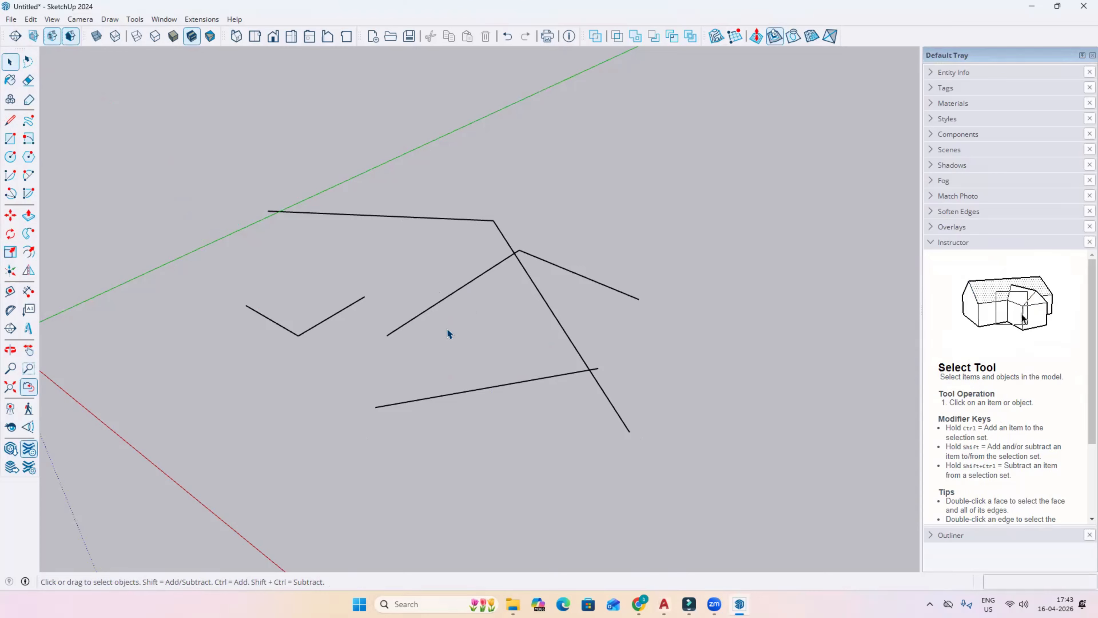
key(r)
click(208, 381)
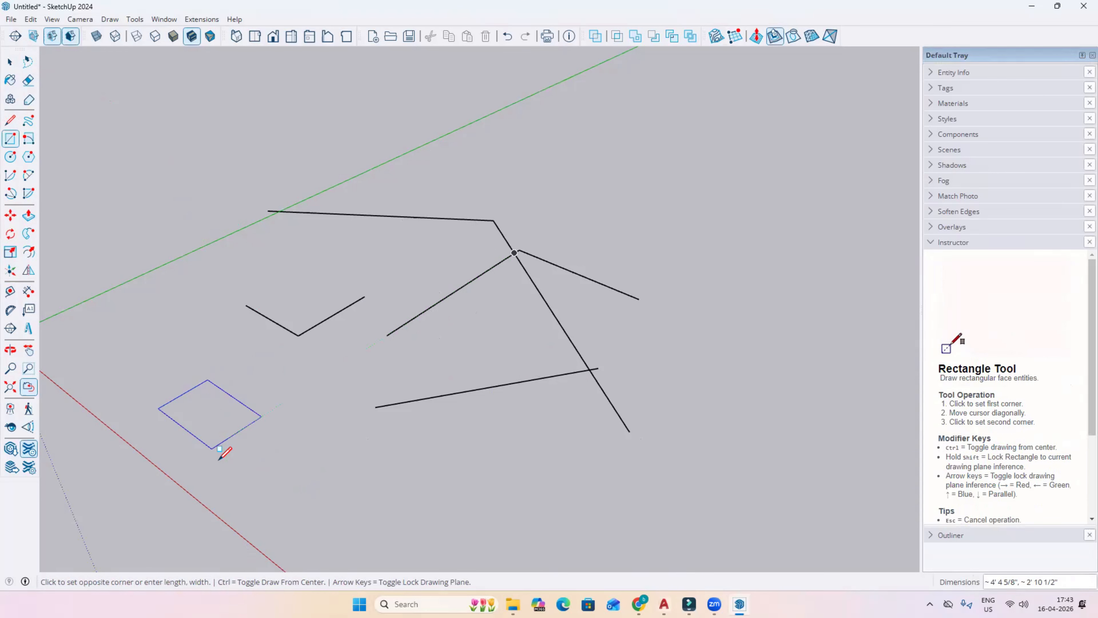
key(space)
scroll(415, 375, down, 2)
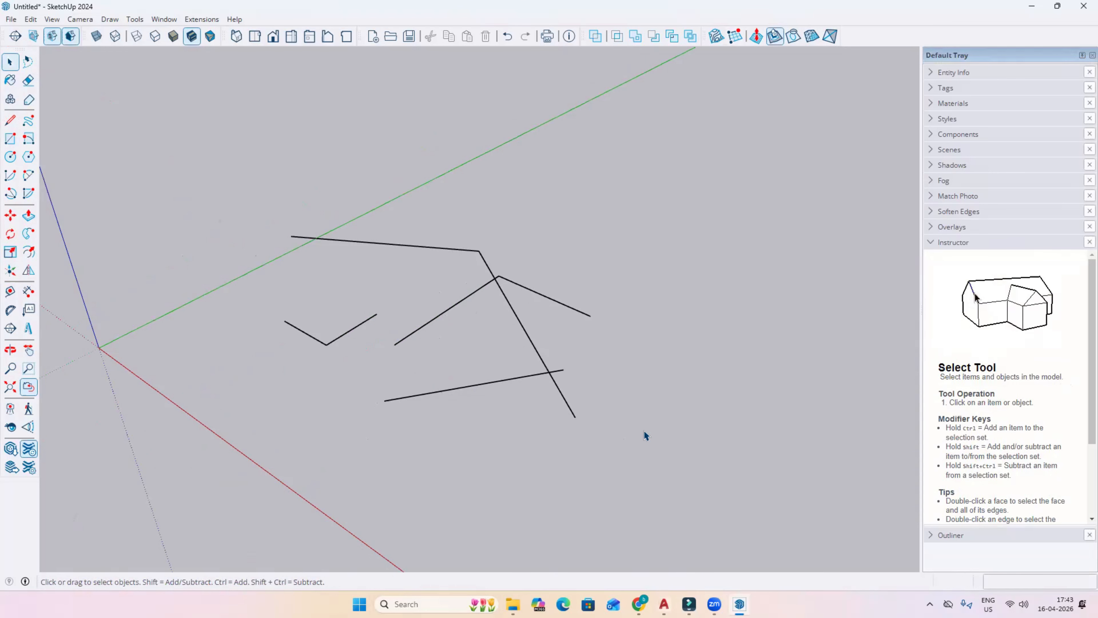
Delete all the practice edges from the model and collapse the Instructor section of the tray
mouse_move(640, 448)
mouse_down()
mouse_move(290, 221)
mouse_move(235, 199)
mouse_up()
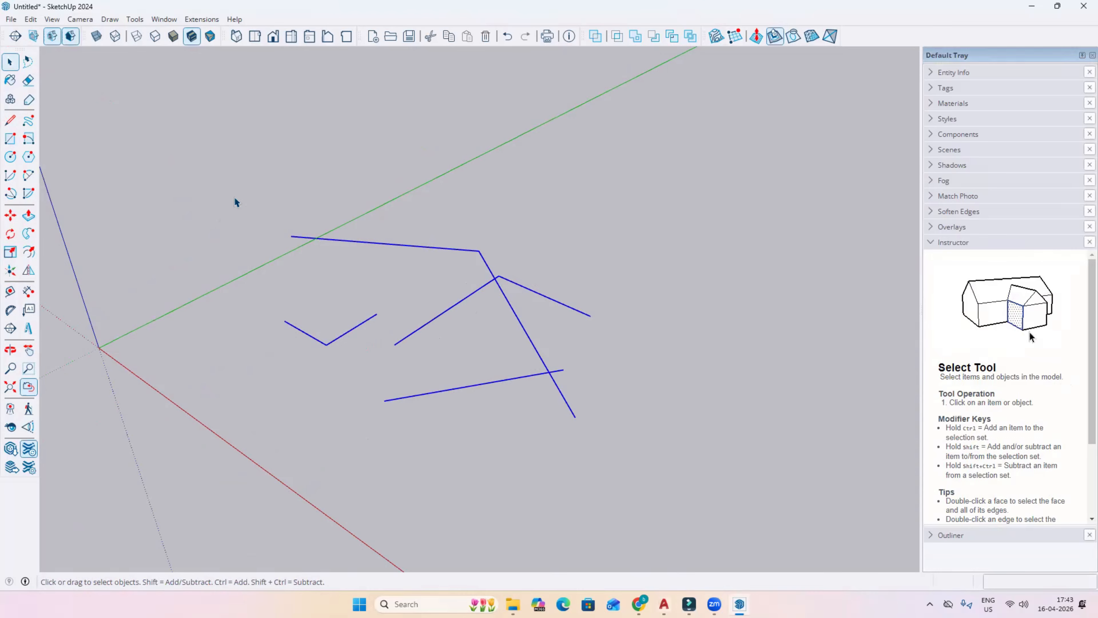
key(Delete)
middle_drag(234, 197, 151, 302)
scroll(151, 302, up, 1)
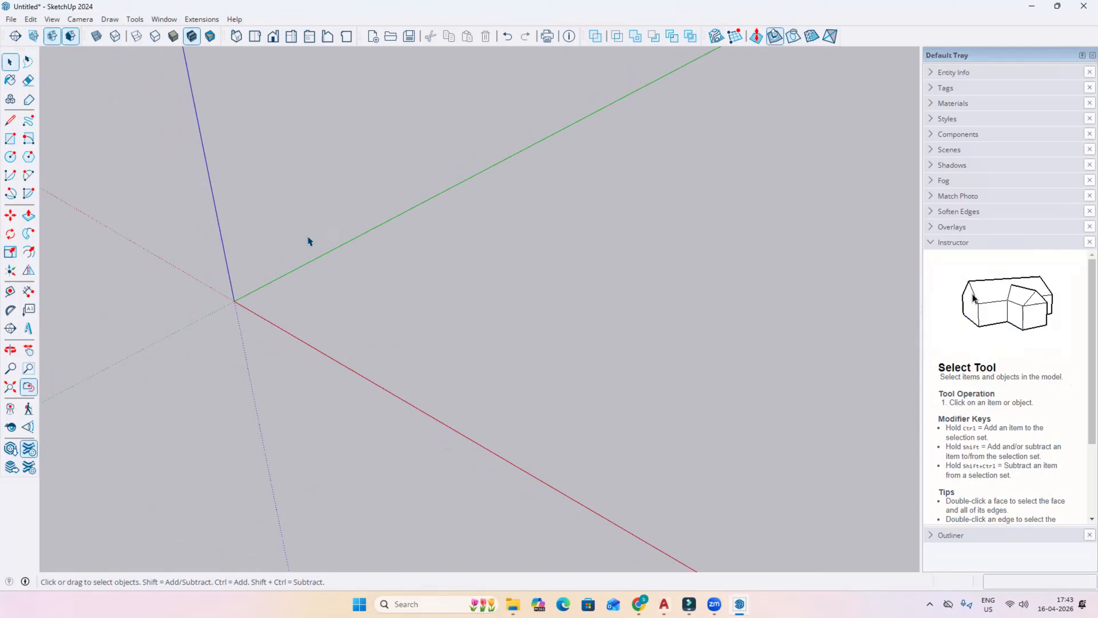
click(944, 244)
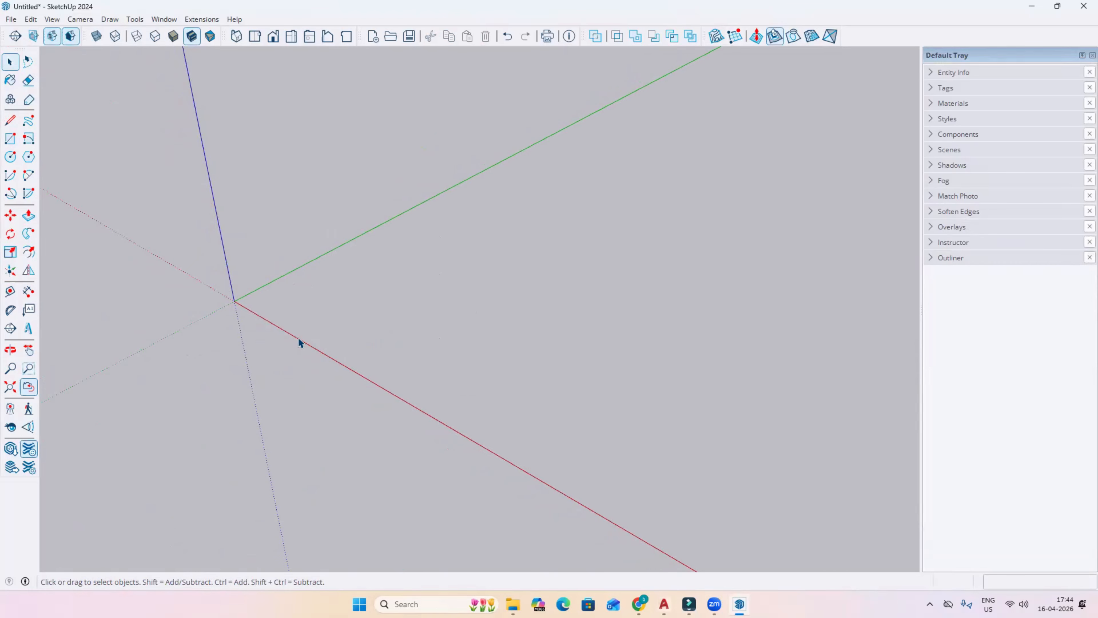
middle_drag(299, 338, 327, 334)
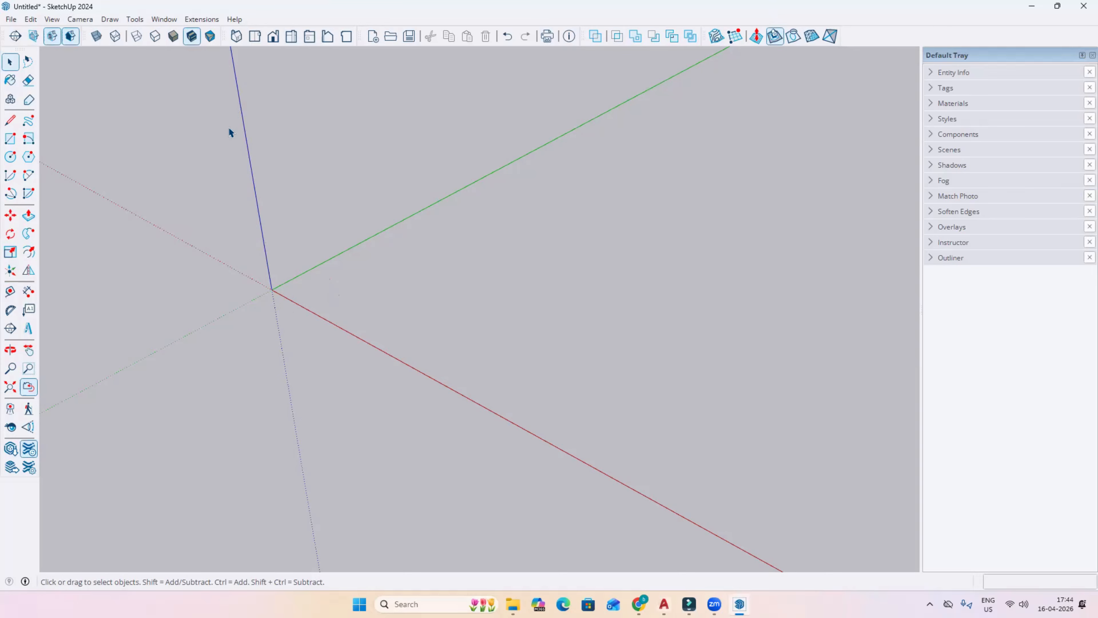
scroll(332, 432, down, 2)
middle_drag(322, 346, 277, 394)
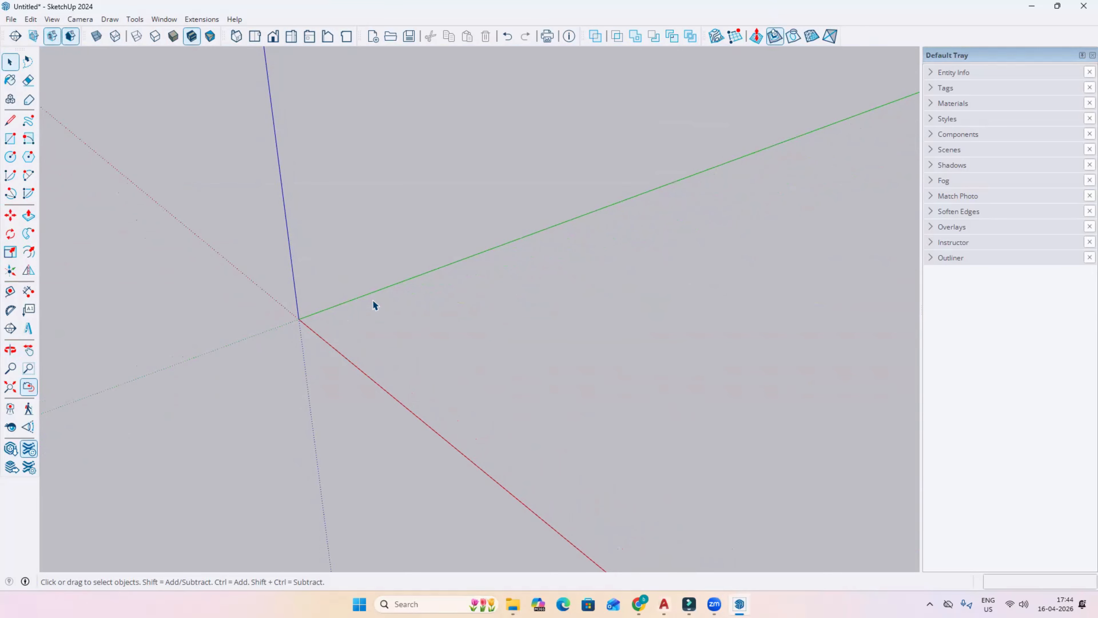
scroll(309, 320, up, 3)
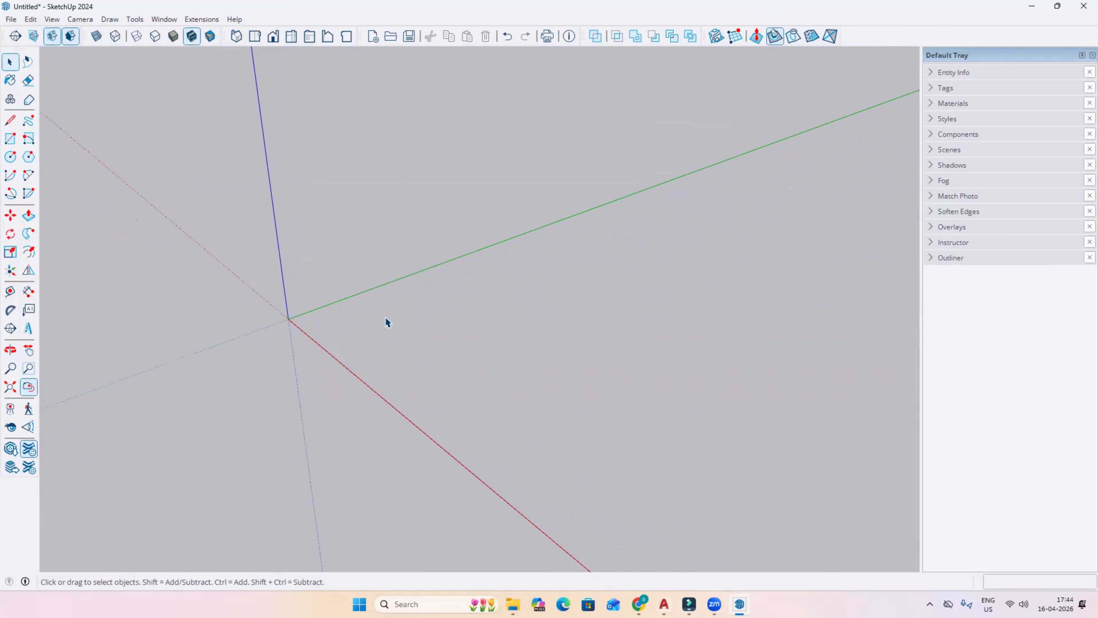
middle_drag(385, 322, 409, 346)
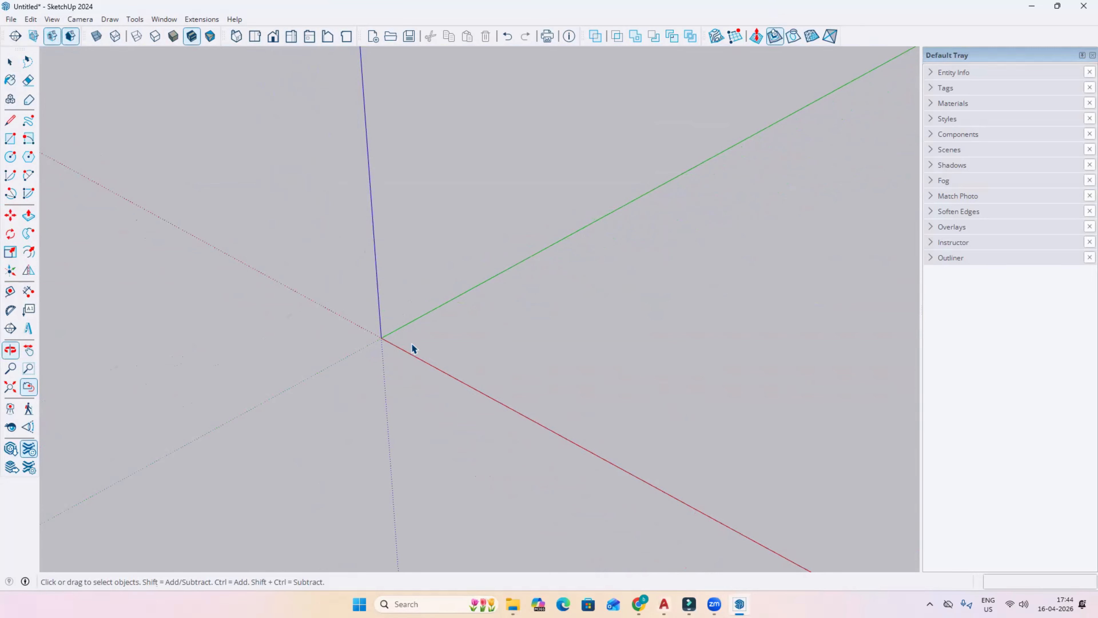
scroll(412, 343, up, 2)
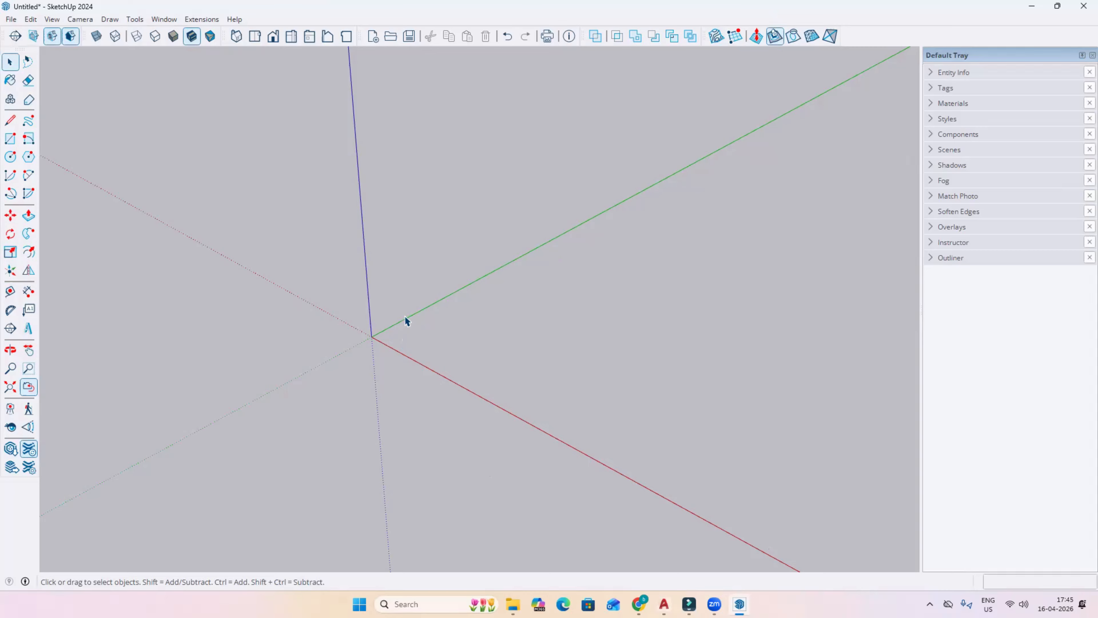
Open the SketchUp Preferences and look through every category from Accessibility to Workspace
click(164, 19)
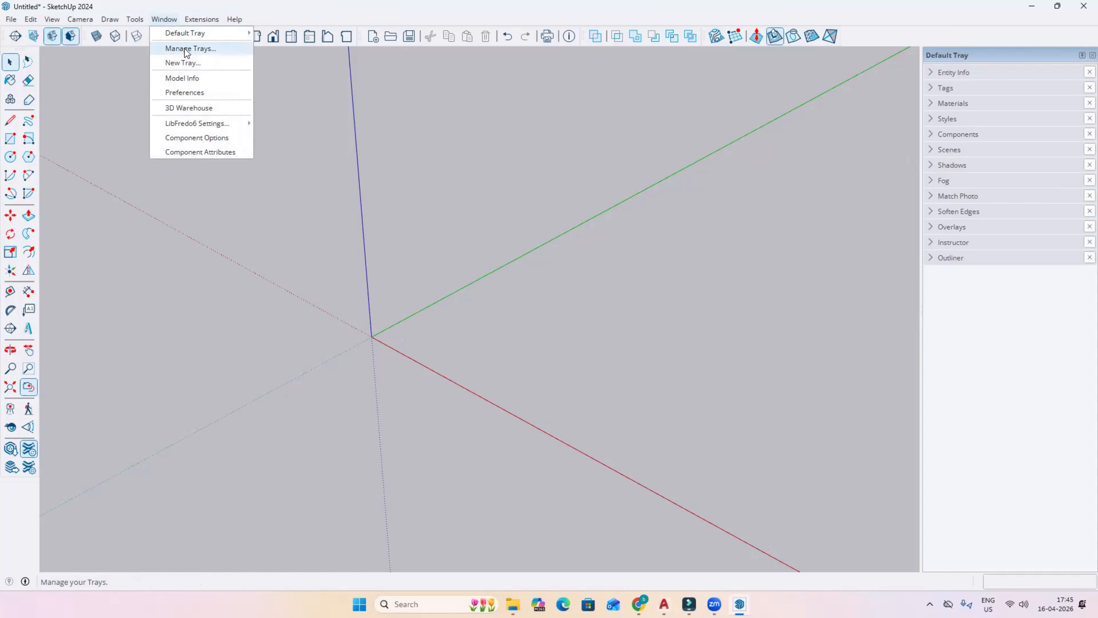
click(196, 92)
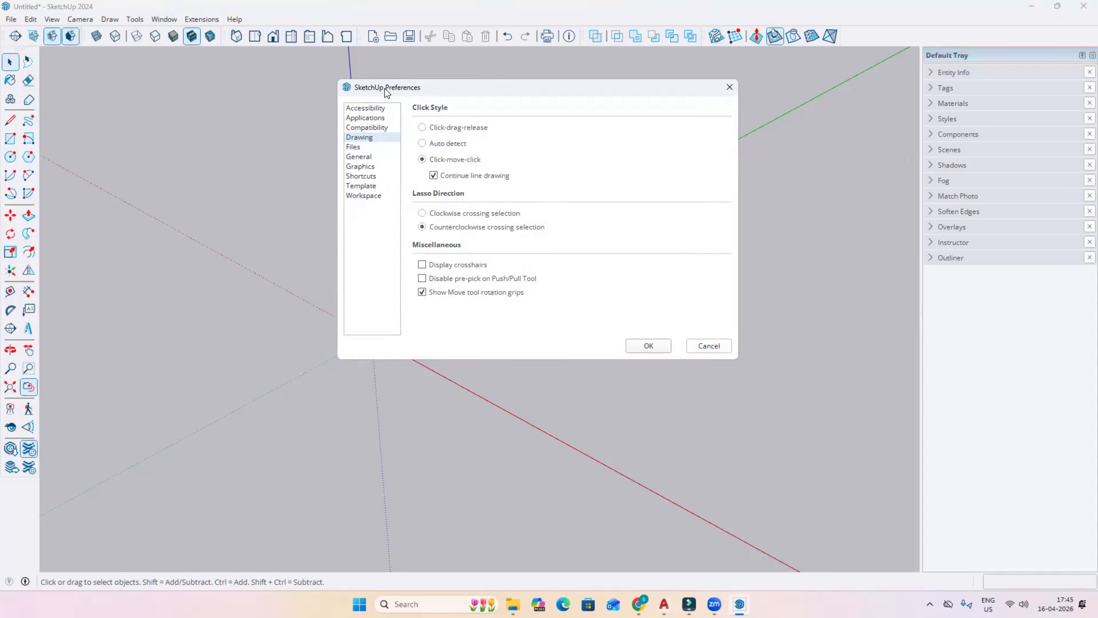
drag(385, 90, 249, 97)
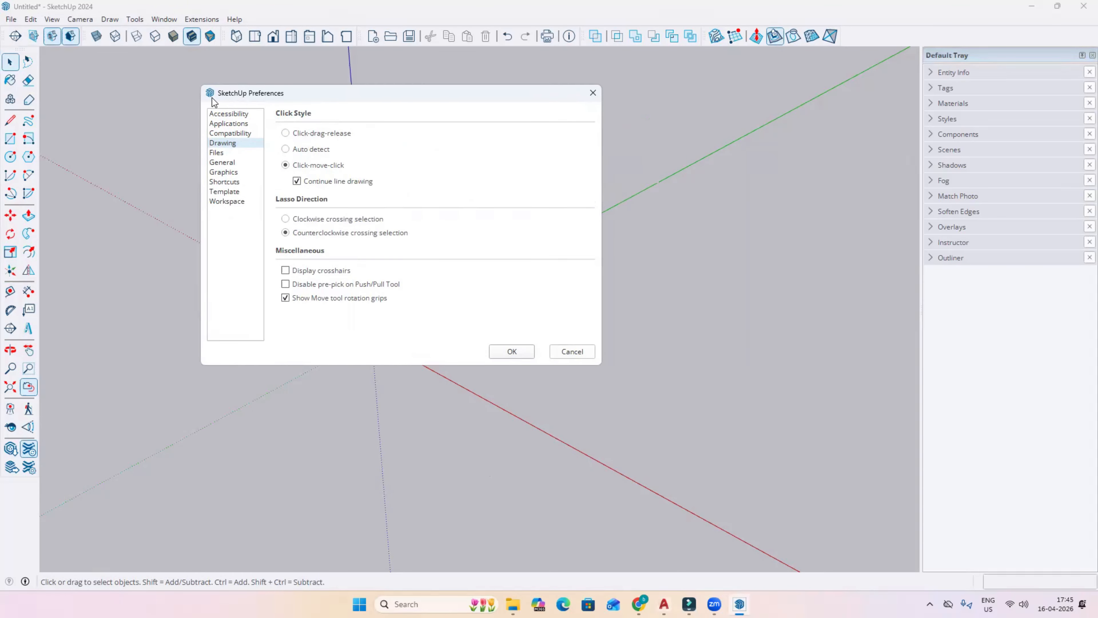
click(232, 114)
click(231, 123)
click(231, 133)
click(232, 152)
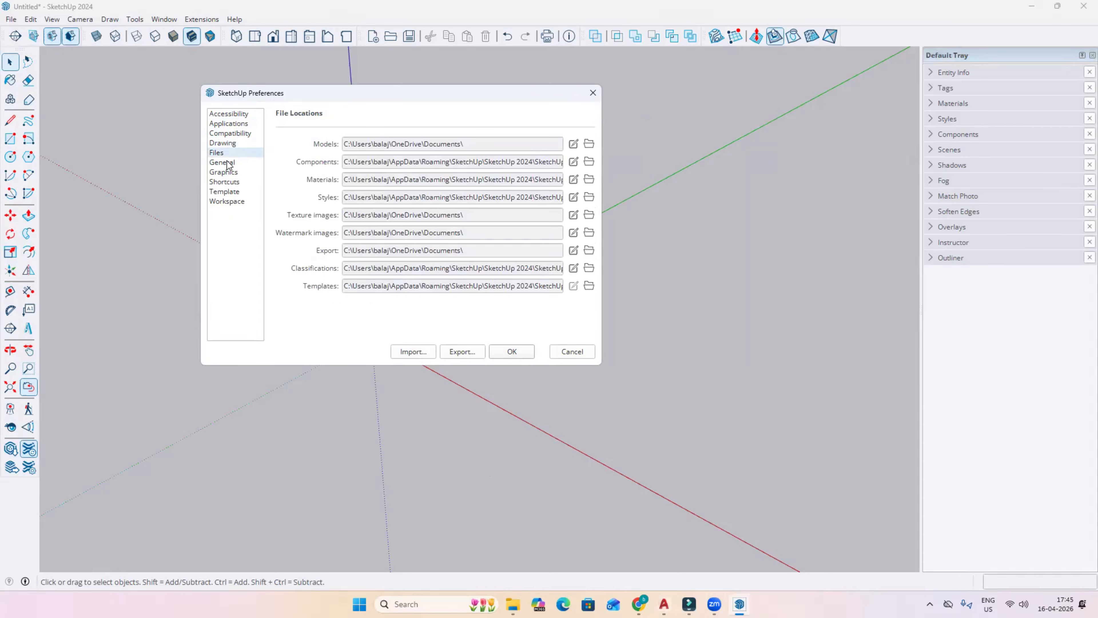
click(230, 162)
click(230, 172)
click(229, 182)
click(228, 192)
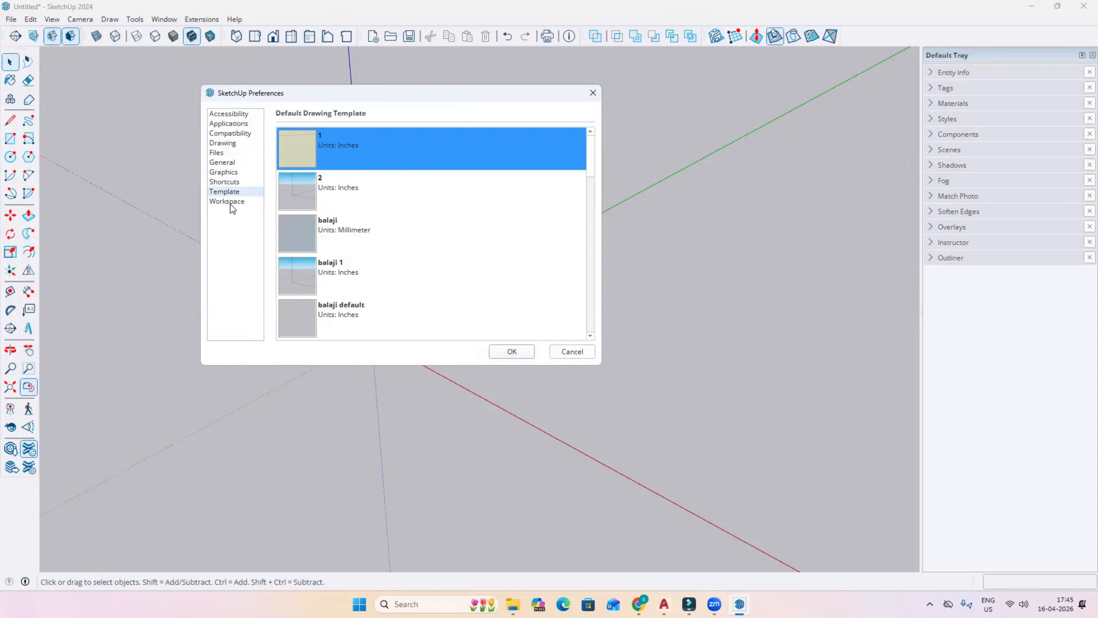
click(230, 201)
Review the Accessibility, Applications, Compatibility, Drawing and Files preferences once more
click(224, 114)
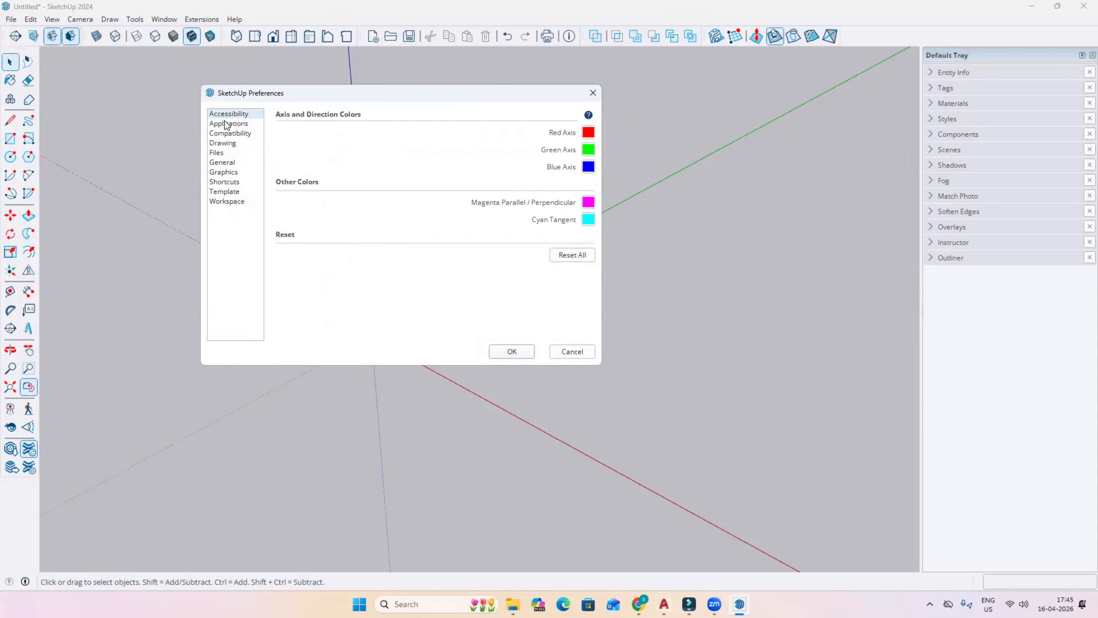
click(225, 123)
click(227, 134)
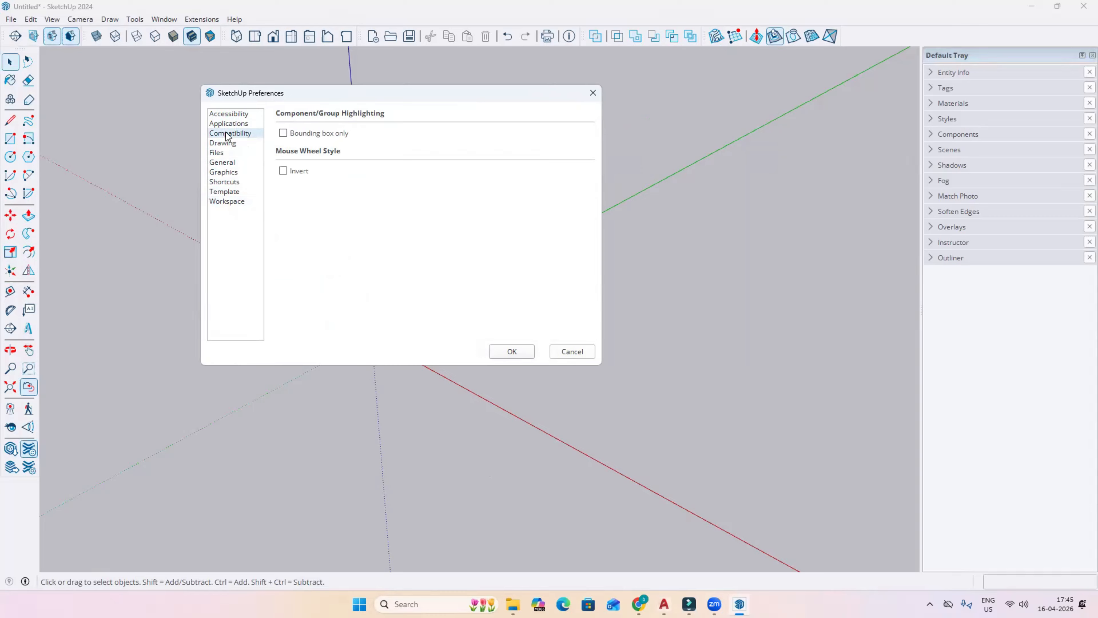
click(227, 143)
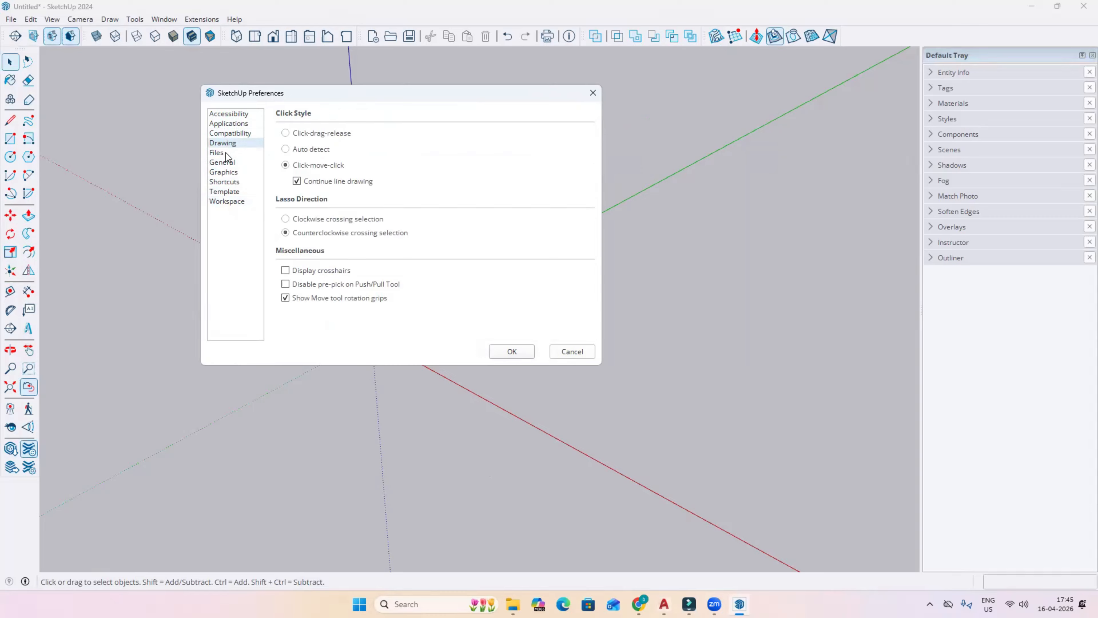
click(225, 154)
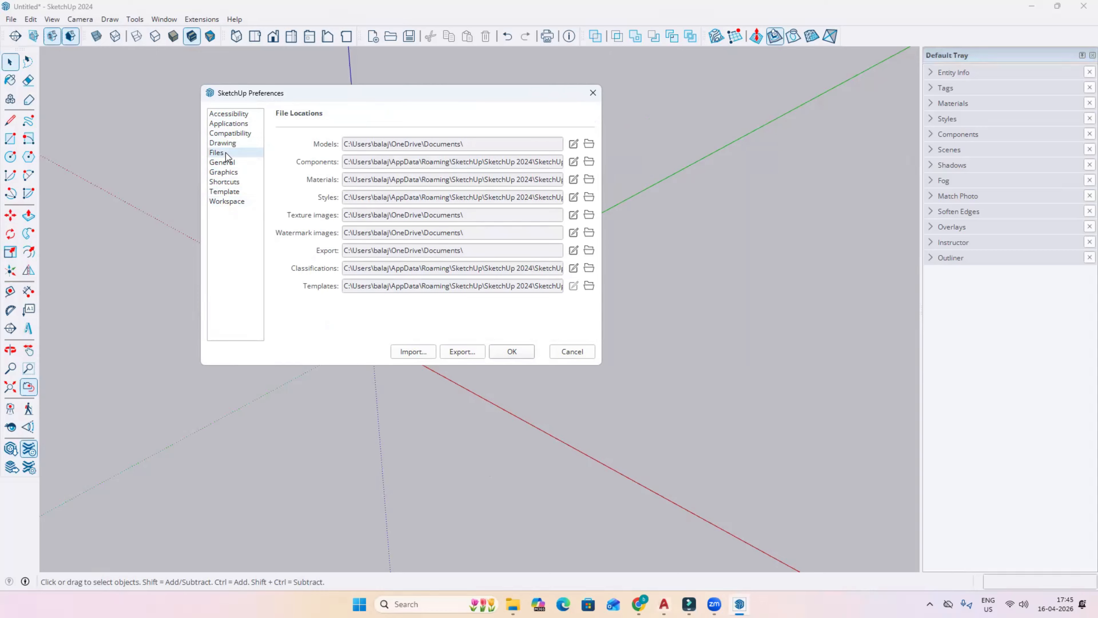
Show the Accessibility color settings and move the Preferences dialog aside to compare them with the model axes
click(233, 113)
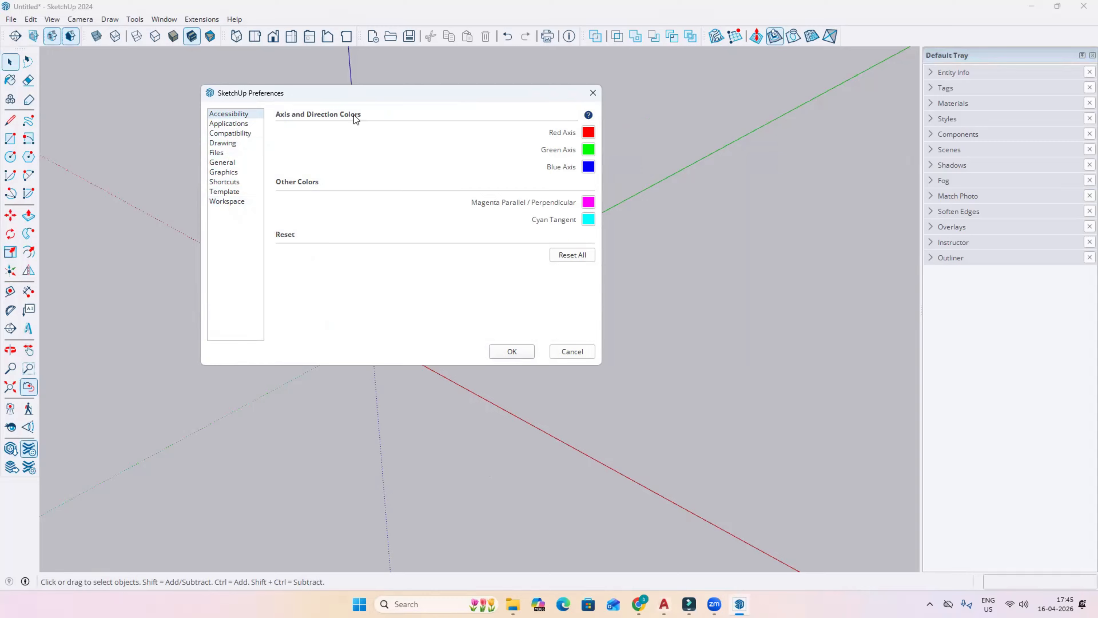
drag(354, 93, 213, 353)
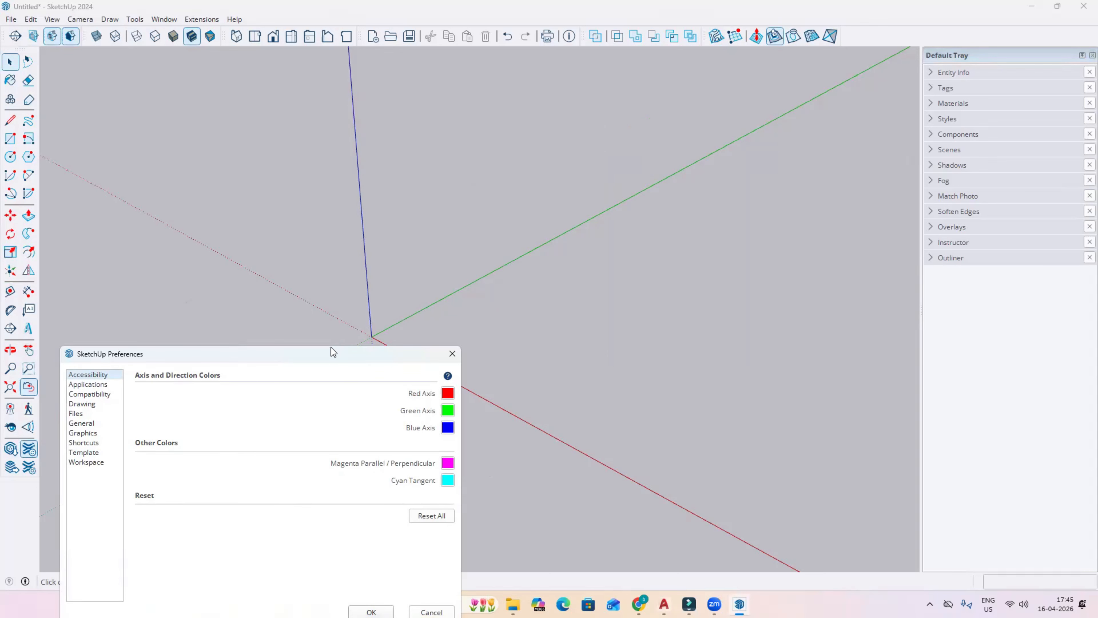
drag(332, 351, 250, 151)
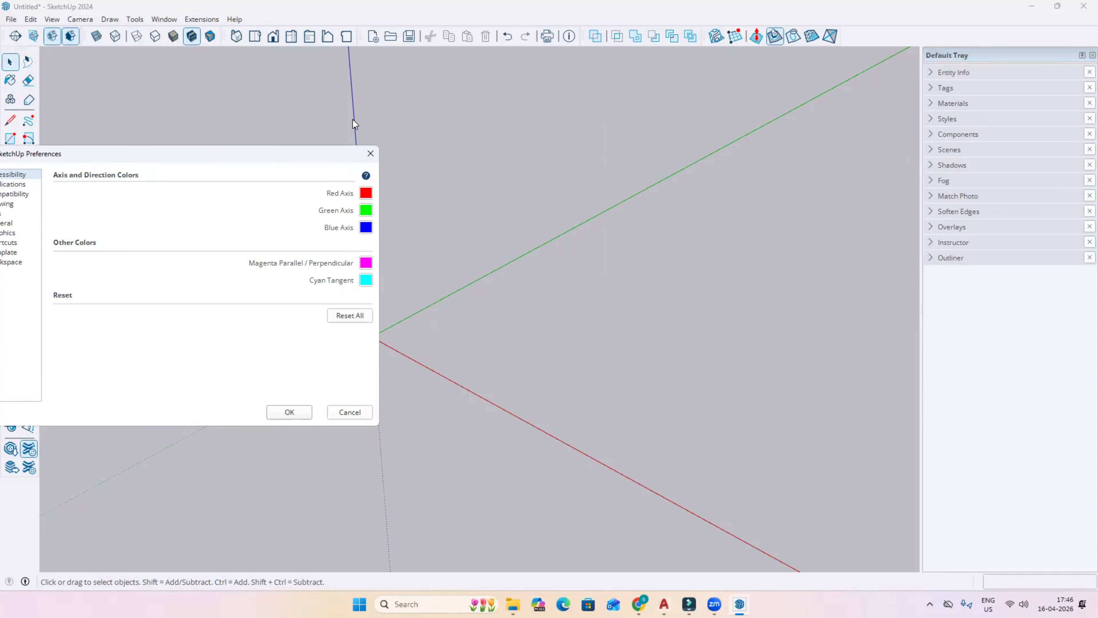
Set the red axis colour to green and the green axis colour to red in the accessibility preferences
drag(307, 152, 253, 146)
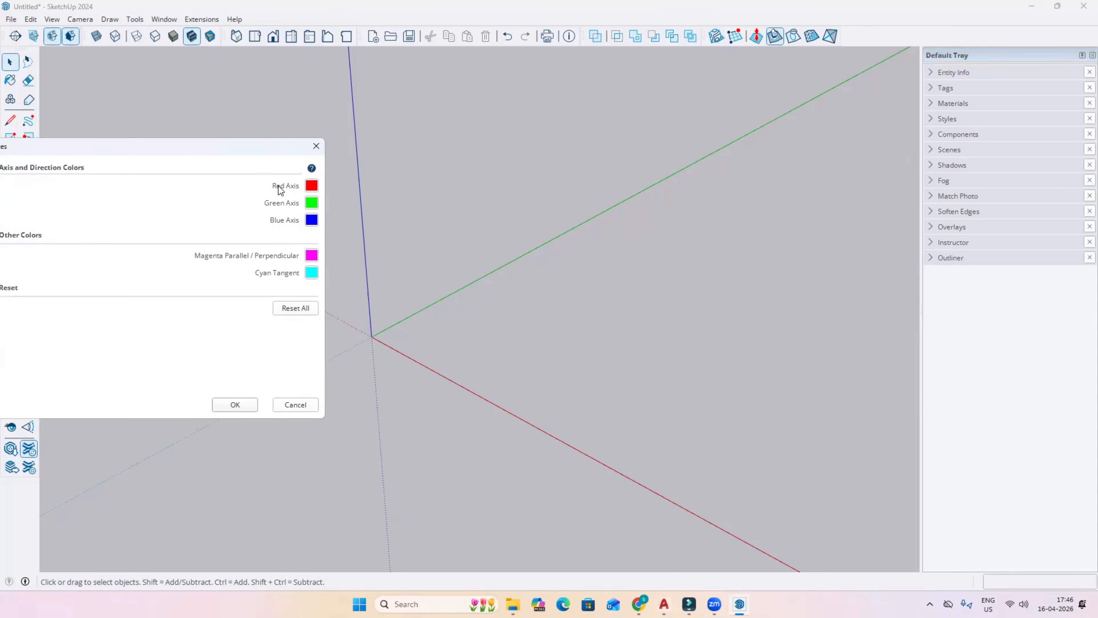
click(311, 186)
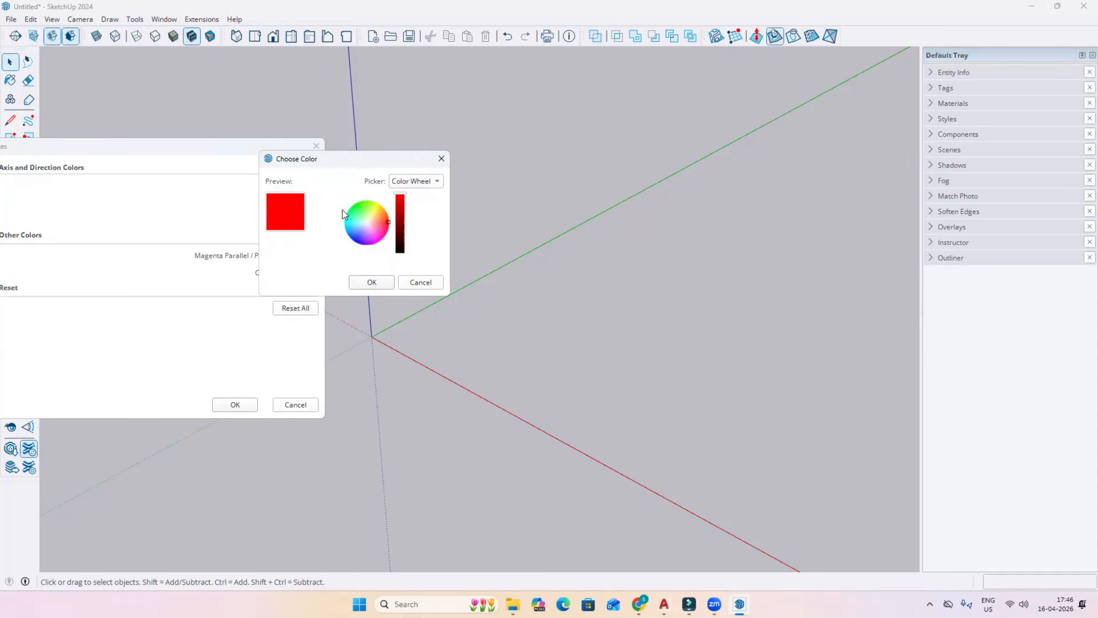
click(356, 203)
click(365, 280)
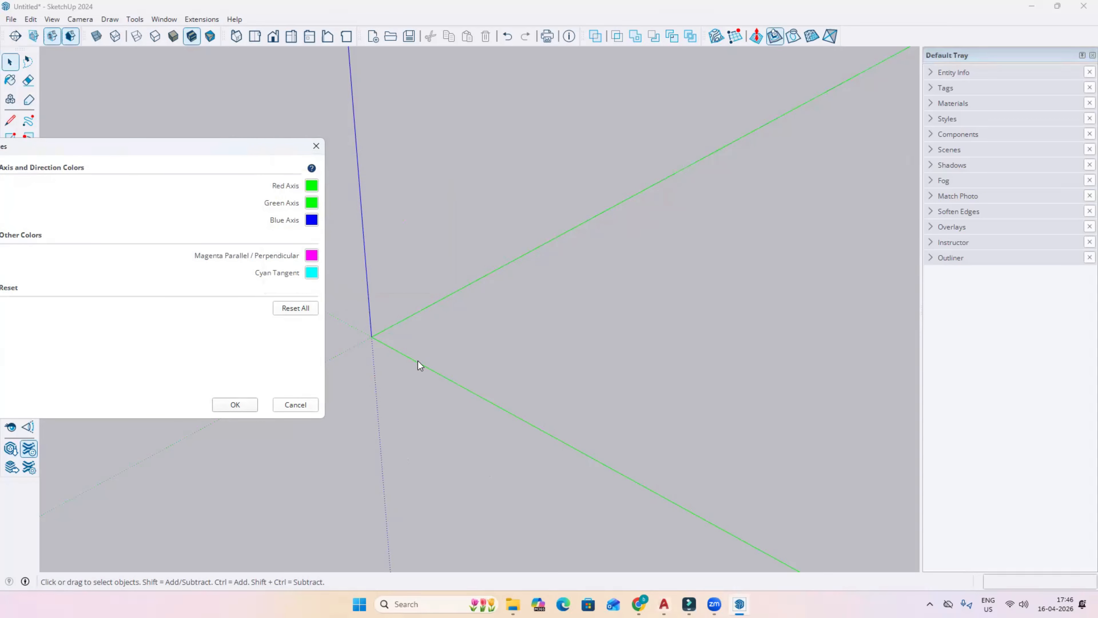
click(312, 203)
click(386, 221)
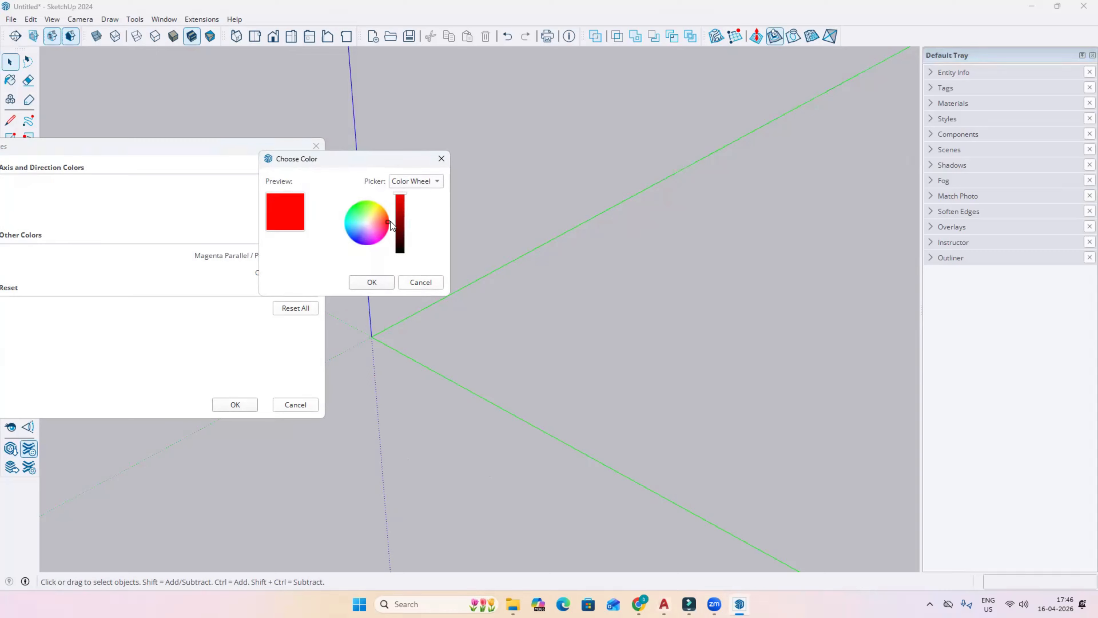
click(381, 282)
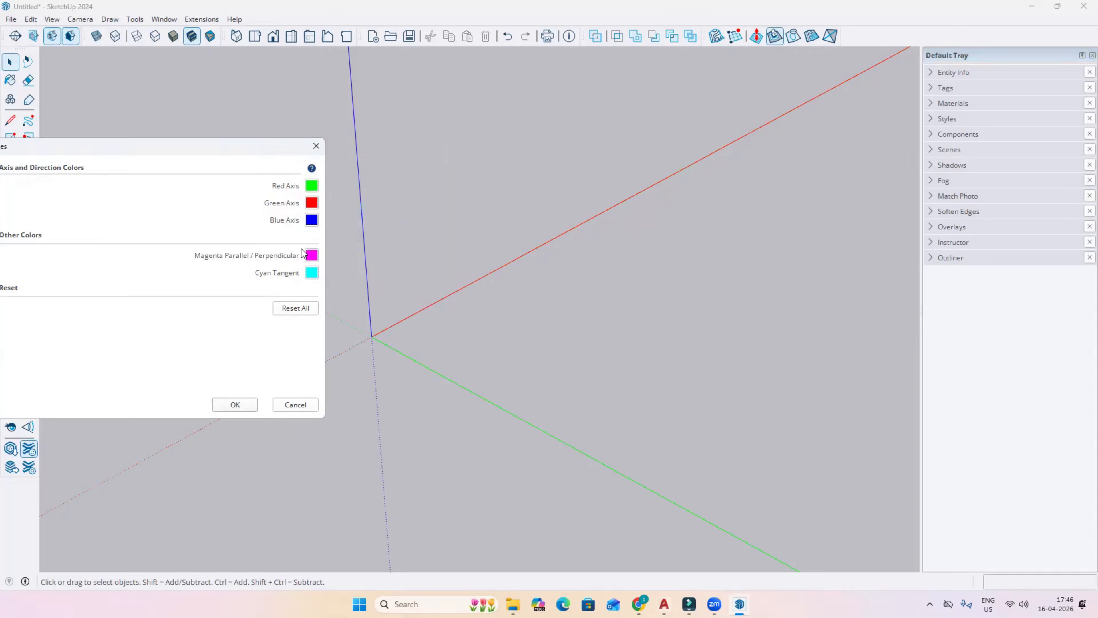
Change the blue axis colour to golden yellow and reset all accessibility colours to their defaults
click(311, 220)
drag(371, 213, 381, 205)
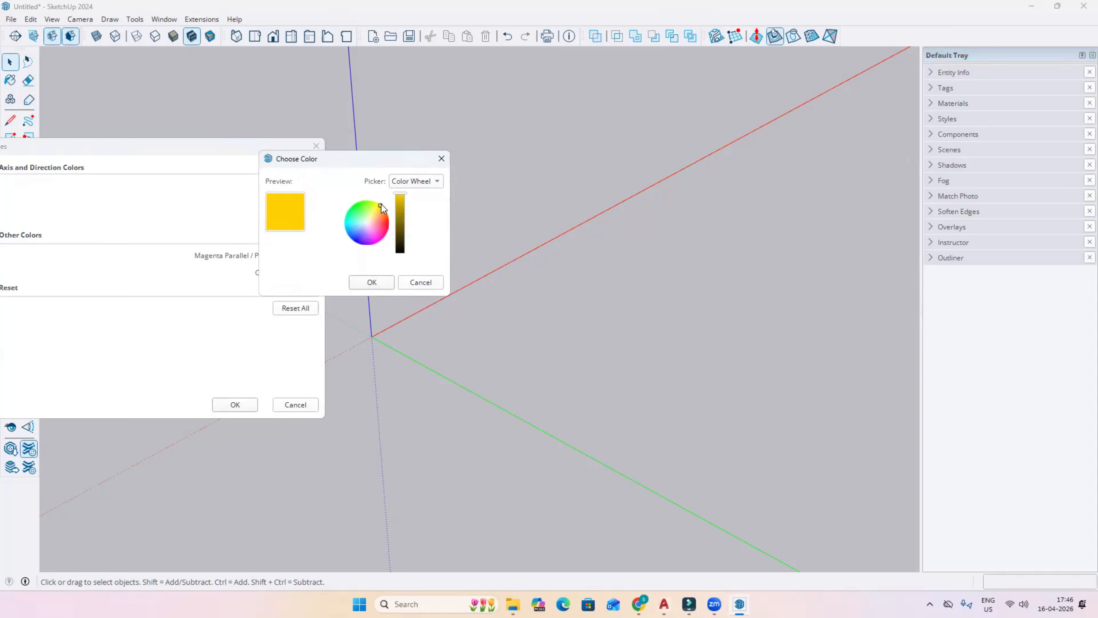
click(371, 282)
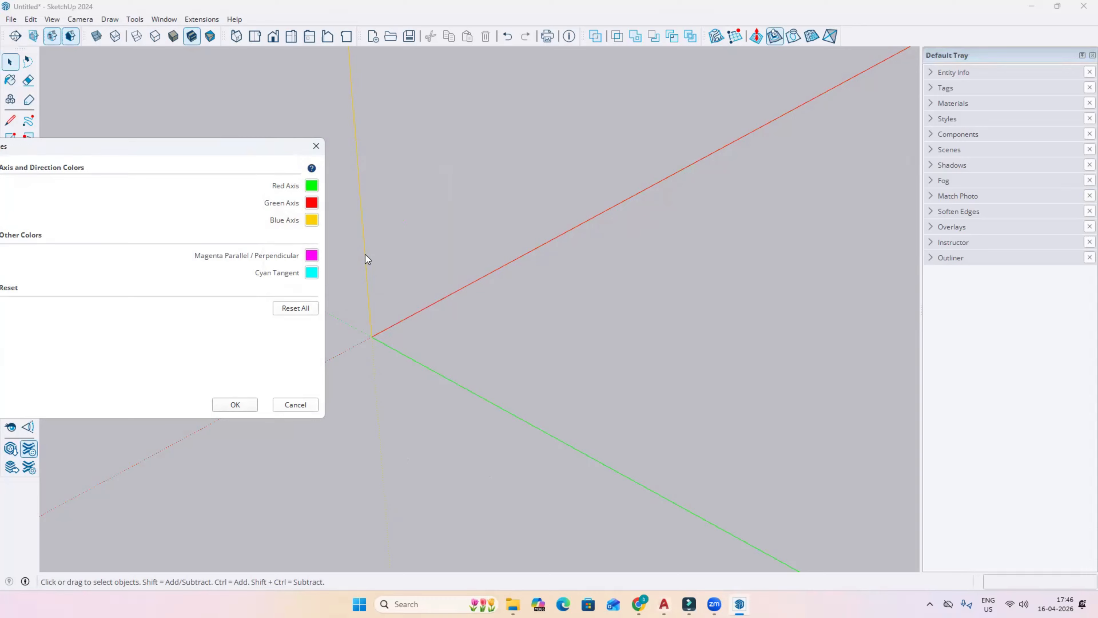
click(298, 309)
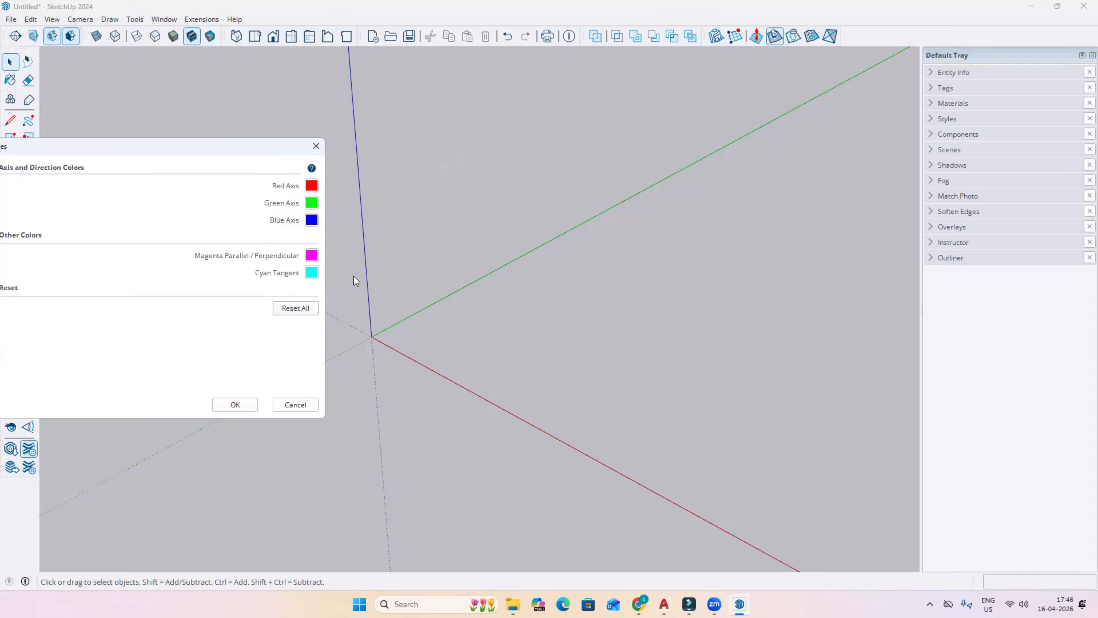
Change the blue axis colour to bright yellow and reset all colours, leaving the preferences without applying changes
click(311, 220)
click(379, 203)
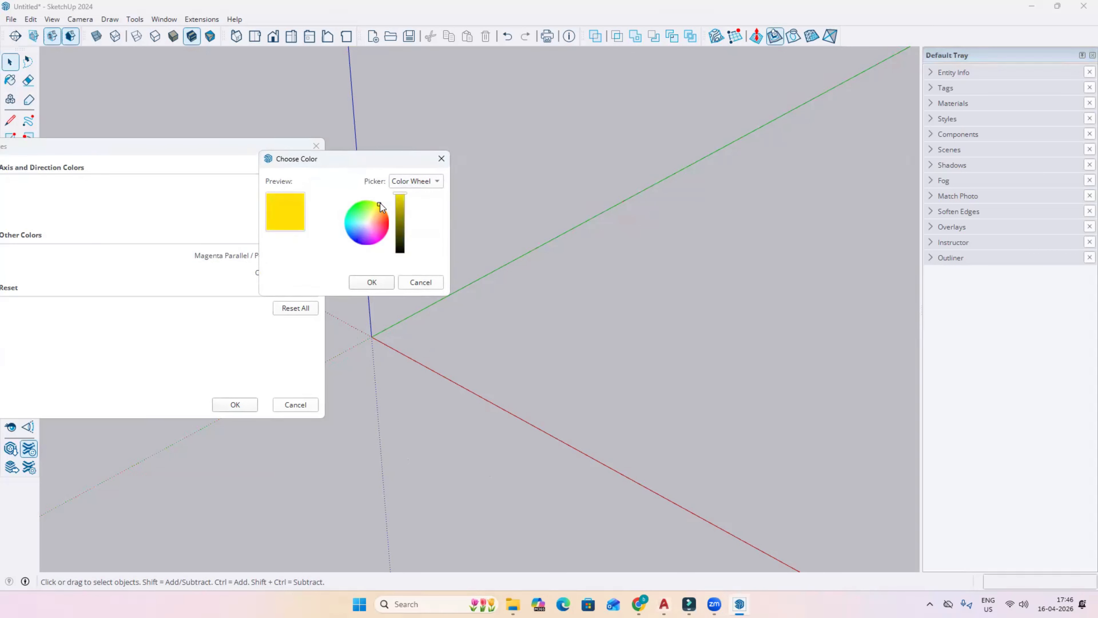
click(372, 284)
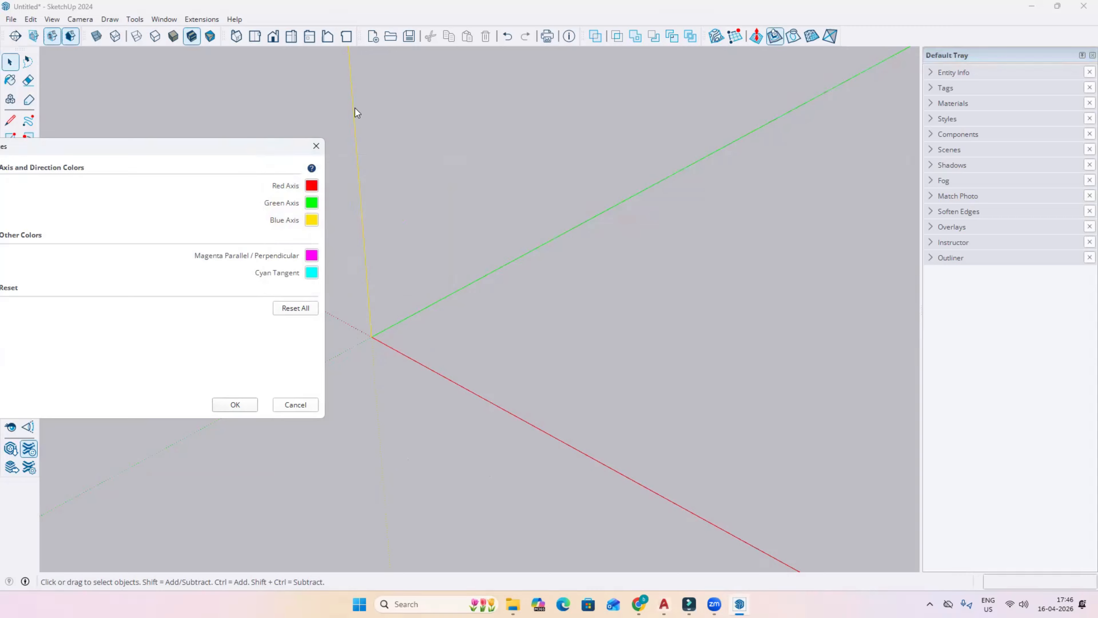
click(304, 307)
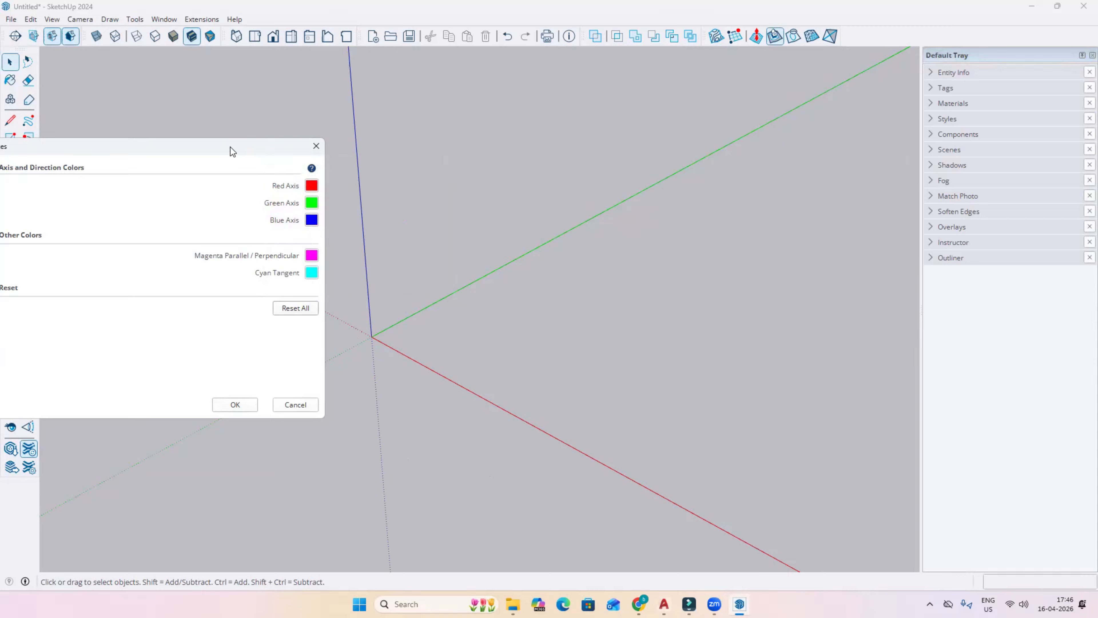
drag(233, 146, 302, 122)
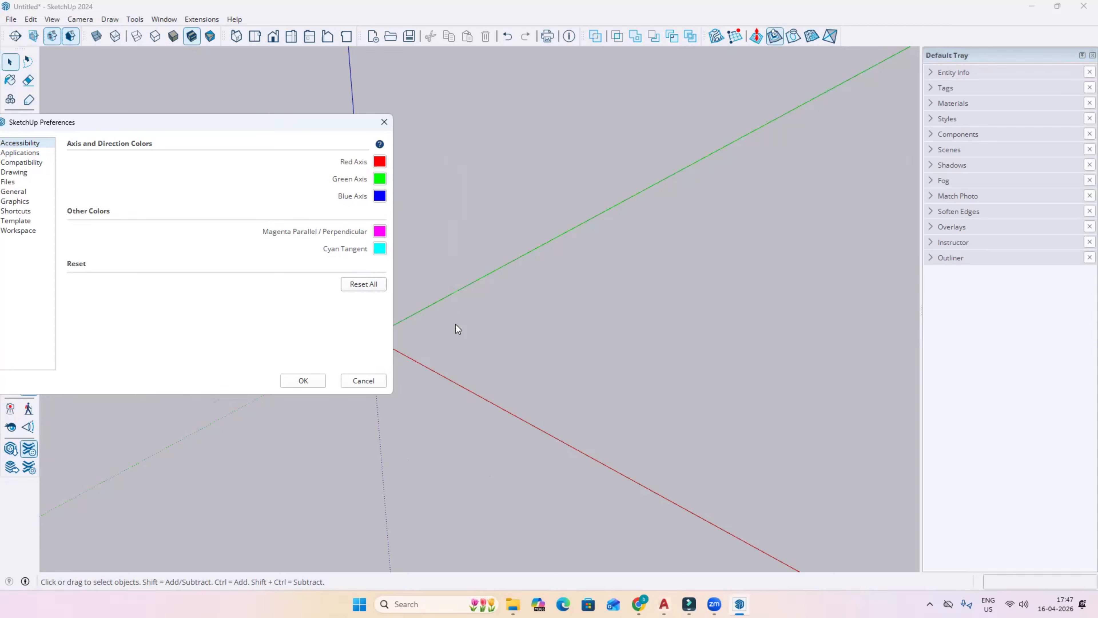
click(371, 380)
Draw an edge off-axis near the origin and a second edge about 3' long from its end, perpendicular to it
middle_drag(522, 322, 458, 368)
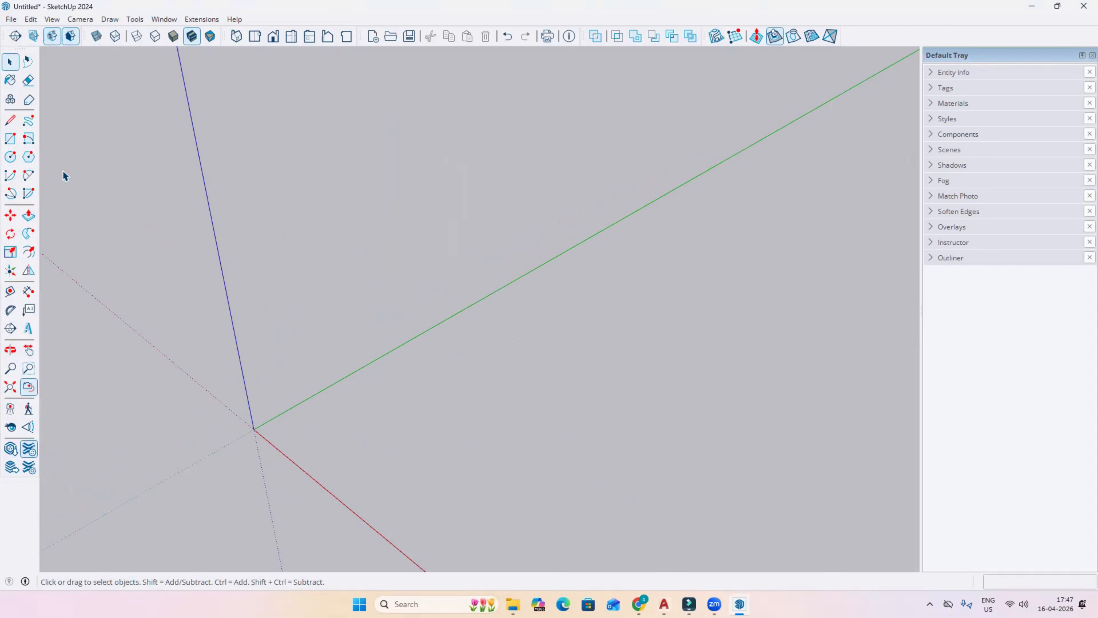
click(10, 121)
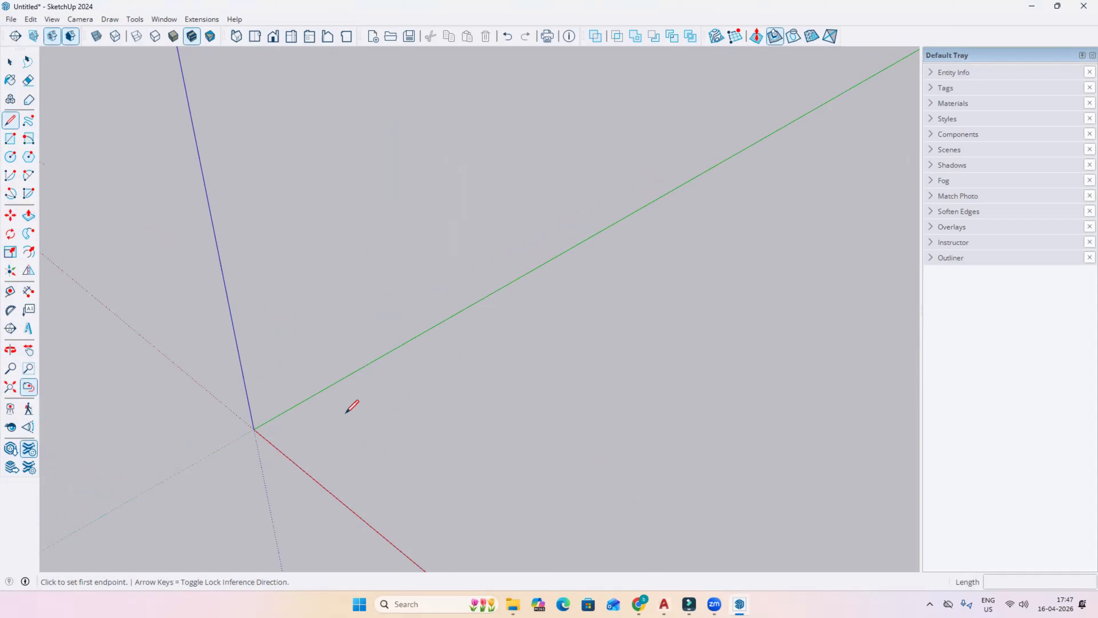
click(340, 428)
click(514, 414)
middle_drag(608, 378, 584, 393)
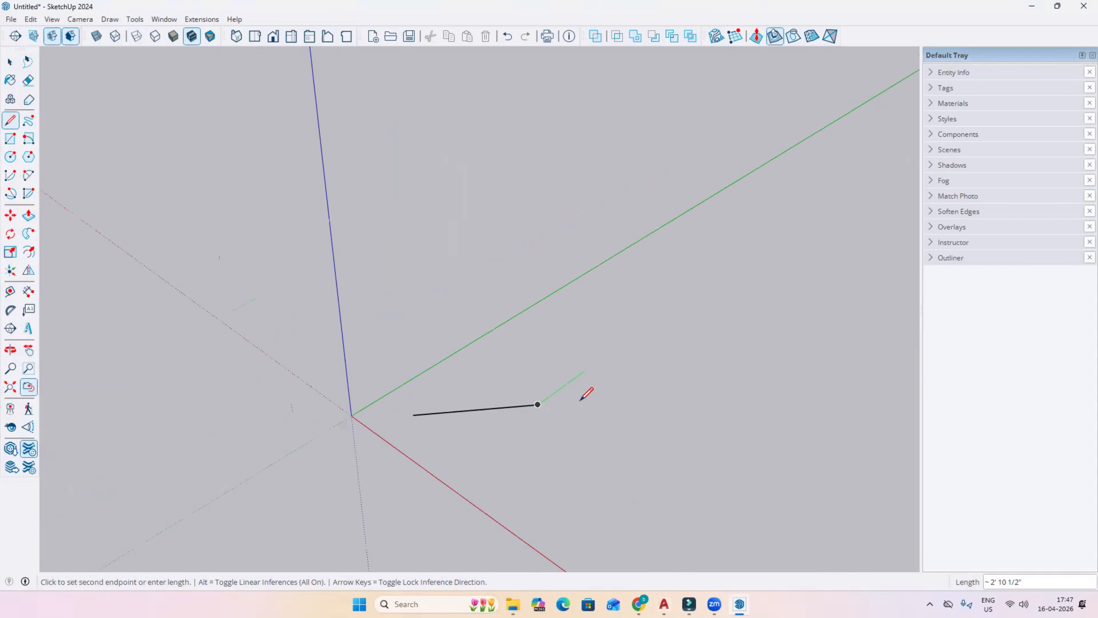
scroll(557, 462, up, 2)
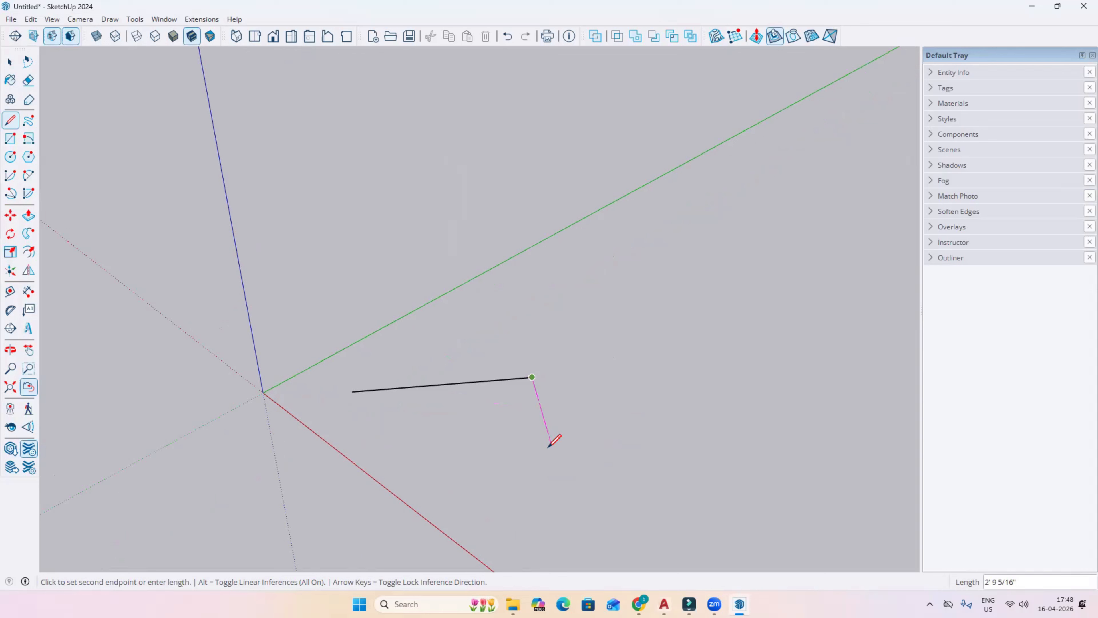
click(555, 456)
key(space)
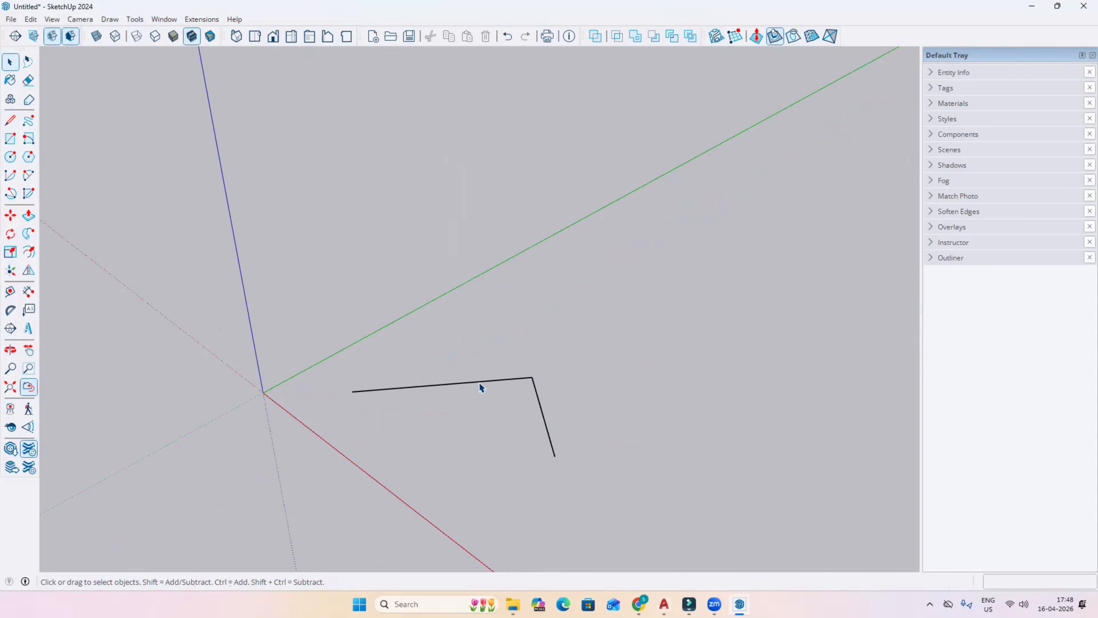
Select the perpendicular edge and examine the corner where it meets the first edge
click(478, 383)
middle_drag(577, 414, 601, 429)
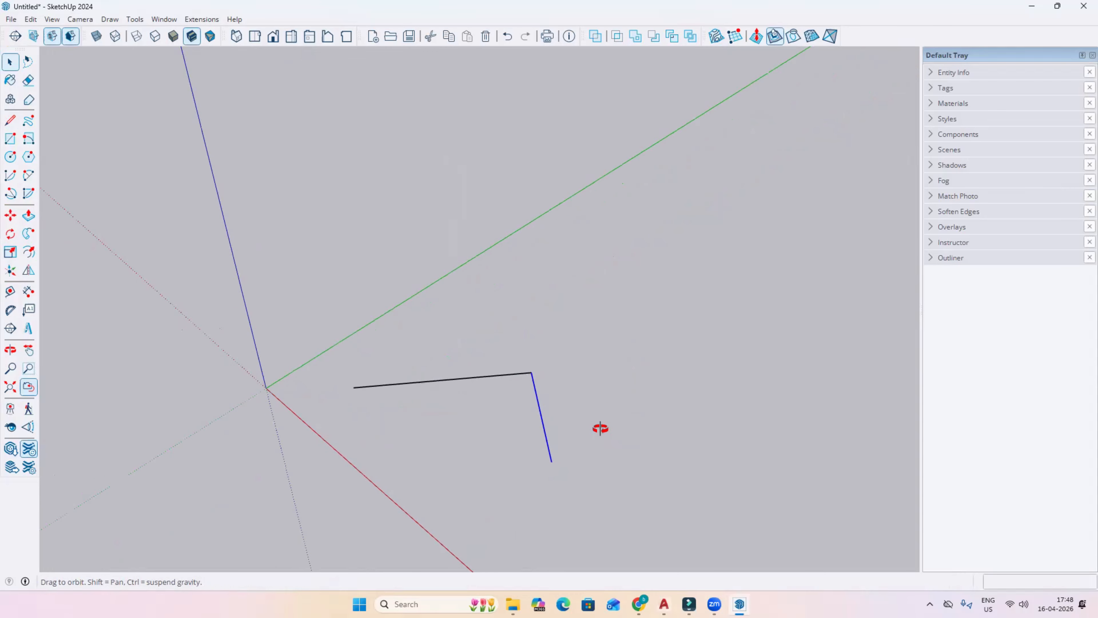
scroll(525, 358, up, 5)
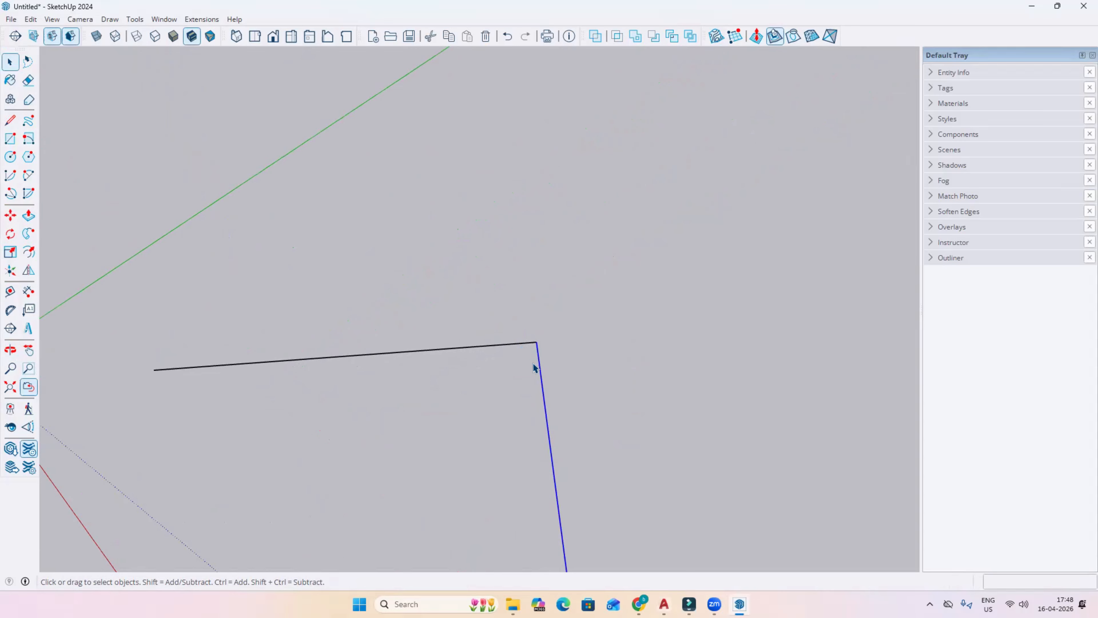
scroll(519, 372, down, 5)
middle_drag(516, 394, 477, 286)
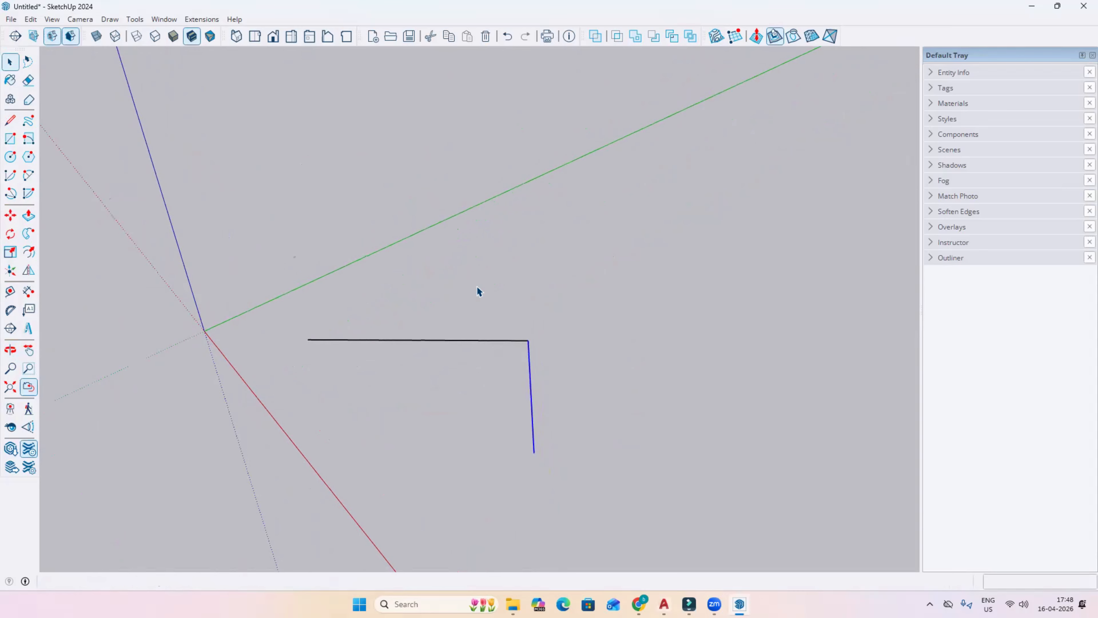
Draw a third edge from the free end of the perpendicular edge, at a right angle to it and away from the origin
scroll(477, 286, down, 1)
key(l)
scroll(450, 381, down, 2)
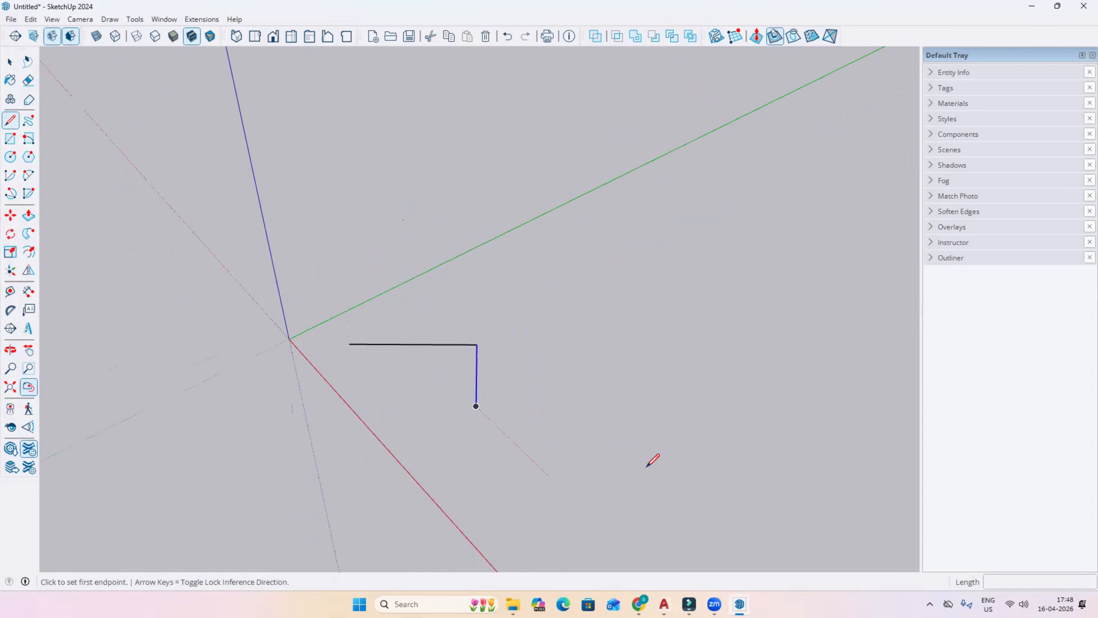
click(476, 406)
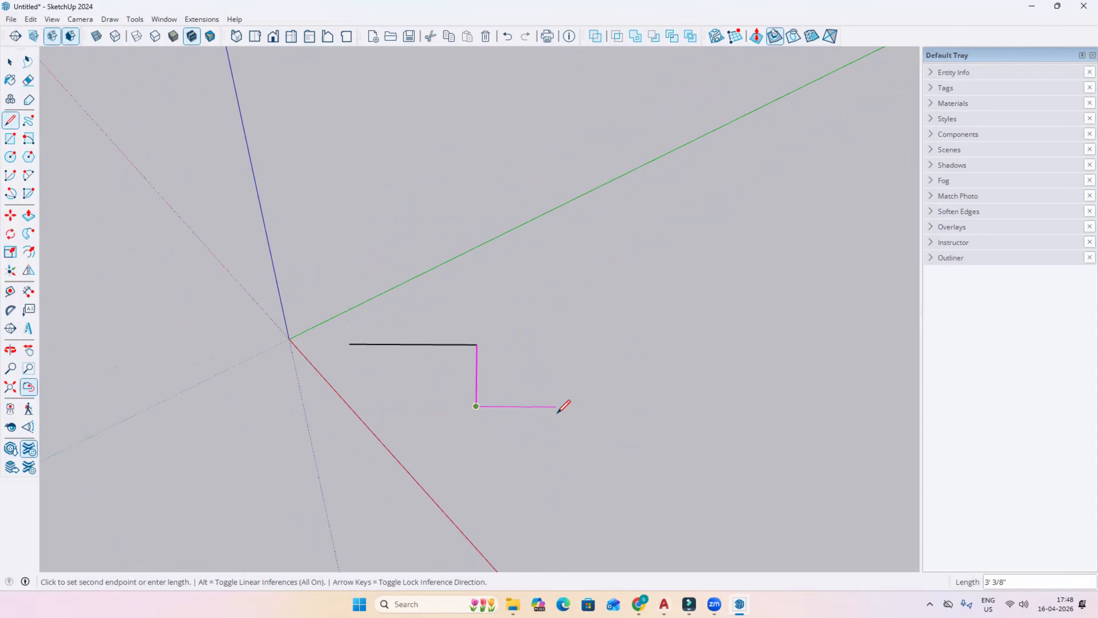
scroll(558, 412, up, 2)
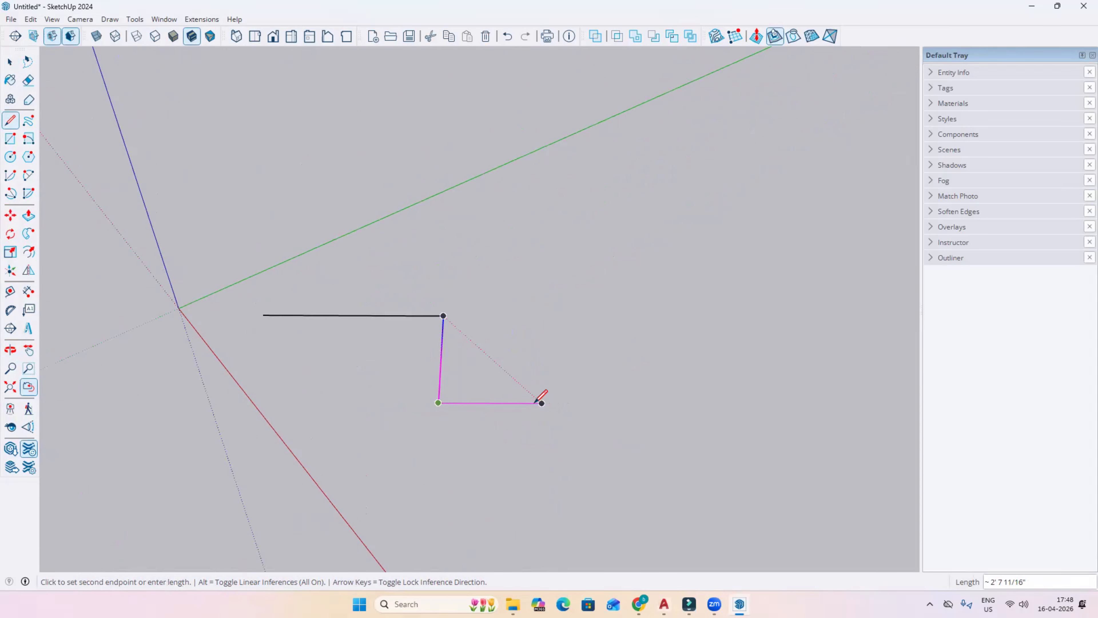
click(596, 396)
key(space)
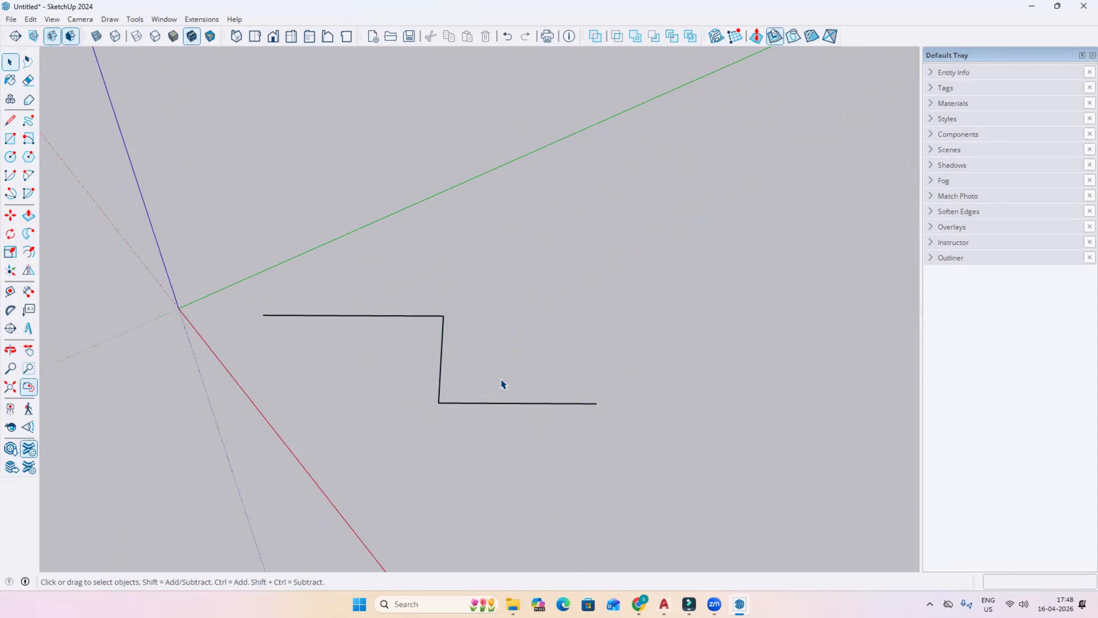
Draw a separate edge about 2' 10" long between the first and third edges, parallel to the third edge
middle_drag(499, 381, 449, 367)
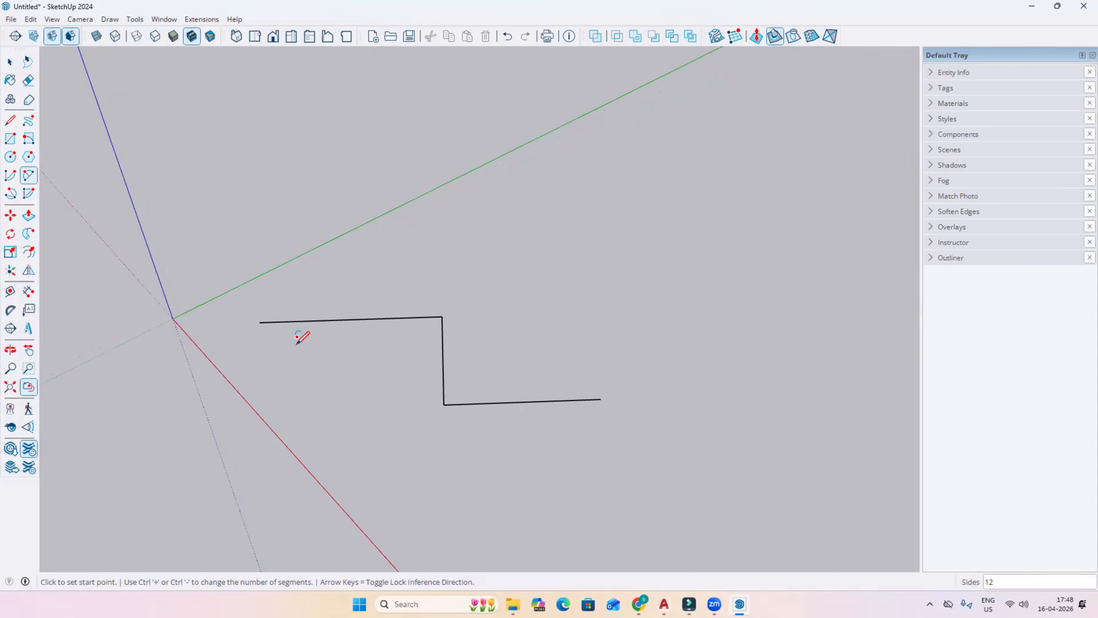
key(l)
click(280, 367)
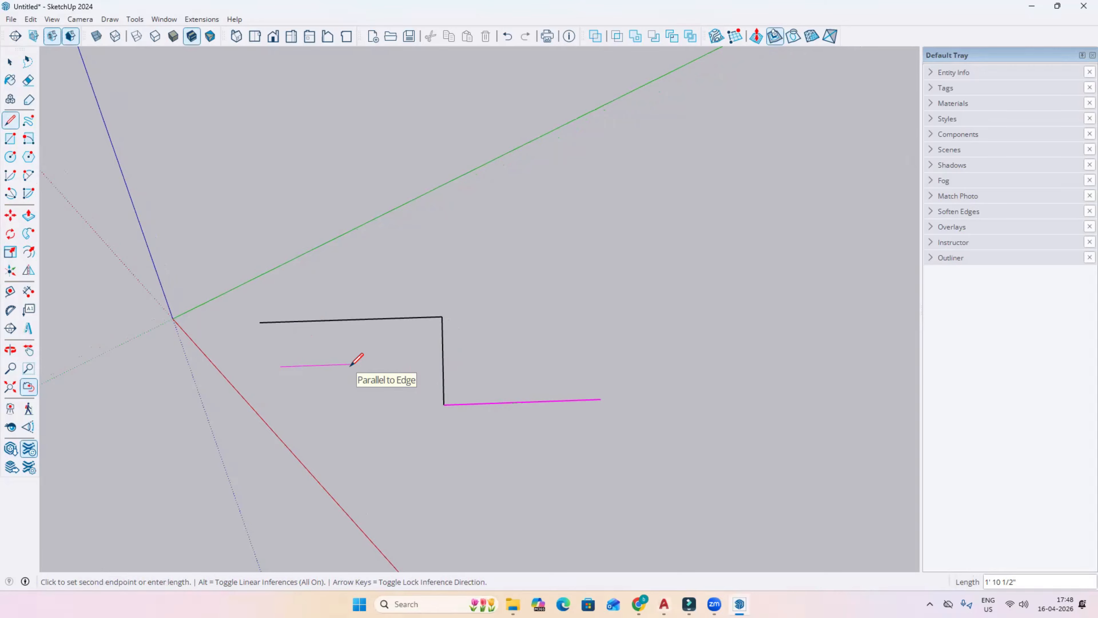
click(444, 396)
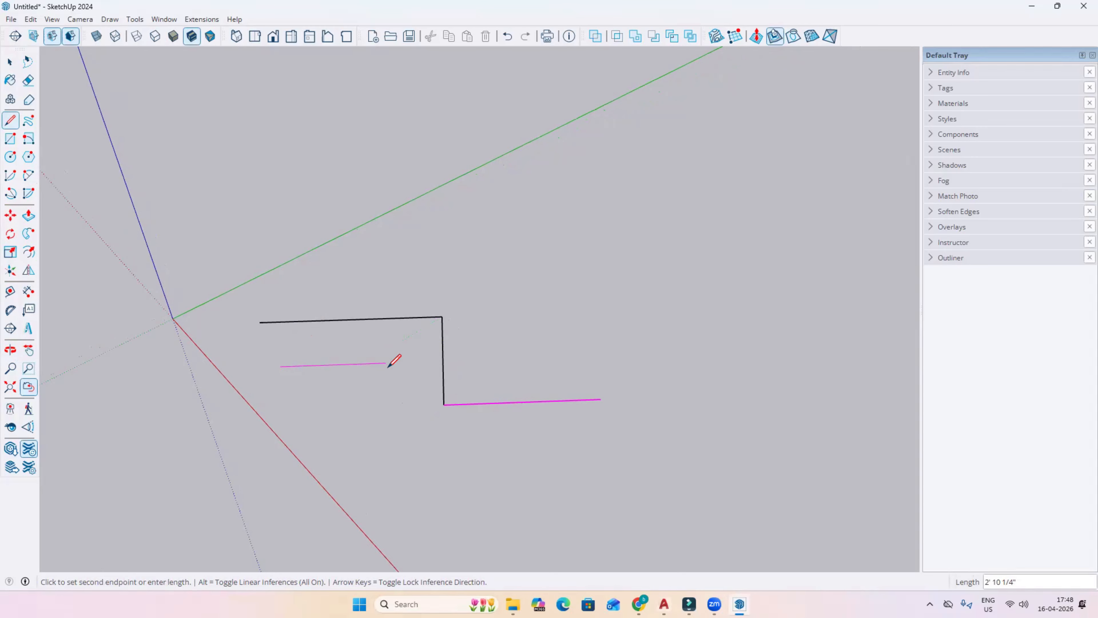
click(387, 363)
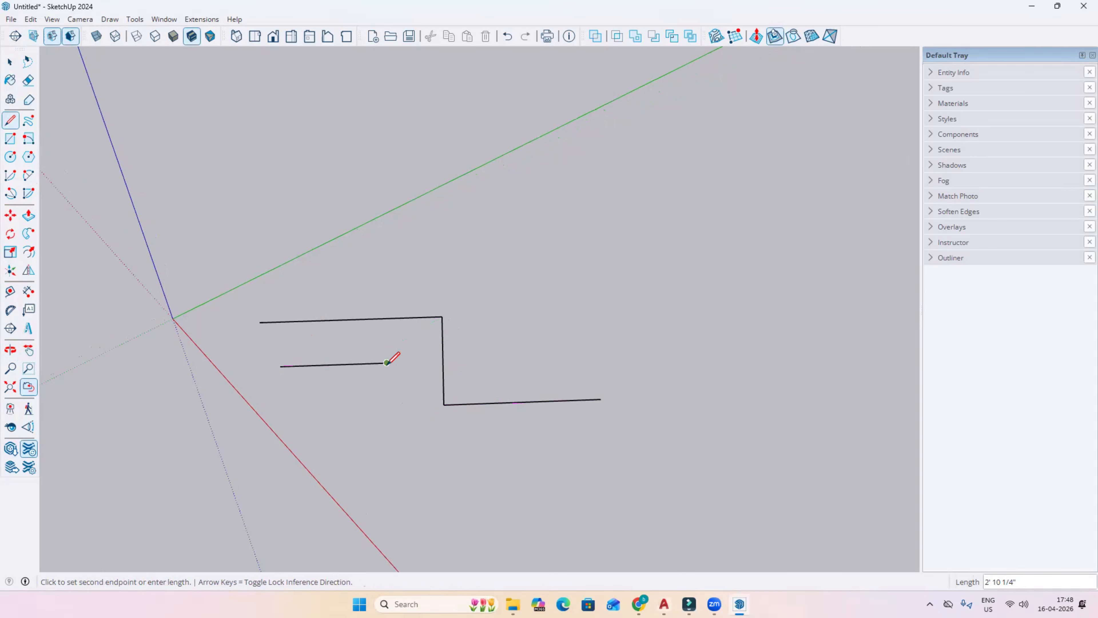
key(o)
drag(322, 382, 329, 474)
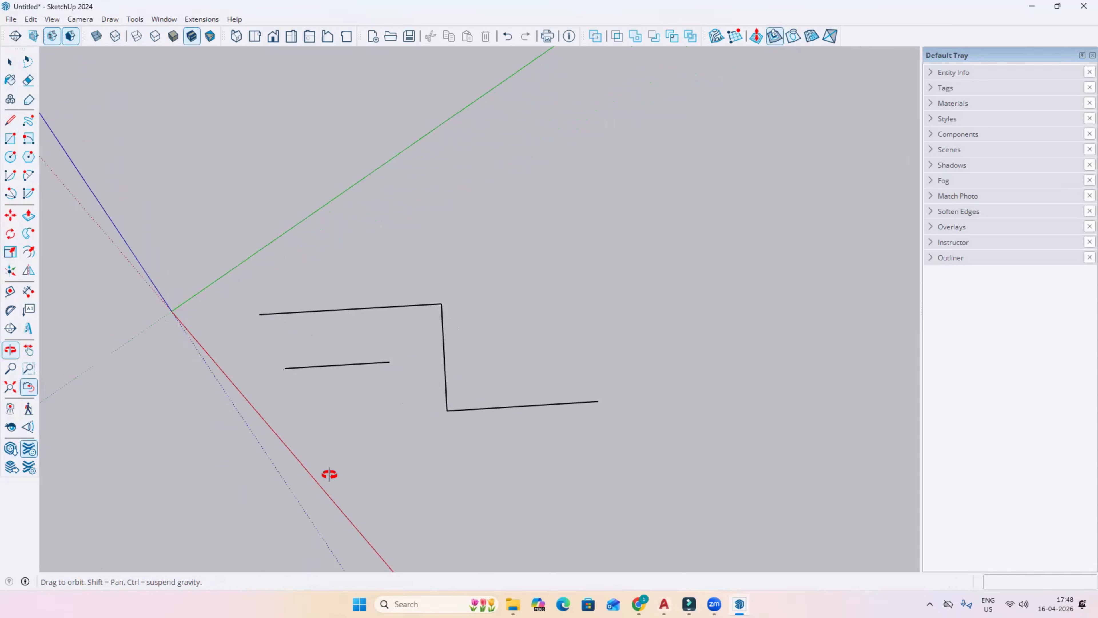
middle_drag(329, 474, 407, 299)
scroll(332, 377, up, 3)
middle_drag(336, 369, 429, 327)
scroll(423, 387, down, 2)
key(a)
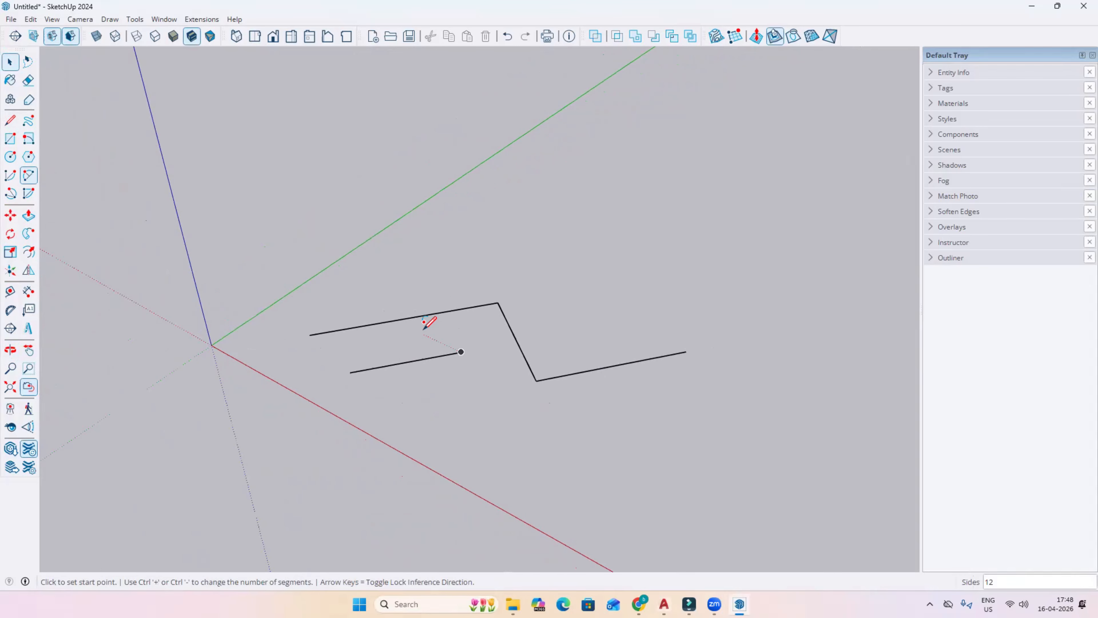
click(404, 318)
middle_drag(488, 319, 486, 337)
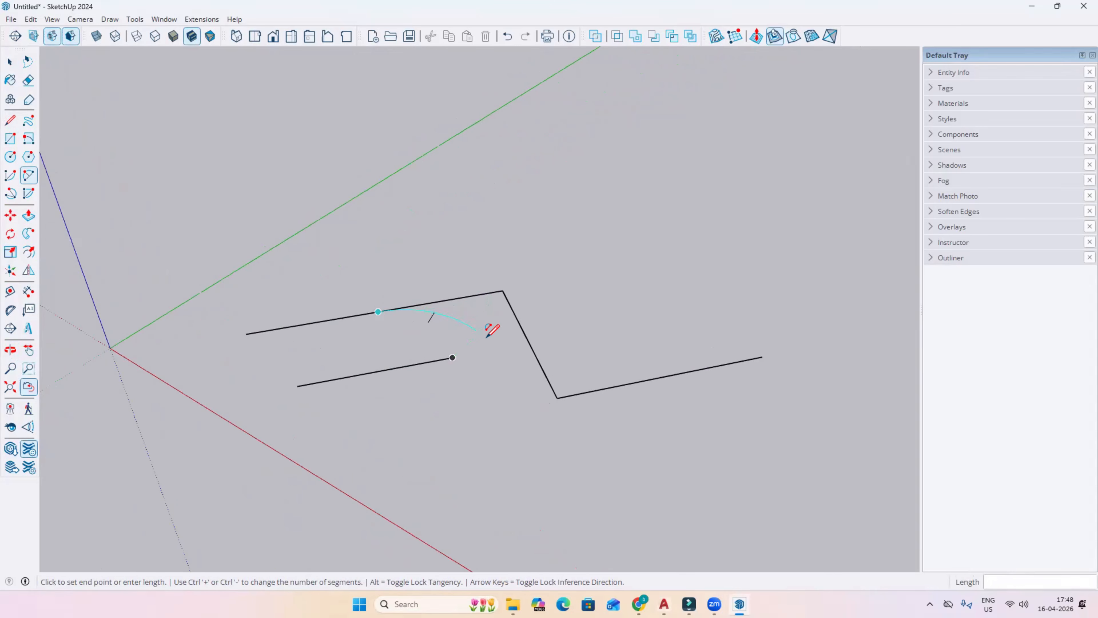
scroll(486, 337, up, 2)
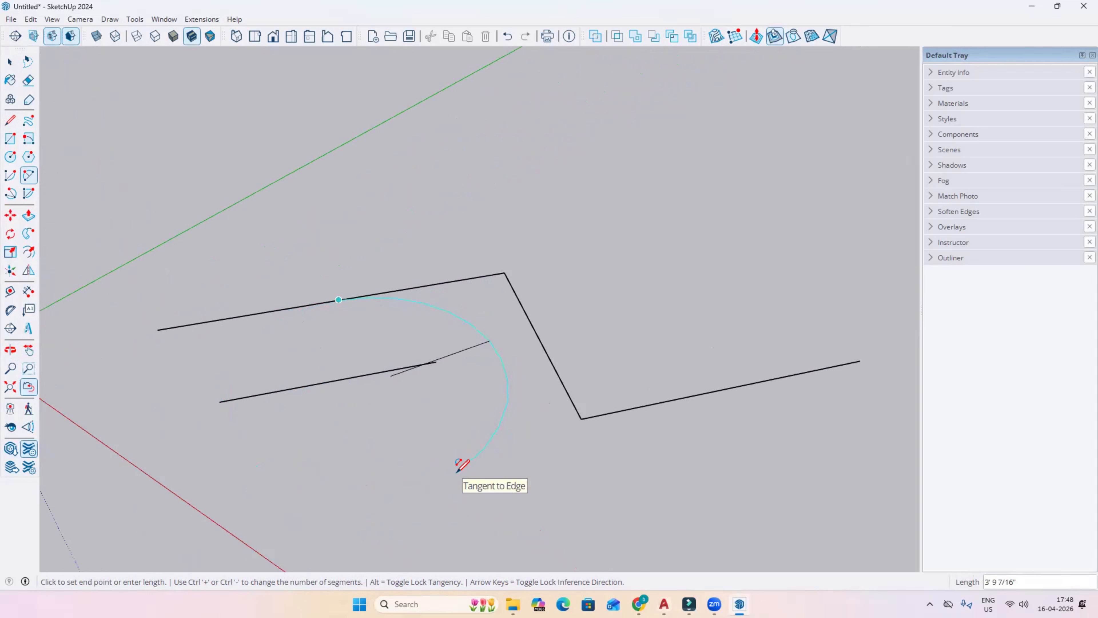
key(space)
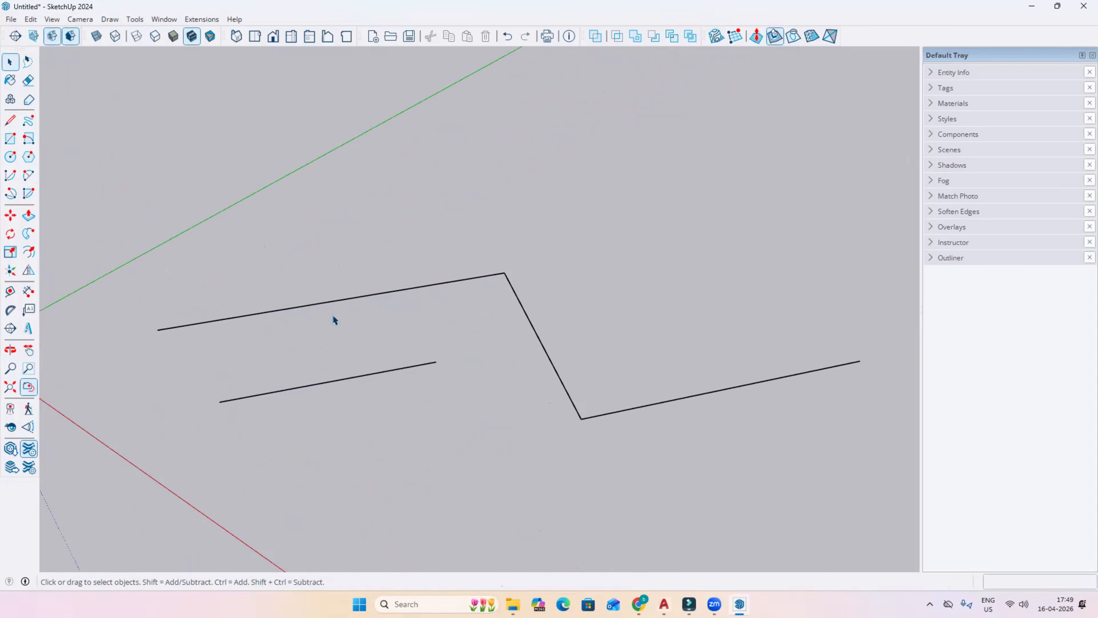
Draw a two-point arc starting on the first edge, tangent to it, and ending past the end of the separate parallel edge
key(a)
click(318, 304)
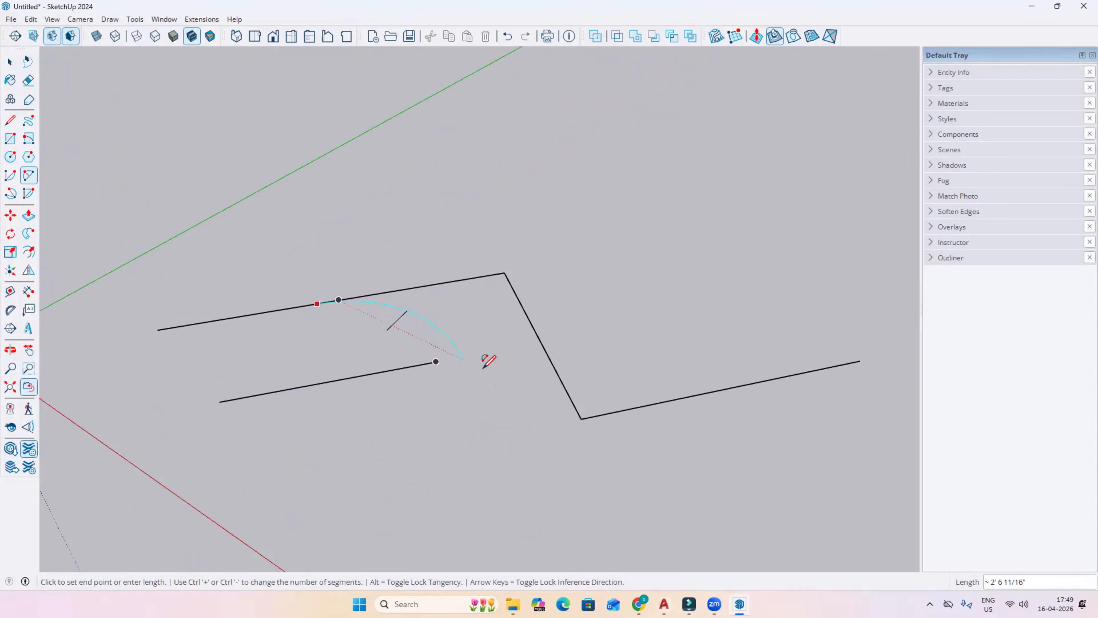
double_click(501, 410)
key(space)
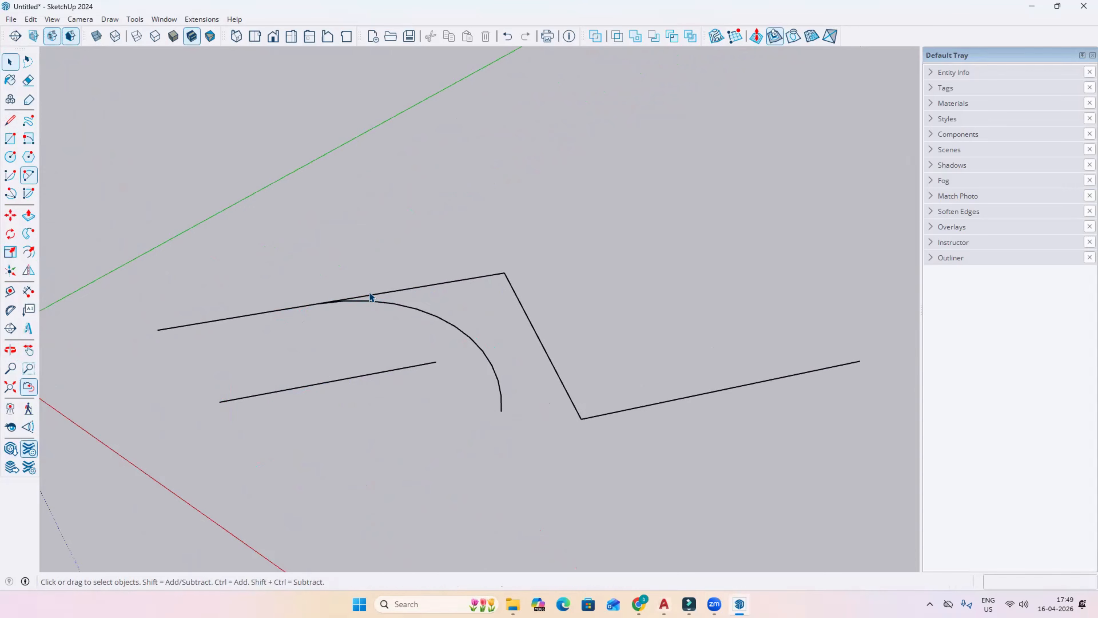
Delete all the drawn edges and the arc from the model
scroll(372, 303, up, 4)
middle_drag(466, 388, 486, 322)
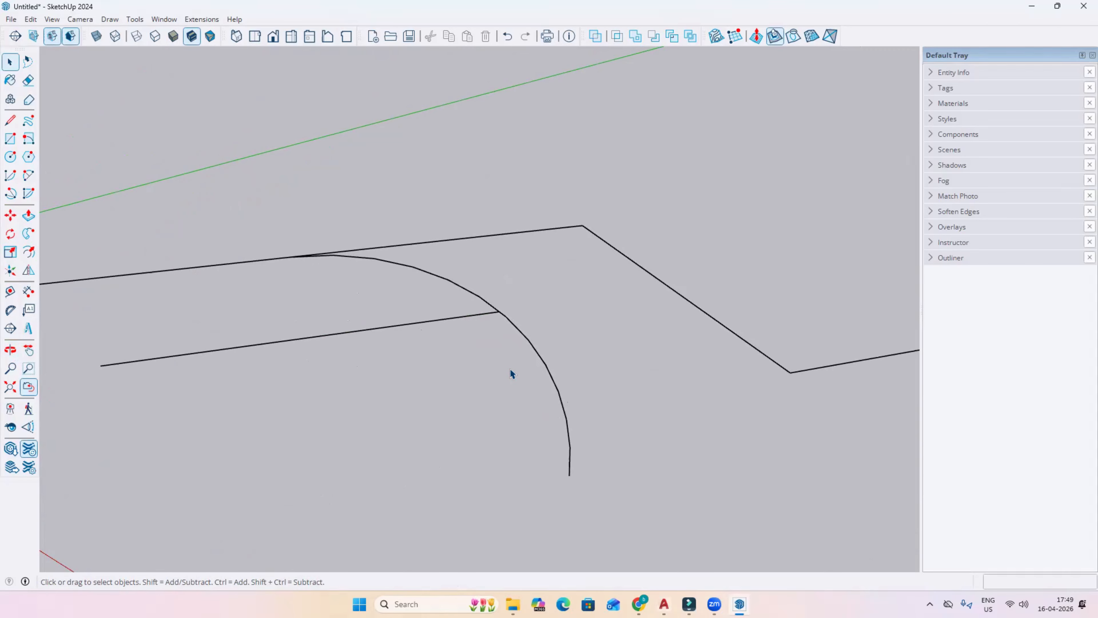
scroll(463, 236, down, 3)
scroll(463, 234, down, 2)
middle_drag(550, 338, 459, 354)
scroll(459, 354, down, 3)
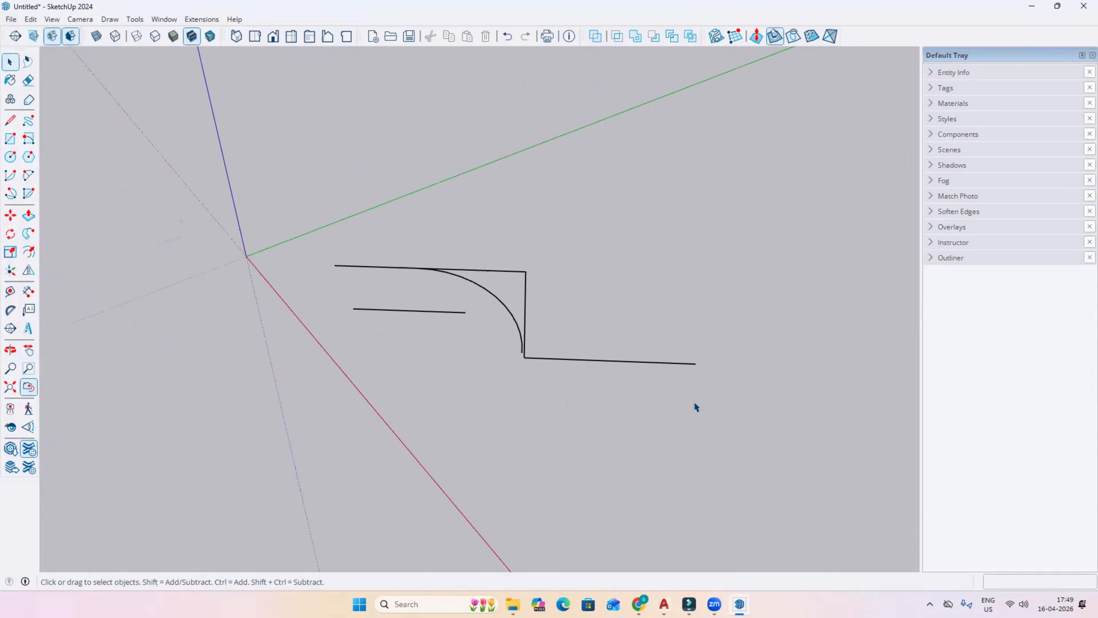
drag(744, 430, 245, 208)
middle_drag(314, 319, 235, 277)
key(Delete)
Review the Accessibility colours and the Shortcuts function list in the preferences, and close the preferences without changing anything
click(164, 20)
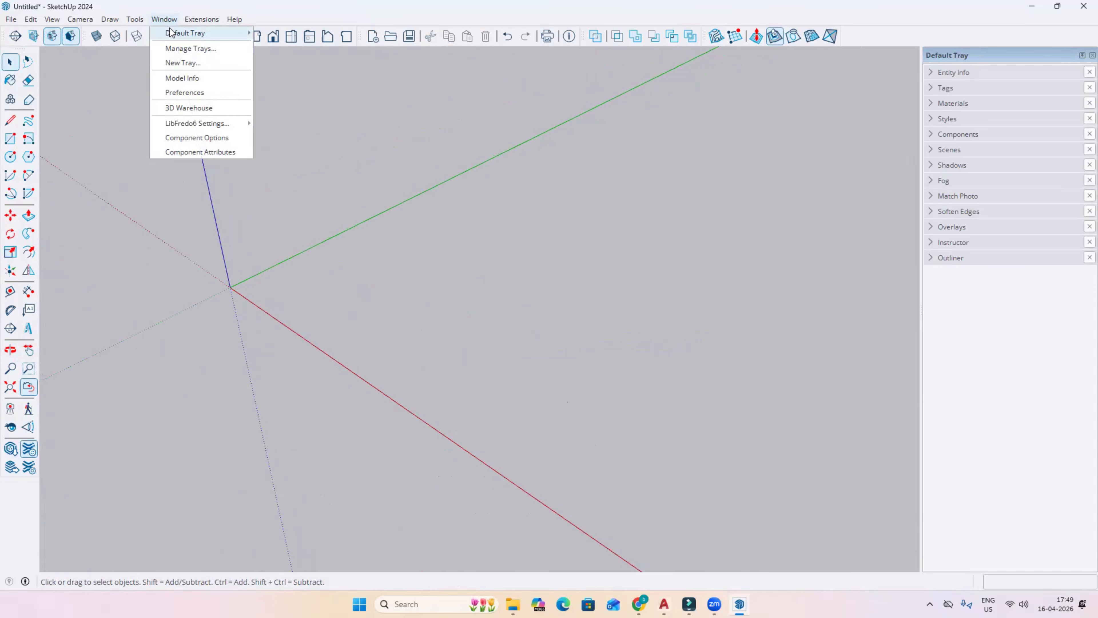
mouse_move(171, 32)
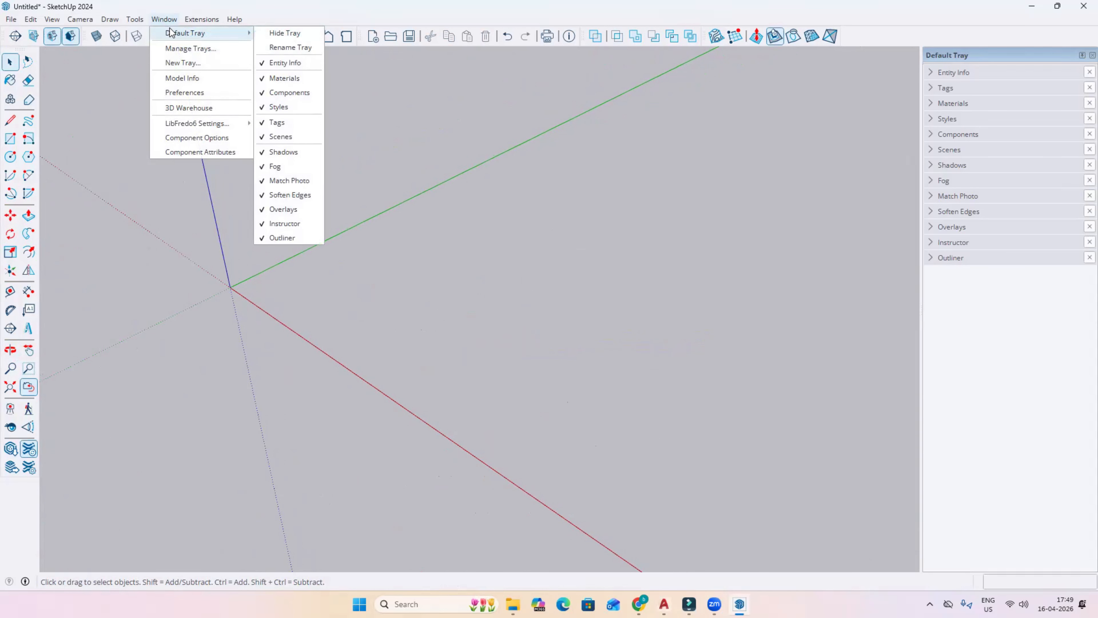
click(189, 92)
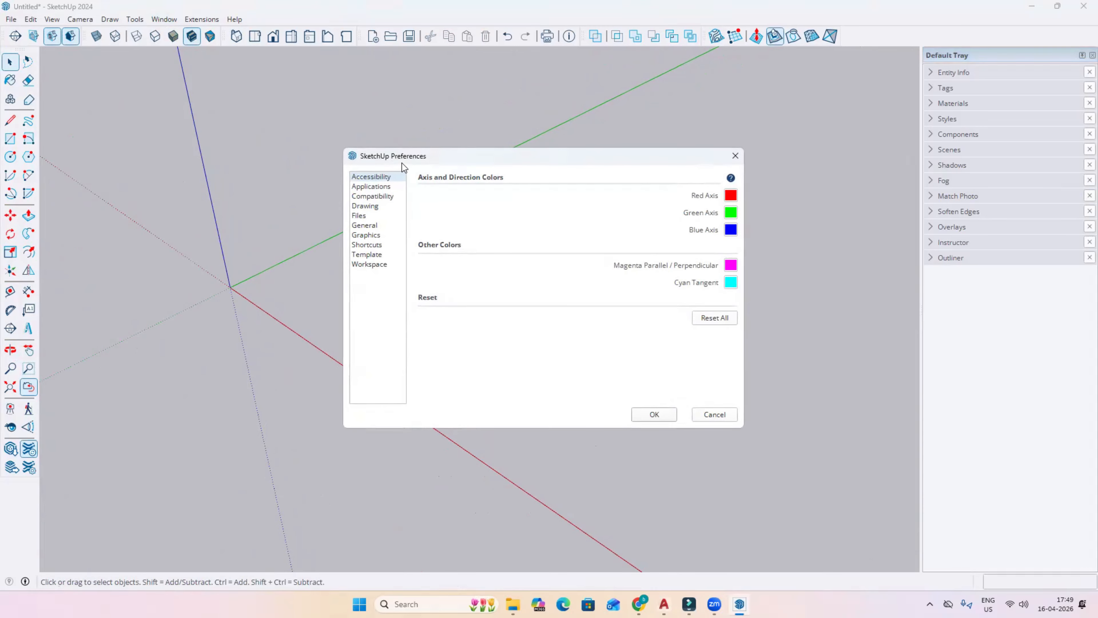
drag(399, 157, 308, 151)
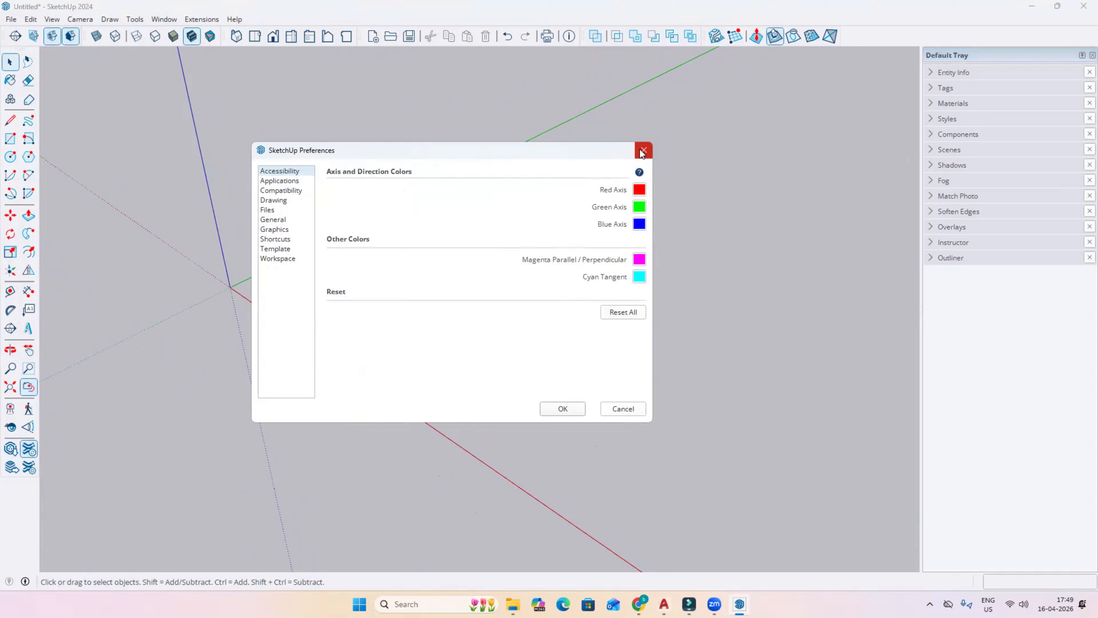
click(293, 242)
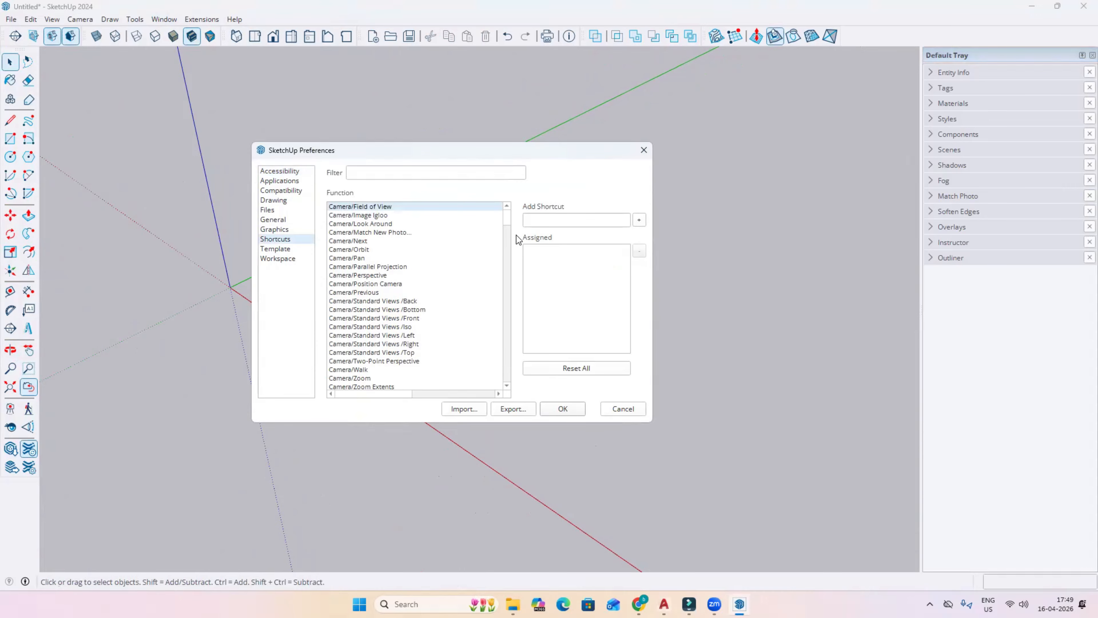
click(644, 150)
middle_drag(306, 316, 342, 306)
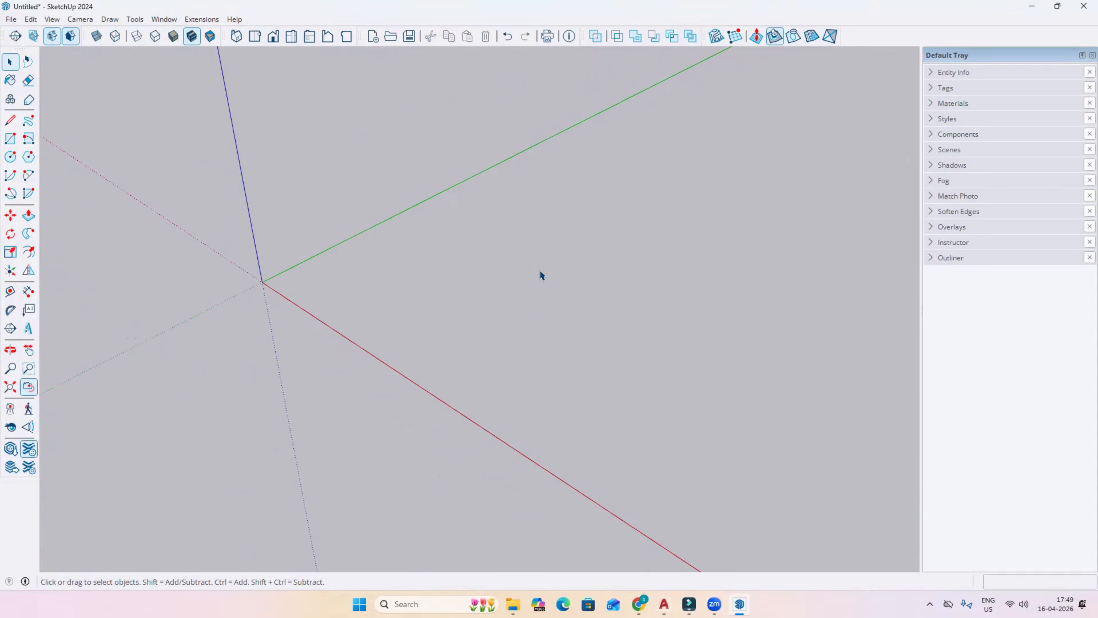
click(14, 124)
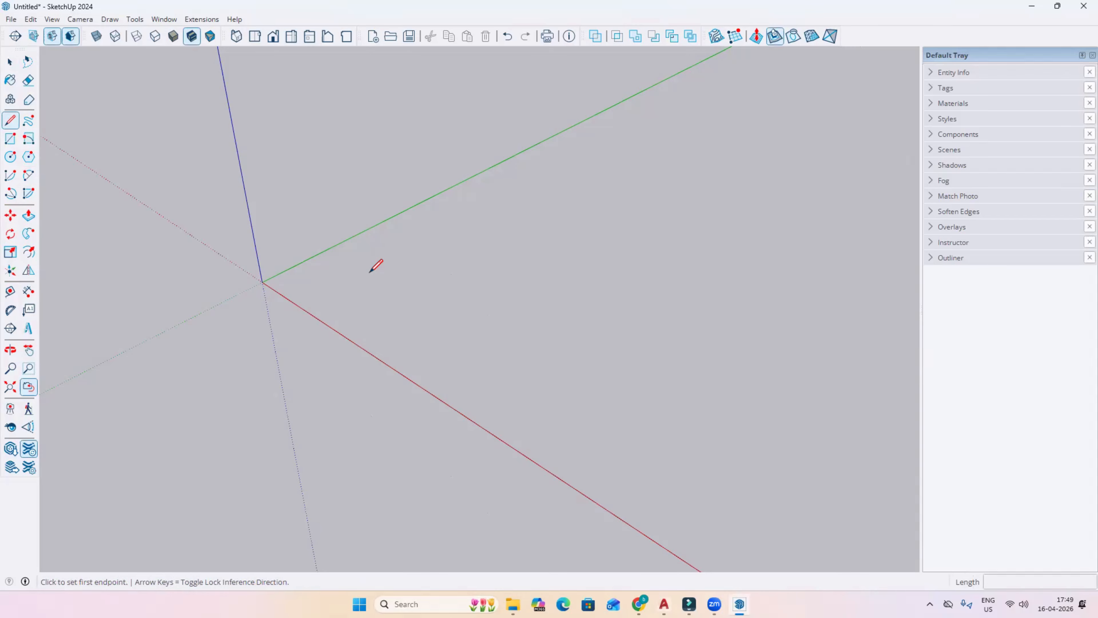
scroll(371, 272, up, 1)
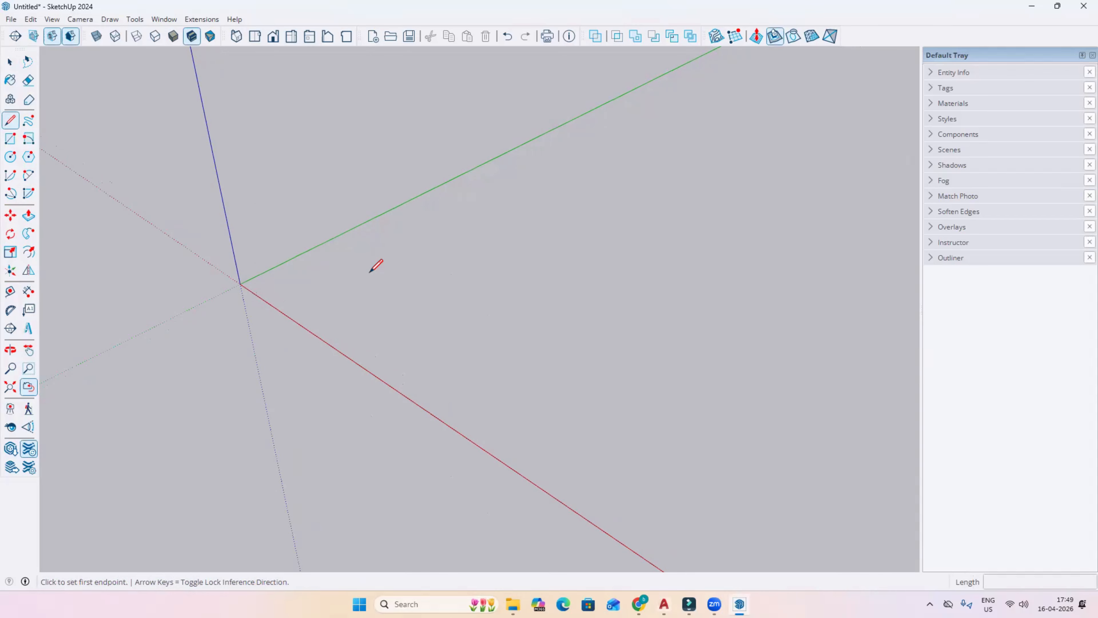
key(space)
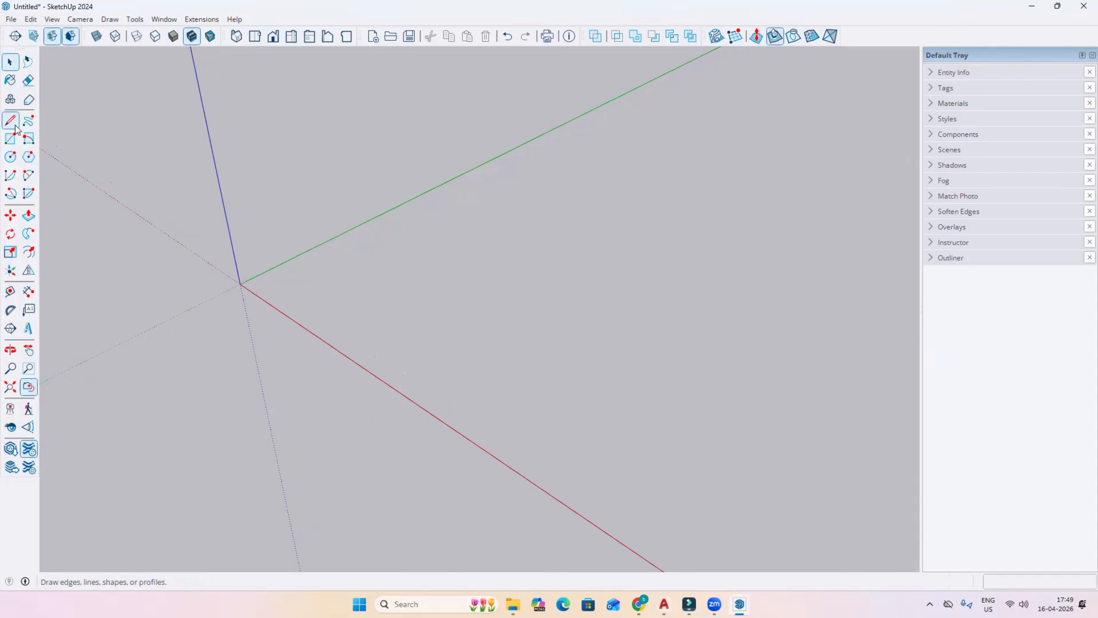
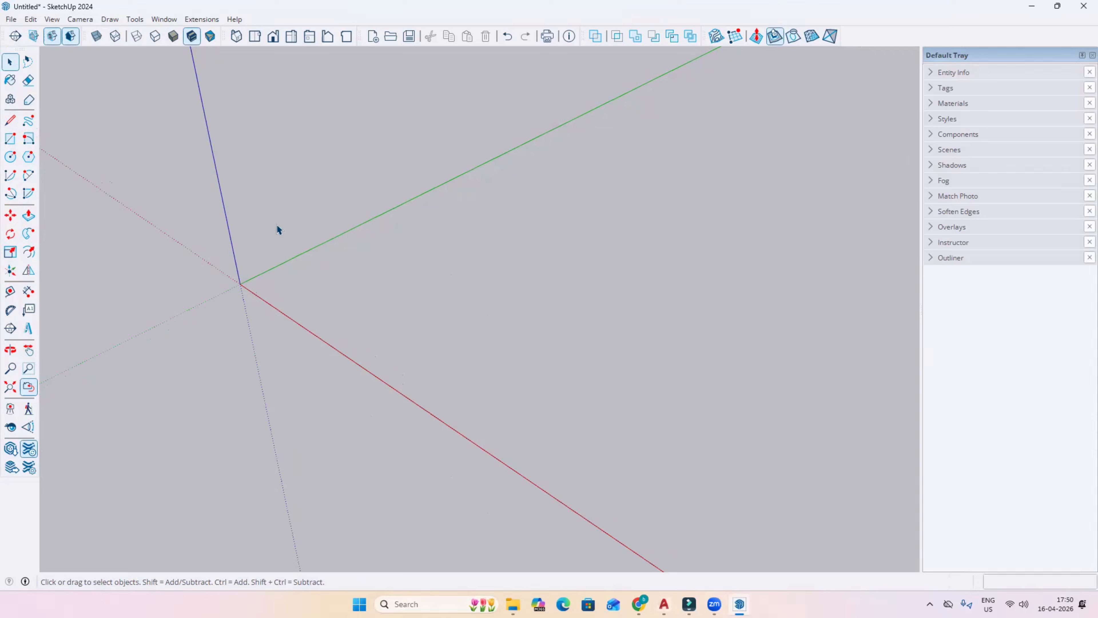
Export the keyboard shortcut preferences to the Desktop as a SketchUp data file named shortcuts, and accept the preferences
click(163, 22)
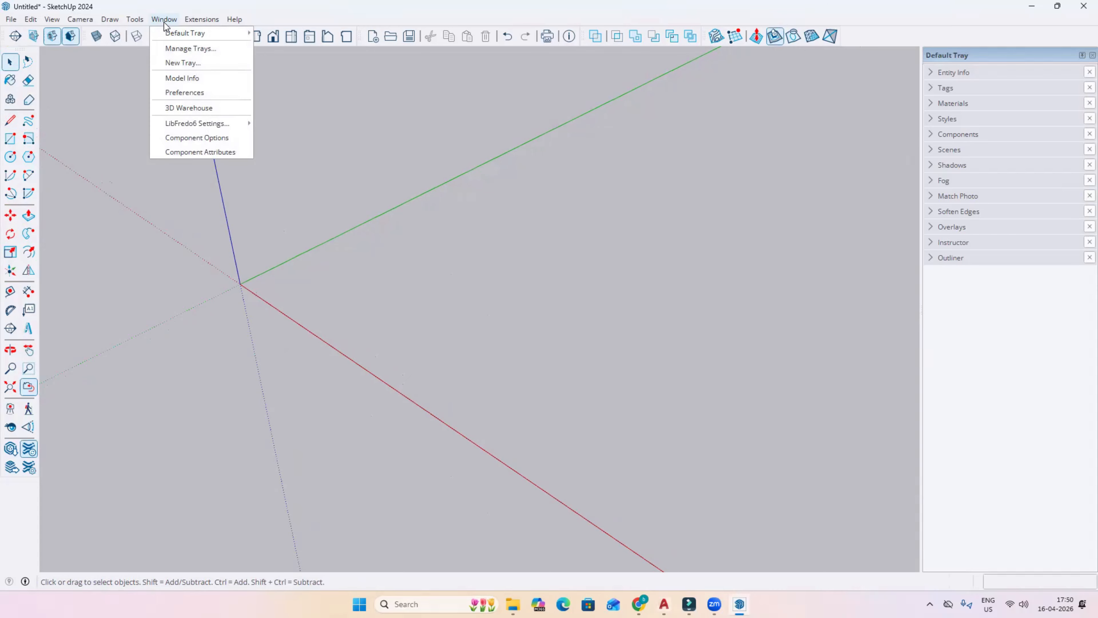
click(184, 92)
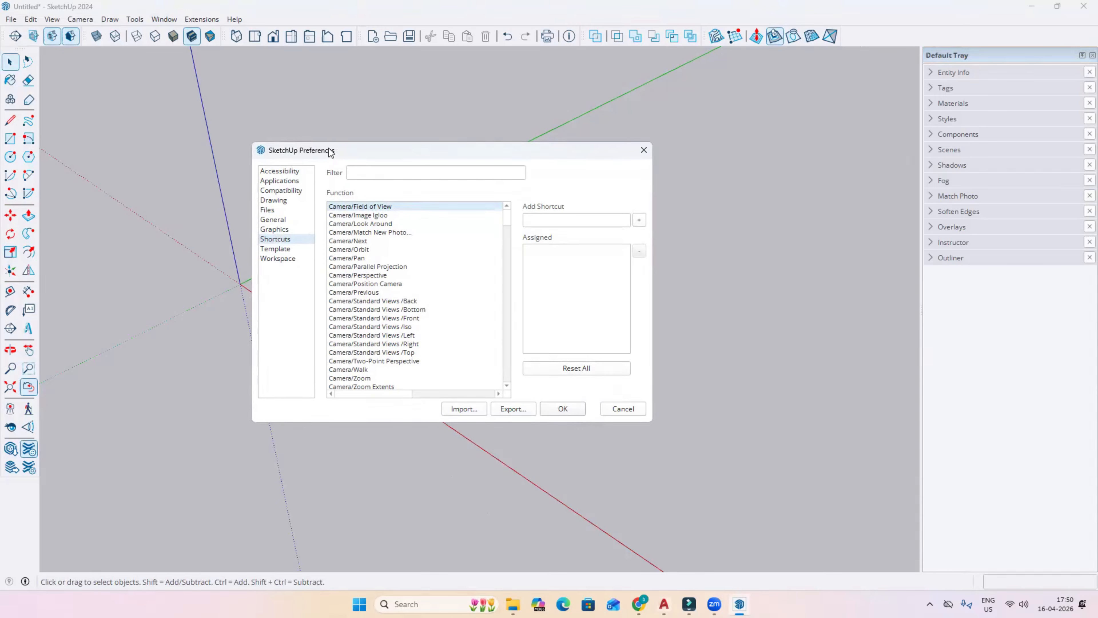
drag(328, 149, 390, 138)
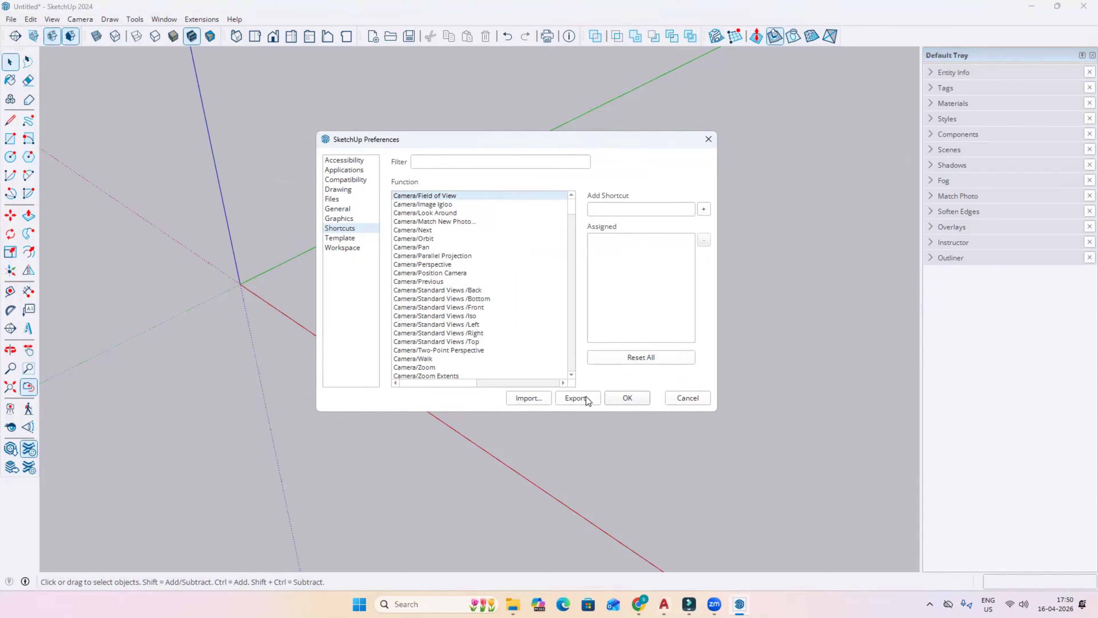
click(576, 398)
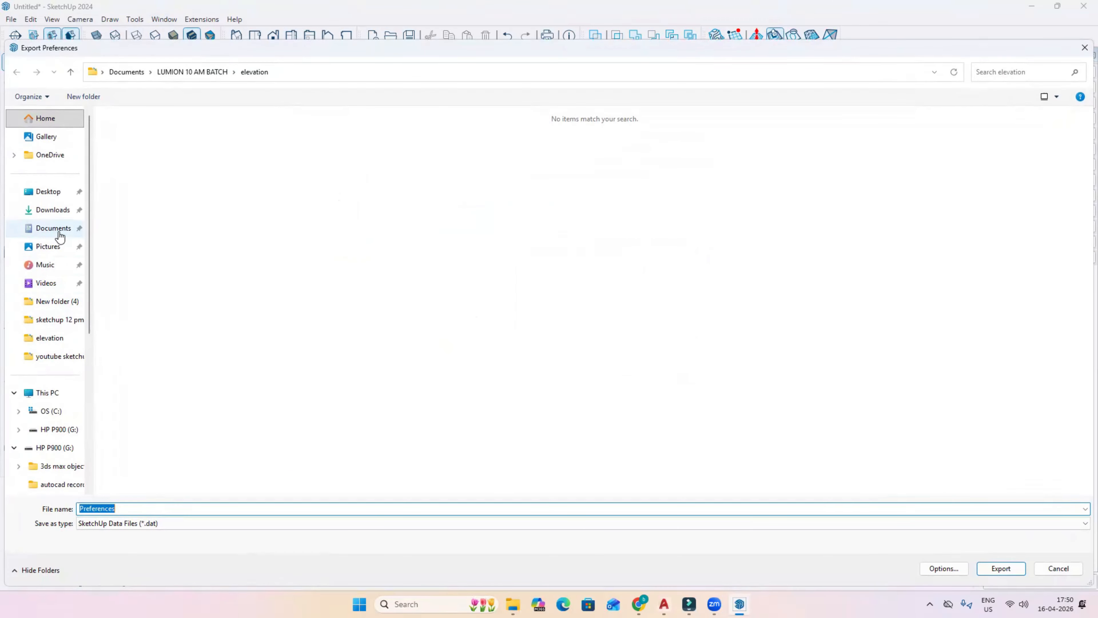
click(50, 197)
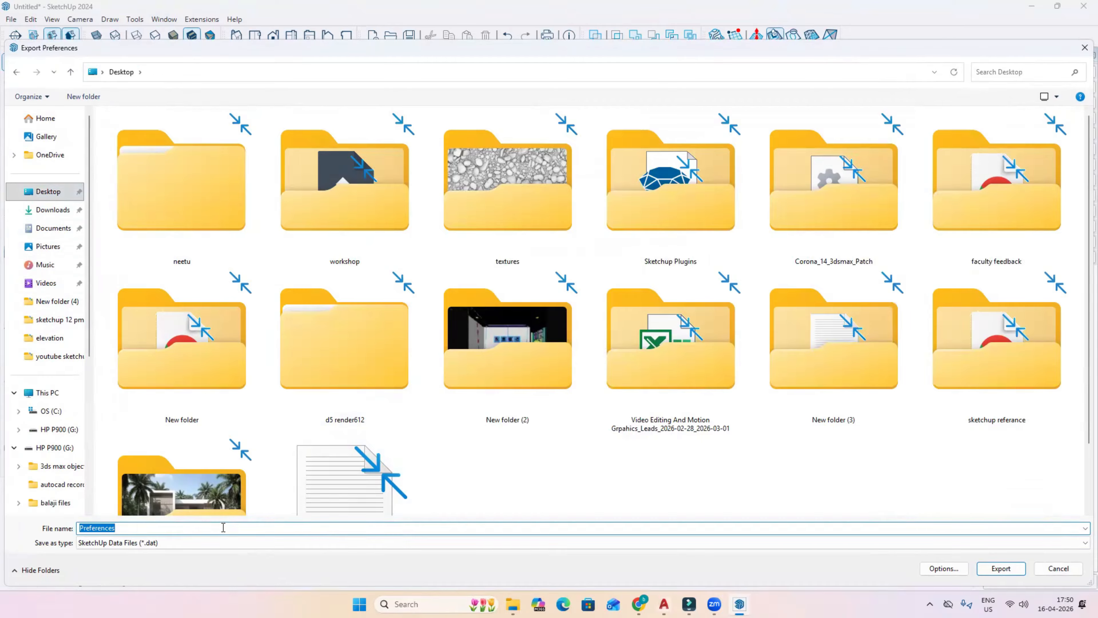
text(shortcuts)
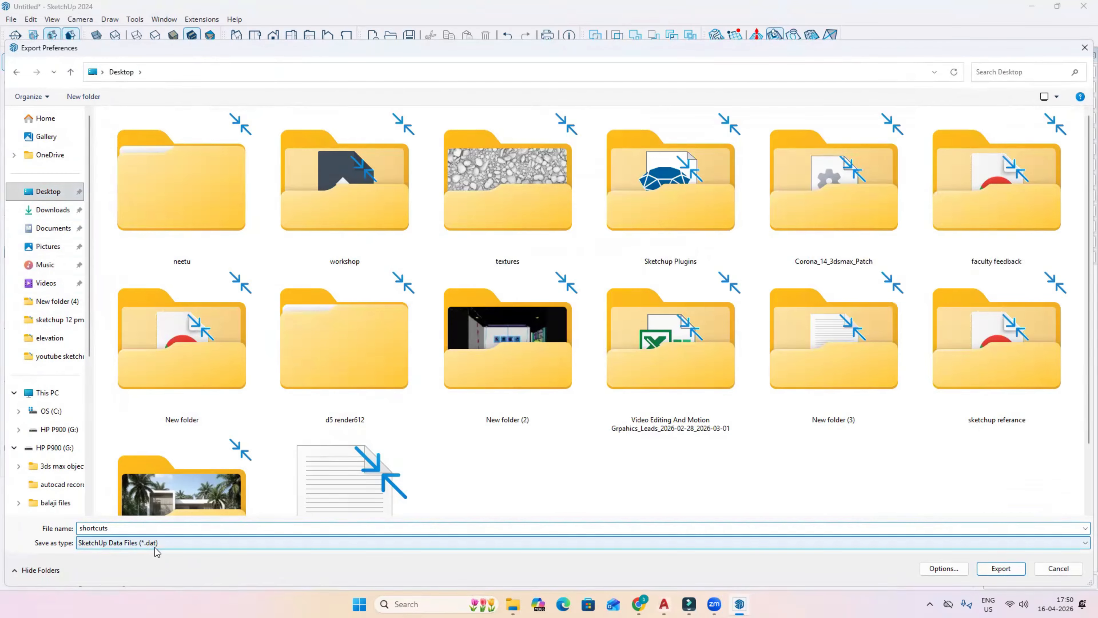
click(987, 570)
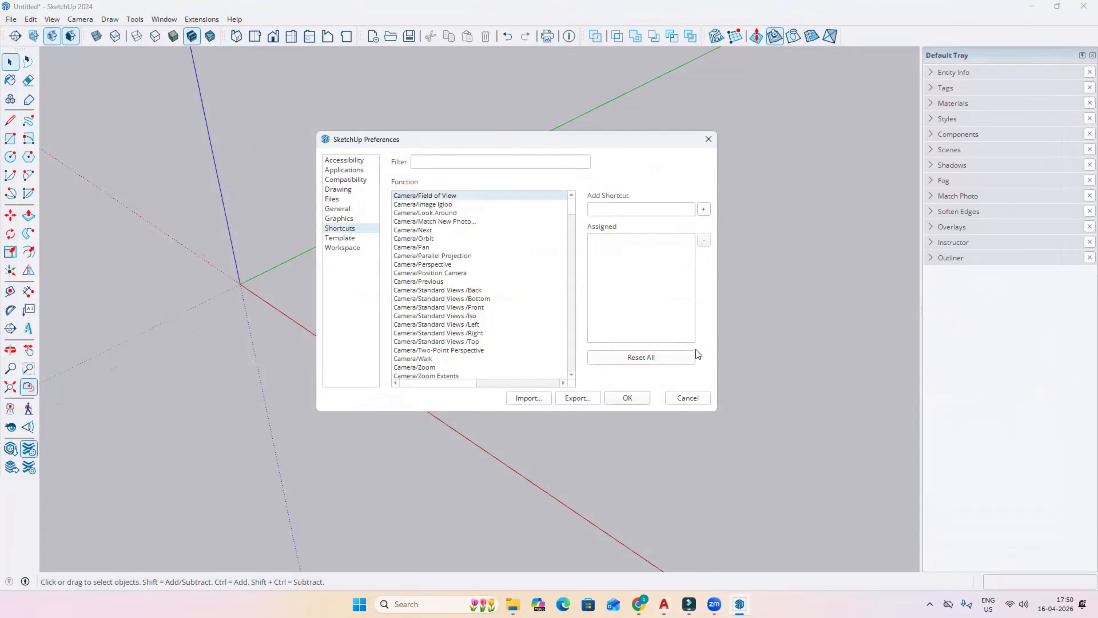
click(617, 397)
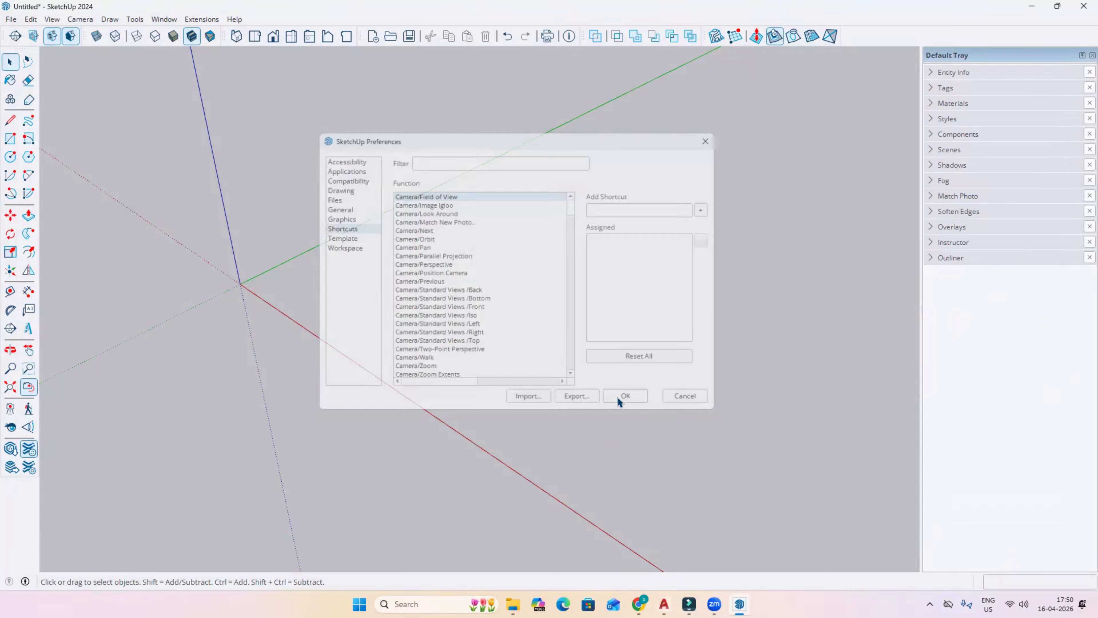
Switch to File Explorer, open the exported shortcuts file from the Desktop in Notepad, and reduce the text zoom to 30%
mouse_move(513, 605)
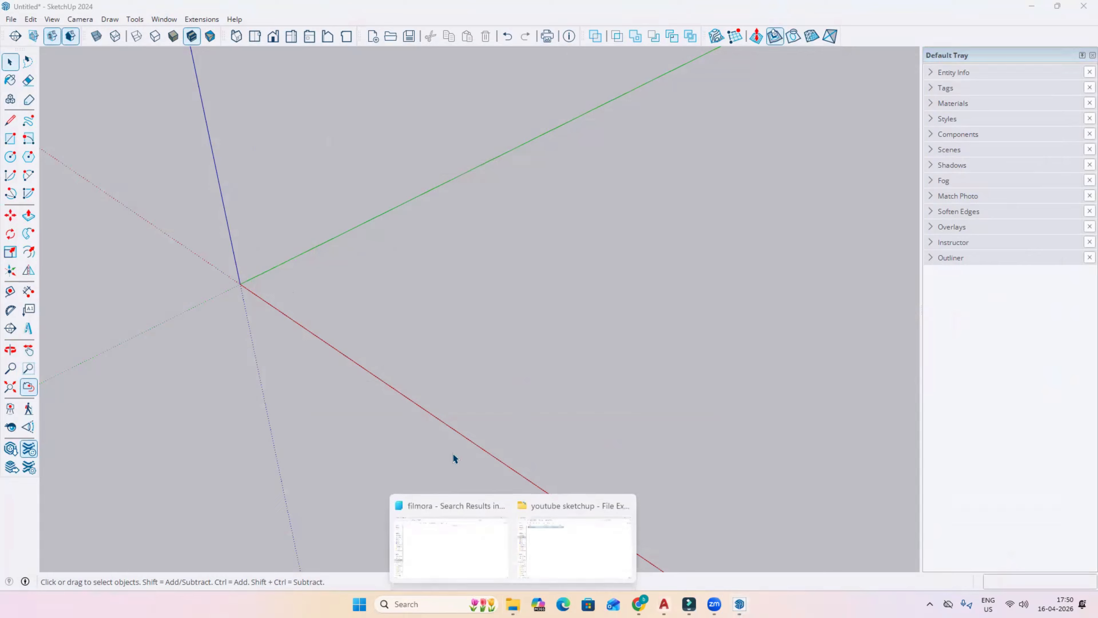
click(445, 525)
click(451, 60)
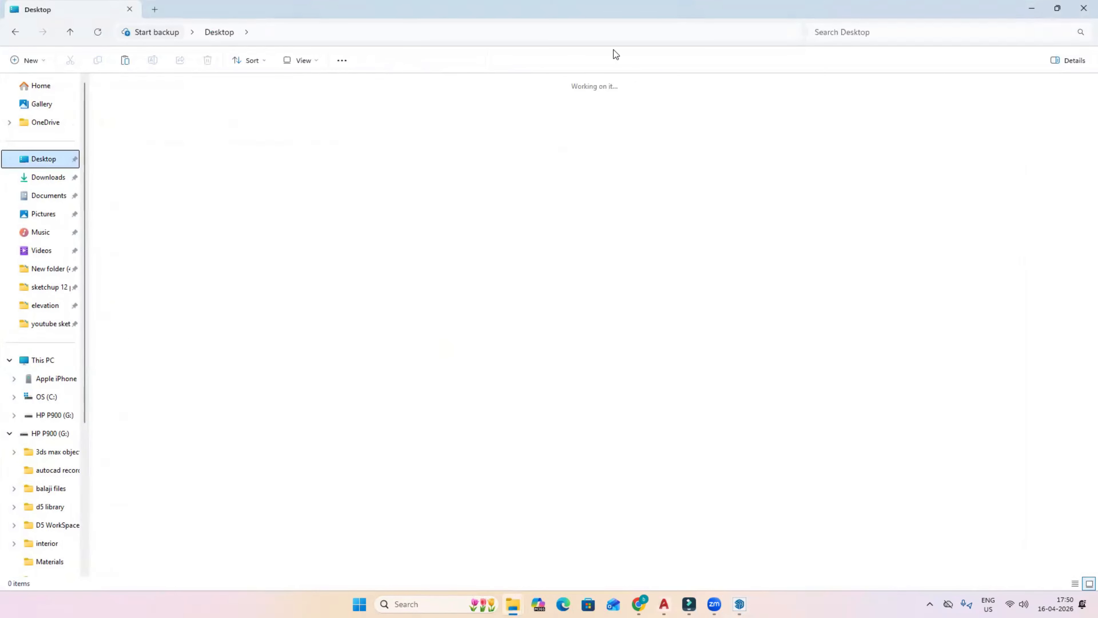
scroll(501, 359, down, 4)
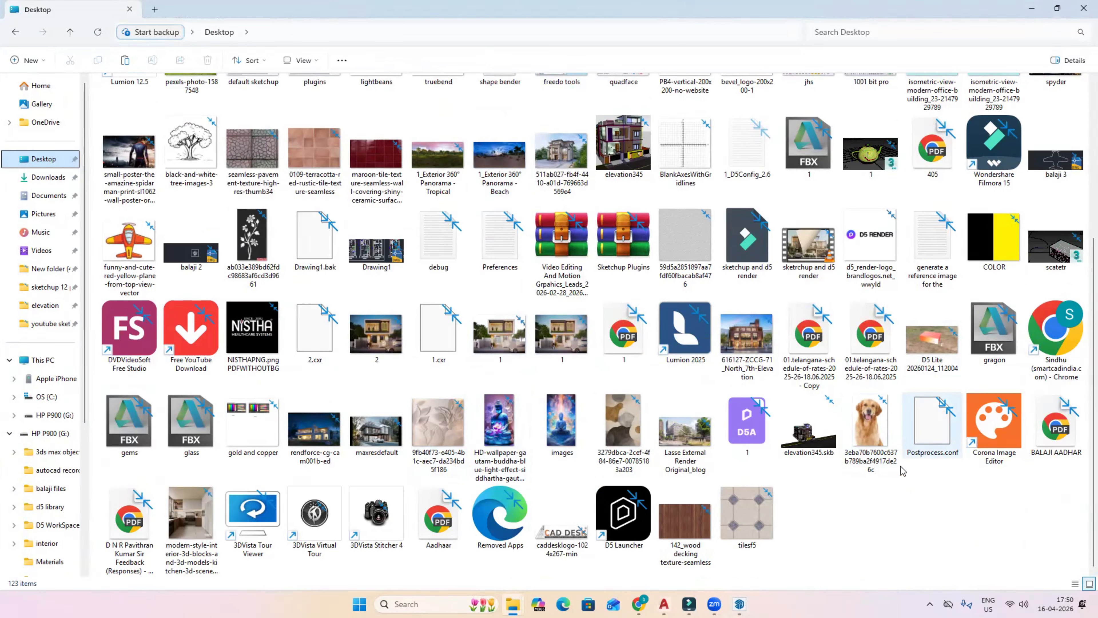
scroll(927, 131, up, 5)
double_click(927, 131)
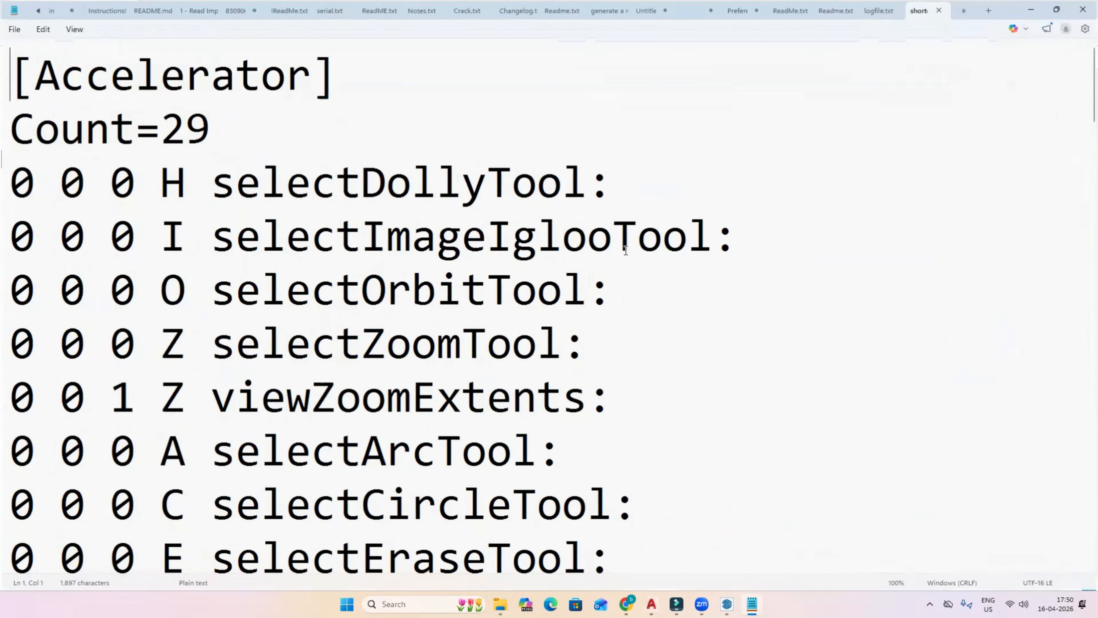
click(906, 220)
ctrl+scroll(452, 294, down, 3)
ctrl+scroll(434, 301, down, 4)
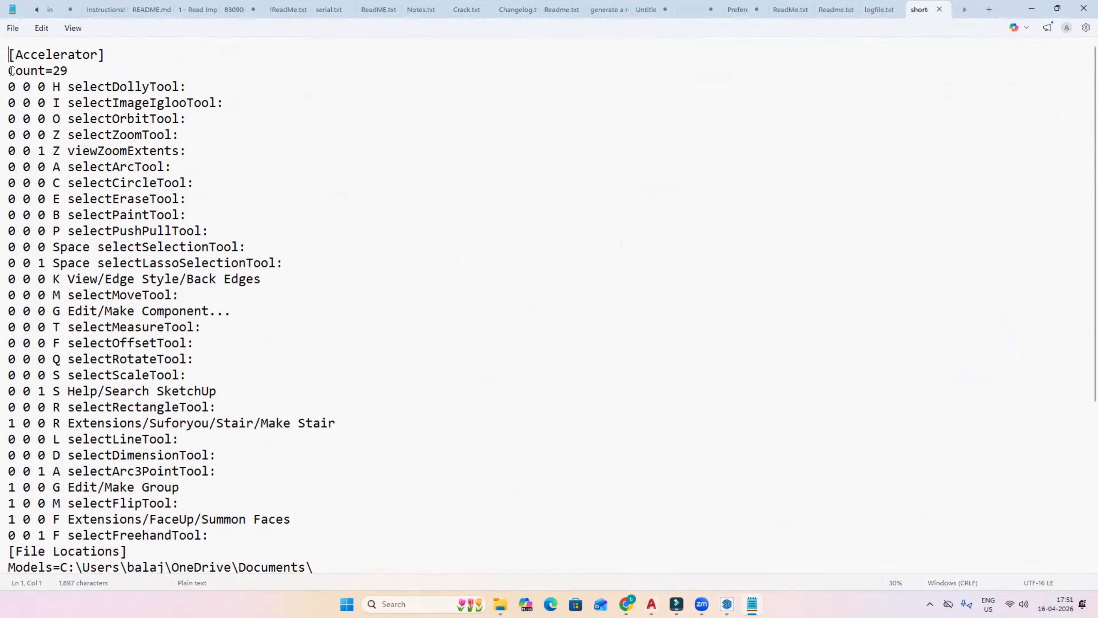
Read through the shortcut entries in the Accelerator section and the file locations listed below them
drag(9, 71, 81, 486)
scroll(139, 387, down, 5)
click(174, 230)
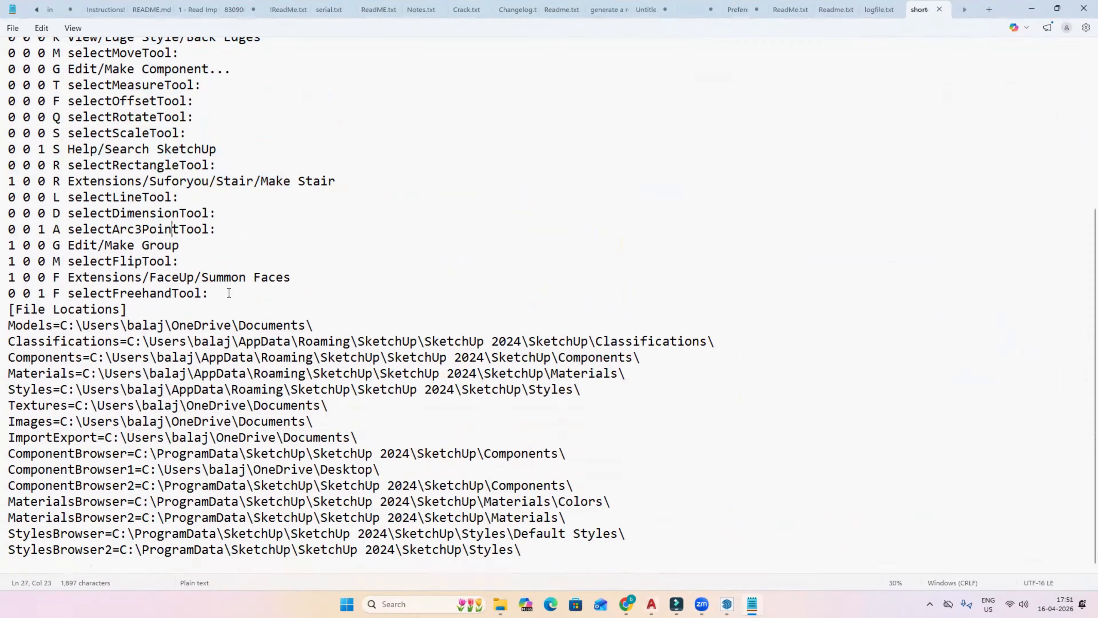
scroll(228, 293, up, 1)
scroll(74, 328, up, 1)
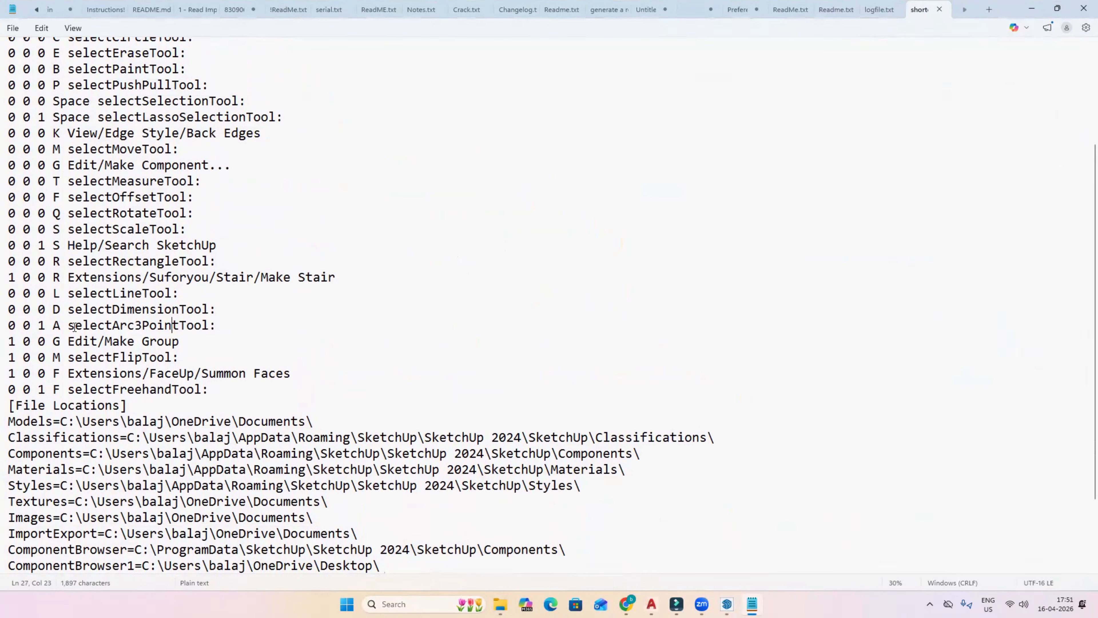
scroll(74, 328, up, 2)
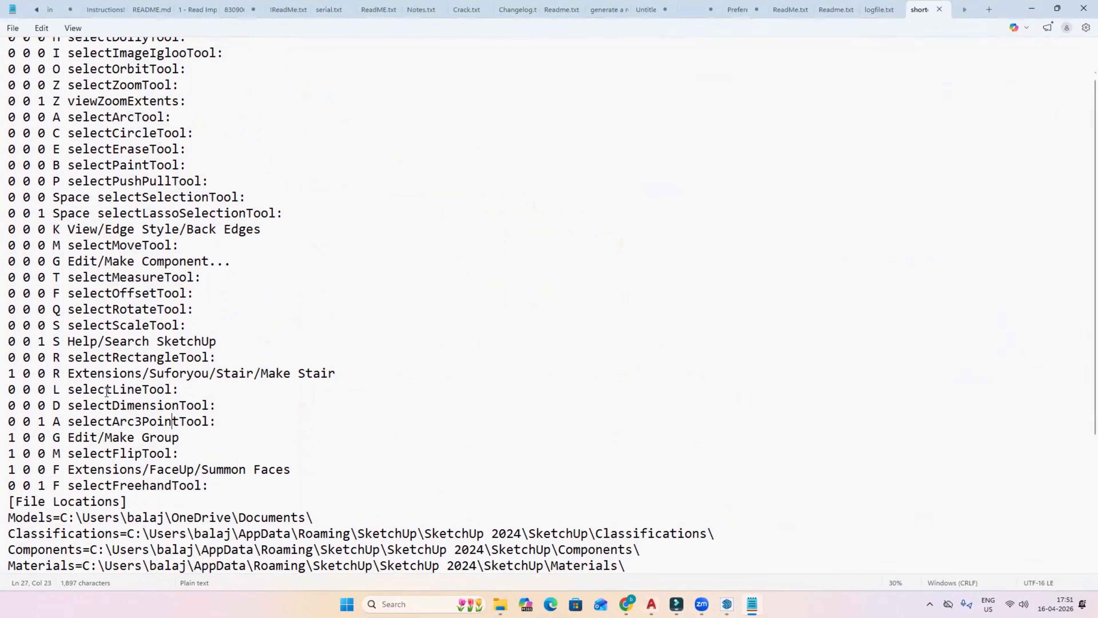
Highlight the selectLineTool entry and its shortcut letter L, and mark the selectArc3PointTool entry with its letter A
drag(182, 390, 68, 390)
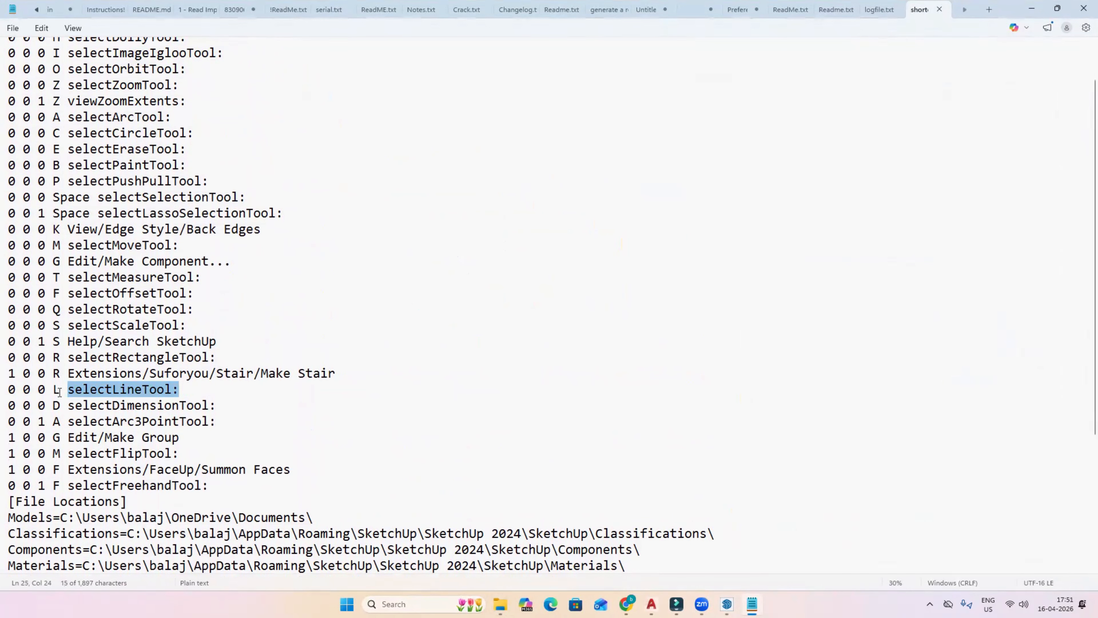
double_click(58, 390)
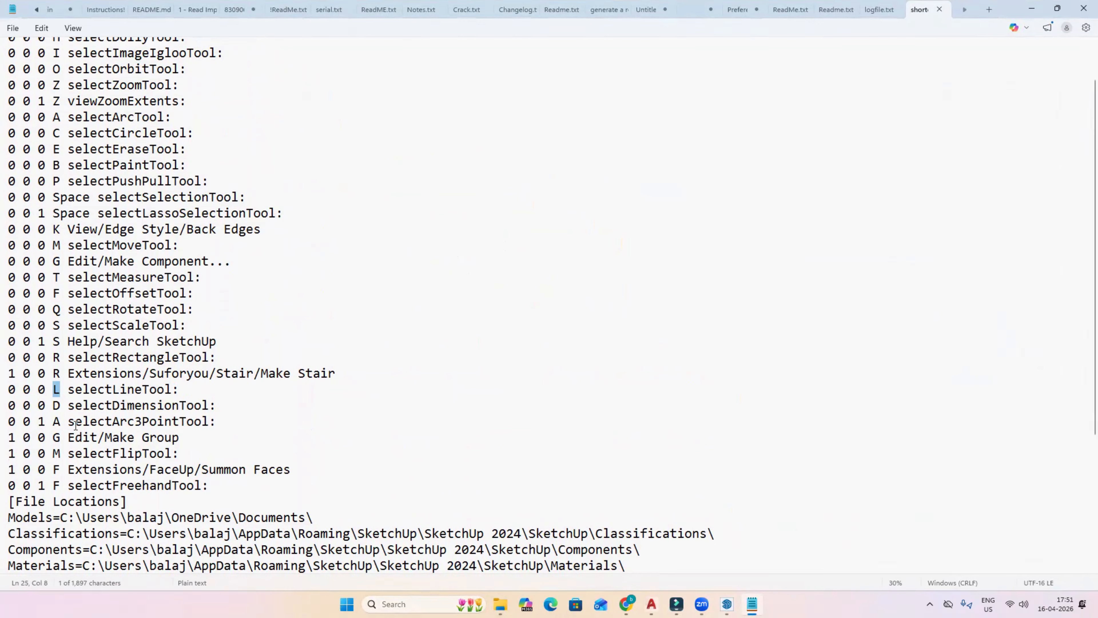
drag(212, 422, 61, 424)
click(60, 424)
Compare the remaining shortcut entries and highlight selectArcTool near the start of the Accelerator list
scroll(157, 461, up, 1)
scroll(157, 461, up, 2)
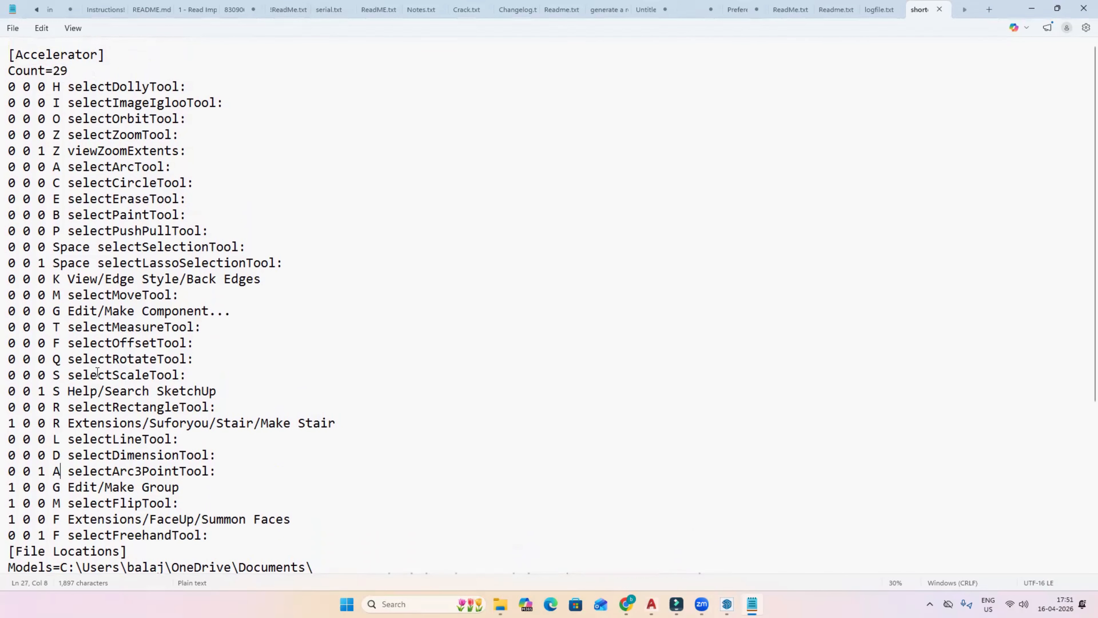
scroll(86, 413, down, 2)
scroll(86, 417, down, 1)
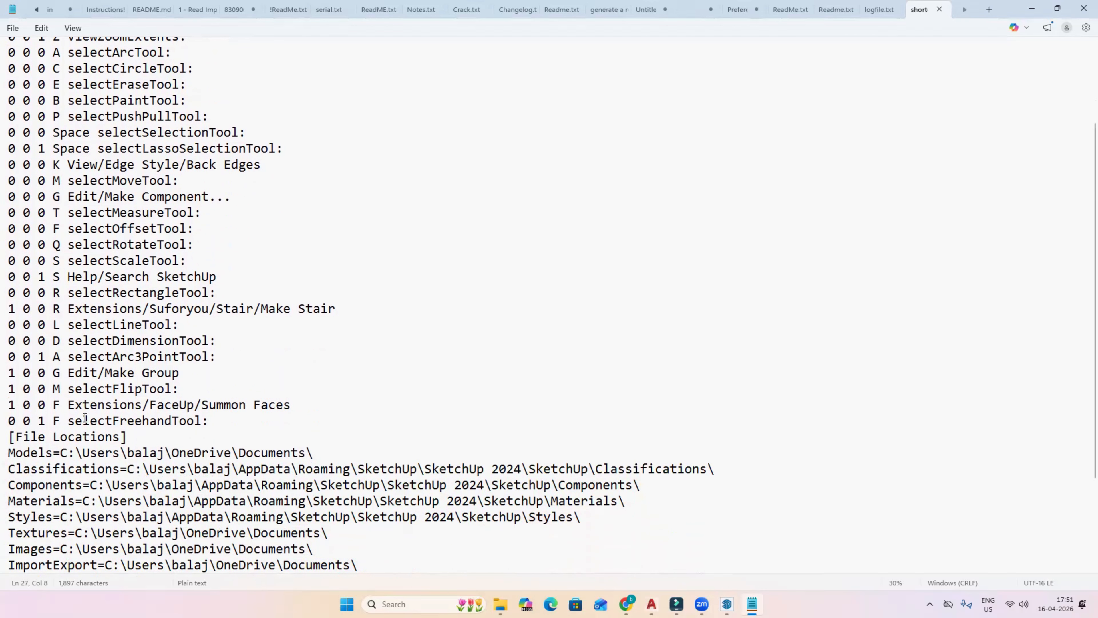
scroll(85, 417, up, 2)
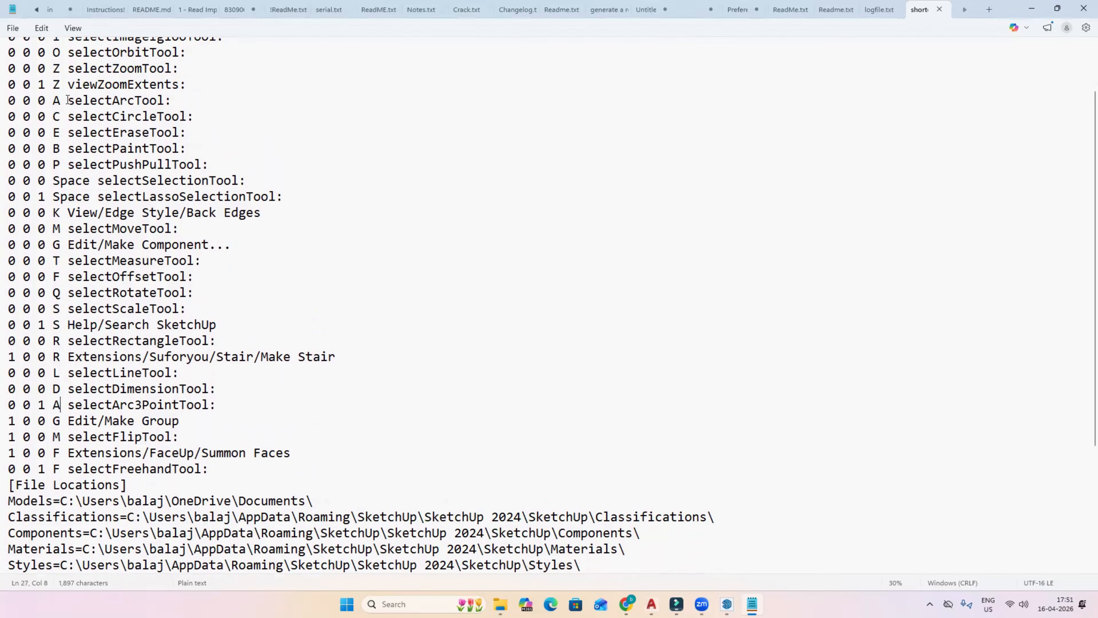
drag(68, 100, 170, 100)
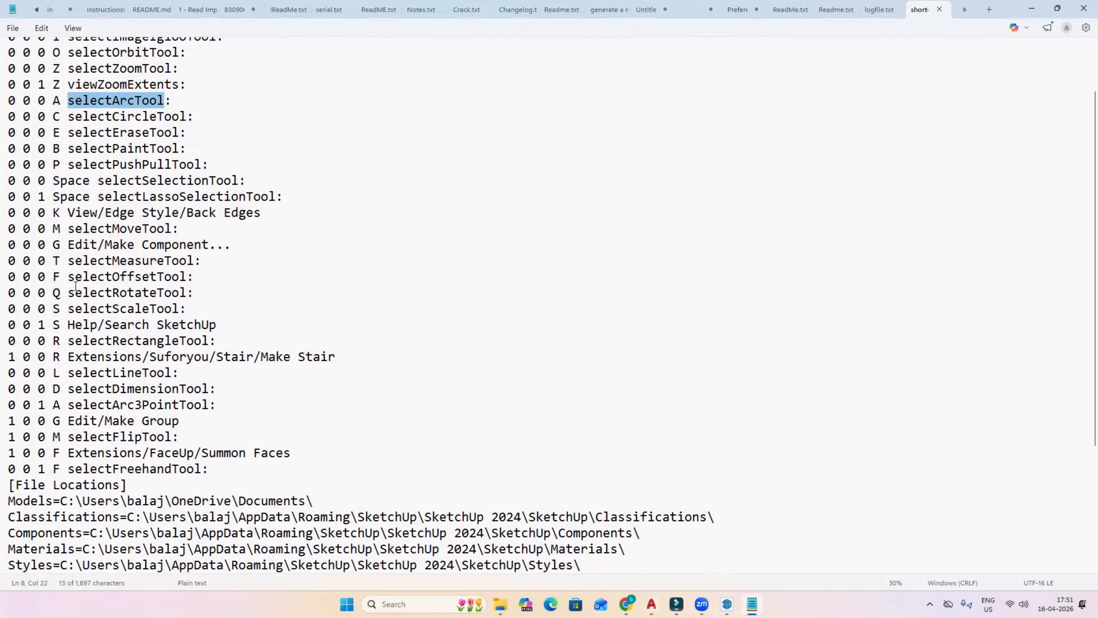
scroll(75, 286, up, 2)
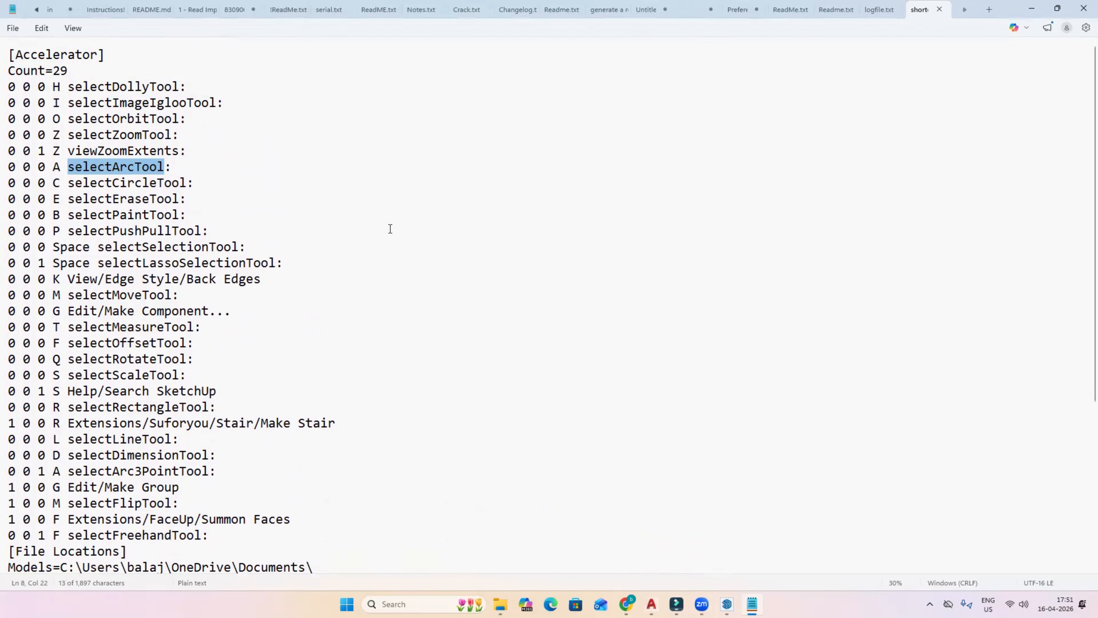
Close the exported shortcuts file and switch back to SketchUp, opening its keyboard shortcut preferences
click(1081, 9)
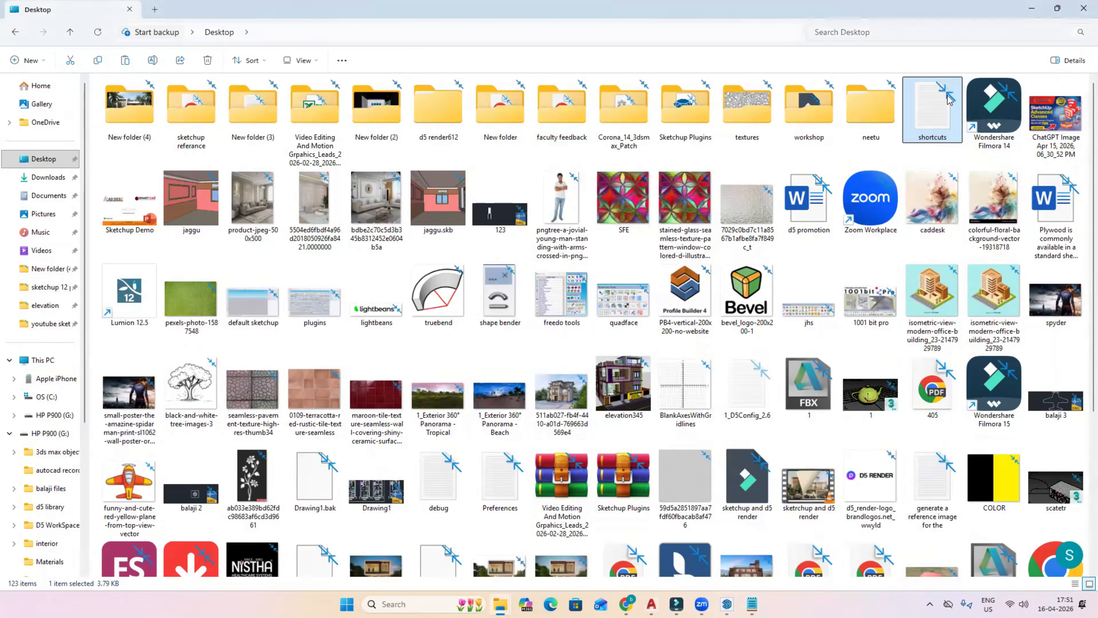
click(726, 597)
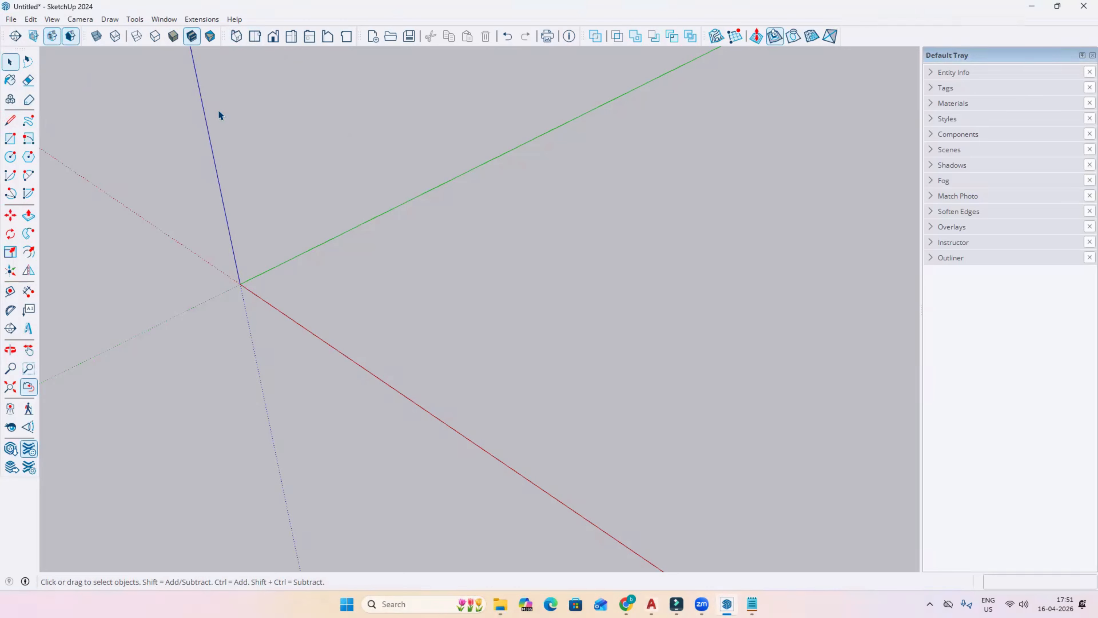
click(165, 21)
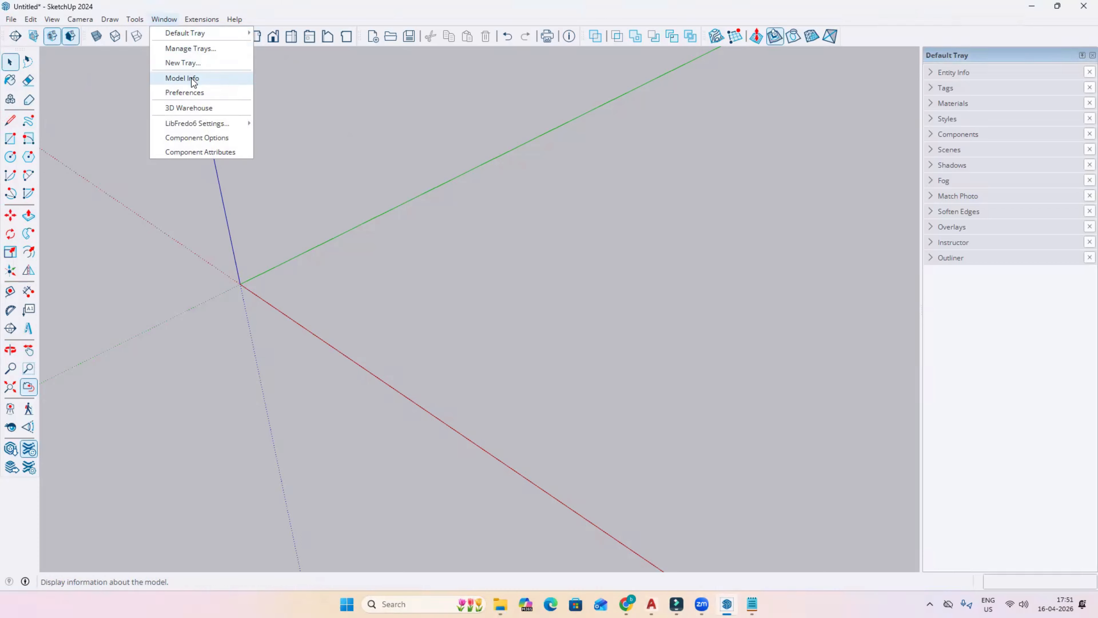
click(185, 93)
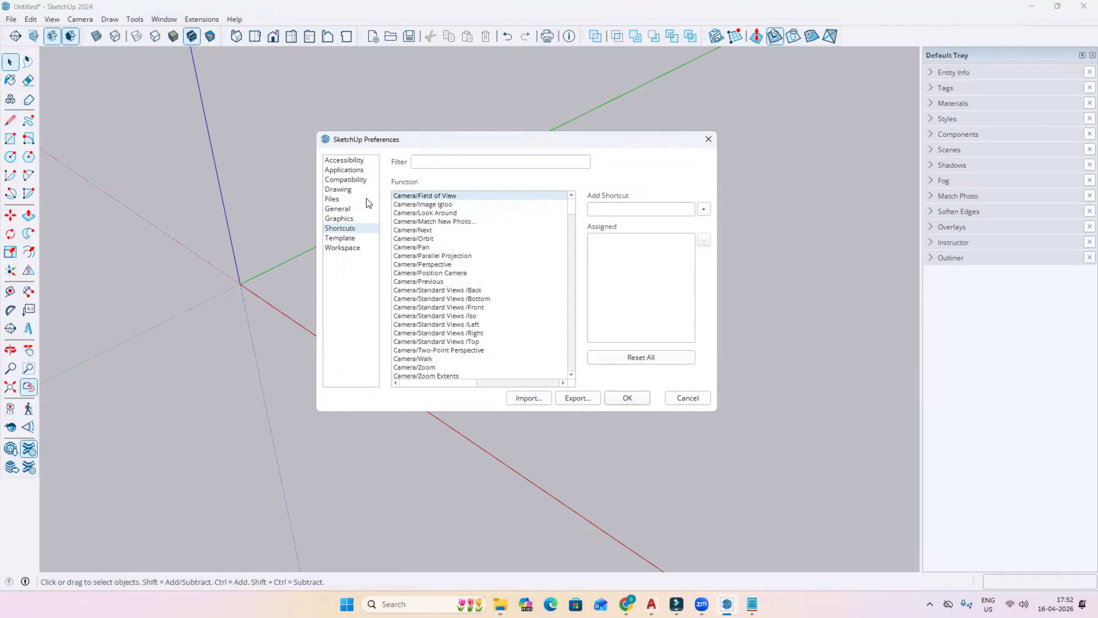
Filter the shortcut functions by "line", look through the matching commands, and close the preferences
click(425, 162)
text(line)
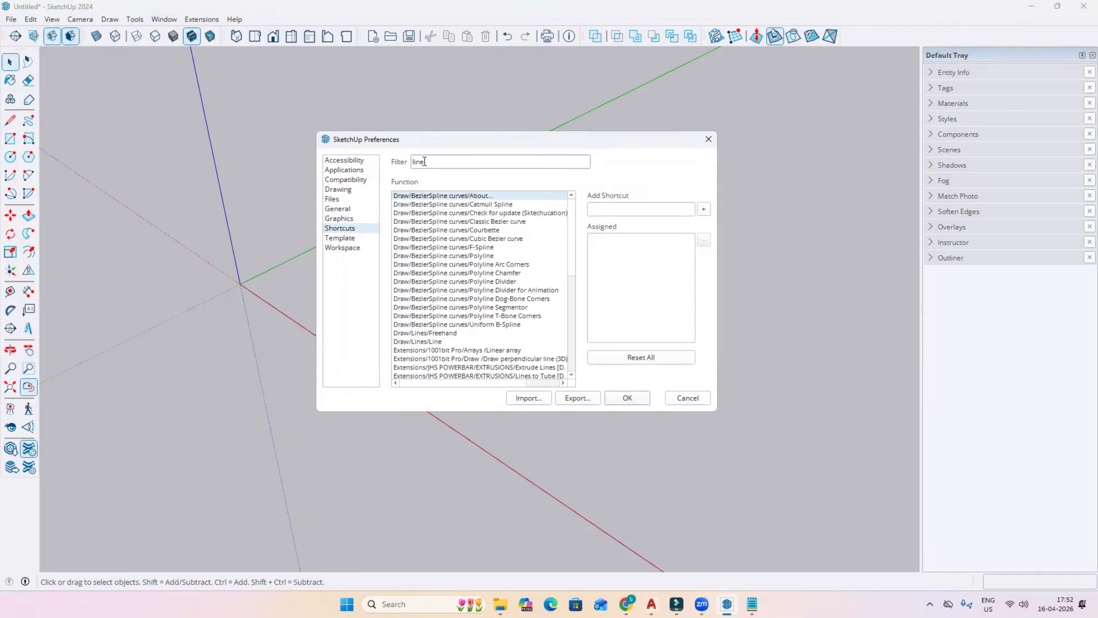
scroll(466, 253, down, 10)
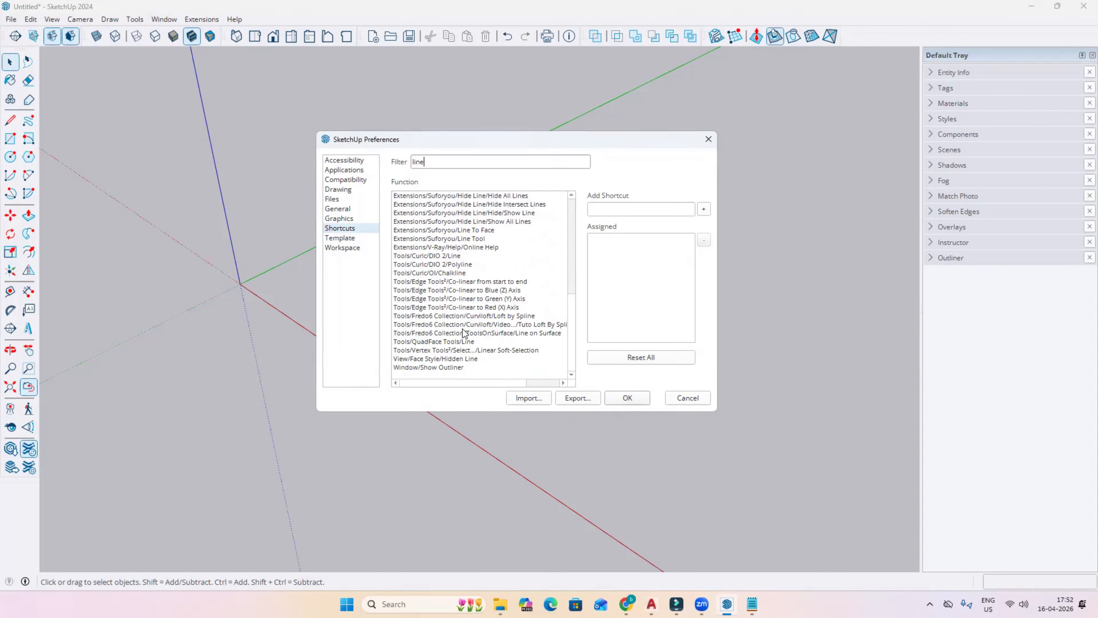
scroll(464, 333, up, 9)
scroll(464, 333, up, 1)
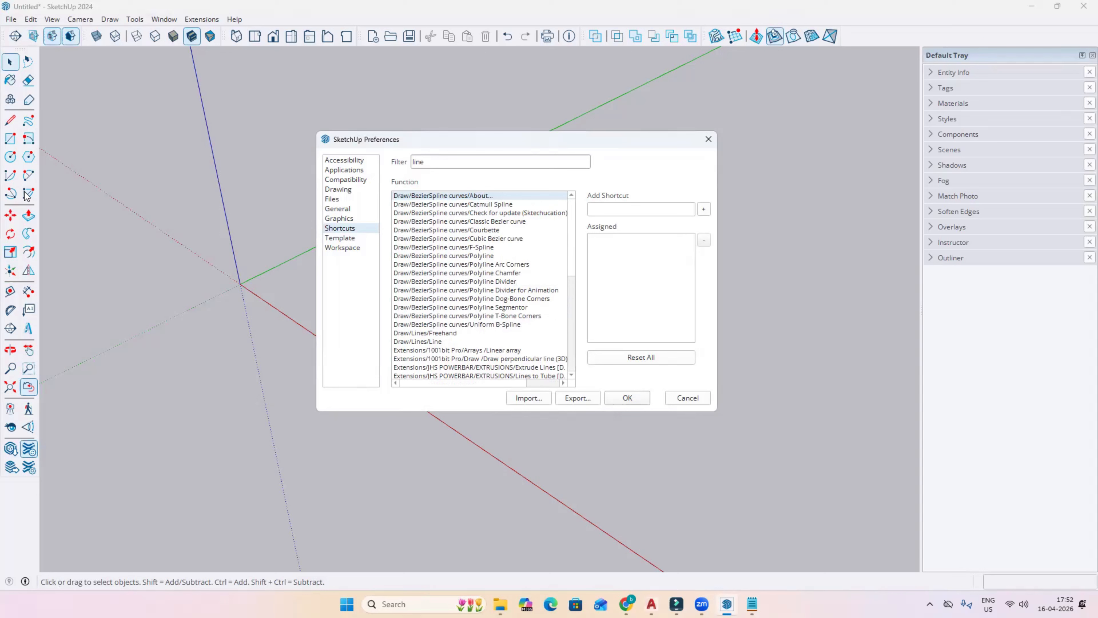
drag(373, 142, 380, 143)
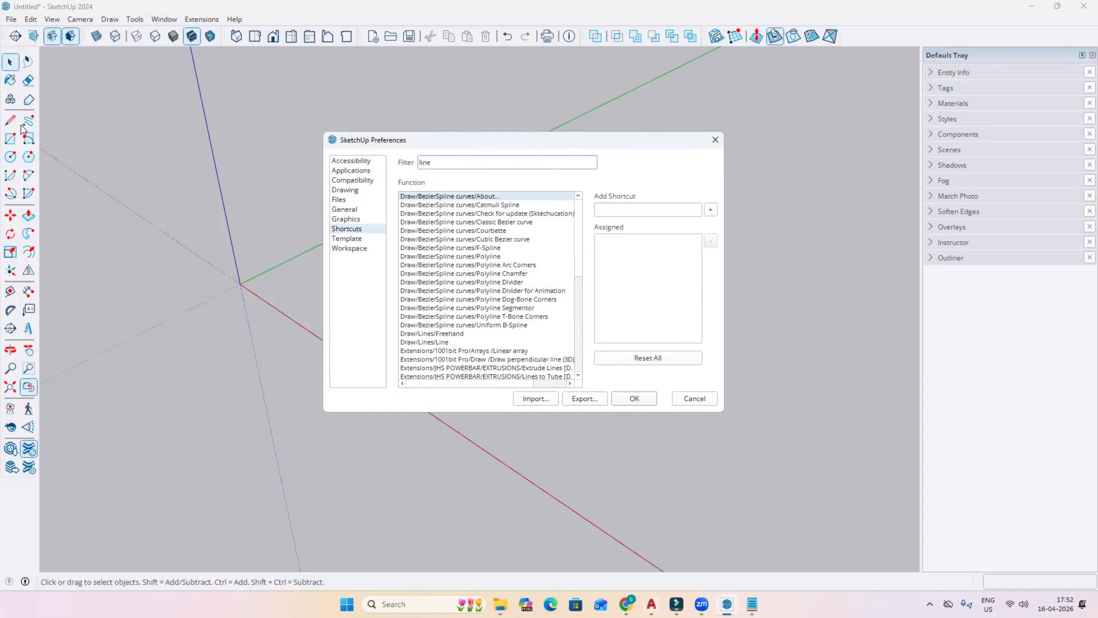
click(715, 141)
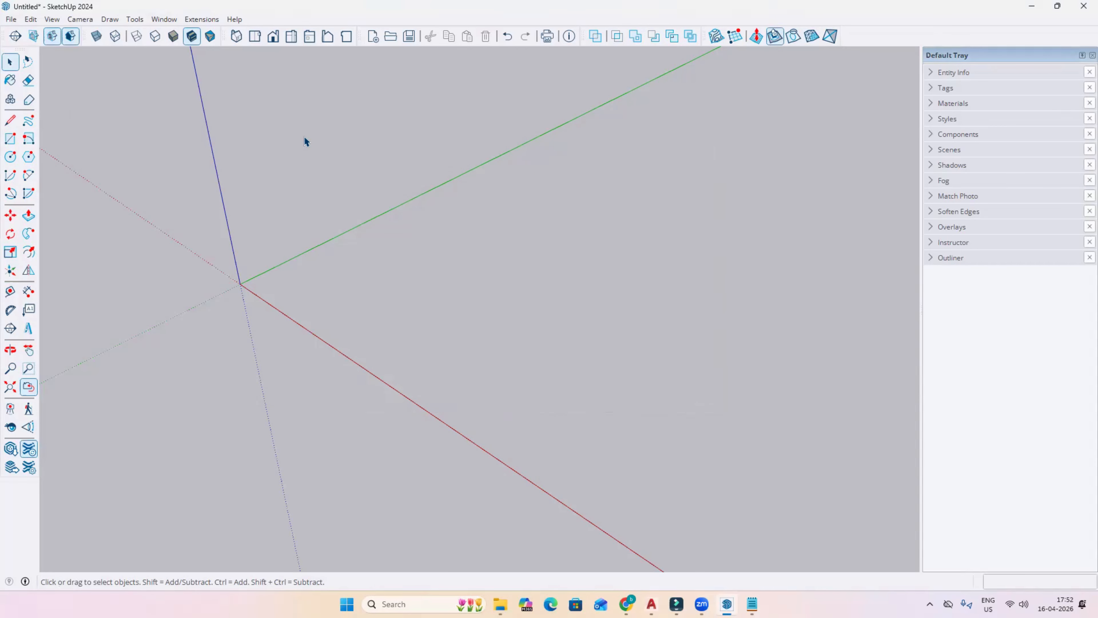
Display the Drawing toolbar, place it near the upper part of the blue axis to view its tools, and close it
click(54, 19)
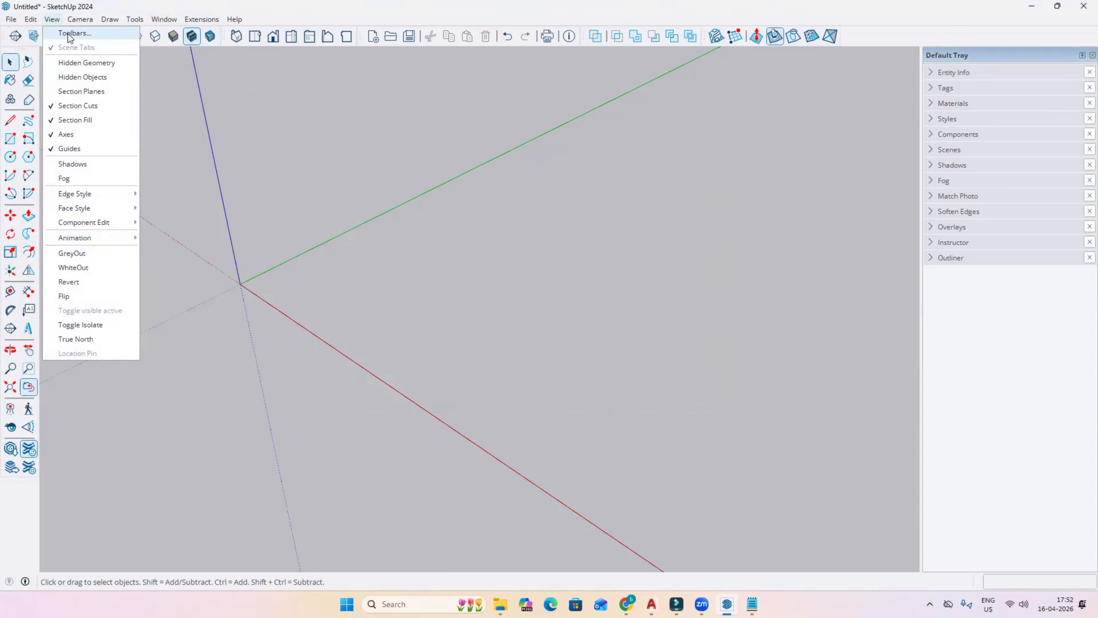
click(60, 33)
scroll(442, 268, down, 10)
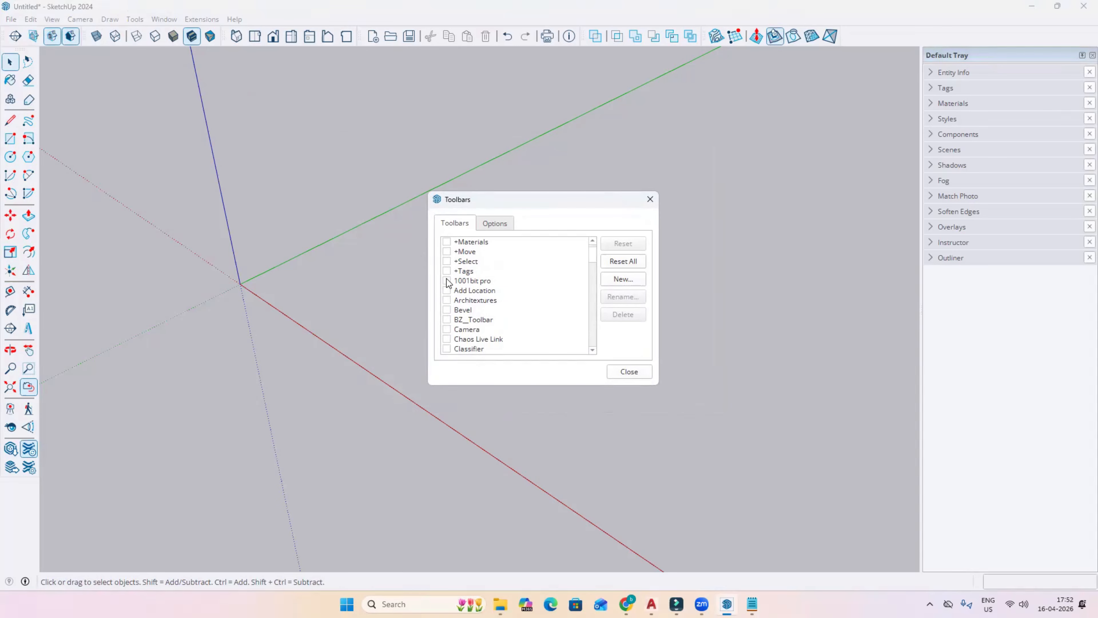
scroll(450, 299, down, 2)
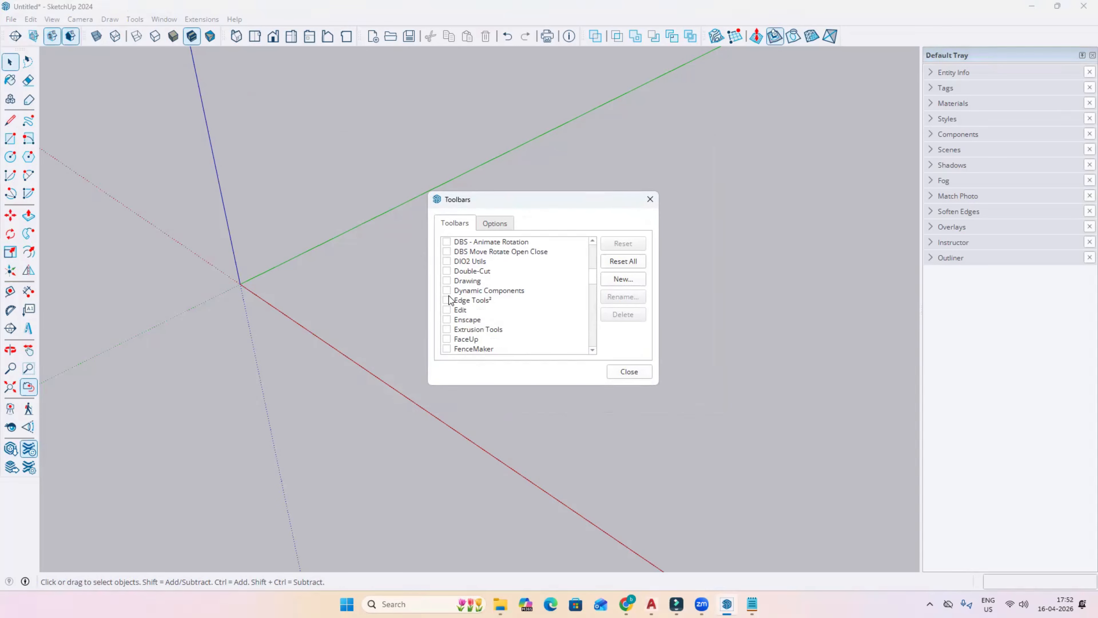
click(447, 280)
click(650, 200)
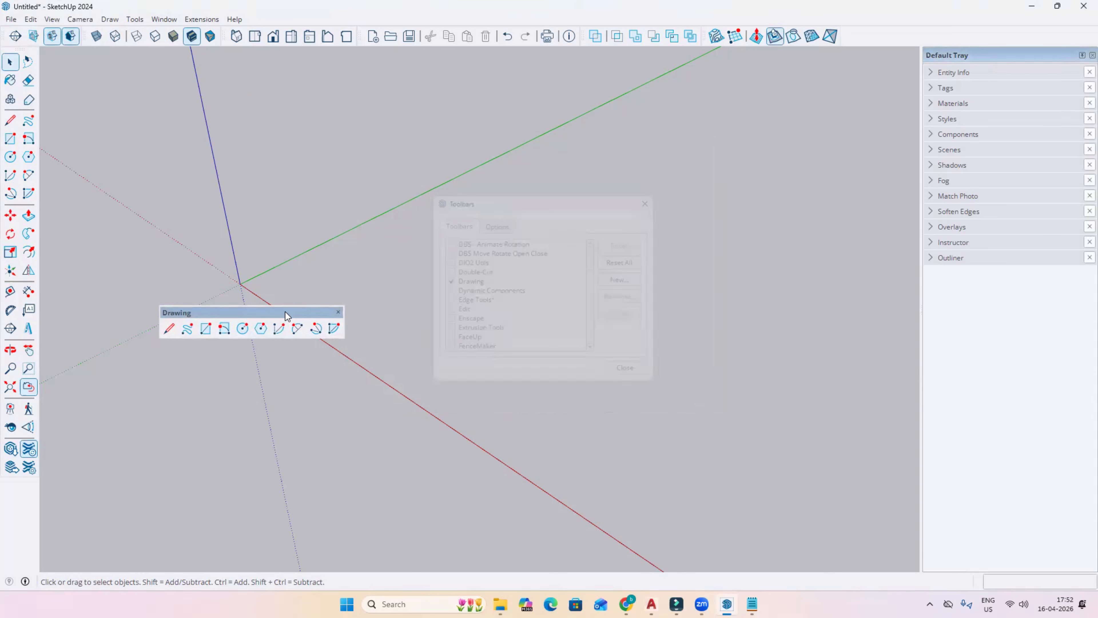
drag(281, 313, 228, 100)
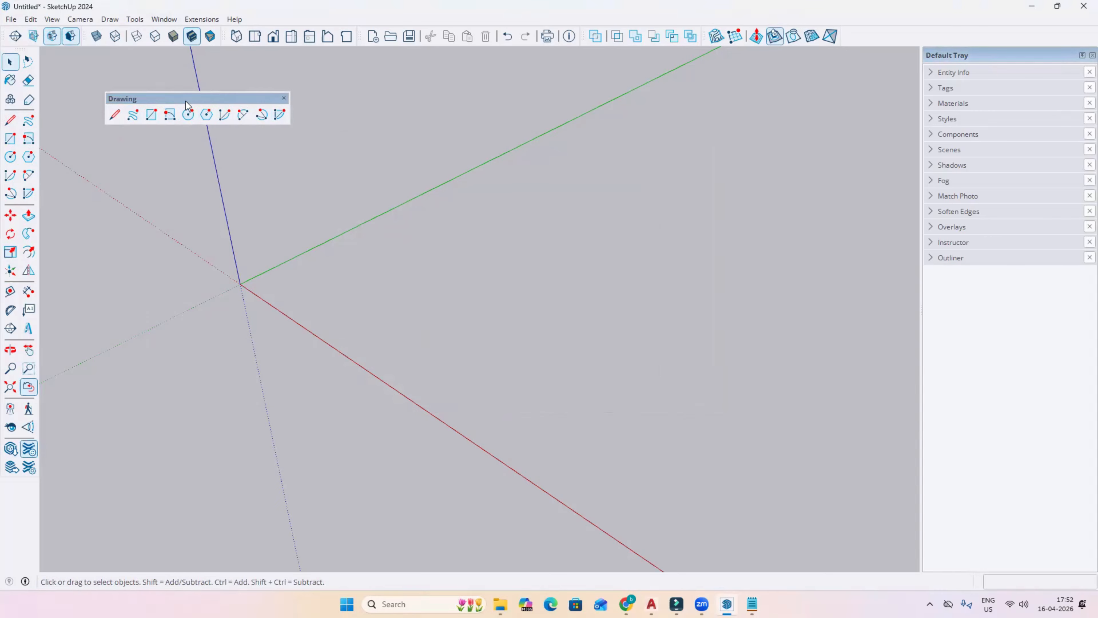
click(285, 98)
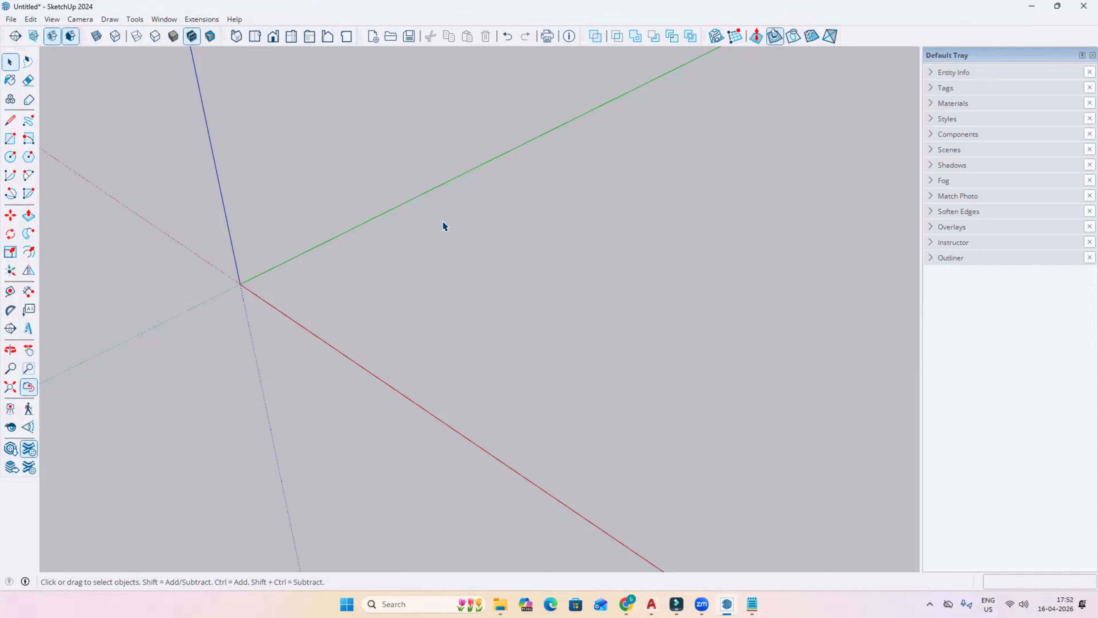
Find Draw/Lines/Line by filtering the shortcut functions for "line", remove its assigned shortcut L, and save the preferences
click(159, 20)
click(185, 92)
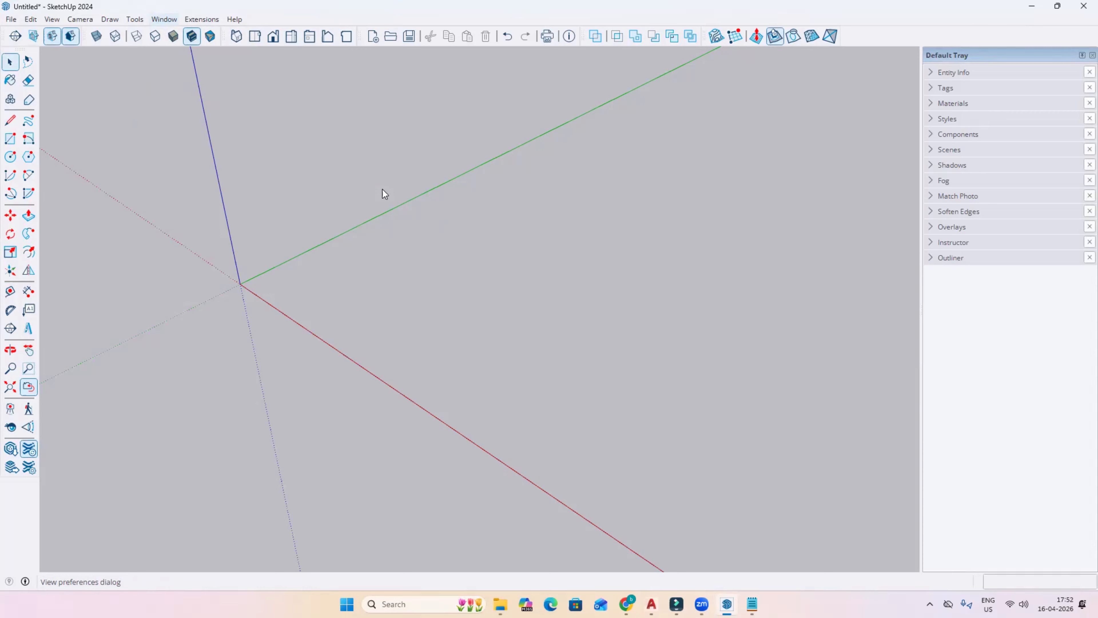
click(435, 166)
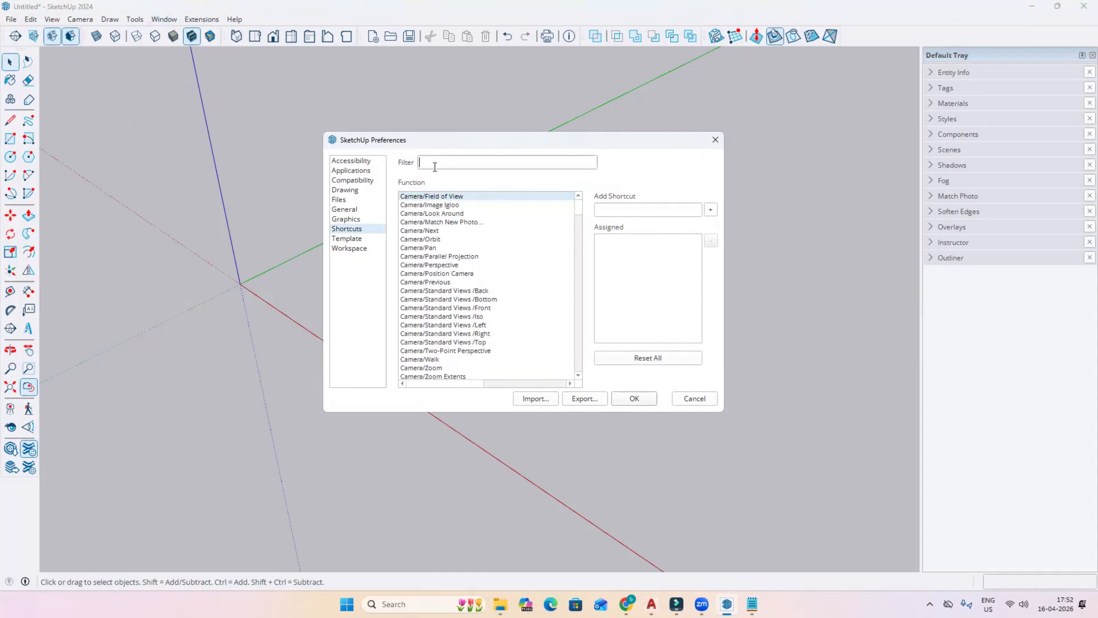
text(line)
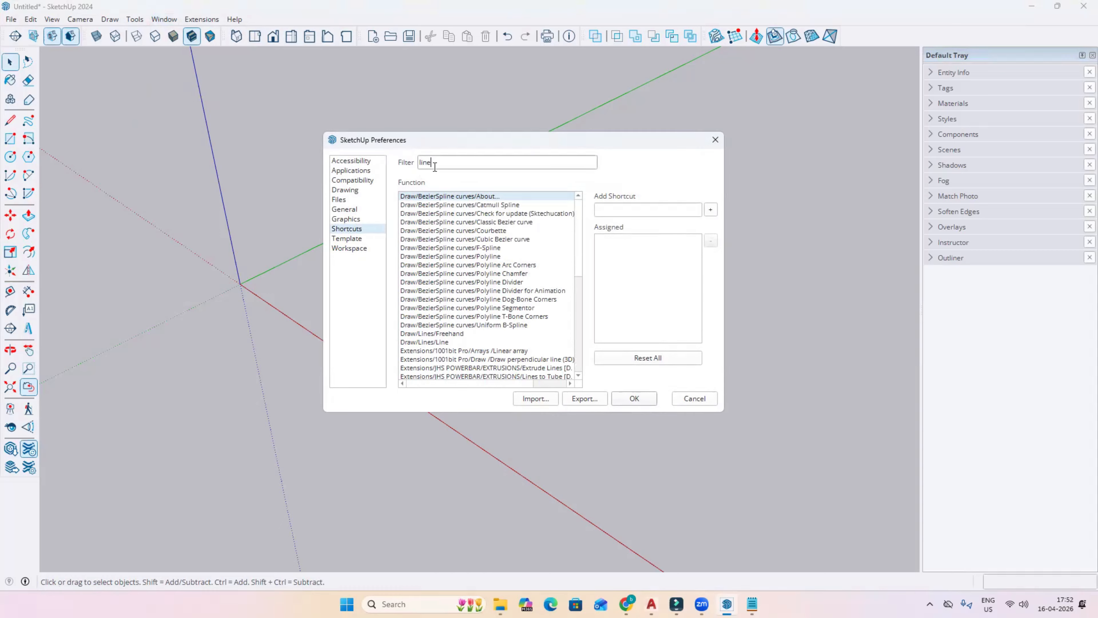
click(417, 342)
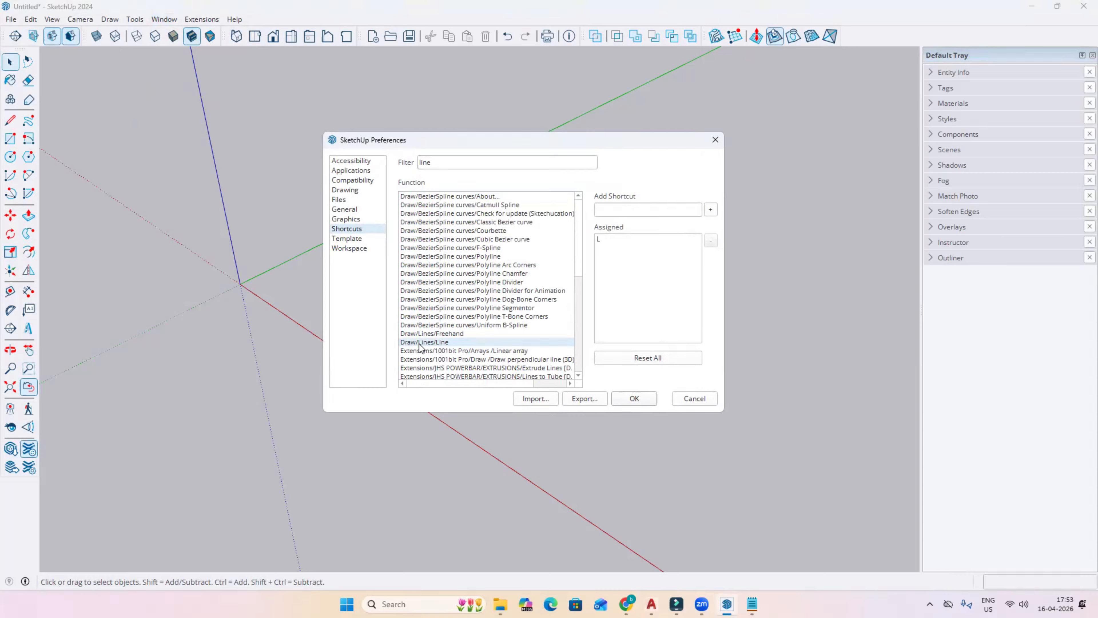
click(608, 241)
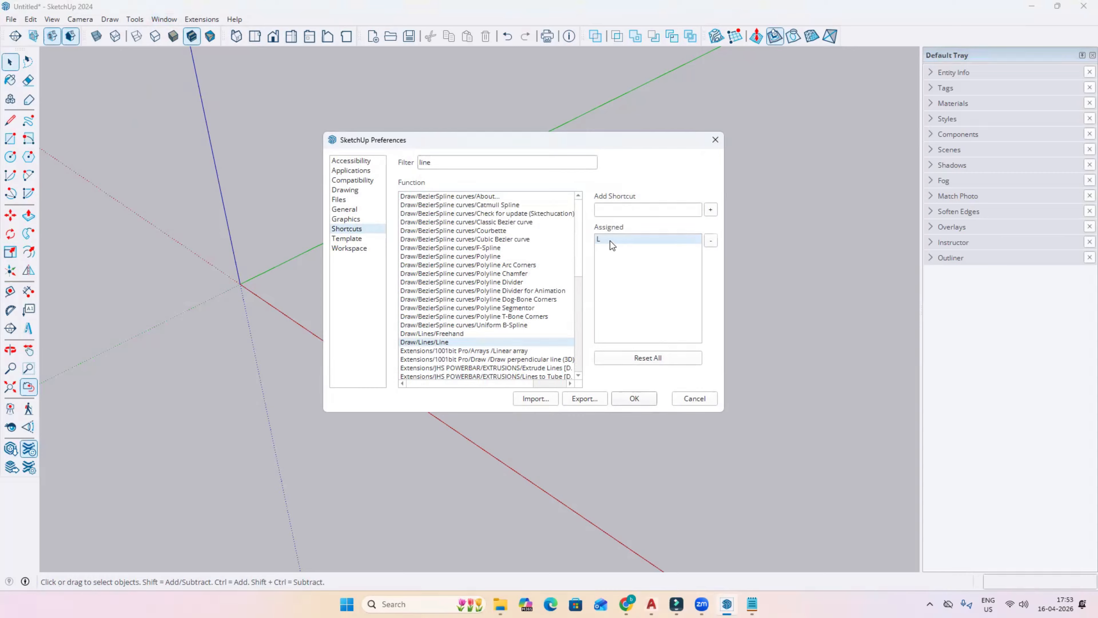
click(711, 241)
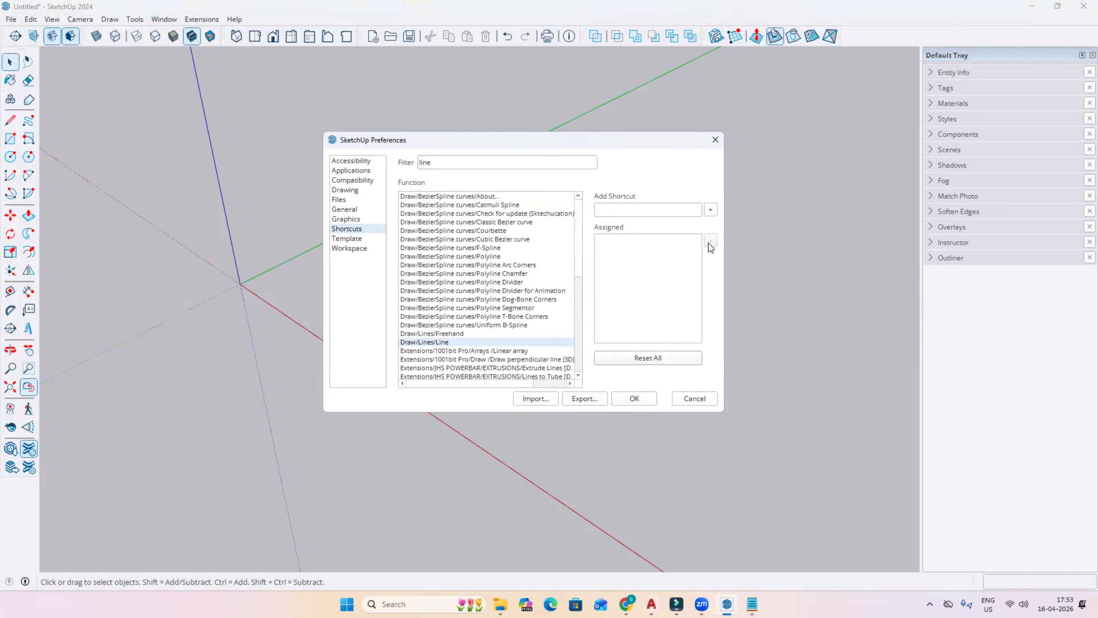
click(634, 399)
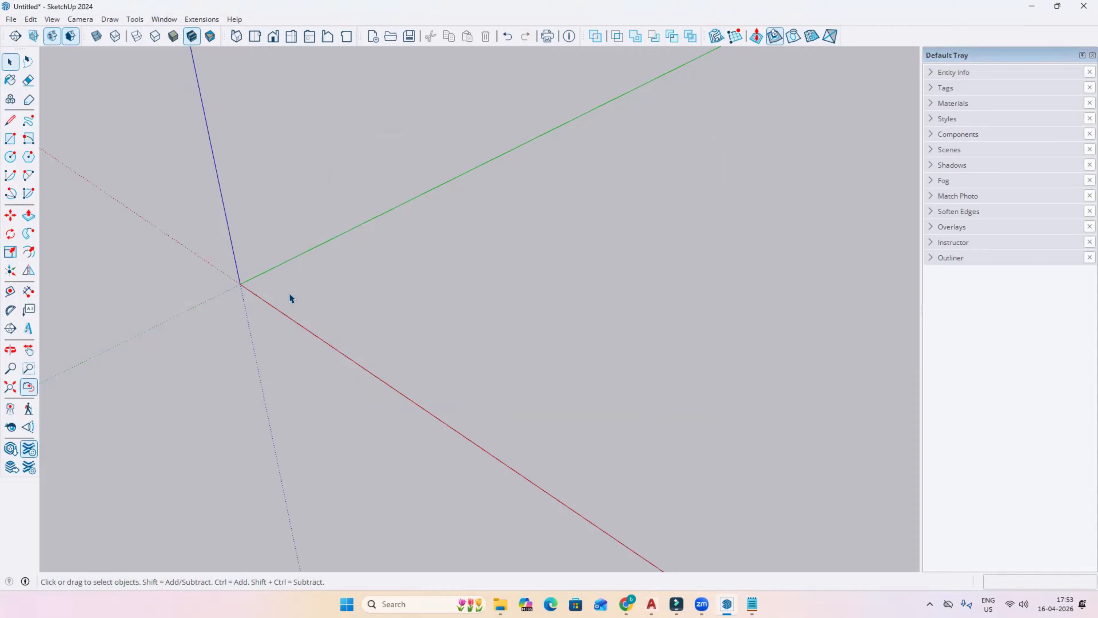
Check that Draw/Lines/Line has no assigned shortcut and try to give it the shortcut L
click(164, 19)
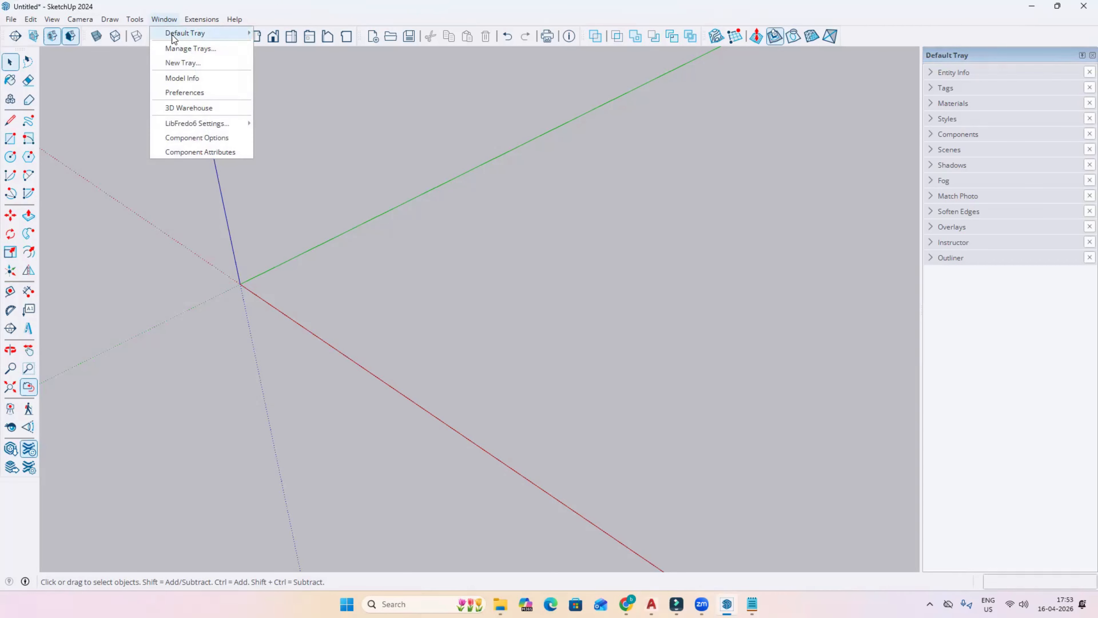
click(185, 90)
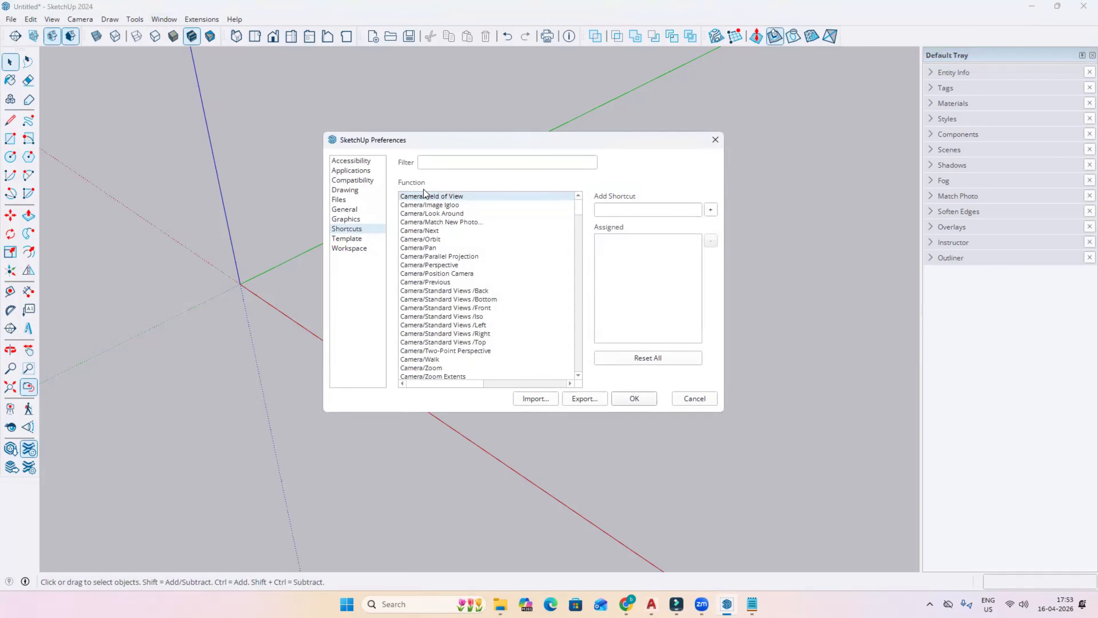
click(426, 160)
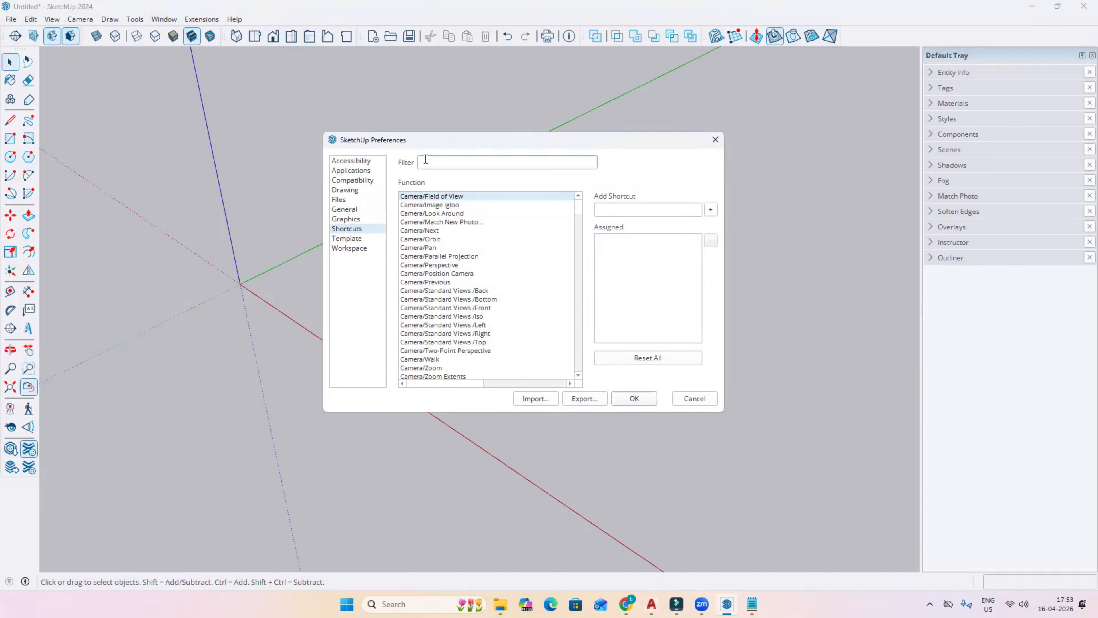
text(line)
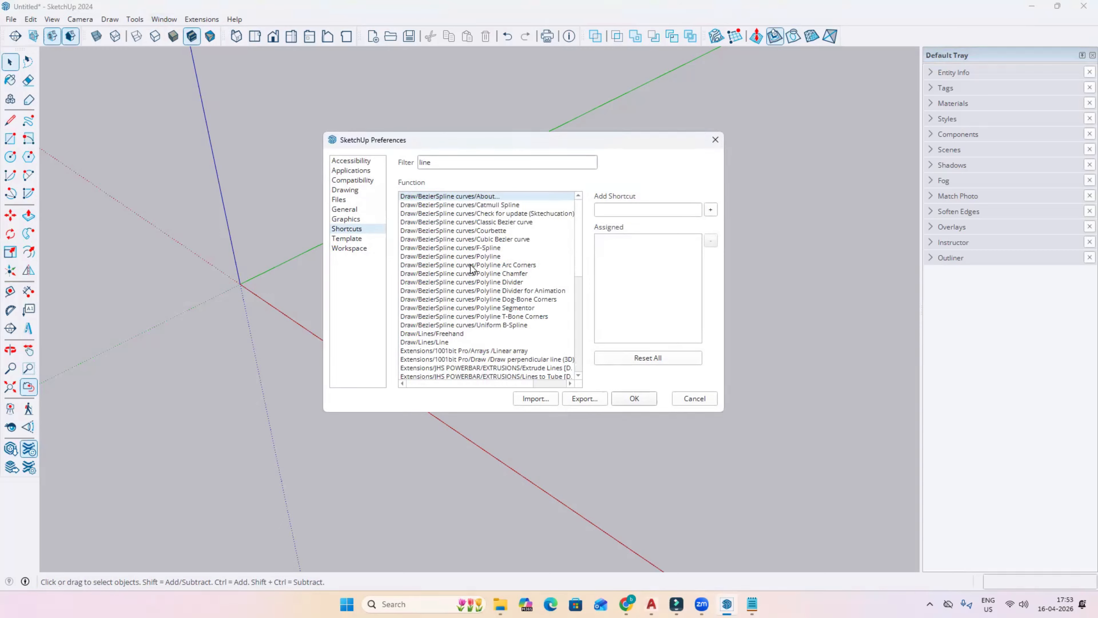
click(416, 342)
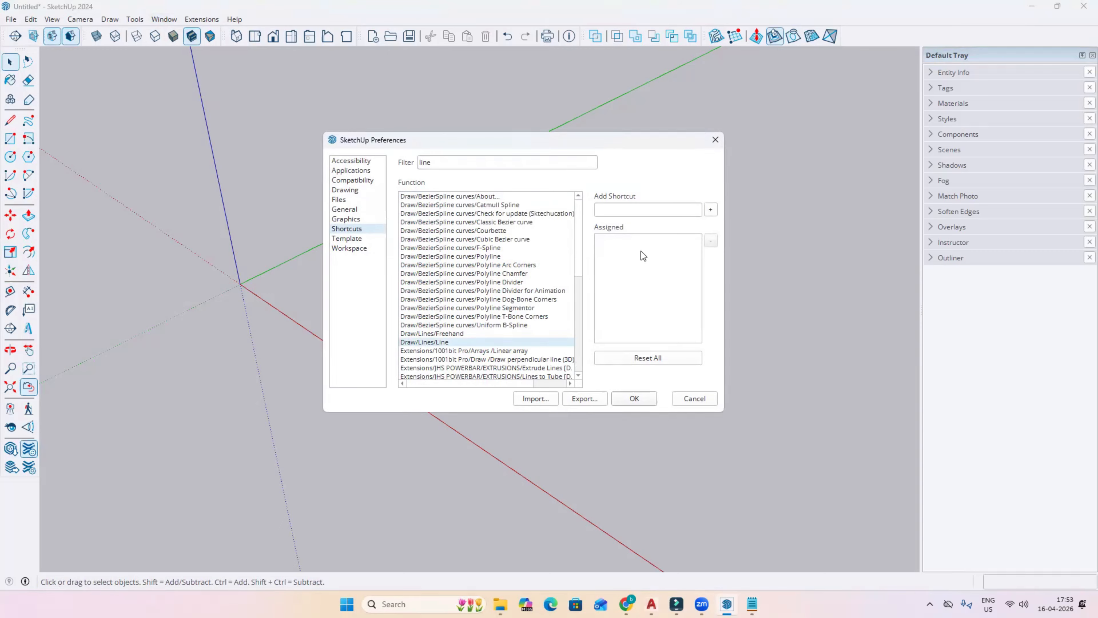
click(620, 211)
key(l)
click(632, 398)
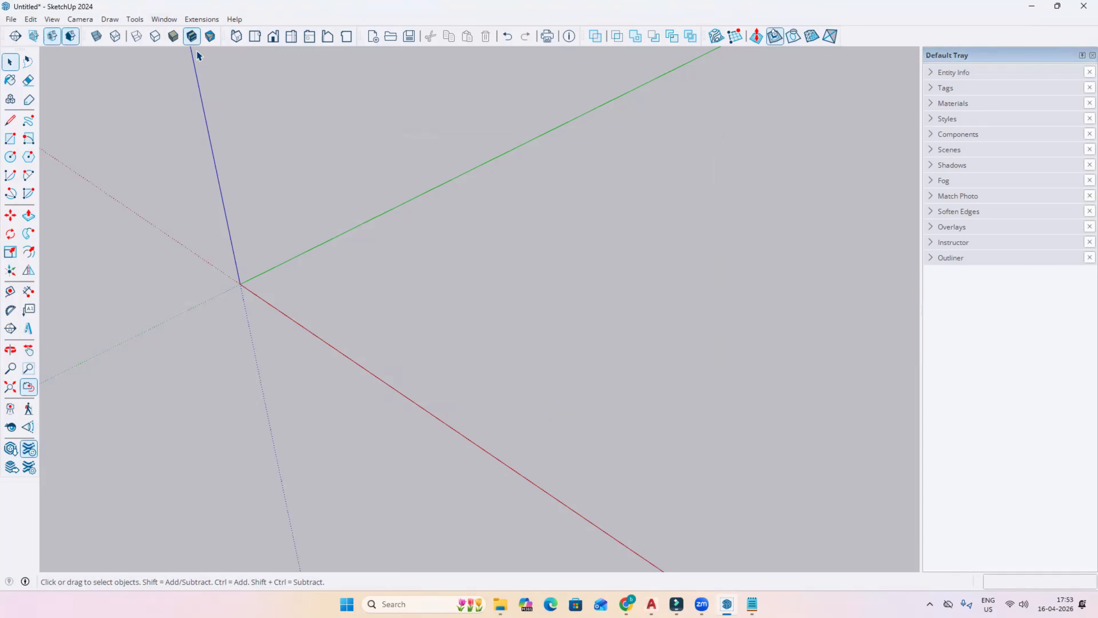
Add L as the assigned shortcut of Draw/Lines/Line, save the preferences, and test it by activating the Line tool before returning to Select
click(163, 20)
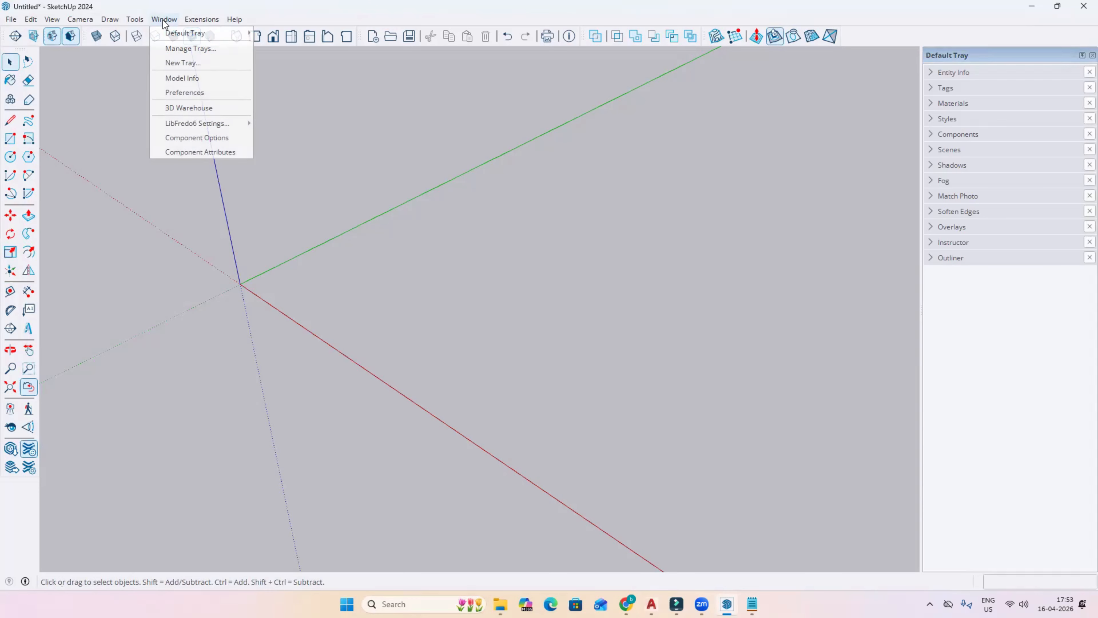
click(185, 93)
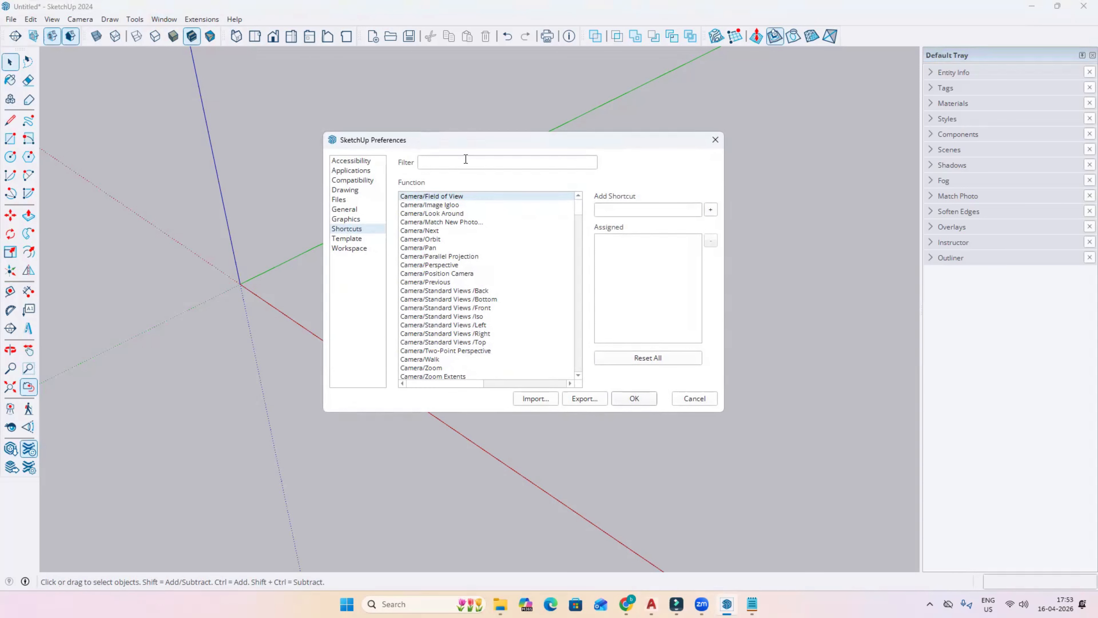
click(456, 162)
text(line)
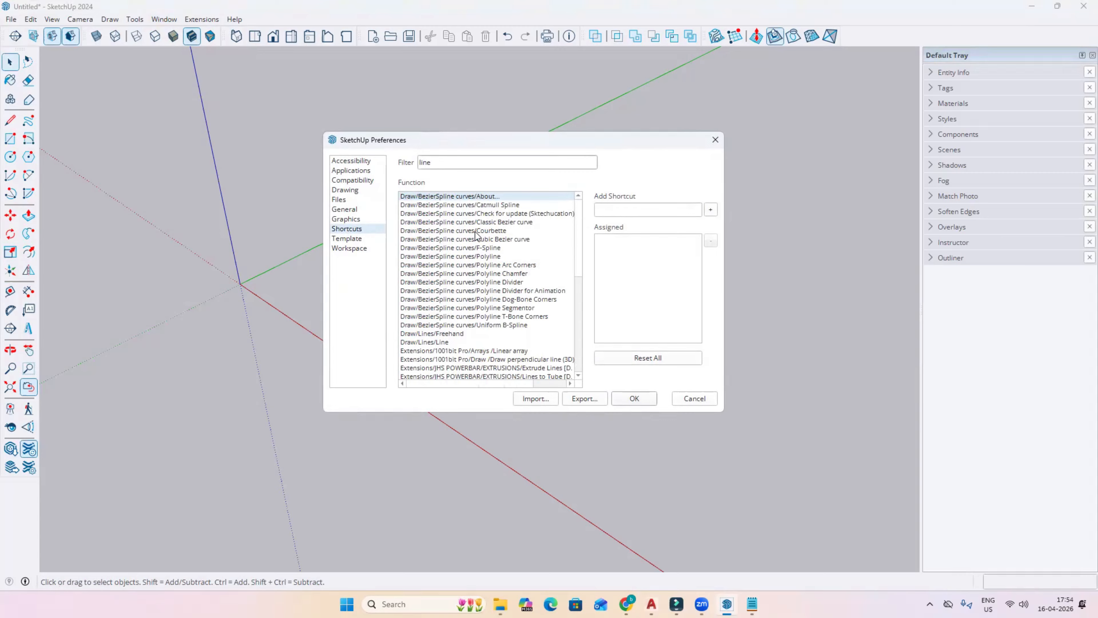
click(418, 342)
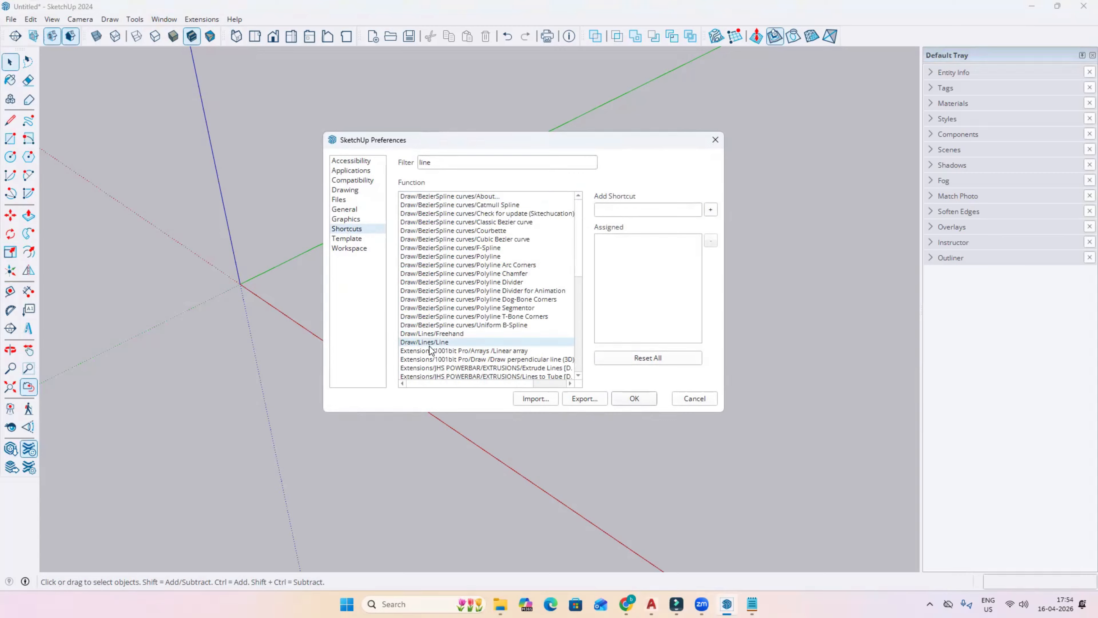
click(609, 208)
key(l)
click(711, 211)
click(635, 398)
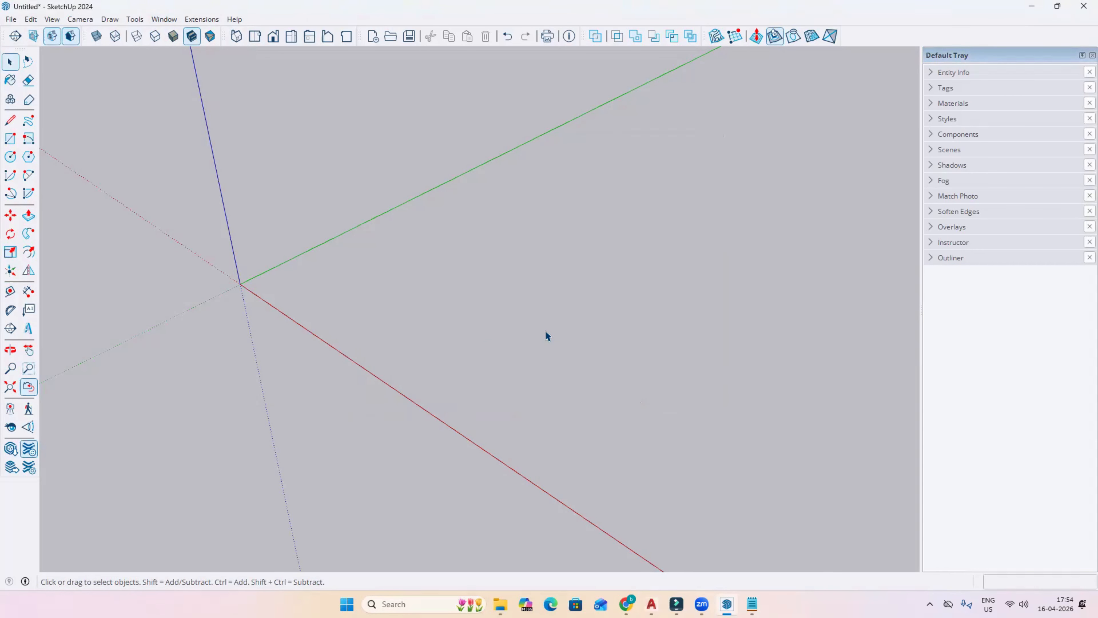
key(l)
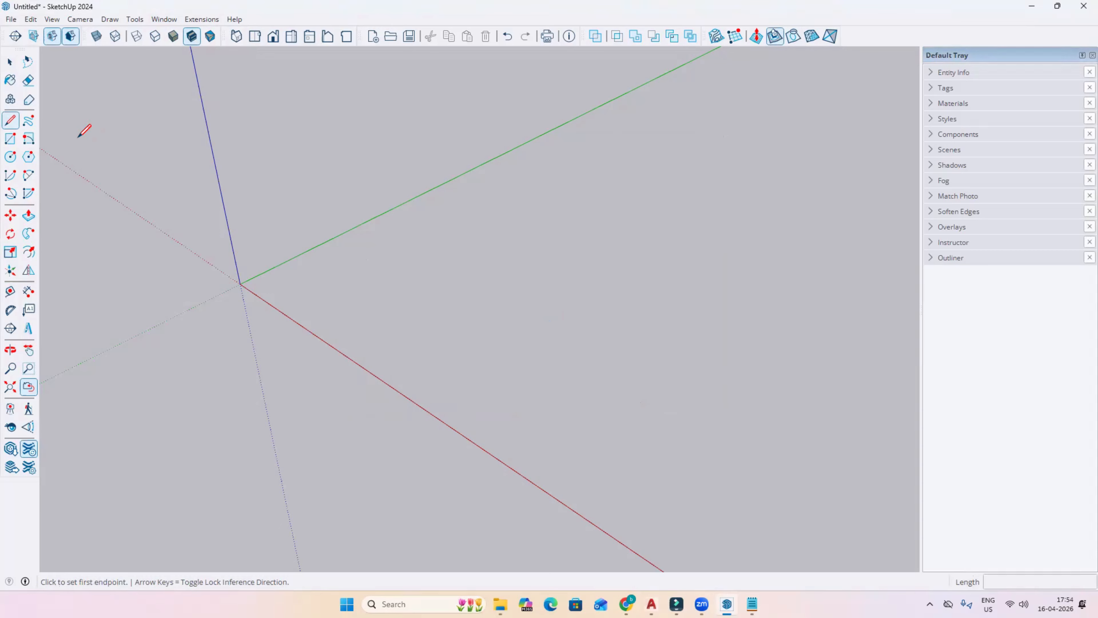
key(space)
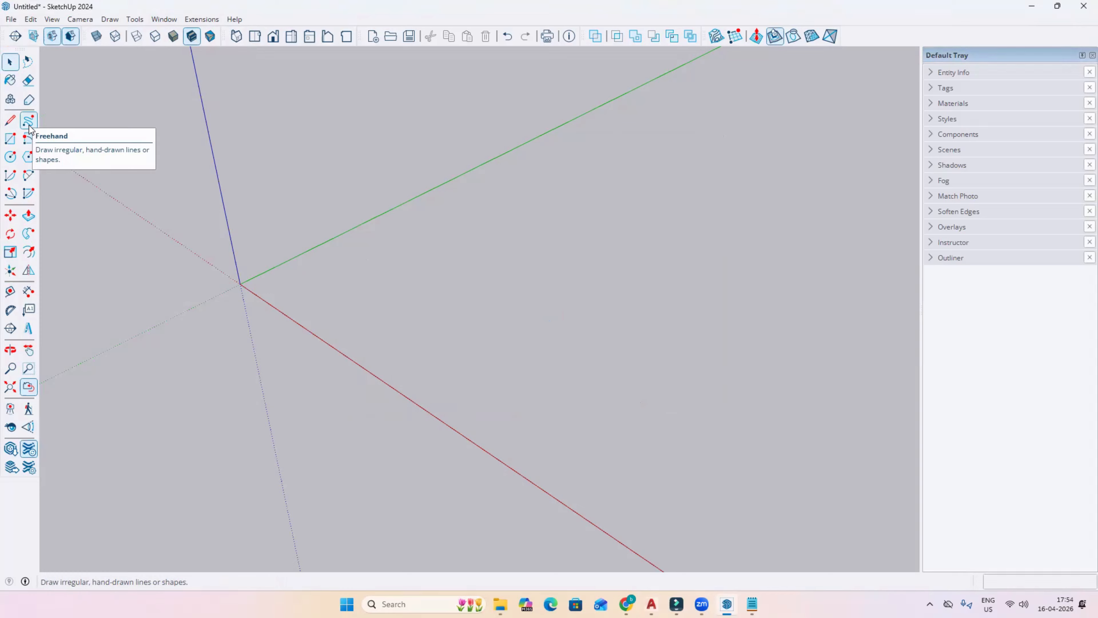
Find Draw/Lines/Freehand by filtering the shortcut functions for "free", and remove its assigned shortcut Shift+F
click(162, 19)
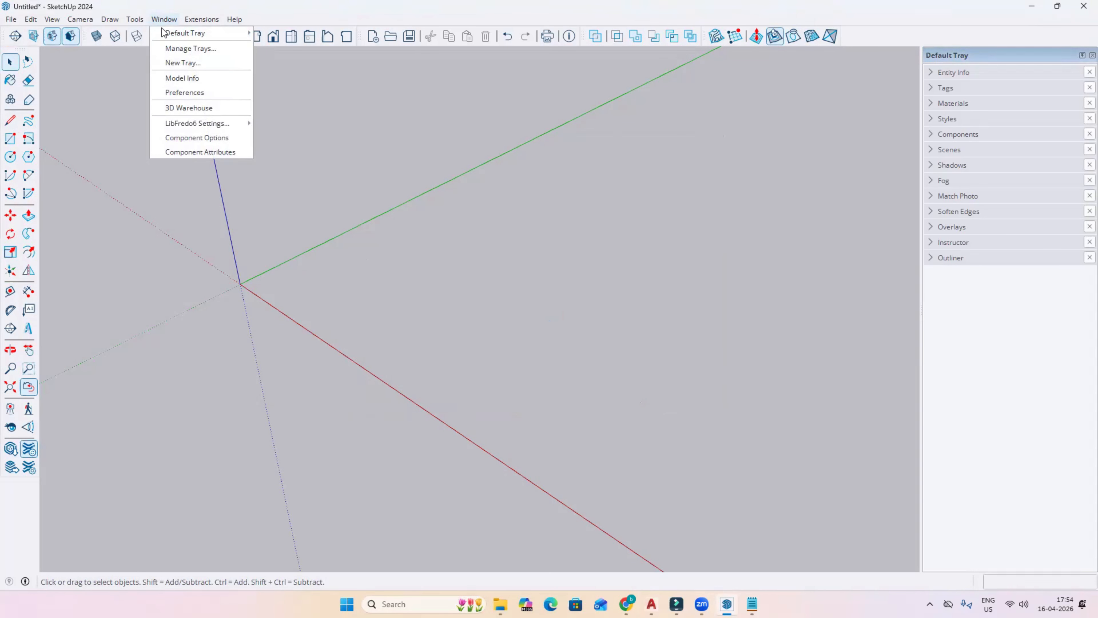
click(185, 92)
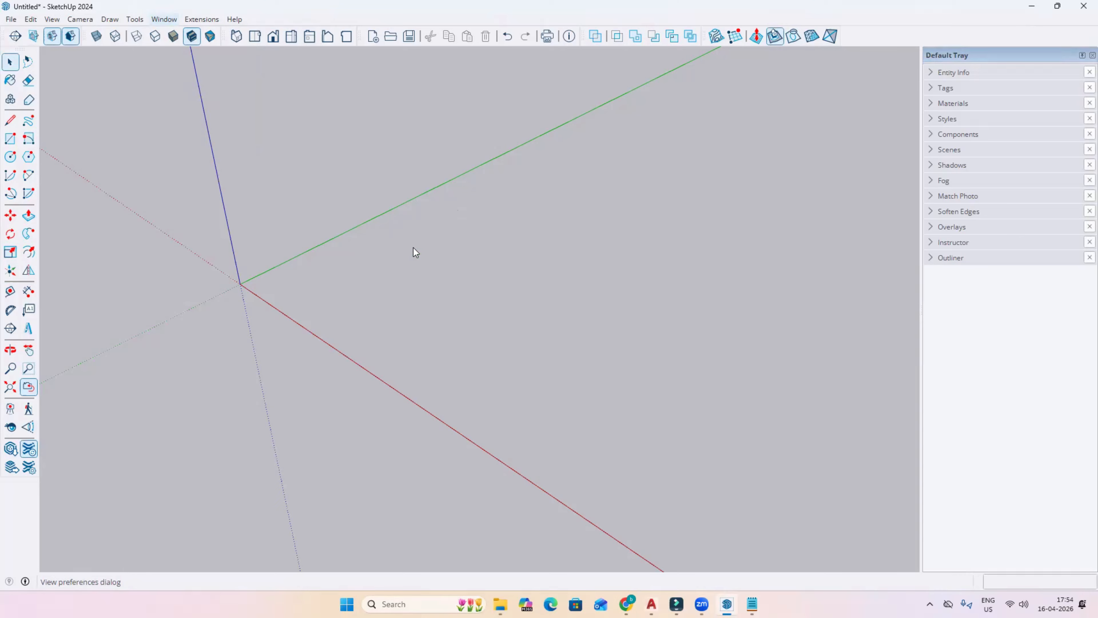
click(428, 160)
text(free)
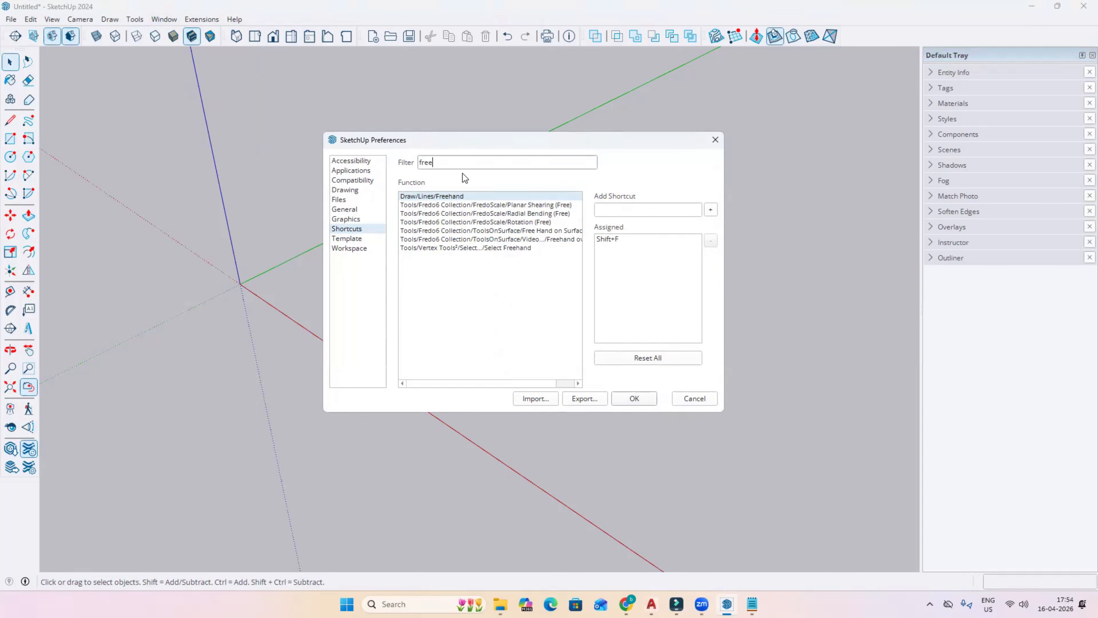
click(601, 241)
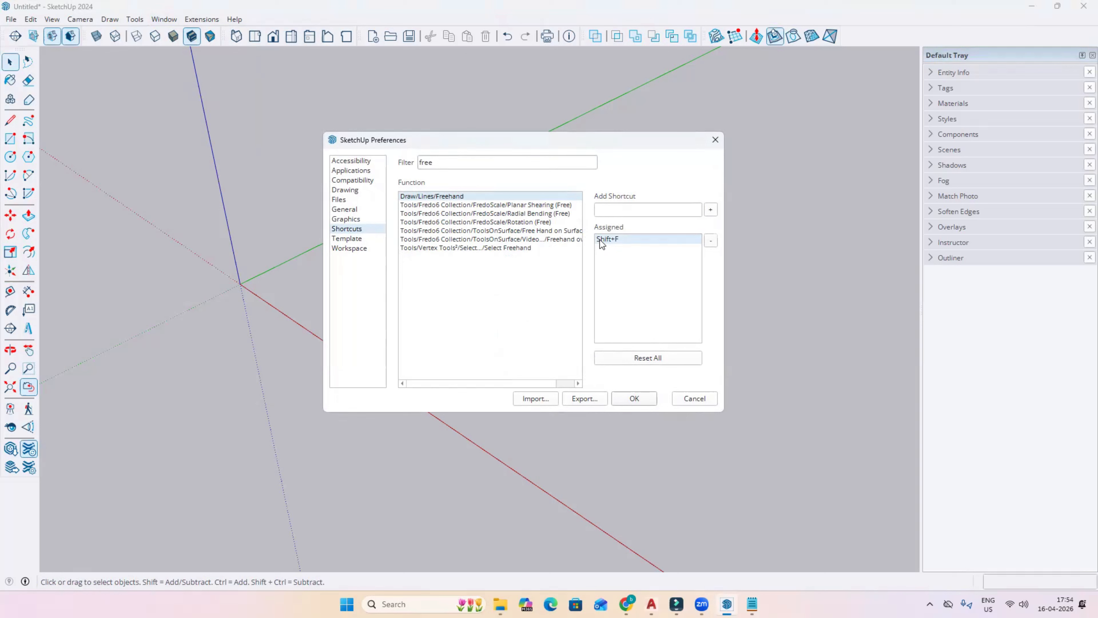
click(709, 243)
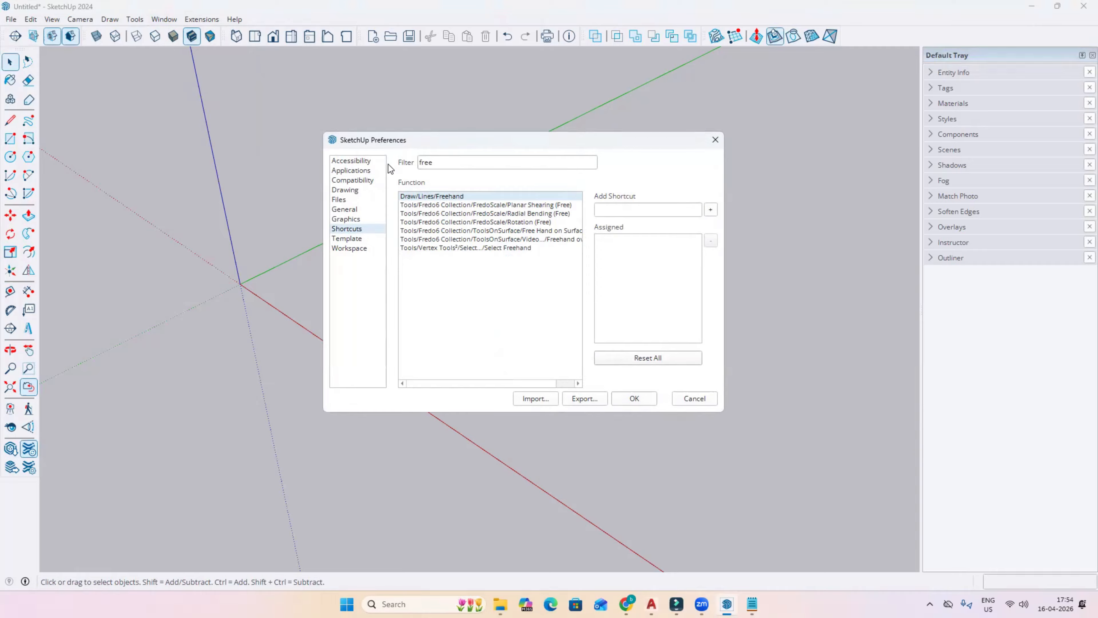
Try to give Draw/Lines/Freehand the shortcut F, and decline reassigning it from Tools/Offset
drag(433, 164, 398, 158)
click(454, 197)
click(619, 210)
text(F)
click(711, 211)
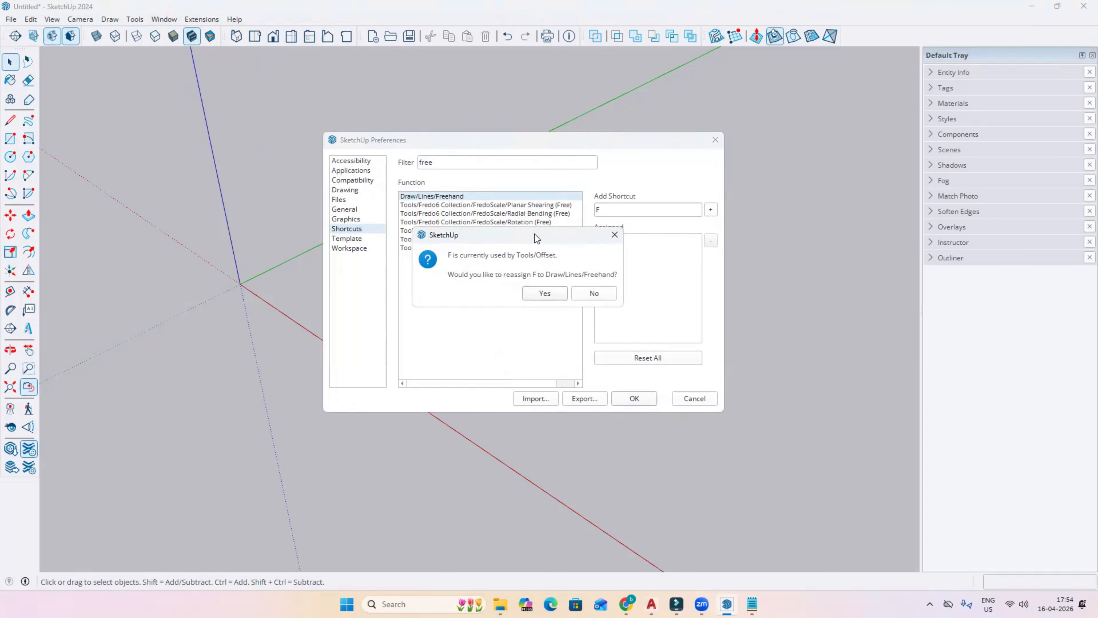
drag(534, 234, 515, 259)
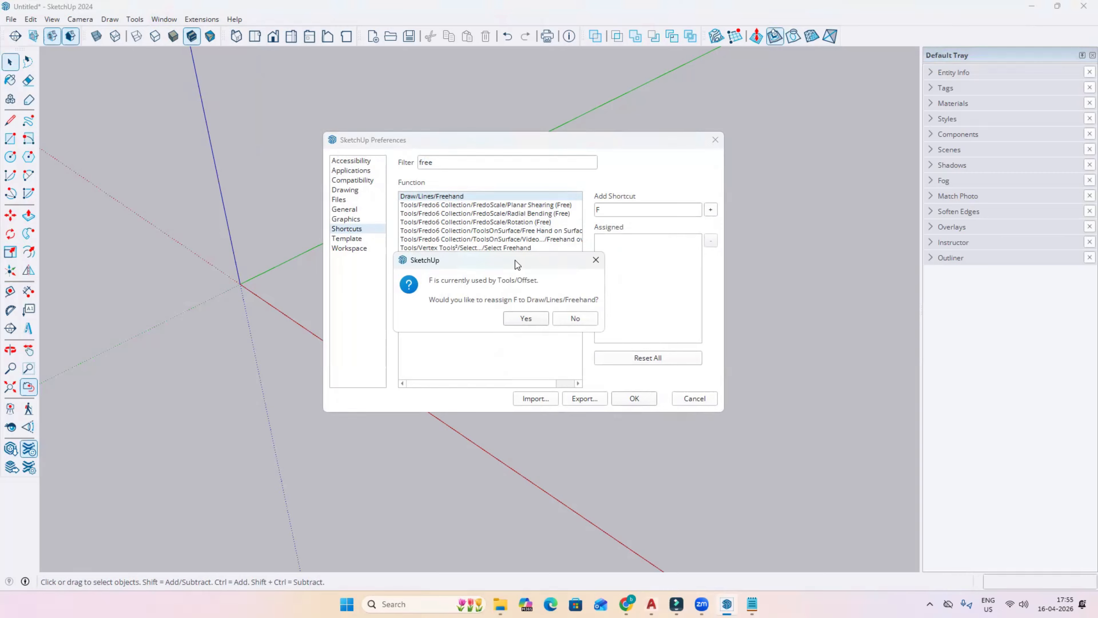
drag(510, 264, 544, 257)
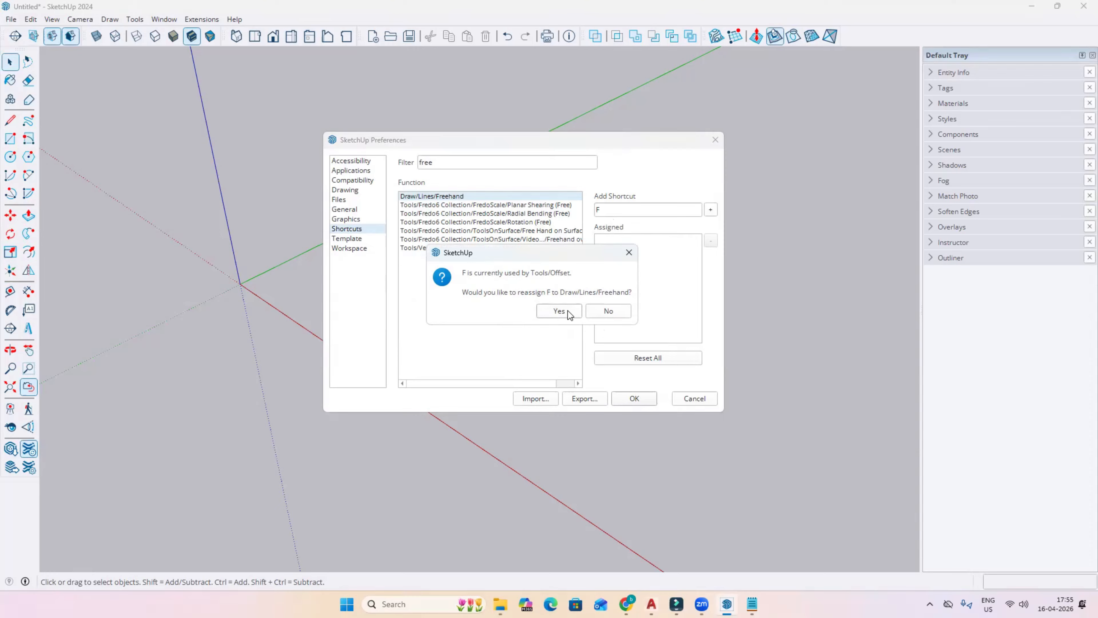
click(609, 312)
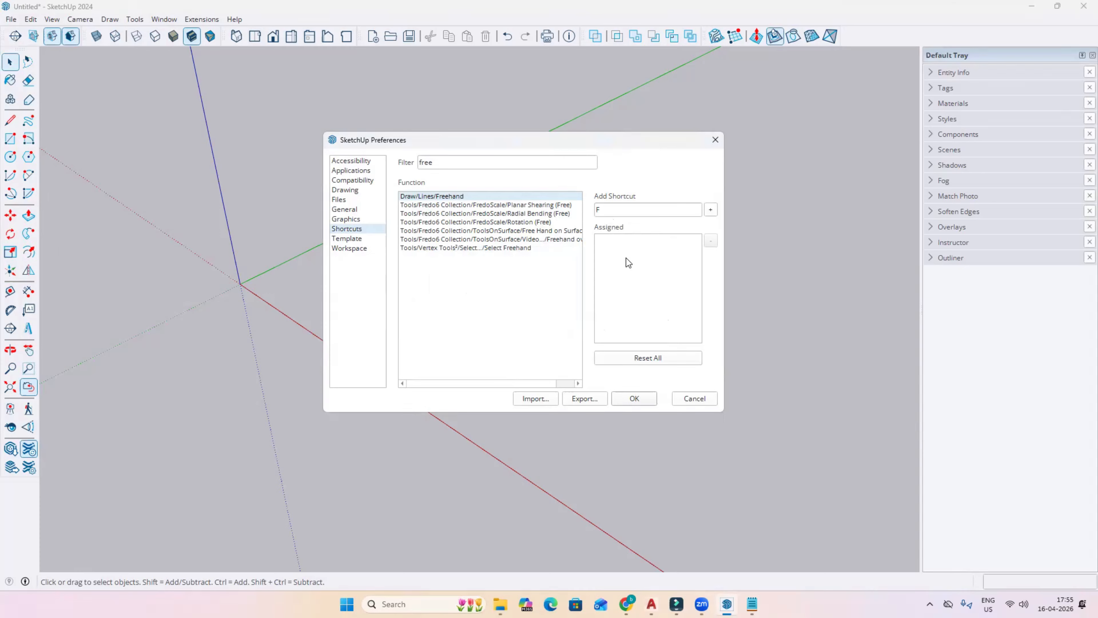
Try Shift+F as the assigned shortcut of Draw/Lines/Freehand, and remove it from the assigned shortcuts again
click(612, 208)
key(shift)
click(714, 212)
click(630, 243)
click(711, 241)
Try the combinations Ctrl+F, Alt+F, Ctrl+Shift+F and Ctrl+Alt+F as new shortcuts for Draw/Lines/Freehand, and clear the entry
click(682, 211)
key(ctrl+f)
drag(663, 211, 589, 207)
key(alt+f)
key(ctrl+shift+f)
key(shift)
key(ctrl+shift+f)
key(ctrl+alt+f)
key(ctrl+alt+shift)
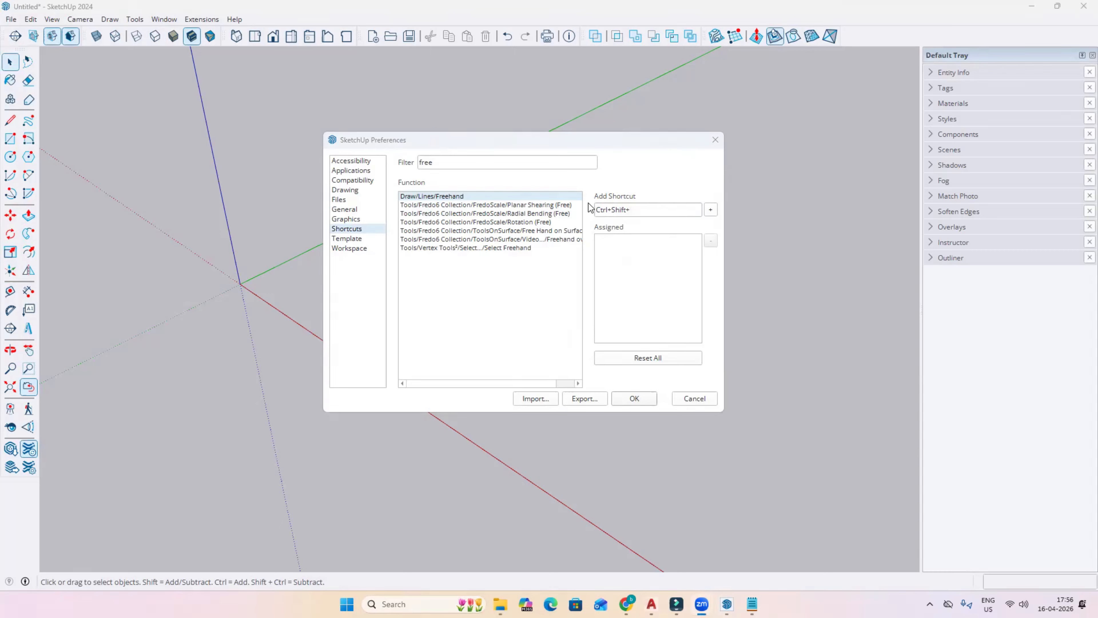
click(656, 211)
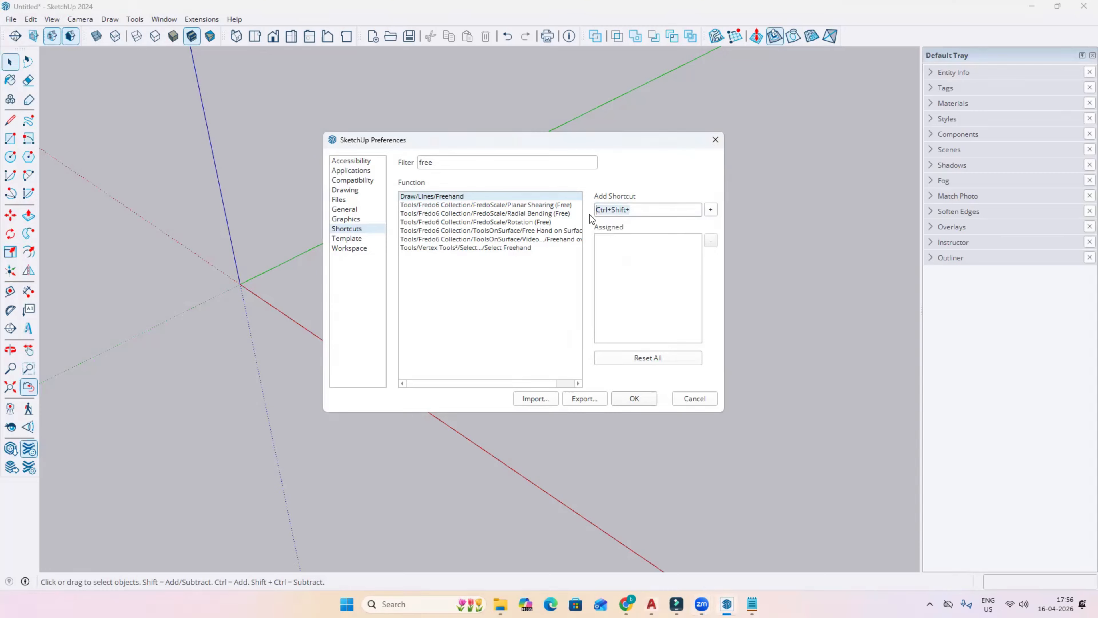
key(BackSpace)
Add Shift+F as the assigned shortcut of Draw/Lines/Freehand
click(640, 212)
key(shift+f)
click(710, 214)
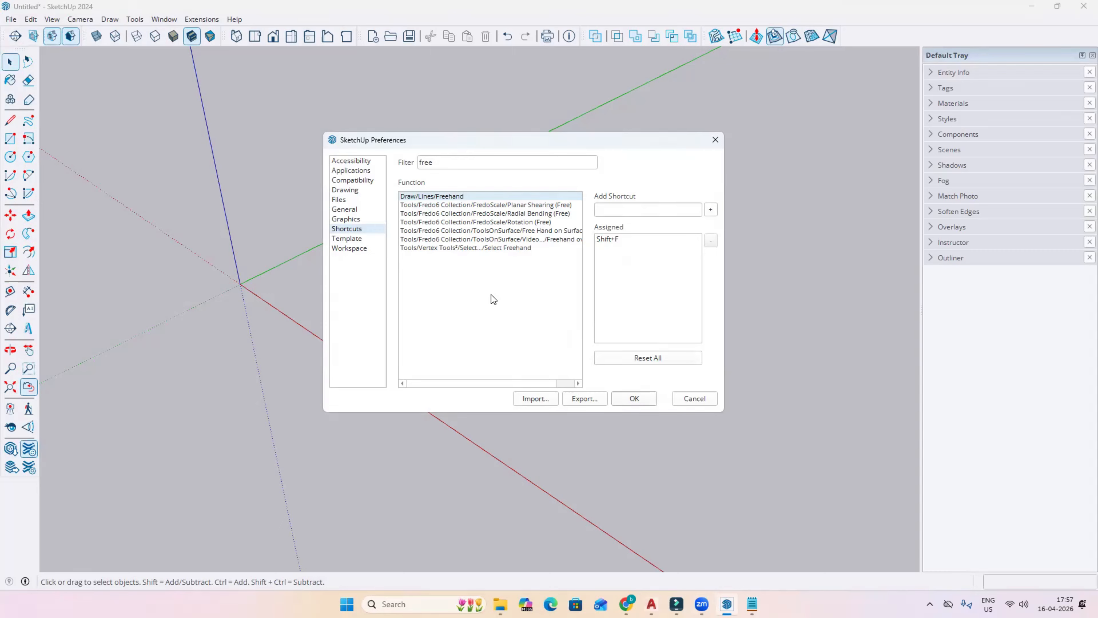
Filter the shortcut functions for "faceup", and remove the shortcut Ctrl+F from Extensions/FaceUp/Summon Faces
drag(468, 160, 404, 160)
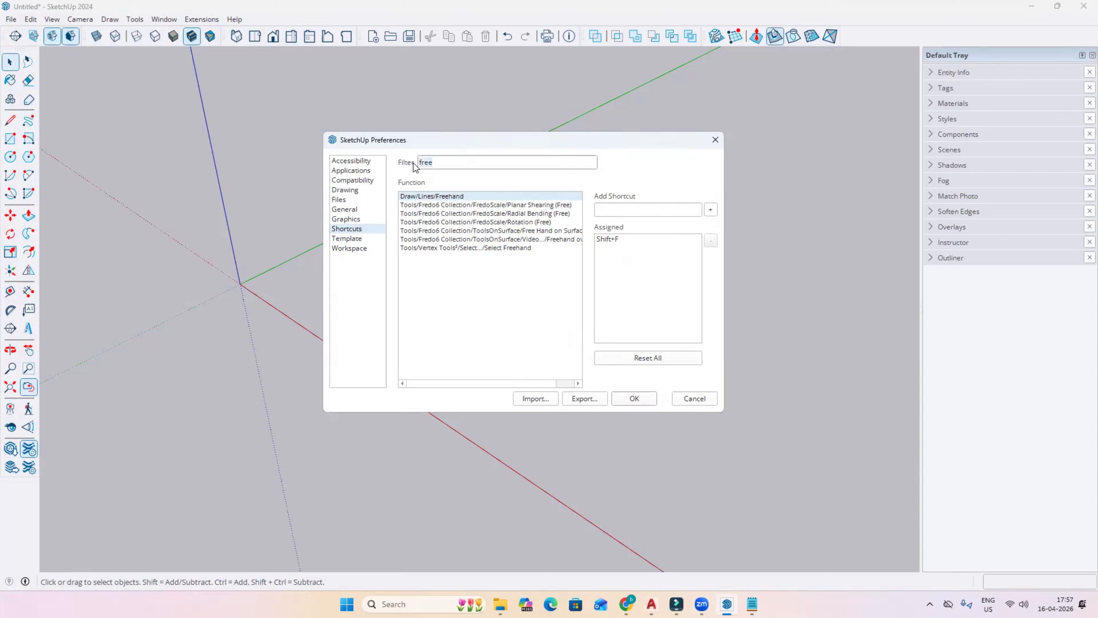
text(fac)
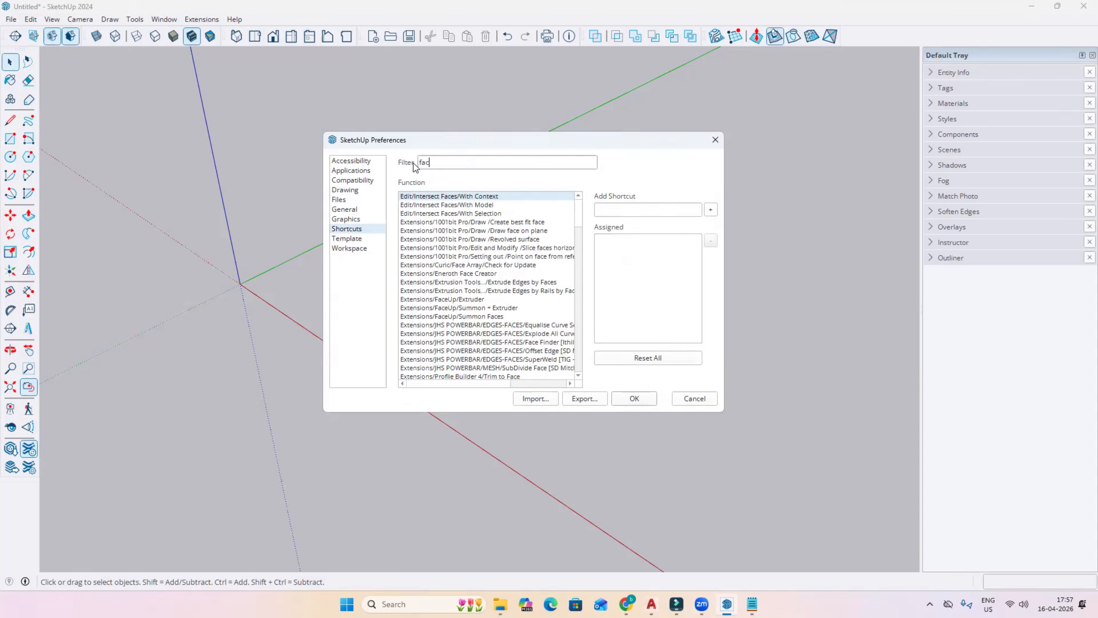
text(eup)
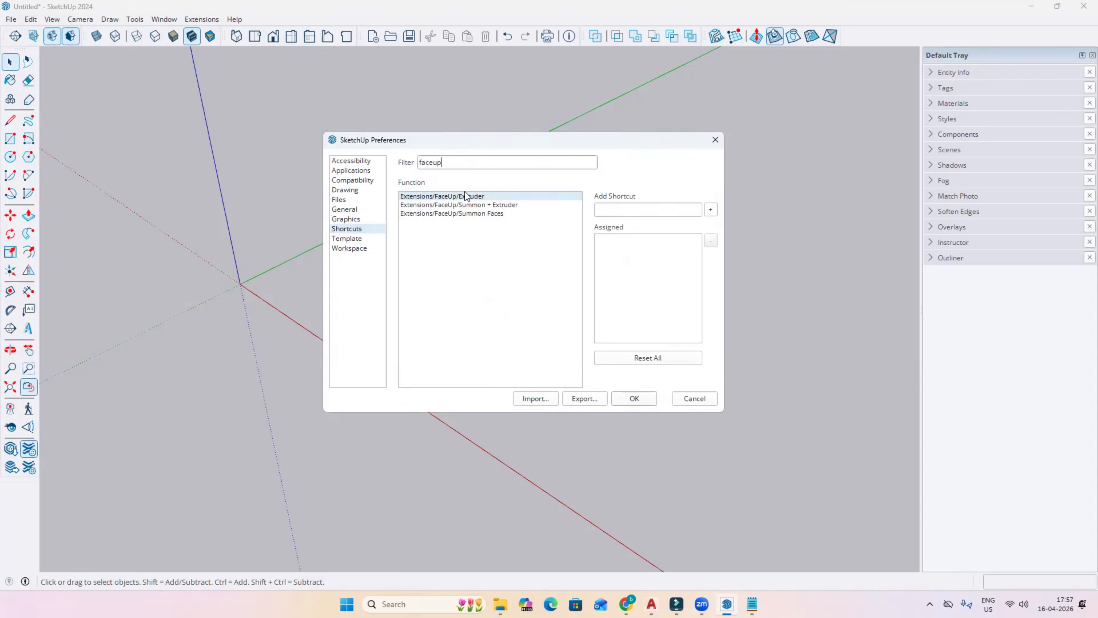
click(471, 198)
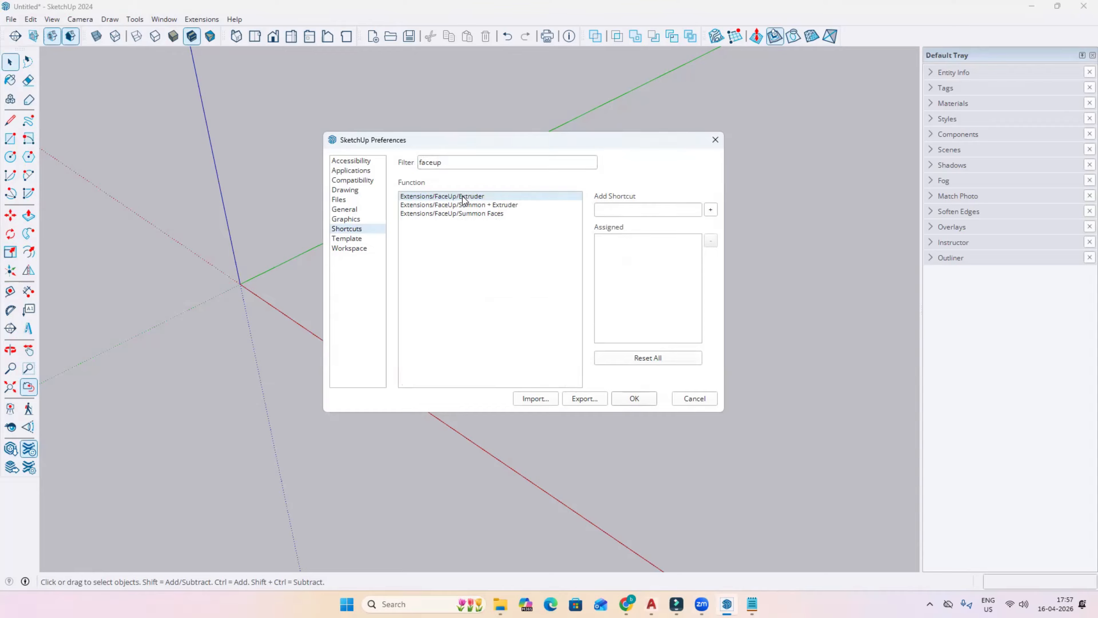
click(474, 206)
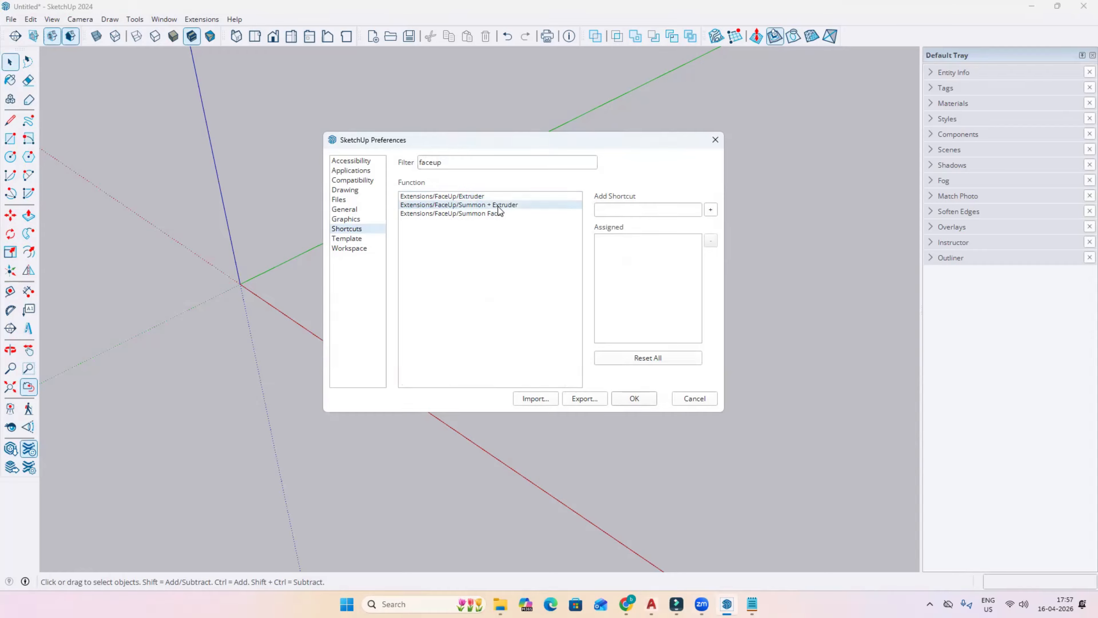
click(448, 213)
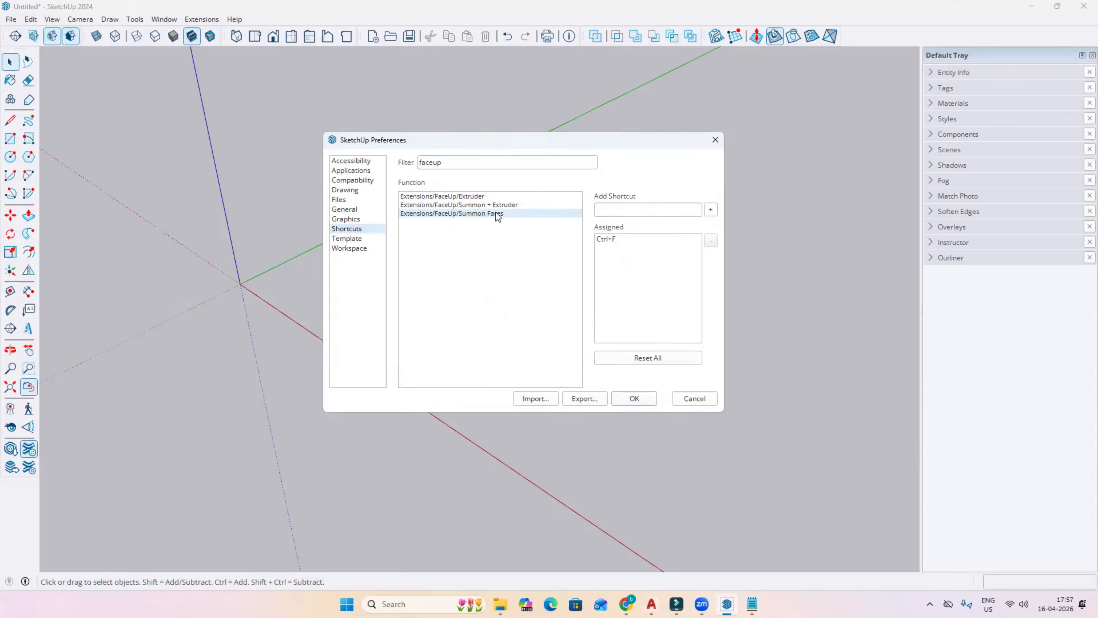
click(671, 243)
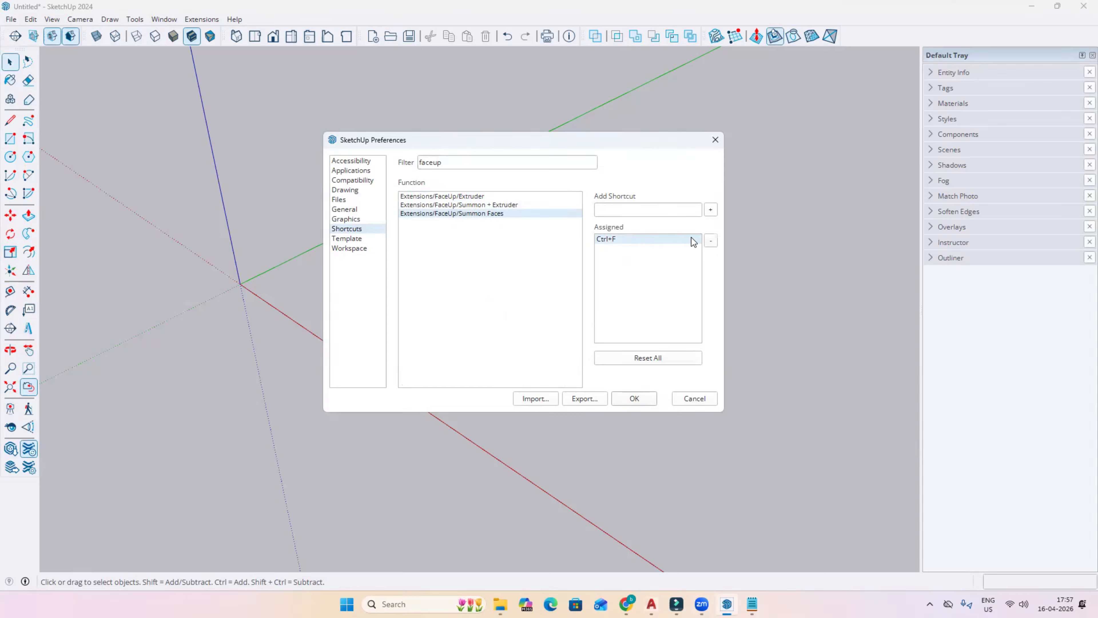
click(710, 240)
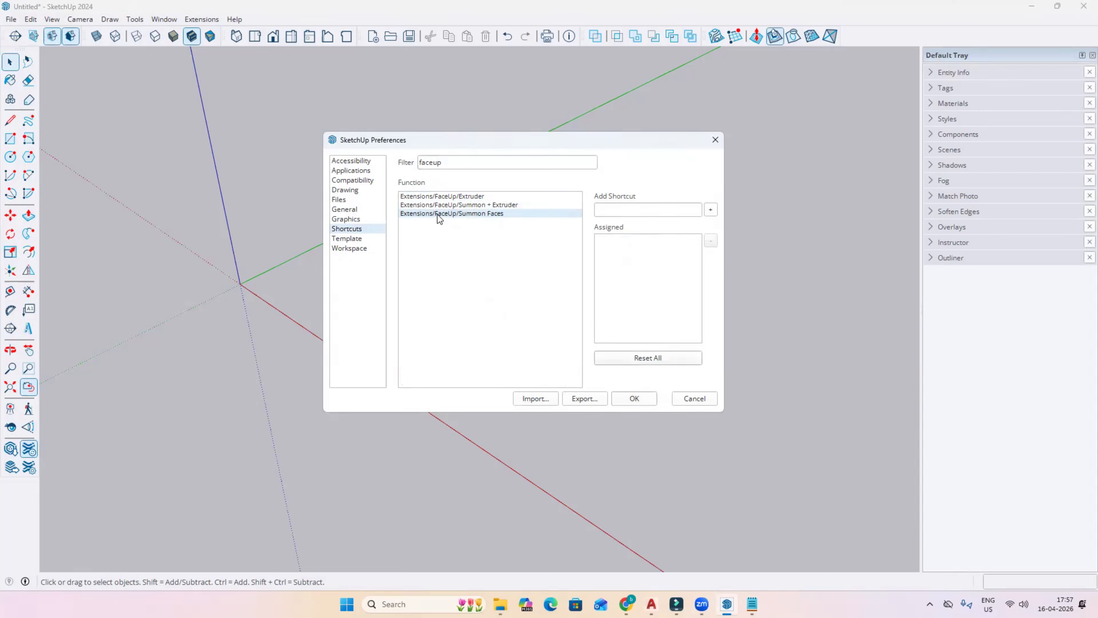
Add Ctrl+F as the assigned shortcut of Extensions/FaceUp/Summon Faces, and save the preferences
click(604, 209)
key(ctrl)
key(ctrl+f)
click(711, 210)
click(634, 399)
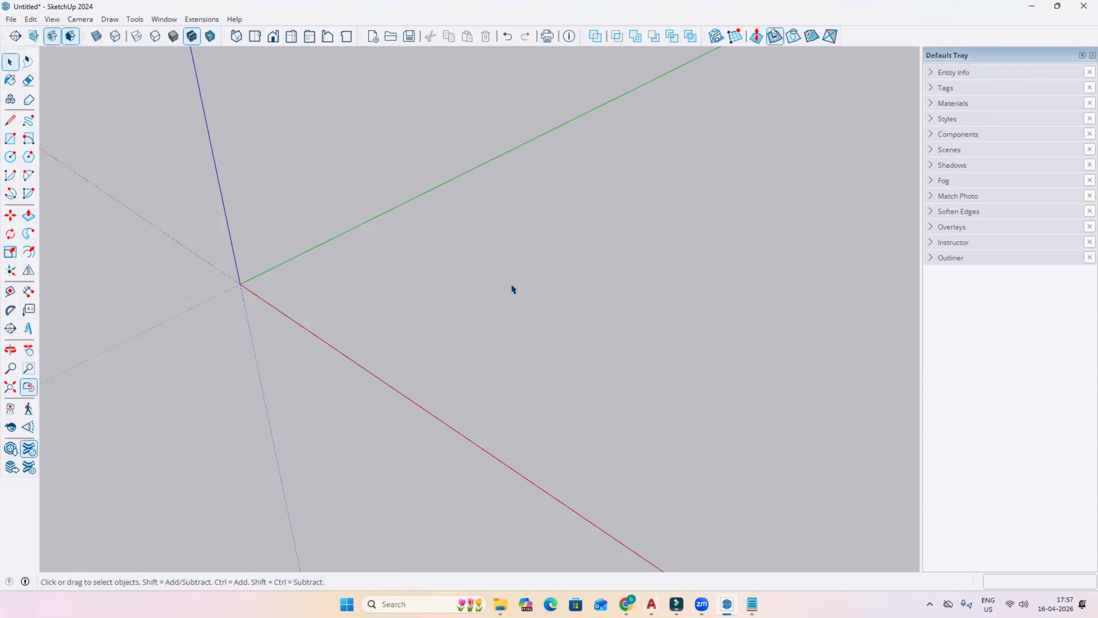
Draw a closed four-sided face with the Line tool between the red and green axes, its longest edge about 5' 4"
key(r)
key(space)
key(l)
click(332, 289)
click(464, 245)
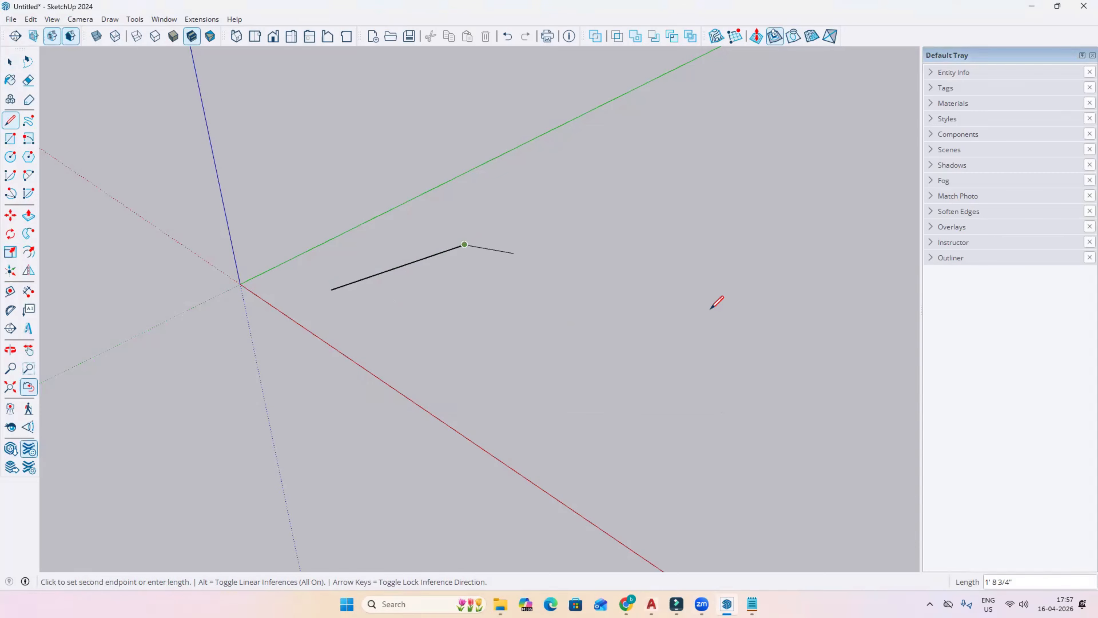
click(768, 312)
click(712, 421)
click(331, 290)
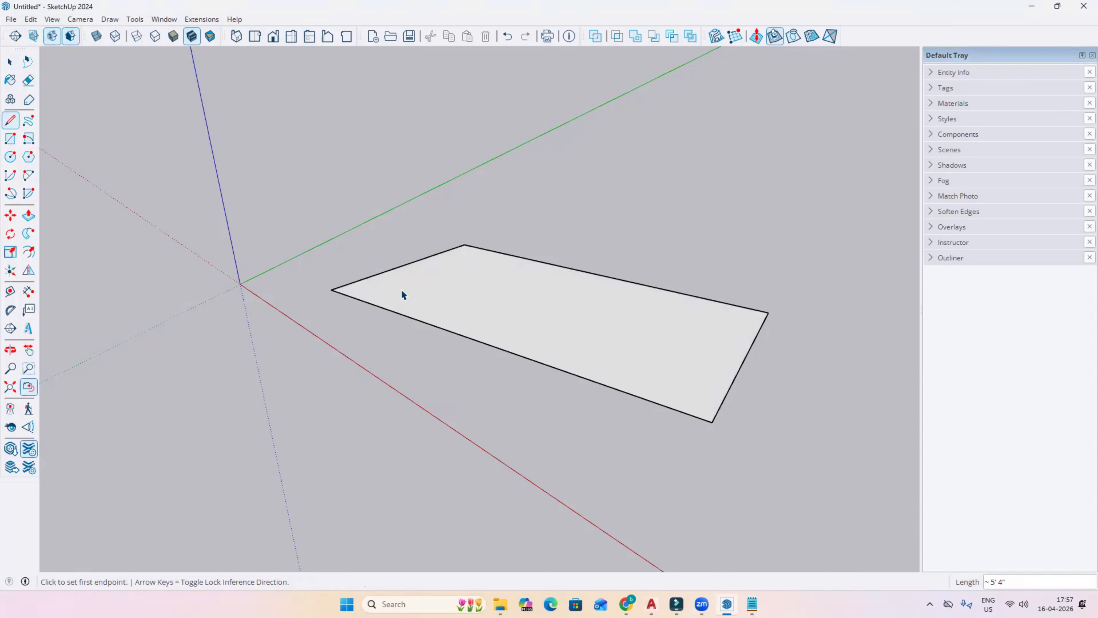
Delete only the face of the four-sided shape, and regenerate it from its selected edges with the Summon Faces shortcut Ctrl+F
key(space)
key(Delete)
middle_drag(775, 380, 316, 212)
drag(248, 149, 765, 458)
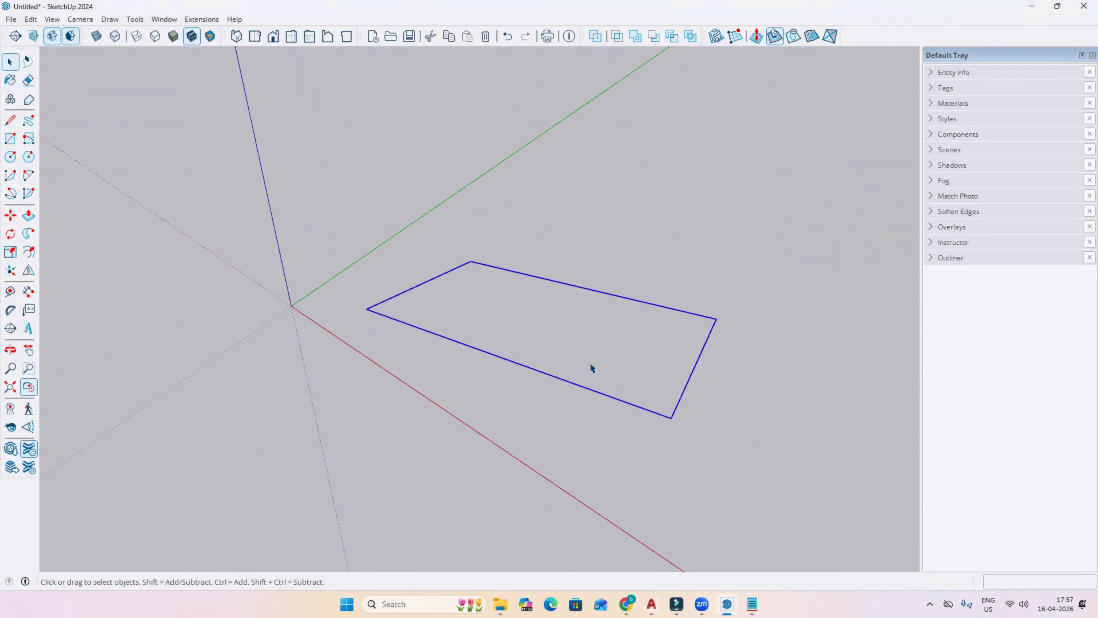
scroll(591, 366, up, 2)
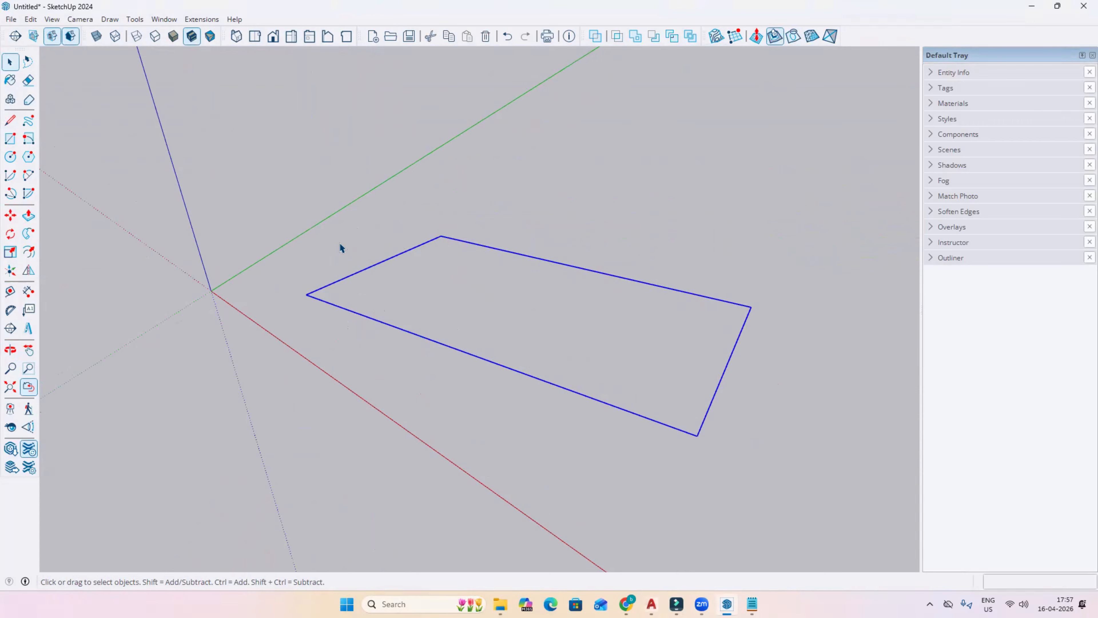
scroll(532, 296, up, 1)
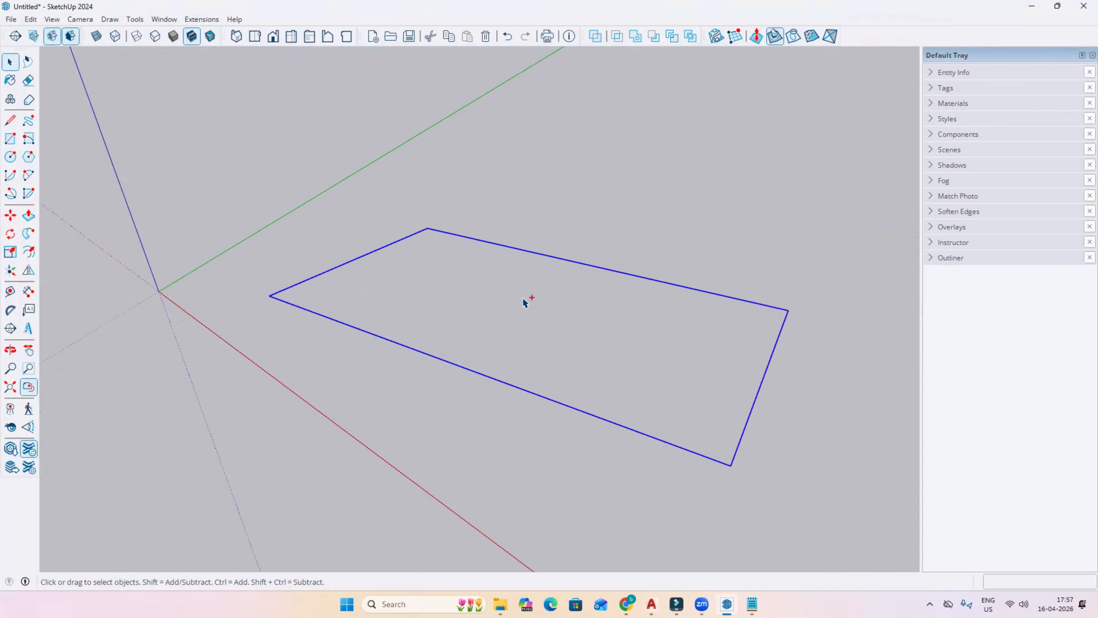
ctrl+click(524, 302)
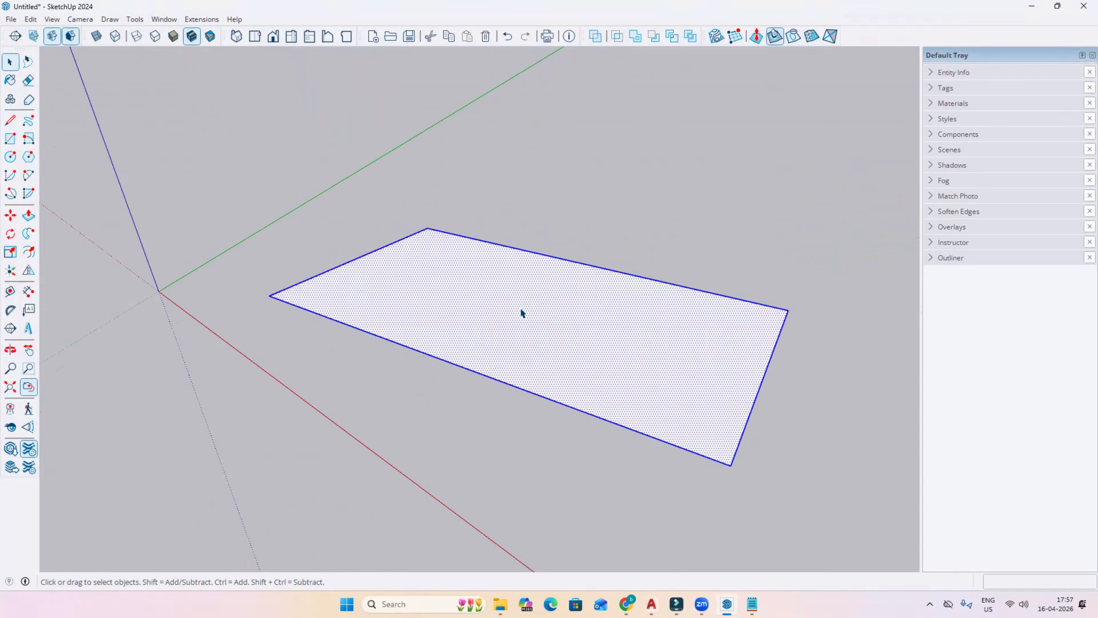
Delete the face again, and rebuild it from the selected edges with Summon Faces from the displayed FaceUp toolbar
click(481, 384)
middle_drag(481, 384, 457, 332)
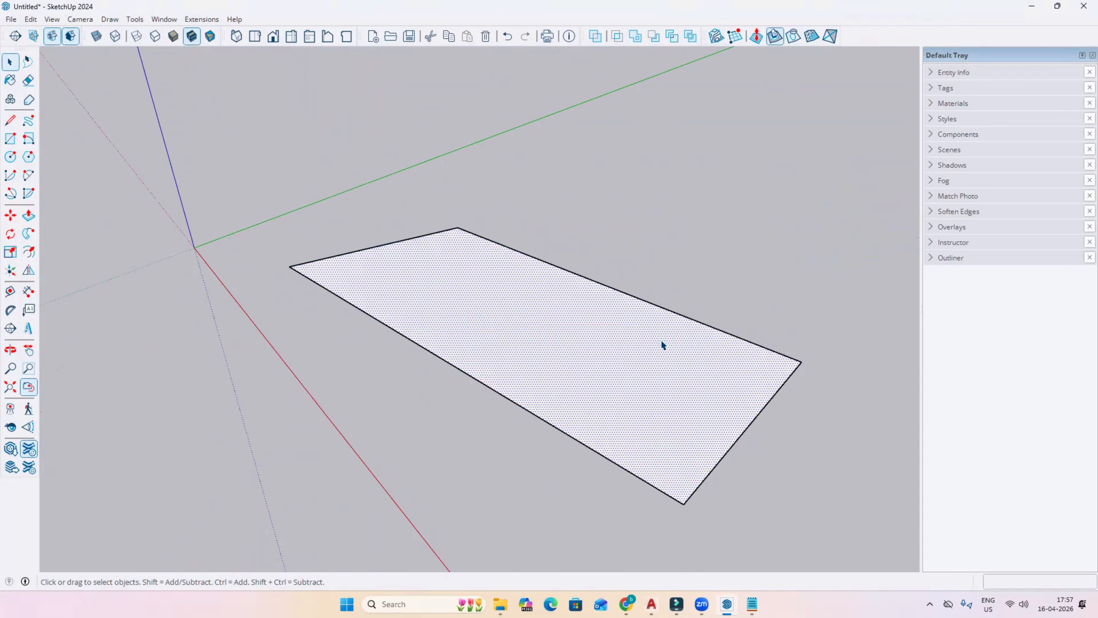
key(Delete)
right_click(871, 39)
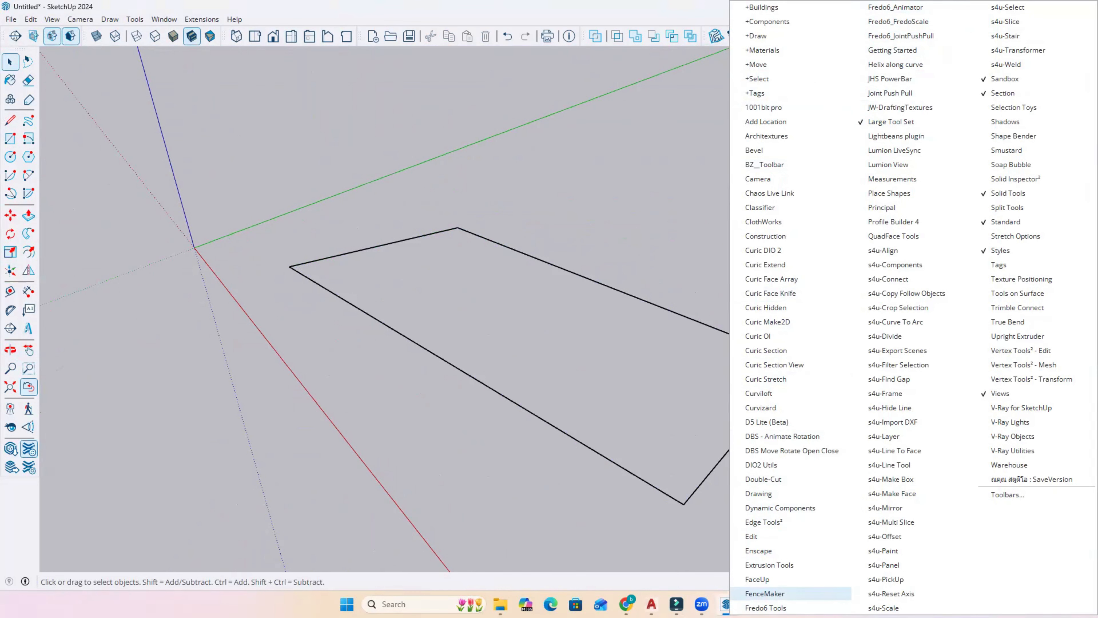
click(762, 583)
drag(190, 151, 846, 514)
click(506, 141)
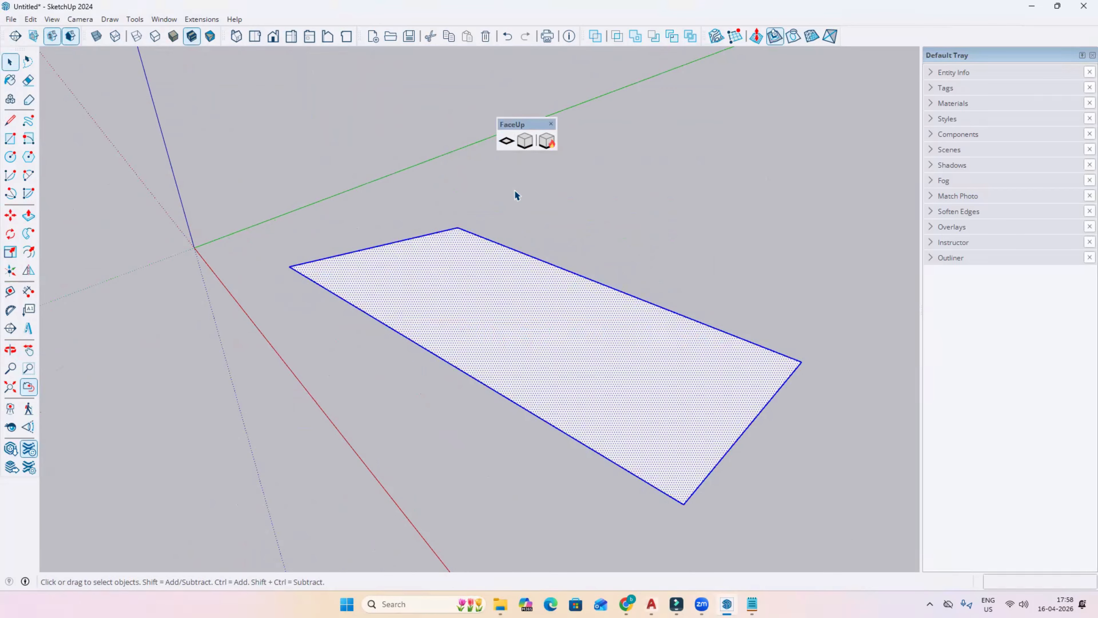
Remove the rebuilt face, select the remaining edges, and test the Ctrl+F shortcut once more to fill them
click(517, 195)
click(473, 298)
key(Delete)
drag(193, 115, 833, 546)
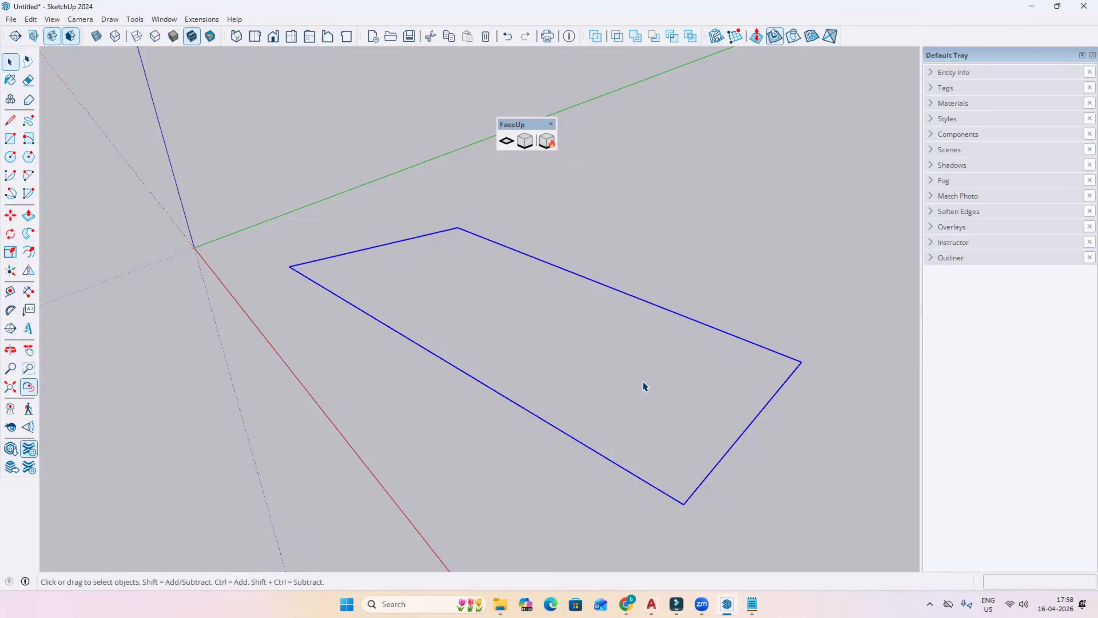
key(ctrl+f)
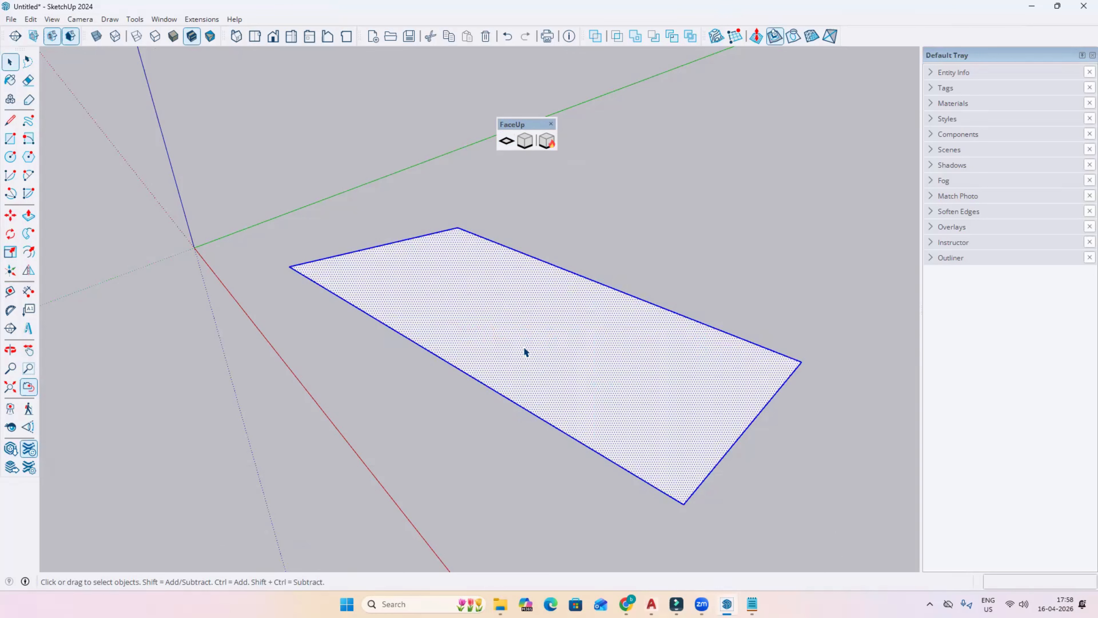
Delete the whole four-sided shape, and close the FaceUp toolbar
key(Delete)
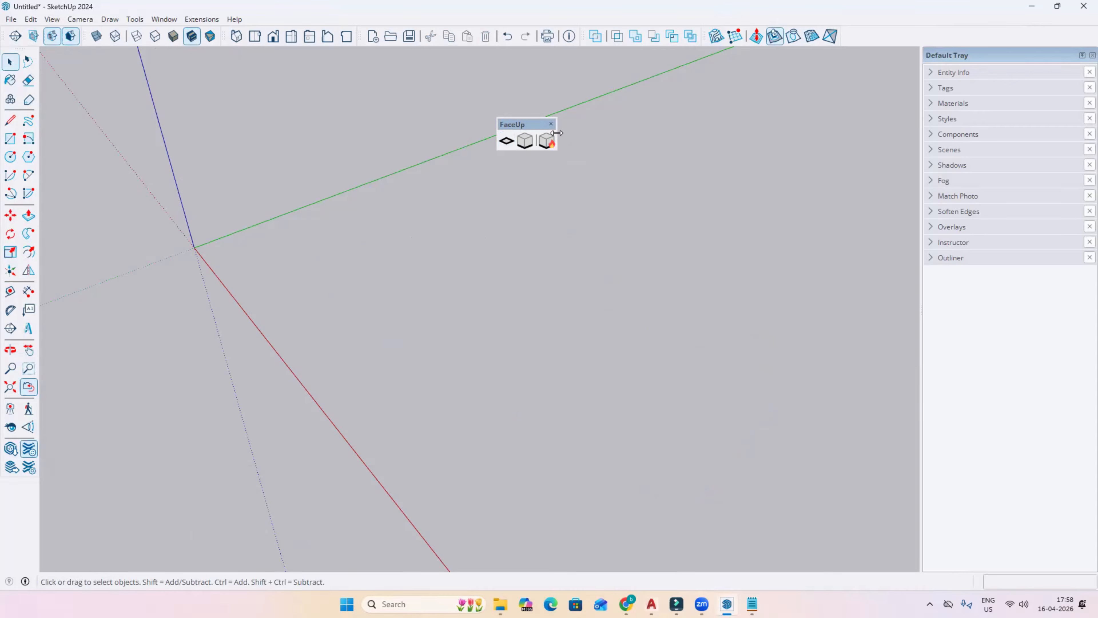
click(551, 125)
Open the preferences to view the keyboard shortcut settings
middle_drag(557, 309, 333, 196)
click(172, 20)
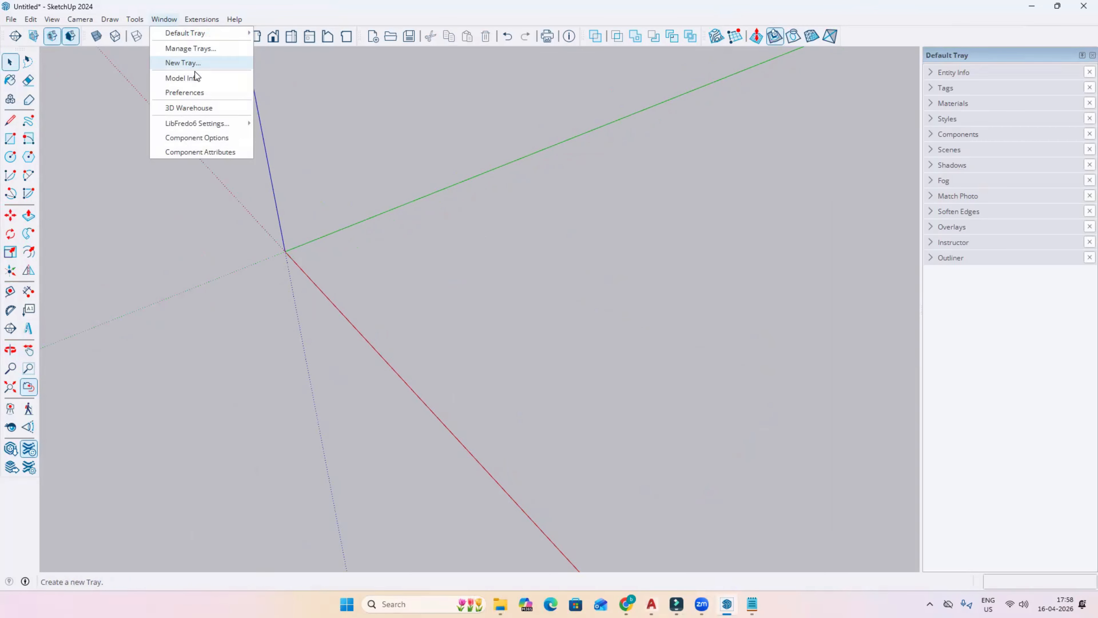
click(191, 92)
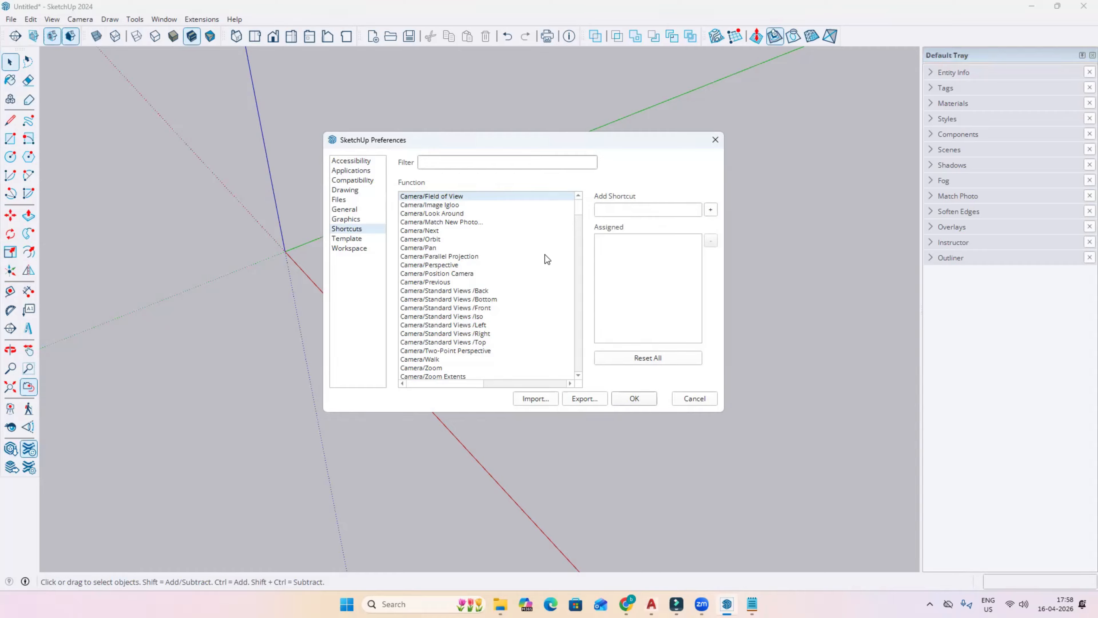
Import the shortcuts file from the Desktop into the preferences, and accept the settings
click(456, 221)
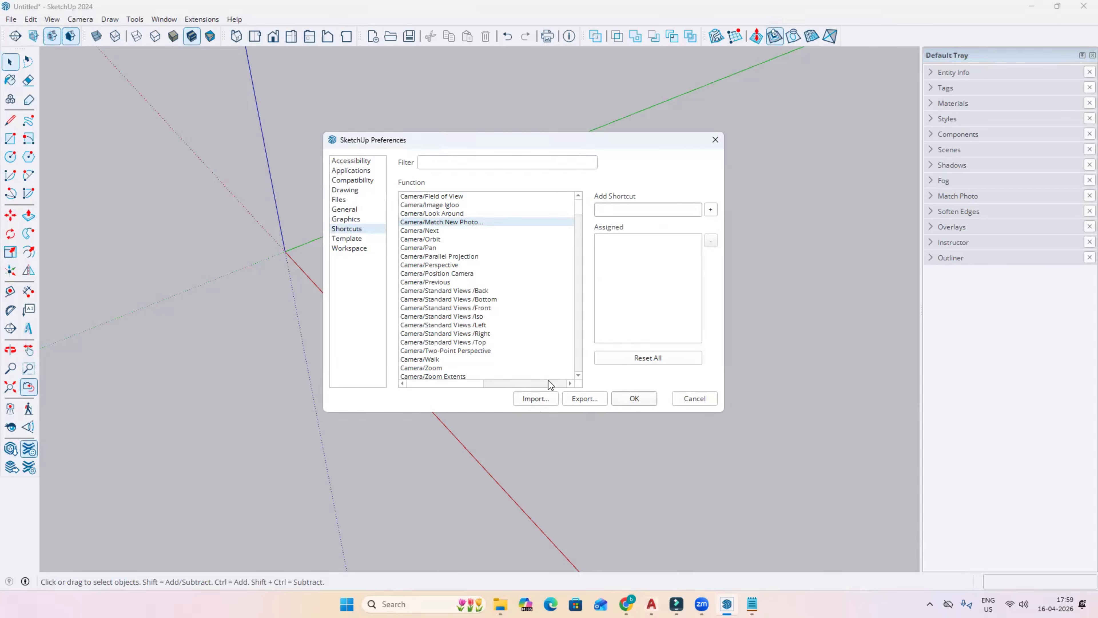
click(543, 397)
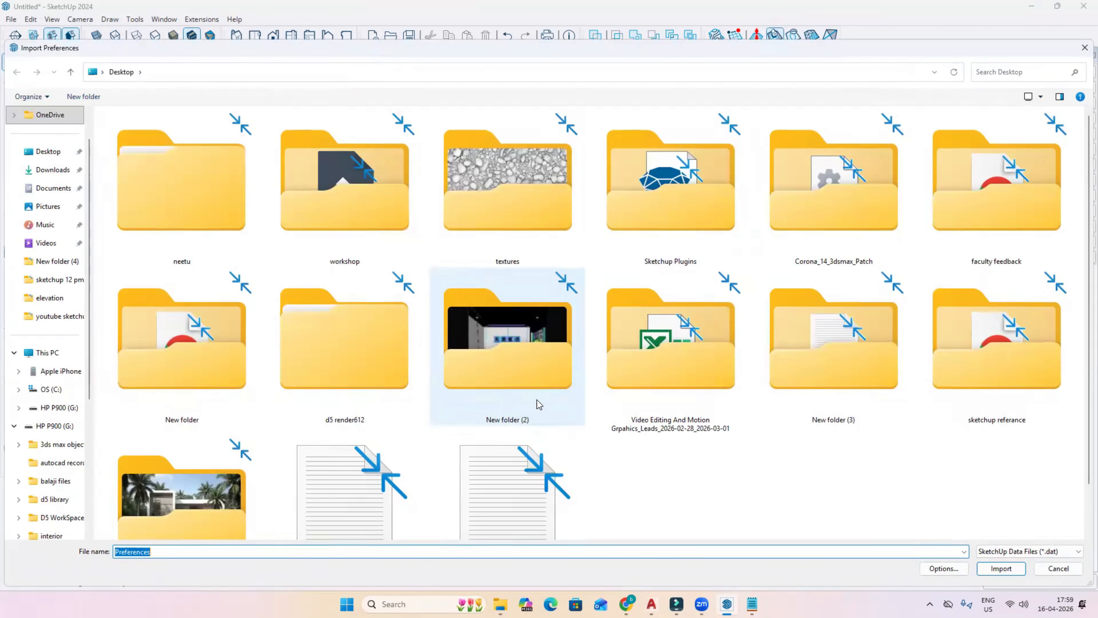
scroll(536, 409, down, 1)
click(502, 481)
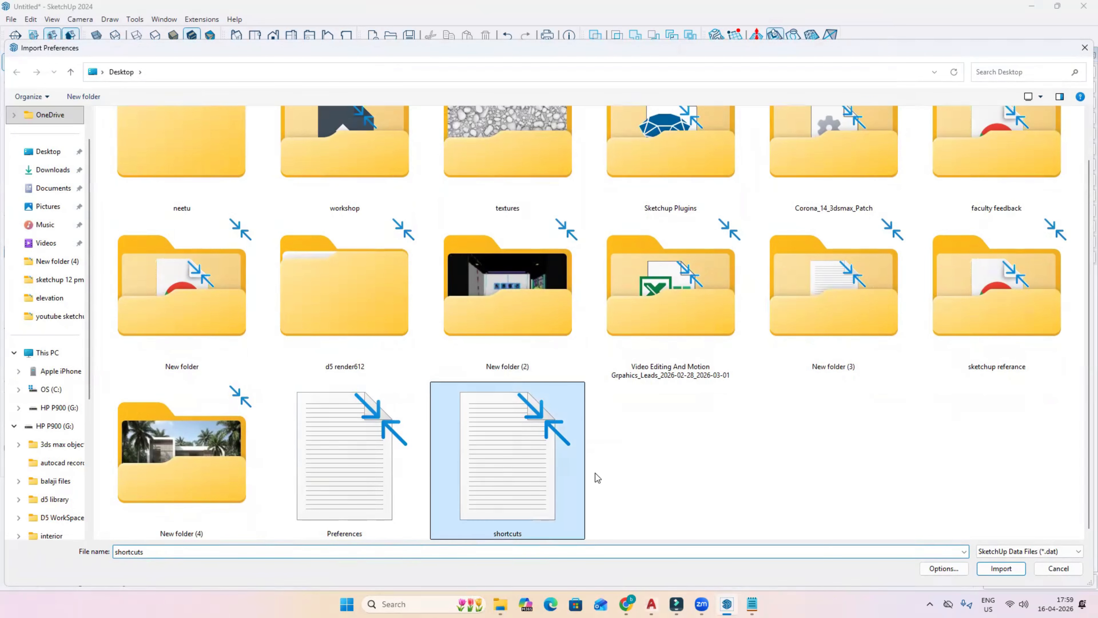
click(1000, 569)
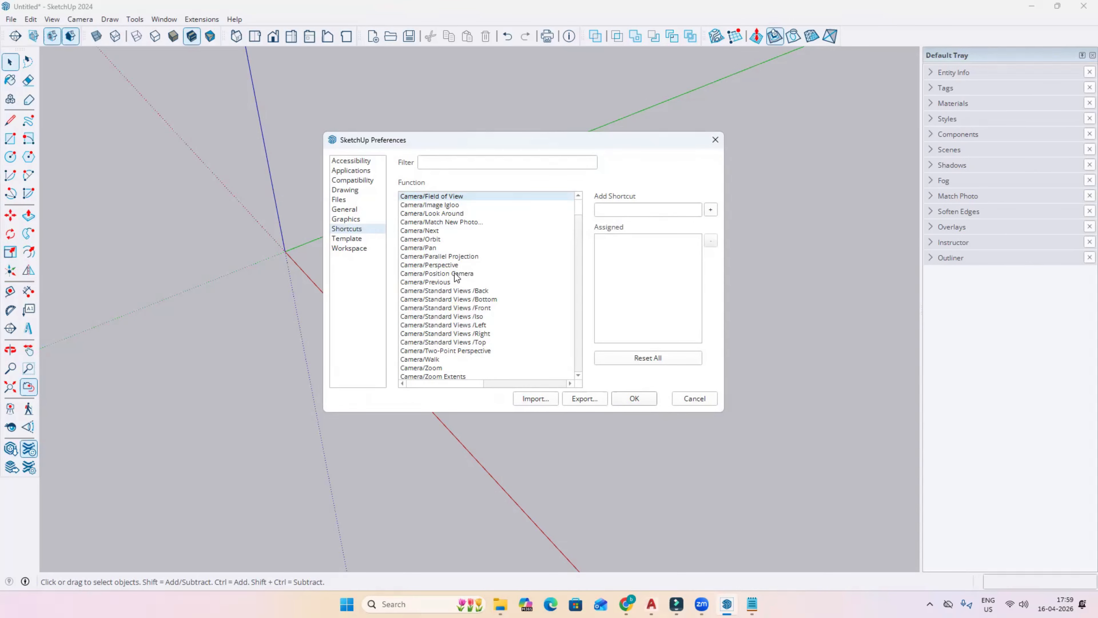
click(633, 398)
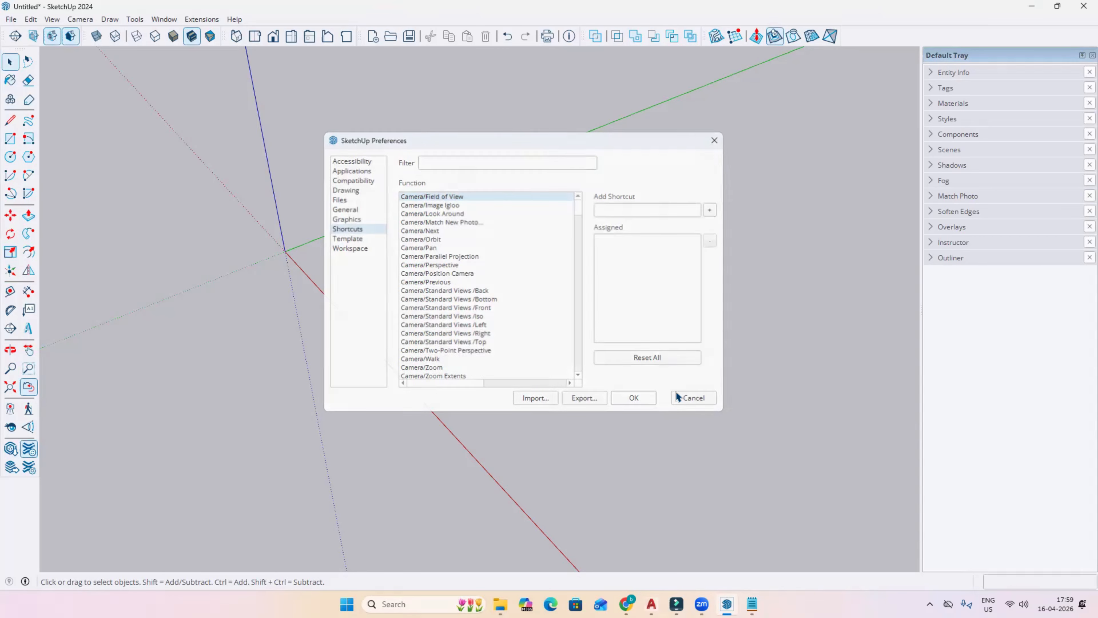
Reopen the preferences and look through the Template, Workspace, Shortcuts, General and Files settings
click(211, 18)
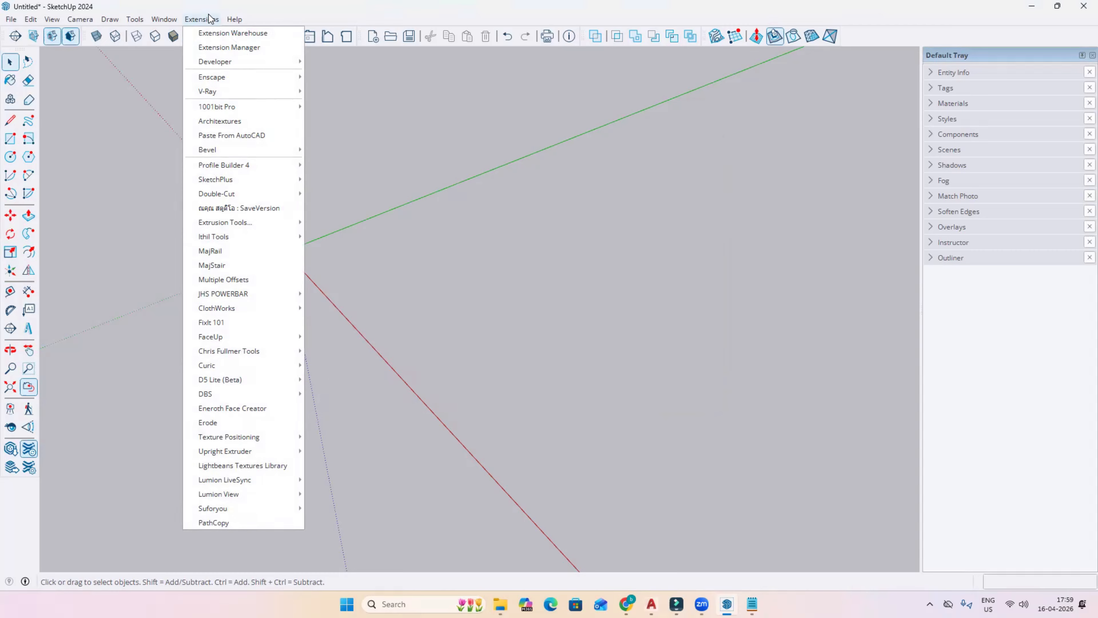
mouse_move(159, 18)
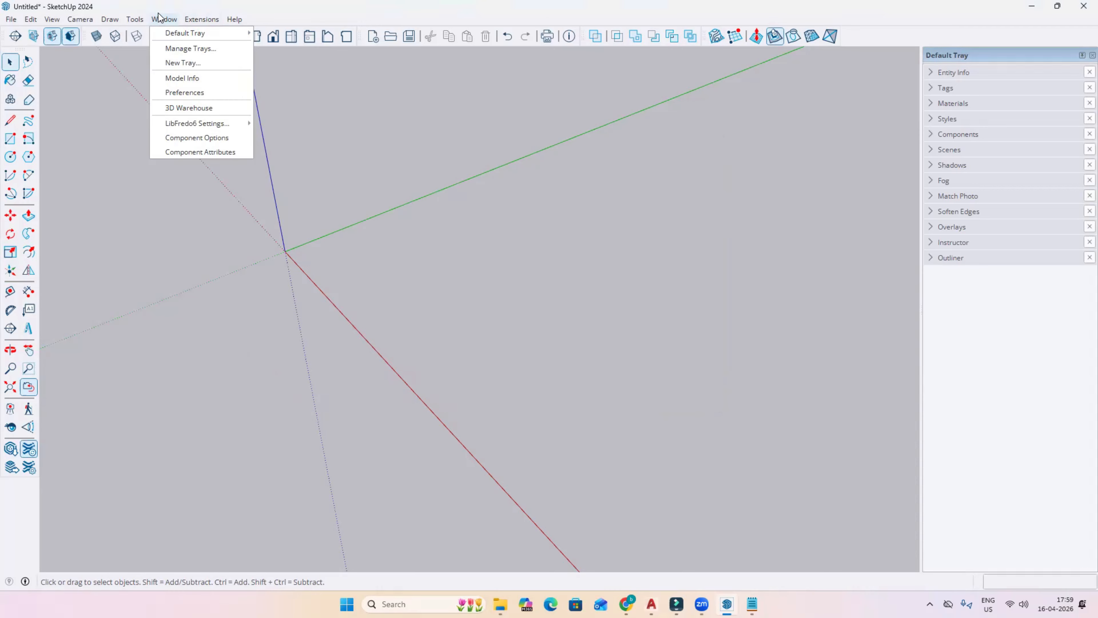
click(185, 92)
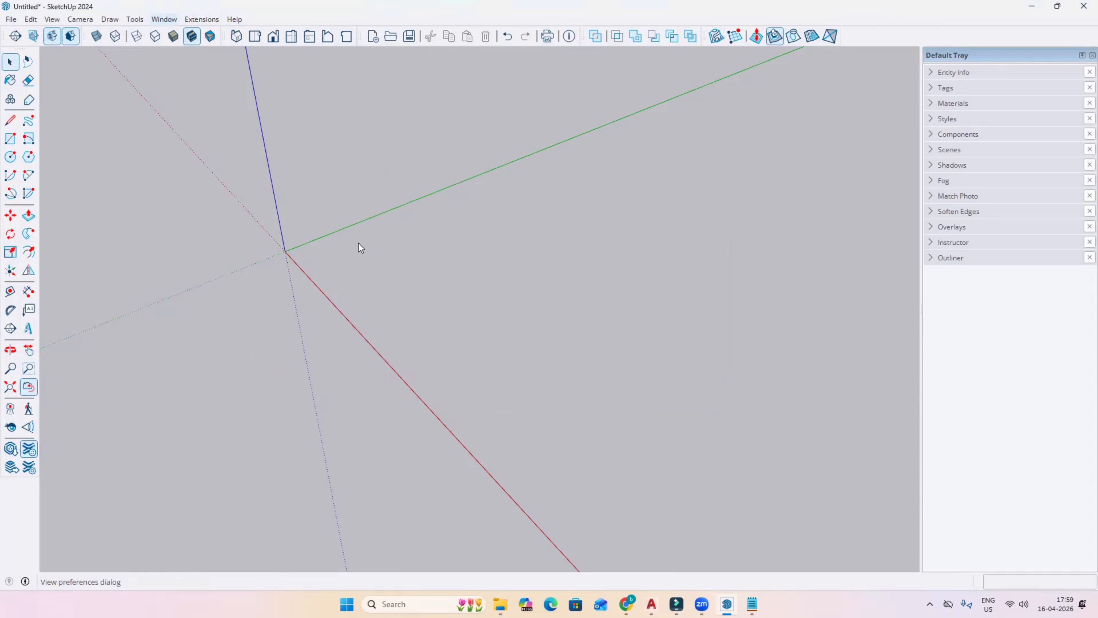
click(352, 212)
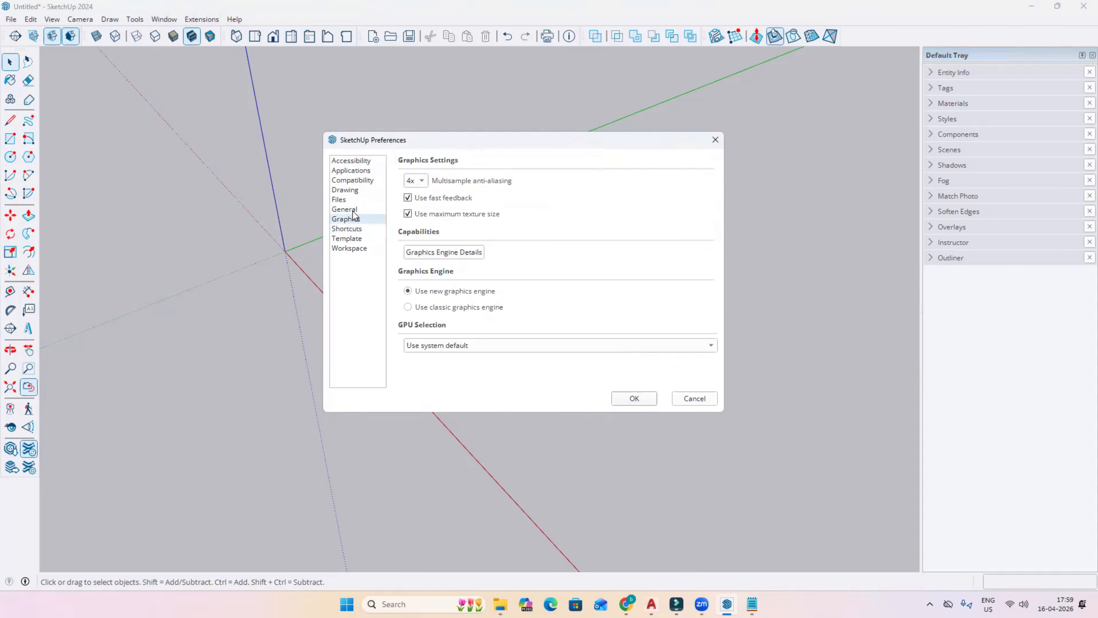
click(352, 239)
click(353, 248)
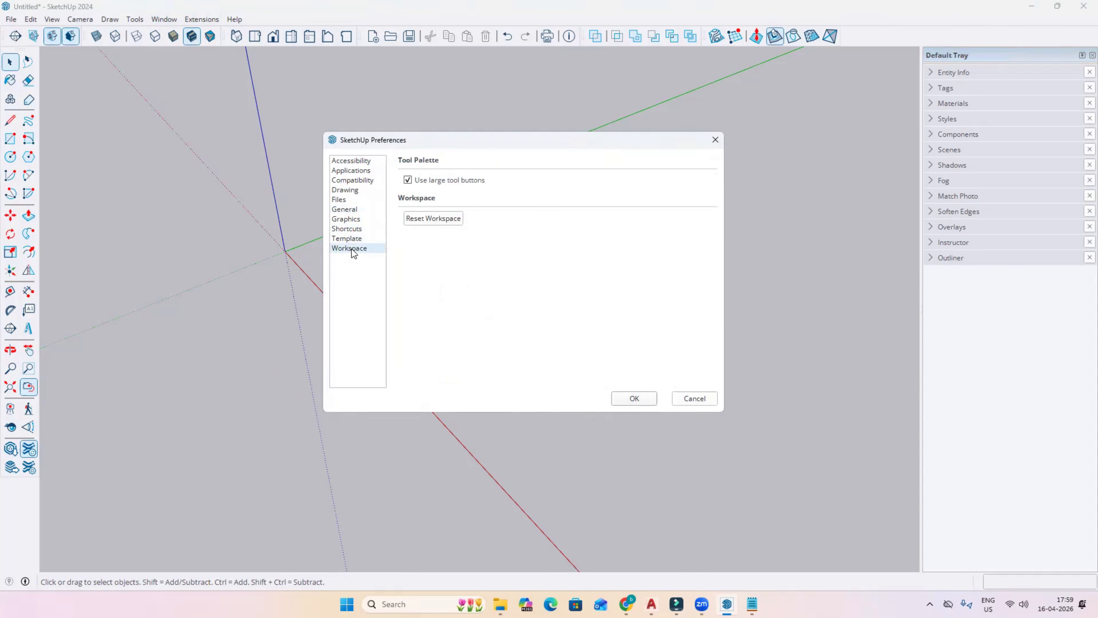
click(347, 229)
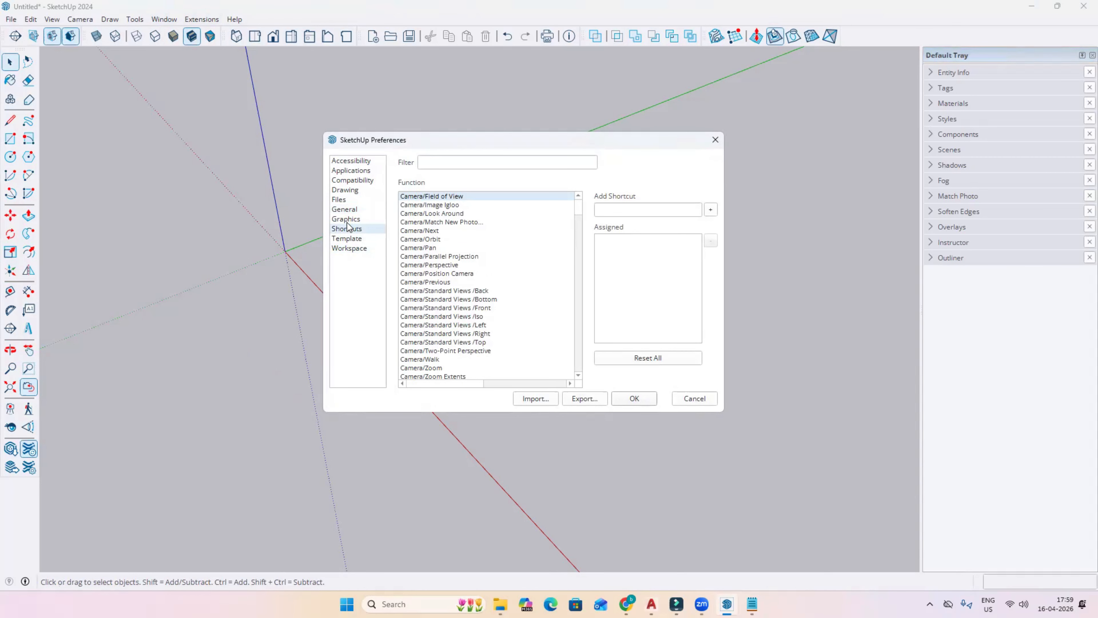
click(349, 211)
click(349, 200)
Turn off large tool buttons in the workspace preferences, and regroup the Sandbox and Solid Tools toolbars beside the Standard toolbar
click(361, 248)
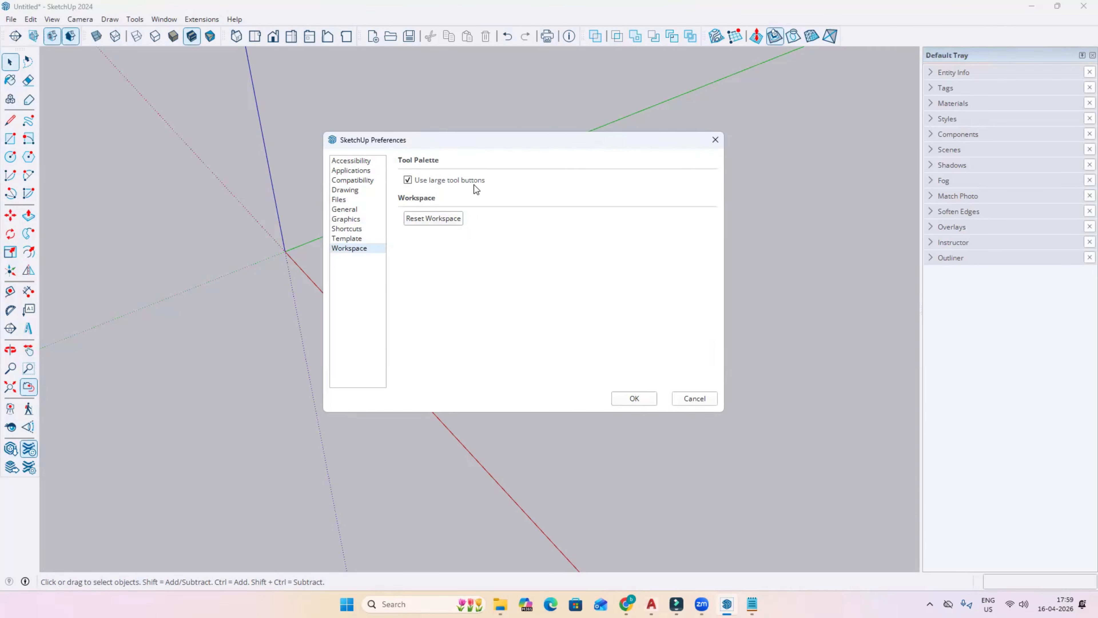
click(408, 181)
click(635, 399)
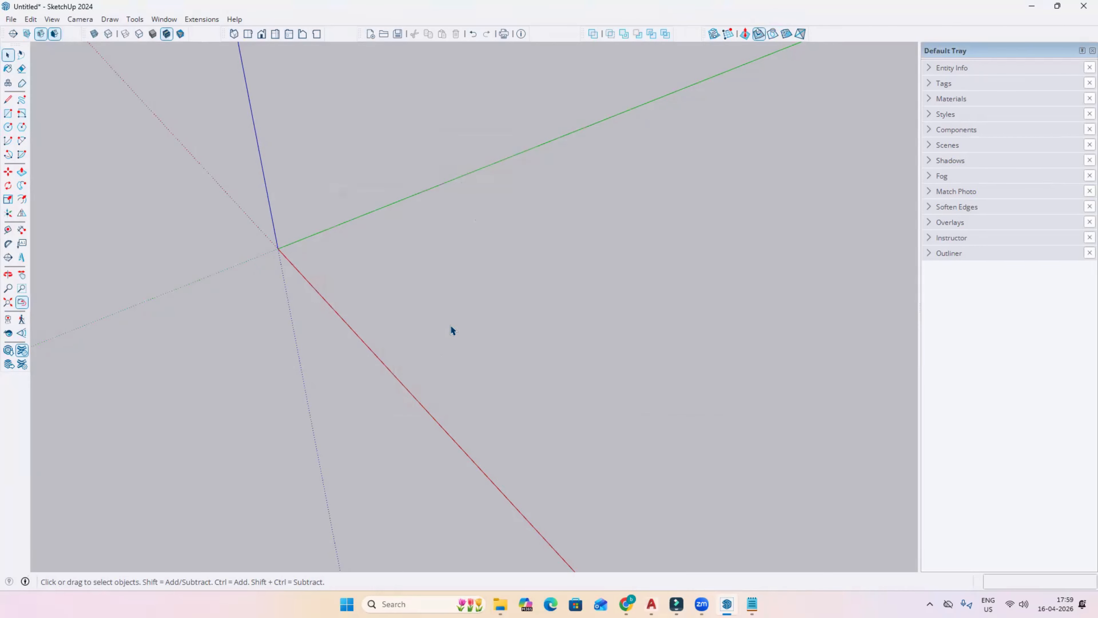
drag(704, 34, 436, 31)
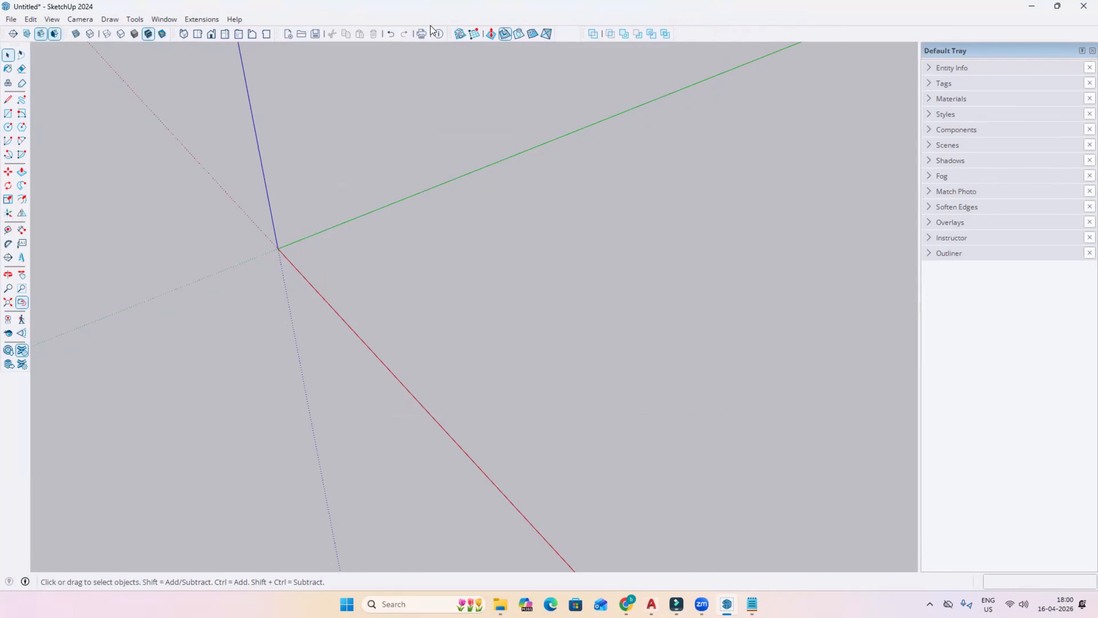
drag(583, 34, 550, 36)
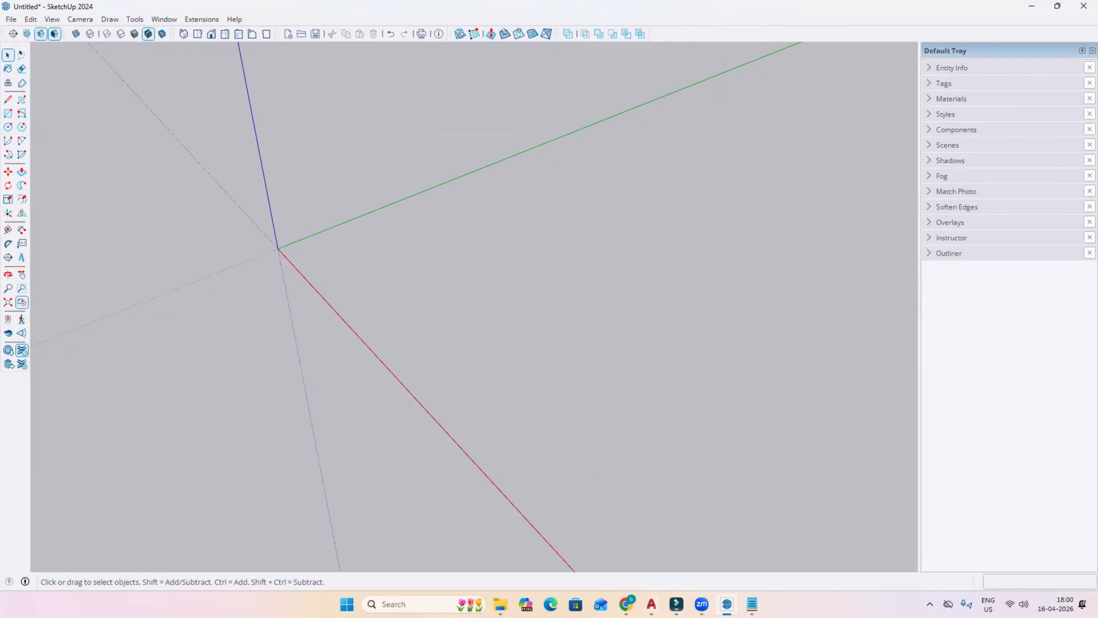
Switch to the Desktop folder in File Explorer, and view the plugins.png image maximized to examine the extension toolbars
mouse_move(500, 604)
click(481, 578)
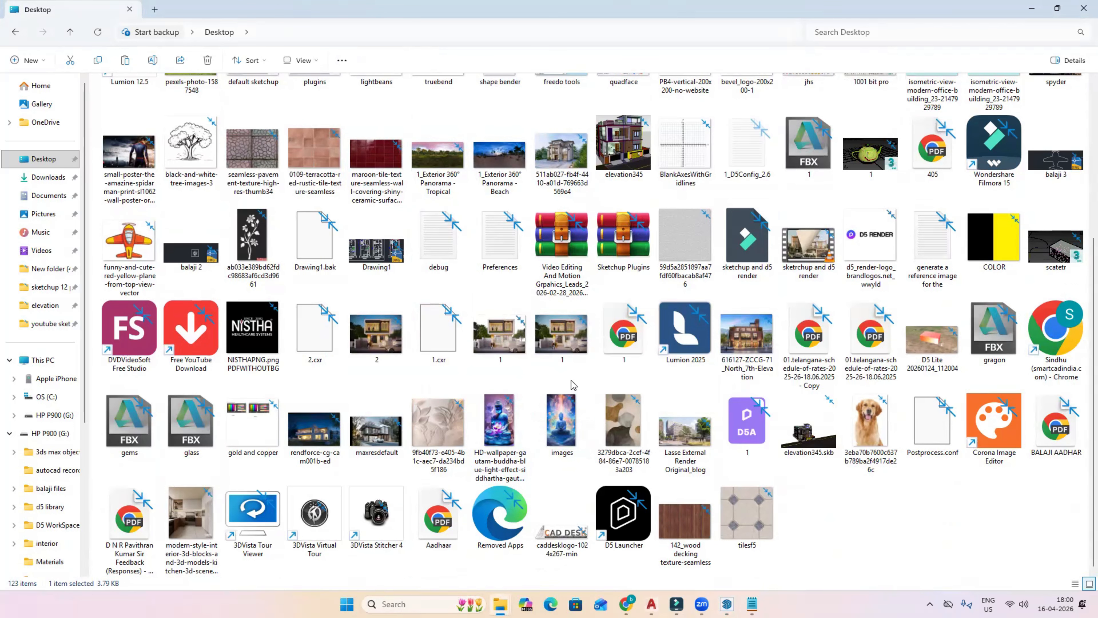
scroll(573, 385, up, 5)
click(307, 314)
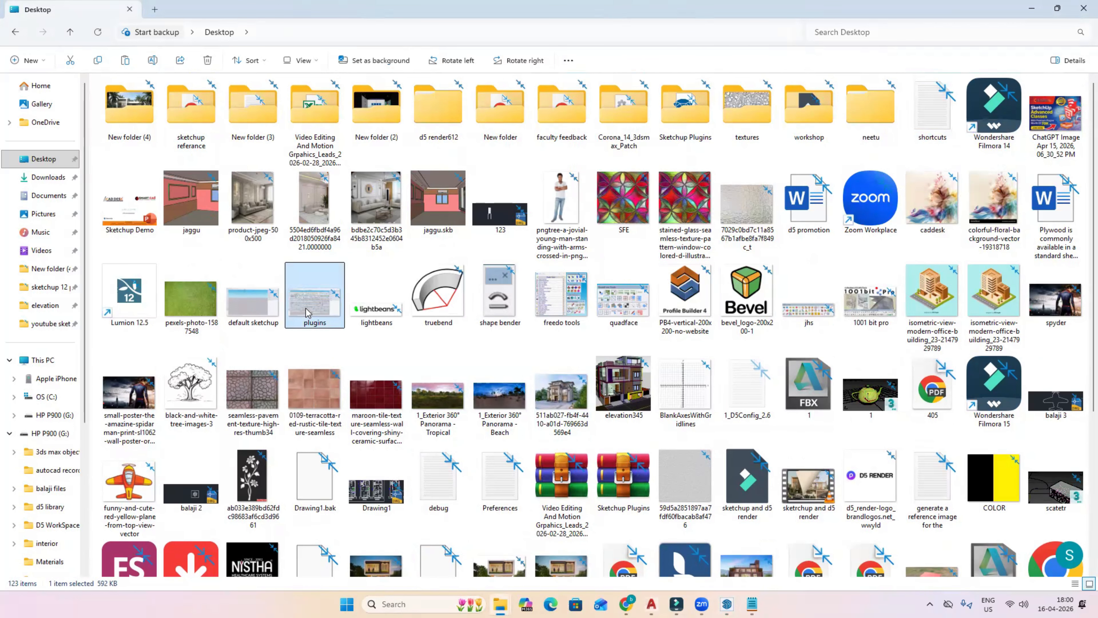
double_click(306, 312)
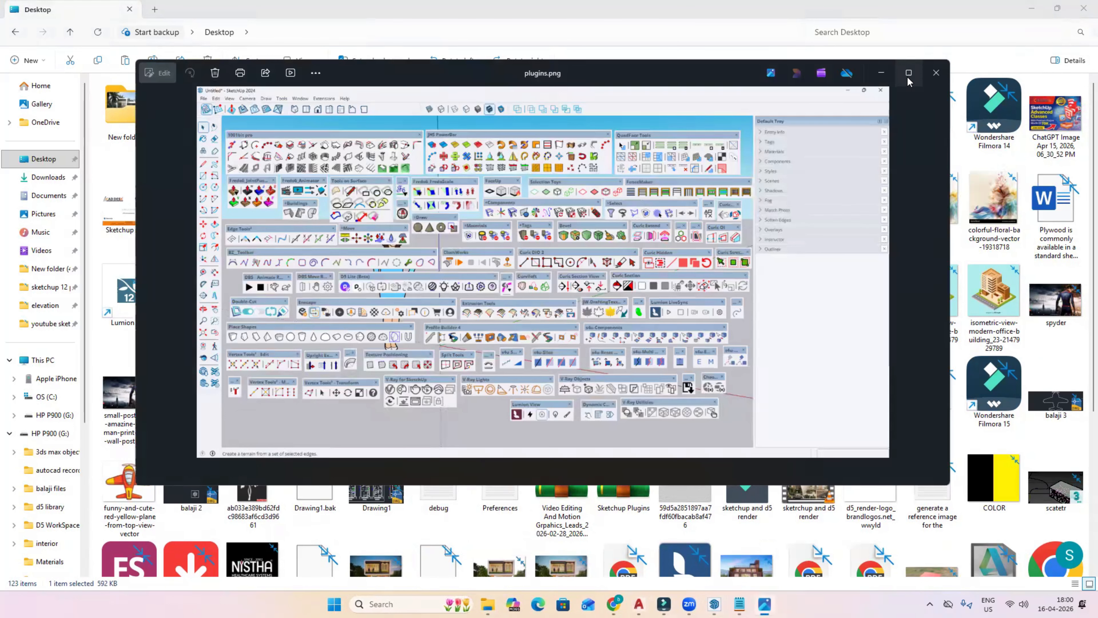
click(909, 72)
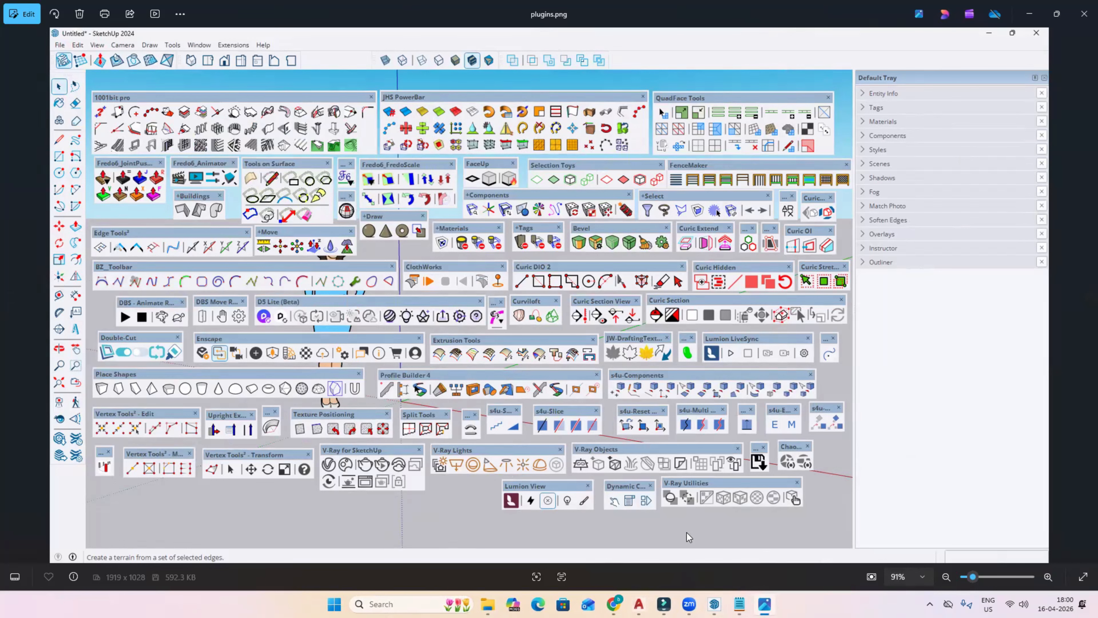
Switch back to SketchUp, and turn on large tool buttons in the workspace preferences
click(715, 605)
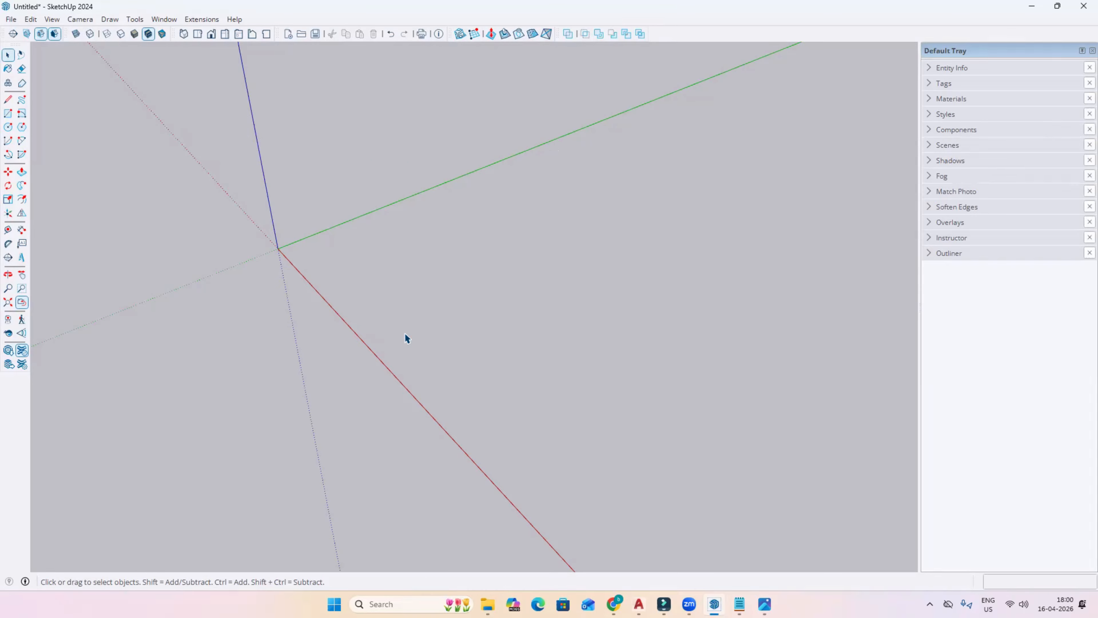
click(165, 20)
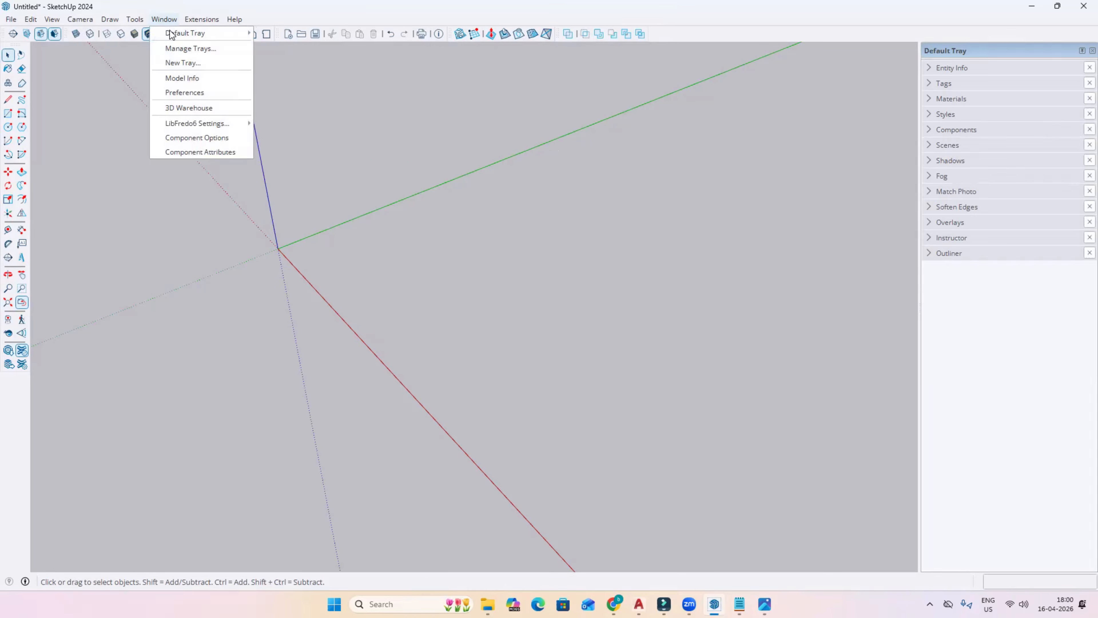
click(187, 89)
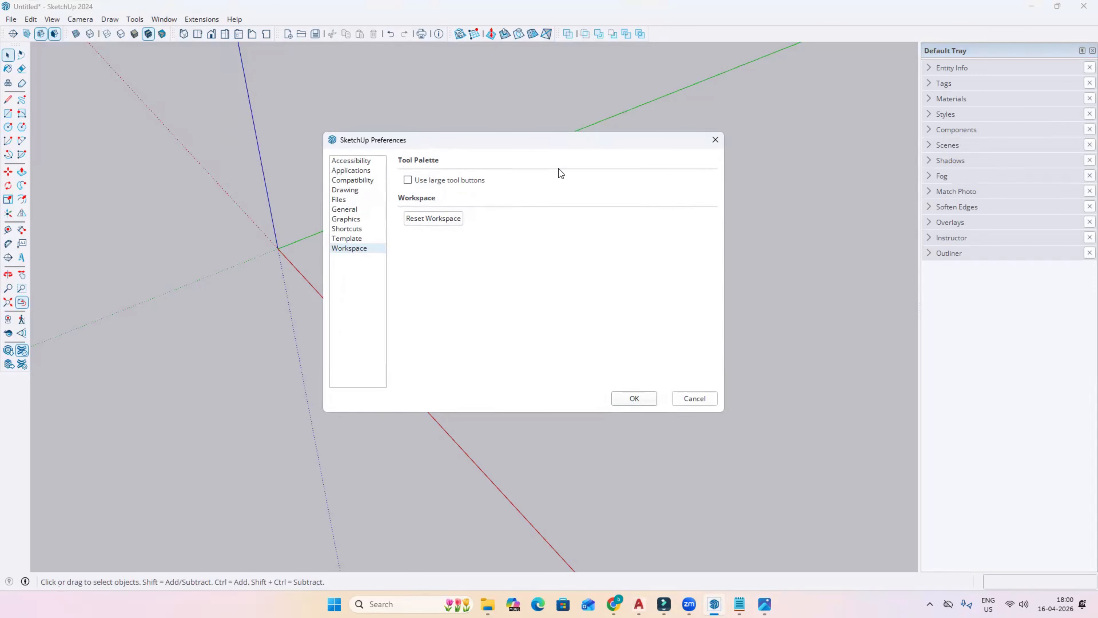
click(408, 180)
click(625, 399)
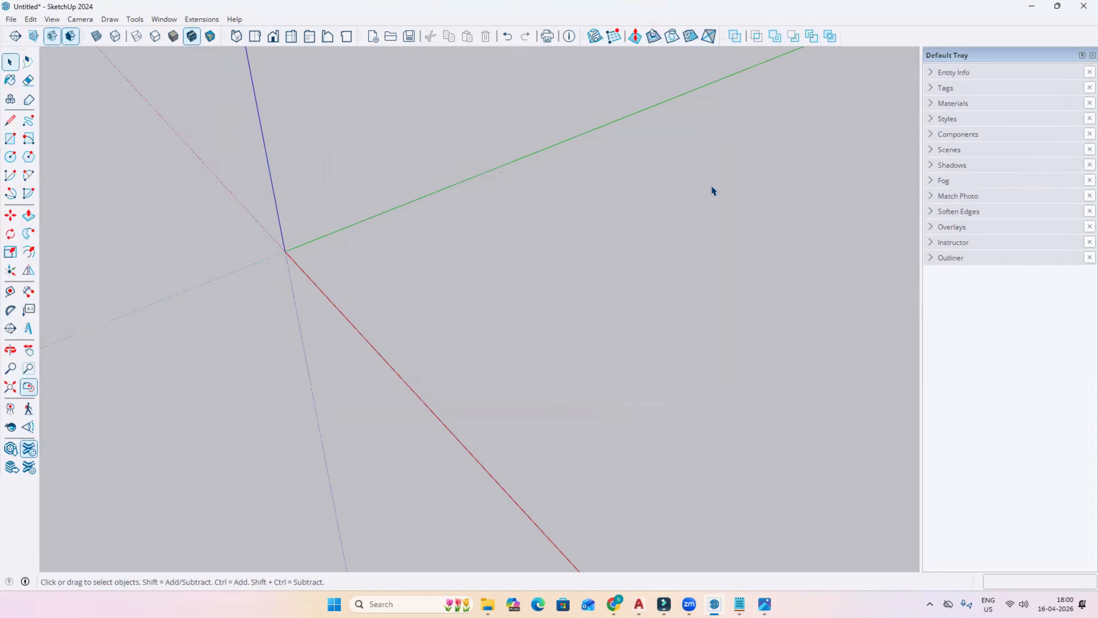
Display the JHS PowerBar toolbar over the drawing area, look over its tools, and close it
right_click(850, 42)
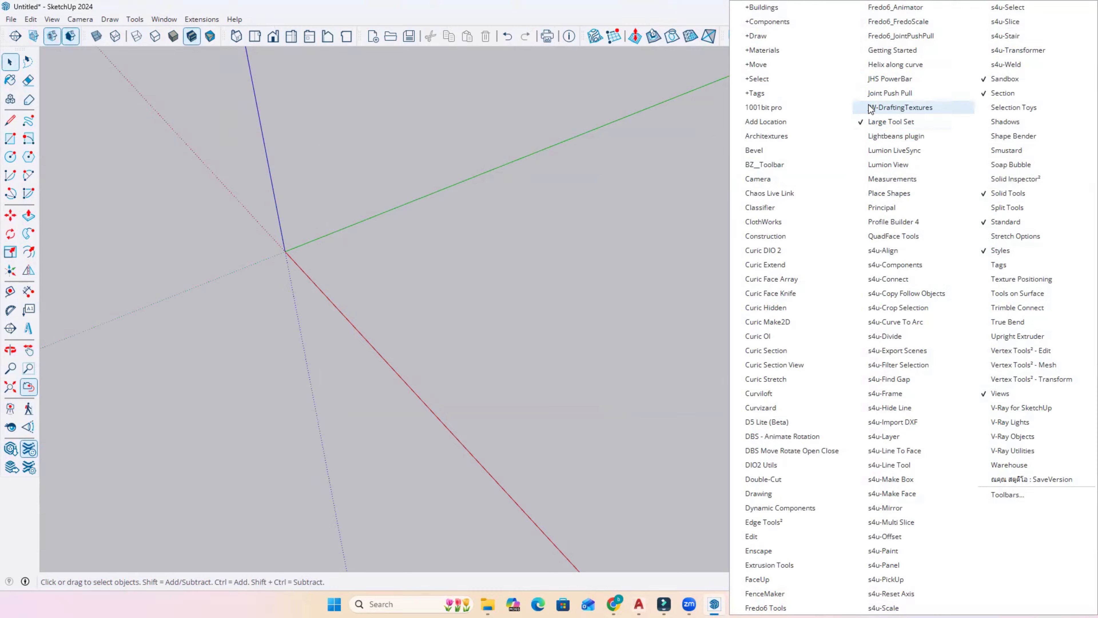
click(878, 79)
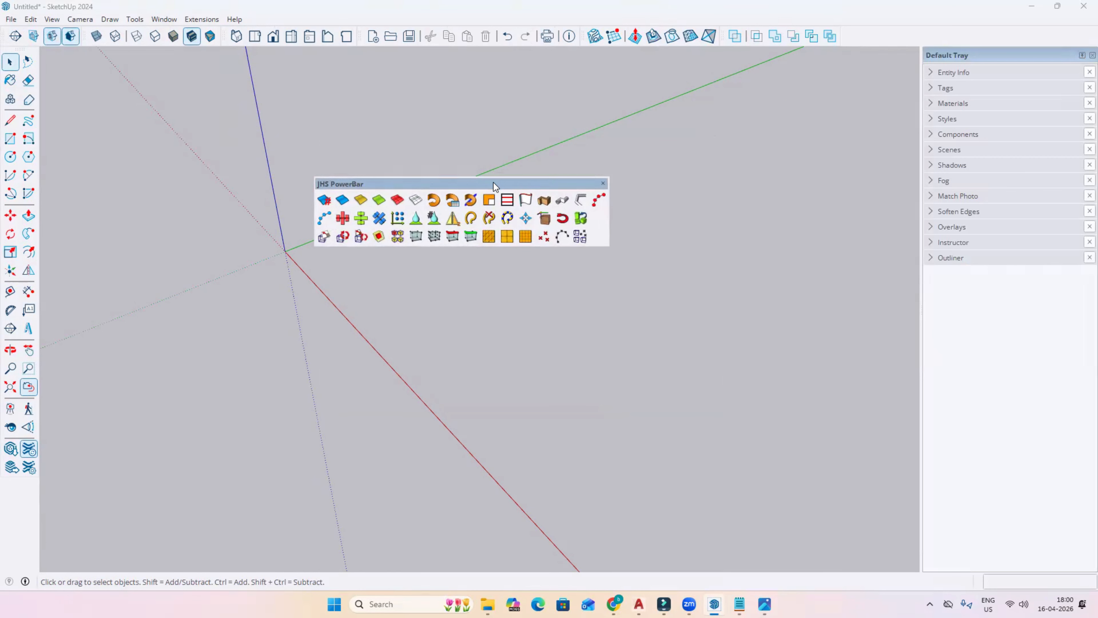
drag(494, 182, 356, 156)
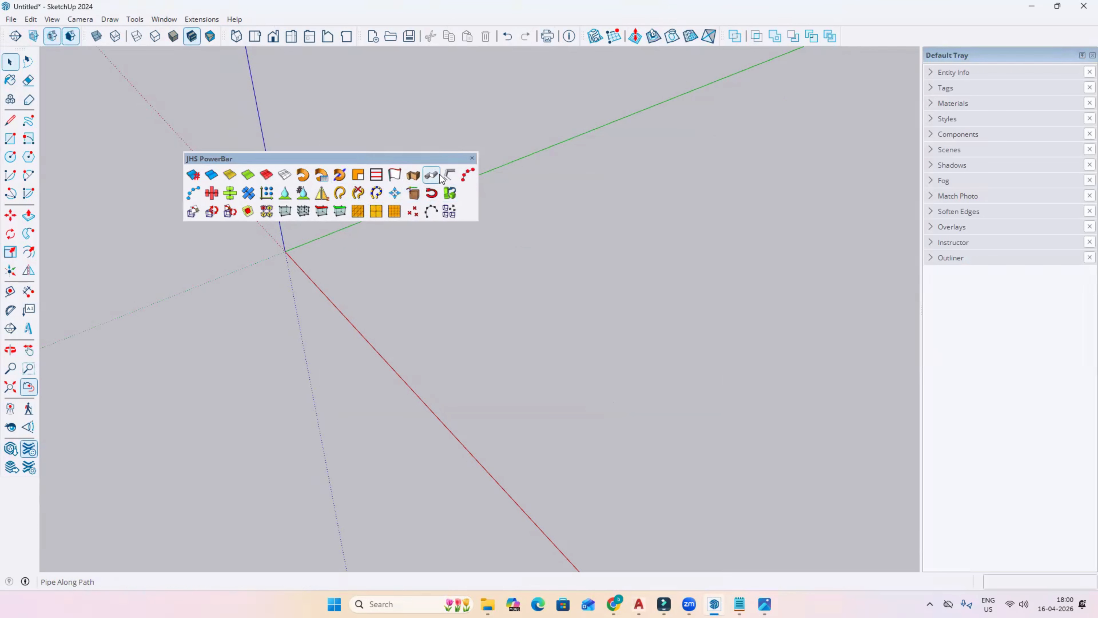
click(472, 158)
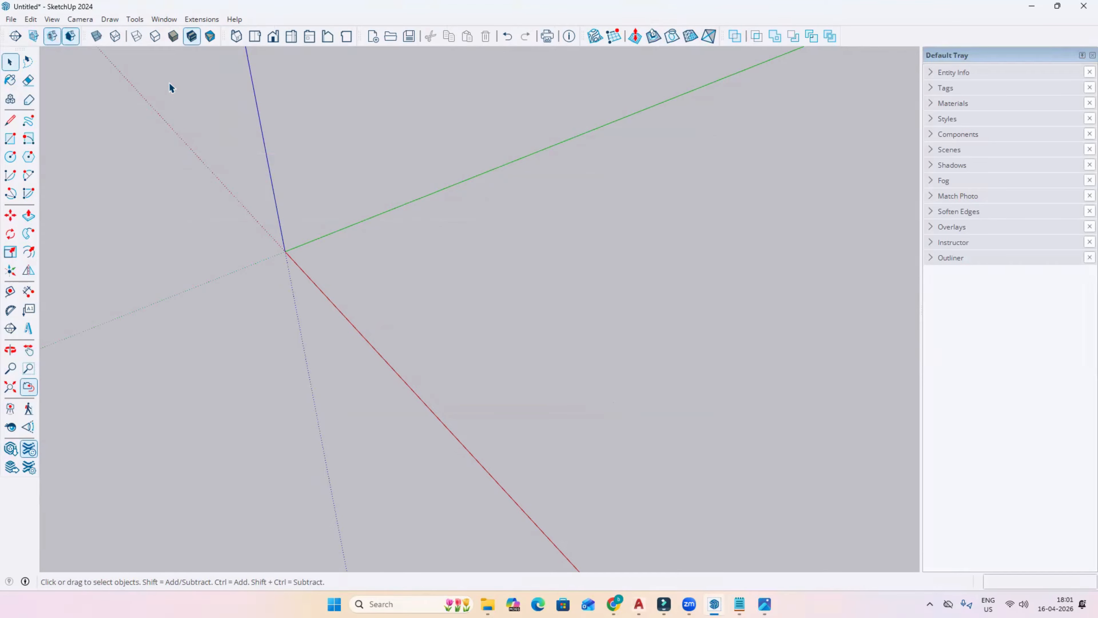
click(161, 20)
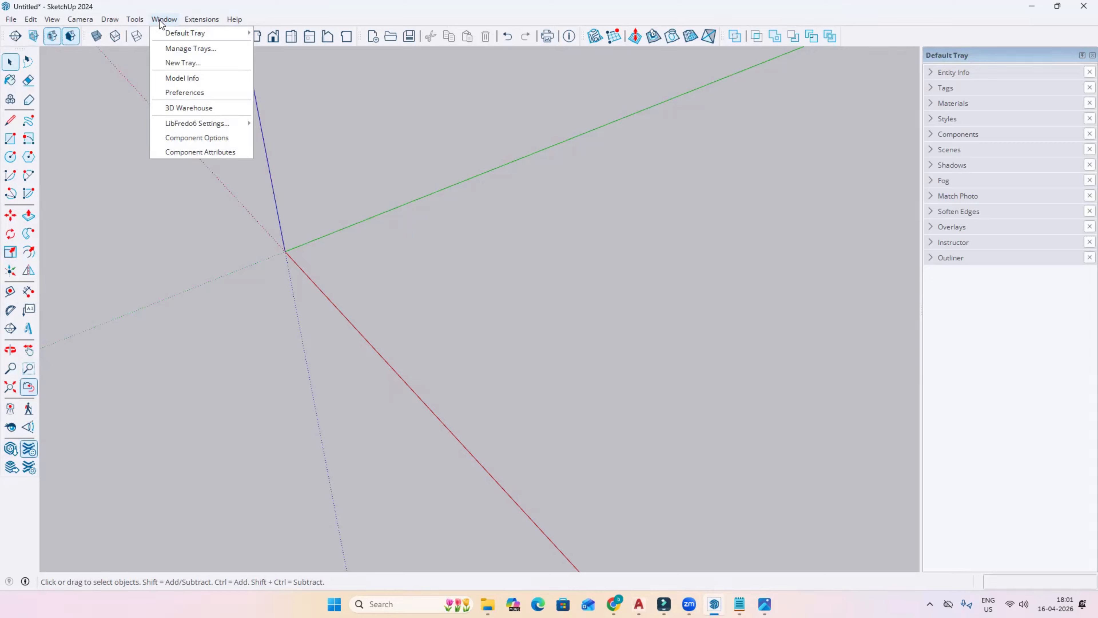
mouse_move(239, 20)
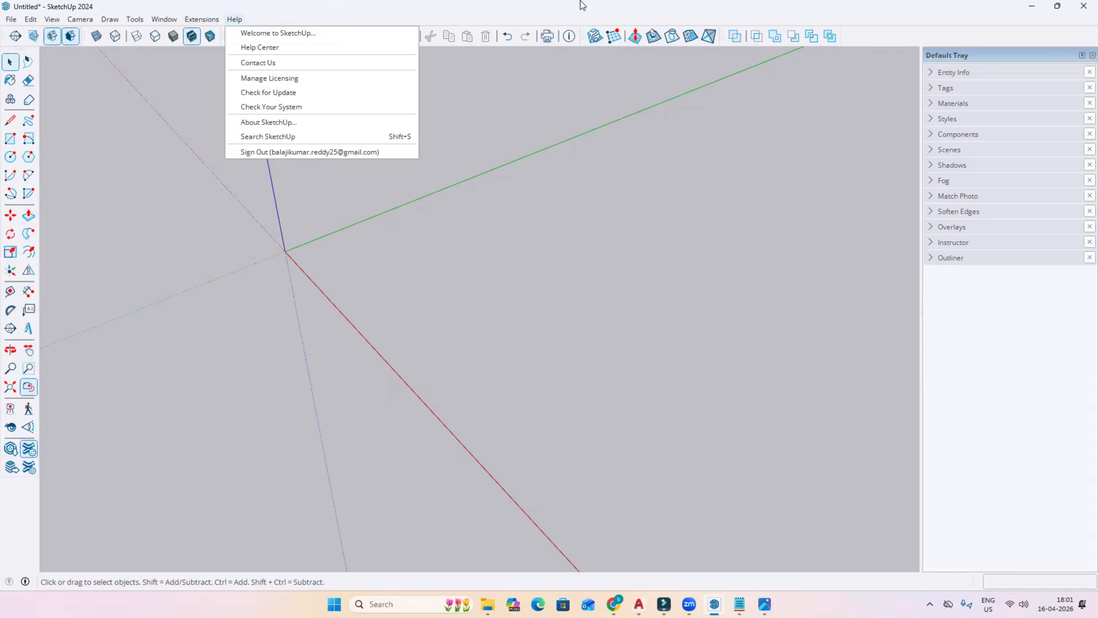
click(10, 122)
click(338, 254)
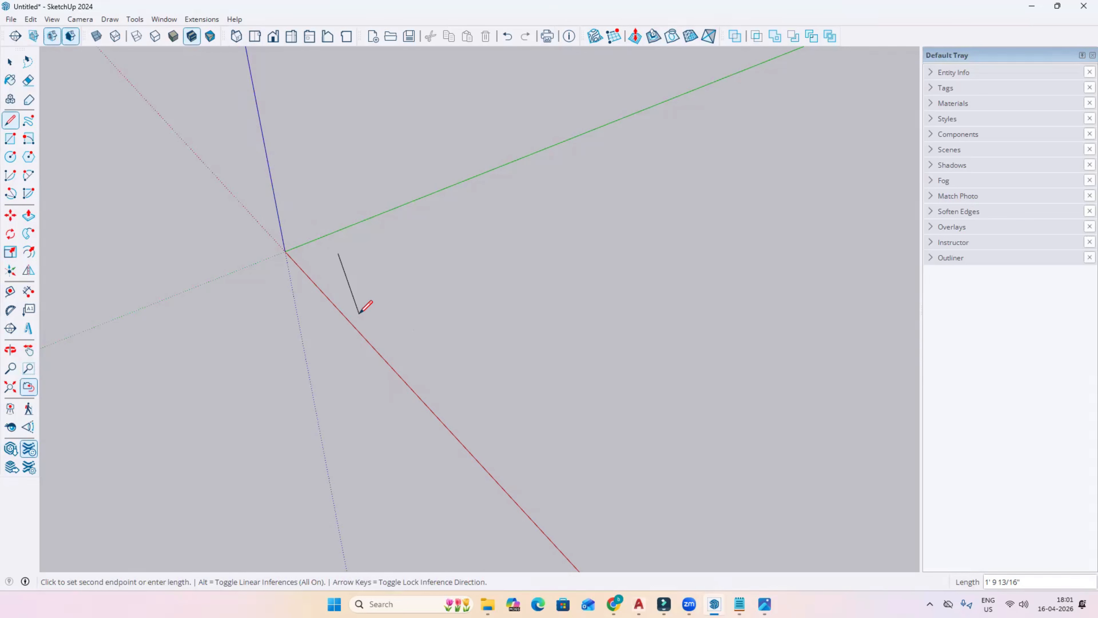
key(Escape)
Open the Units settings in Model Info, and look through the Engineering, Decimal and Fractional measurement formats
click(164, 19)
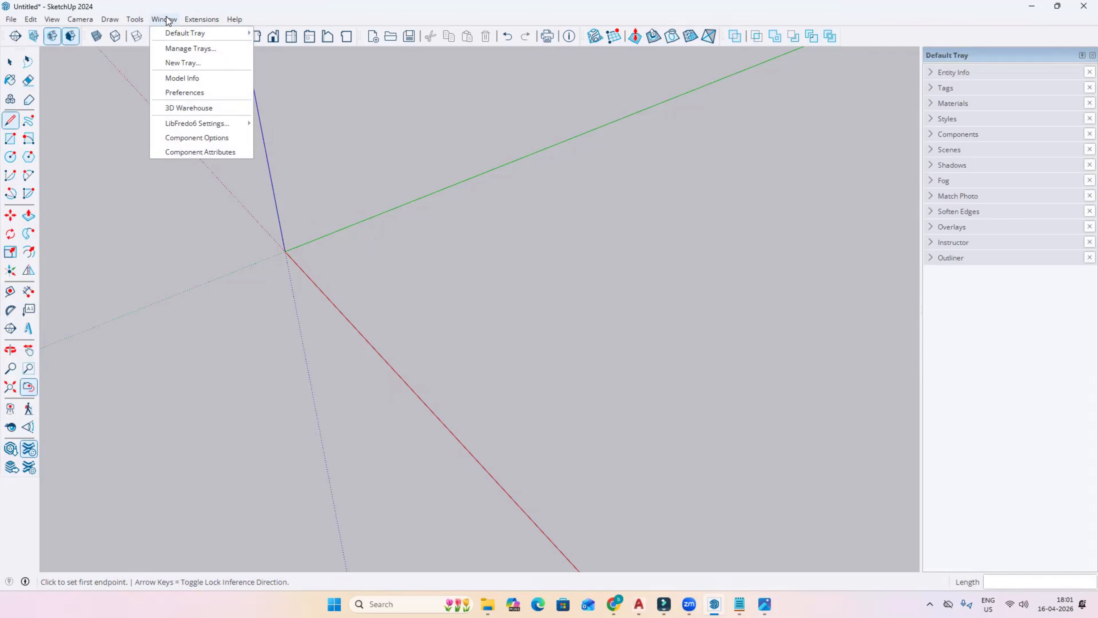
click(184, 79)
click(338, 196)
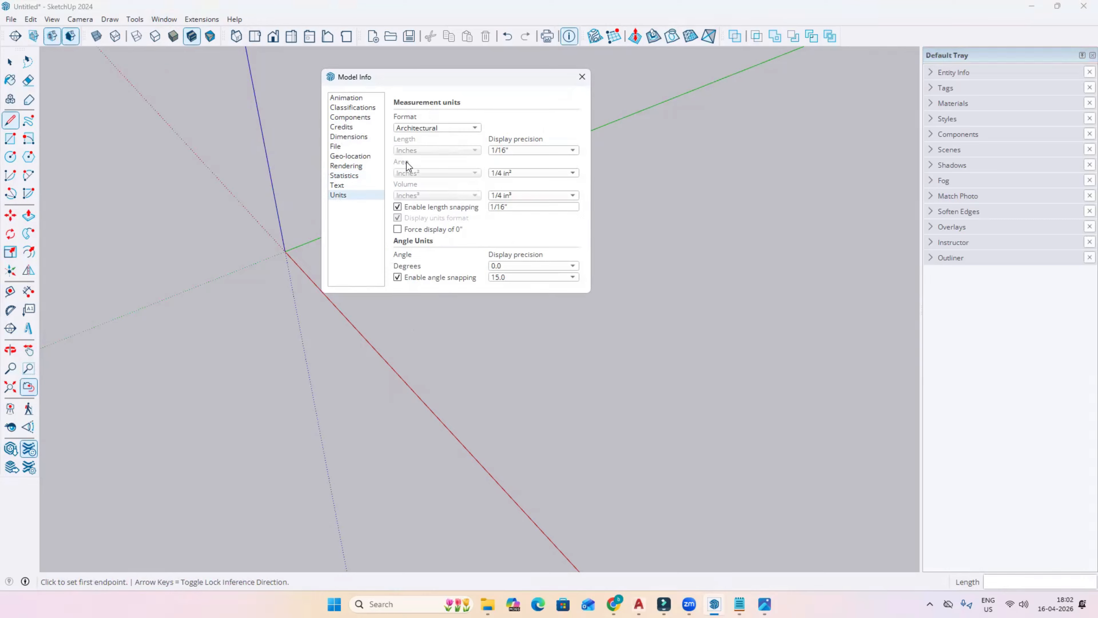
click(408, 126)
click(416, 130)
click(415, 130)
click(414, 146)
click(410, 131)
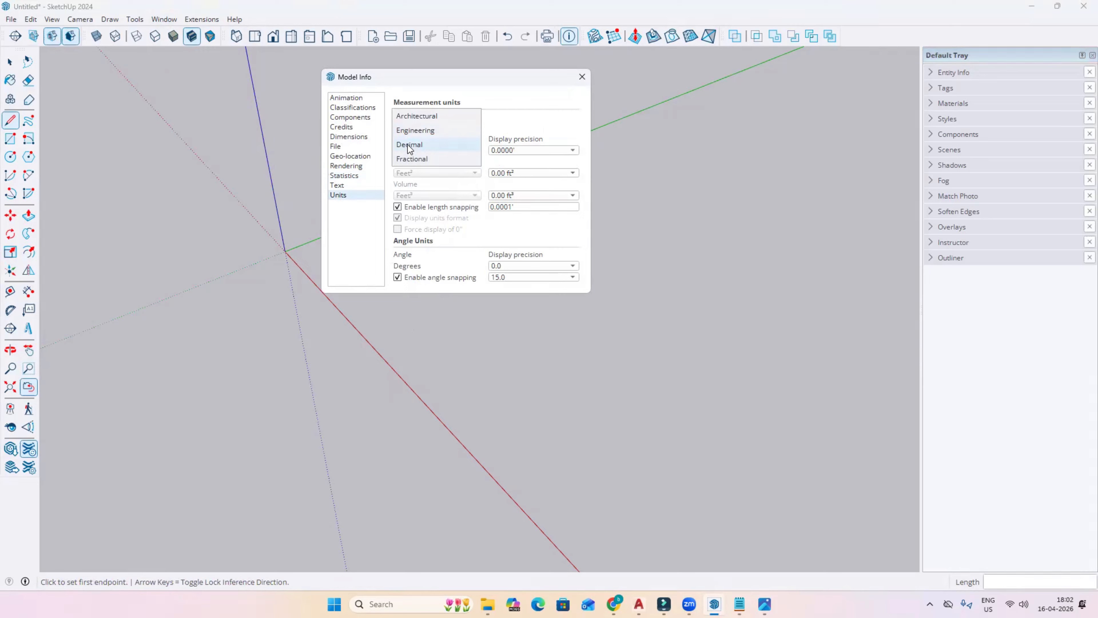
click(411, 145)
click(414, 129)
click(411, 159)
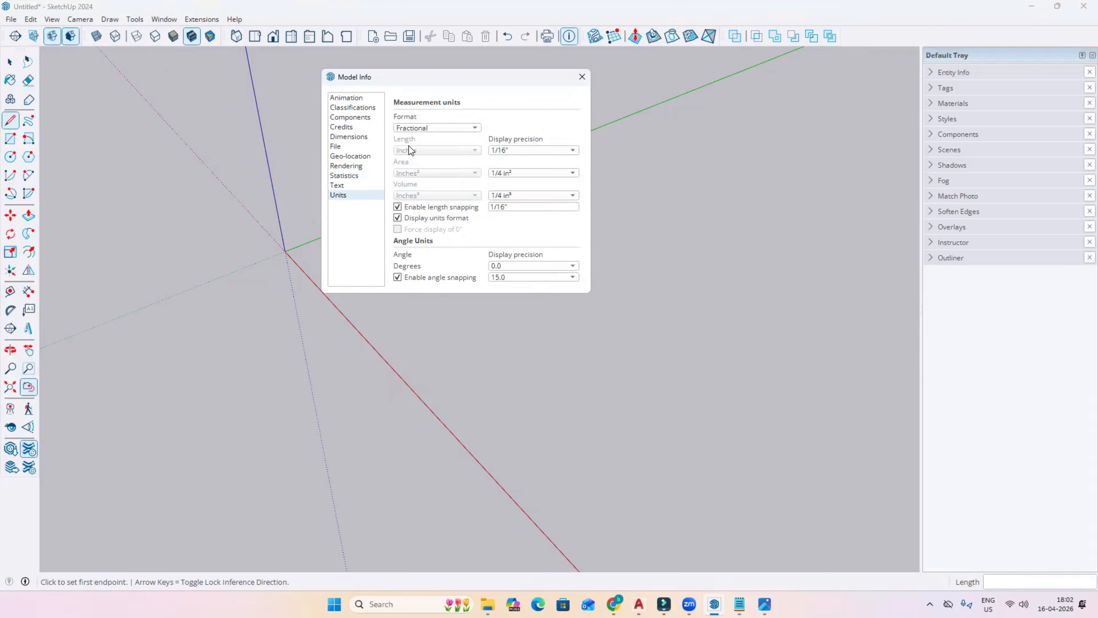
Switch the measurement format through Architectural, Engineering, Decimal and Fractional again, ending on Architectural
click(416, 129)
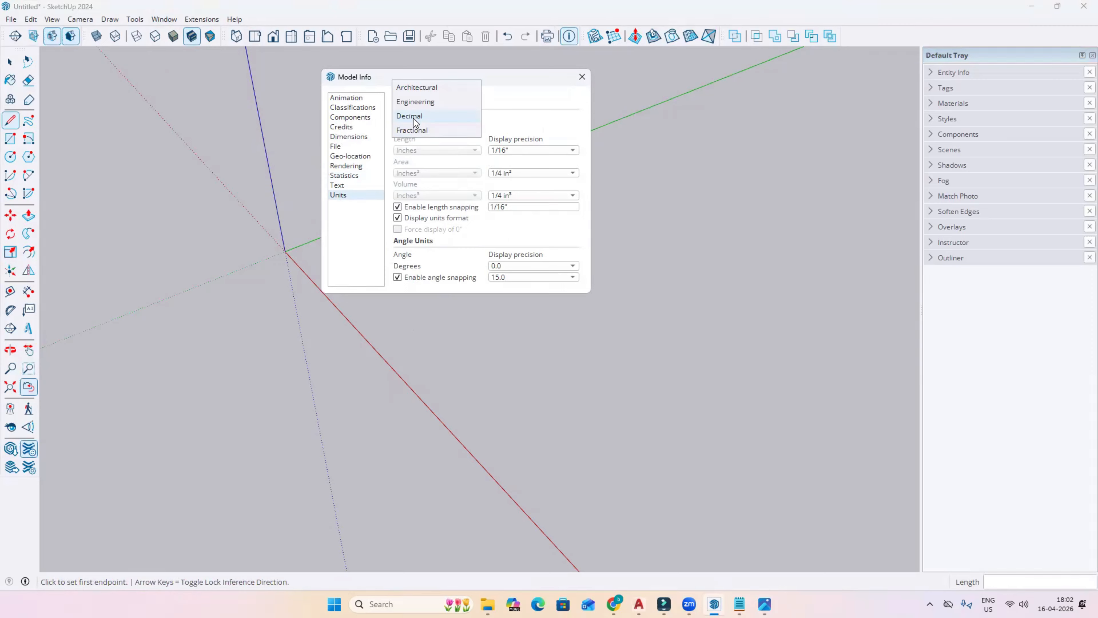
click(406, 87)
click(414, 131)
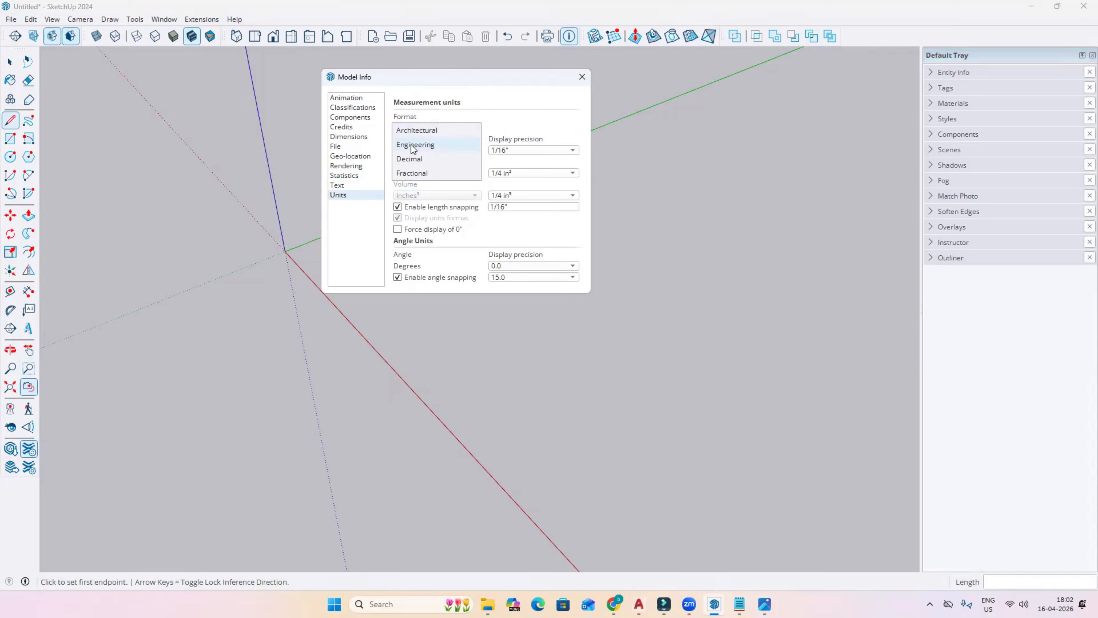
click(415, 145)
click(409, 132)
click(414, 144)
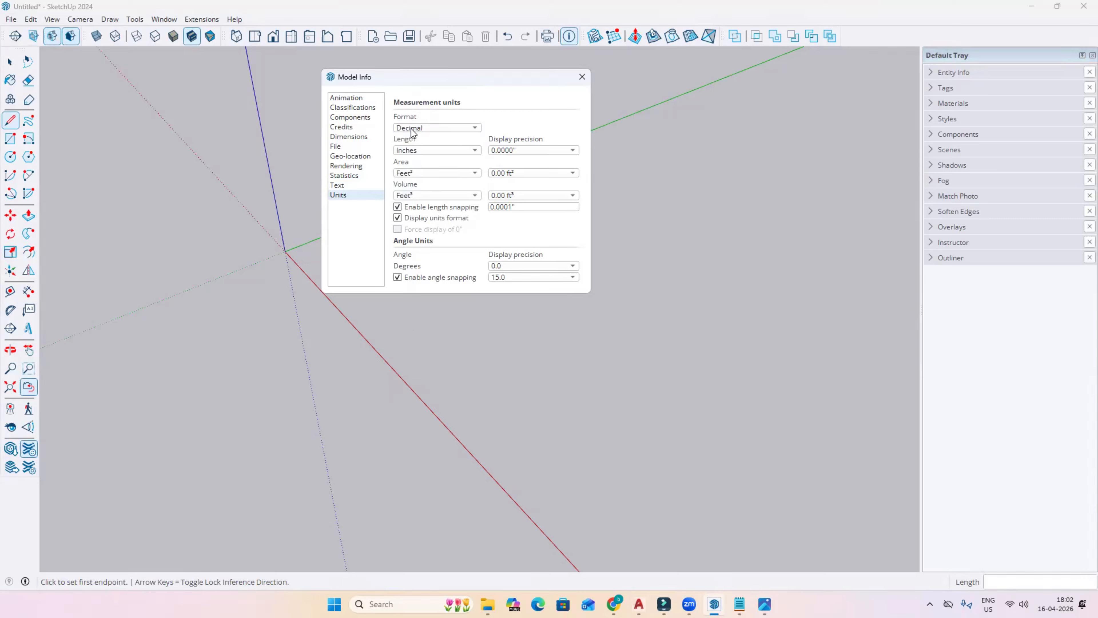
click(415, 130)
click(414, 144)
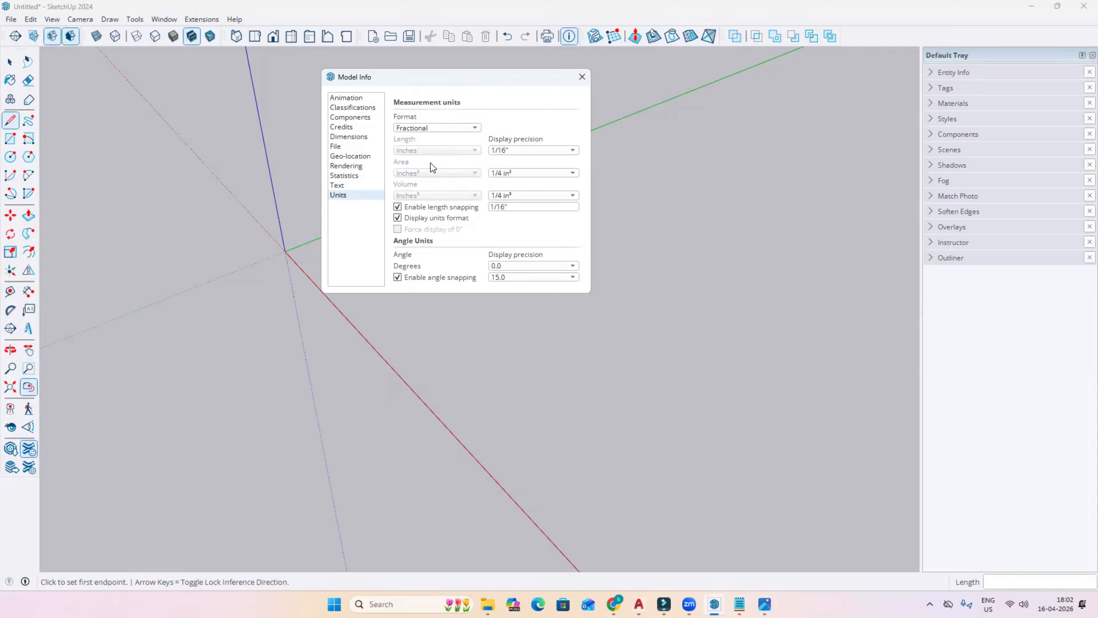
click(402, 129)
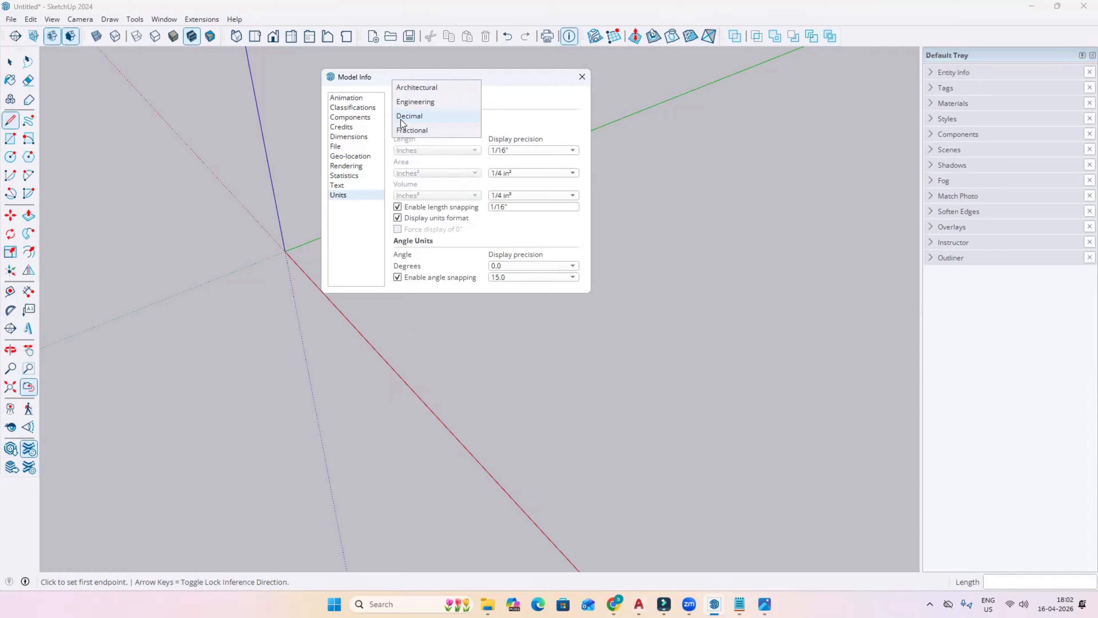
click(401, 119)
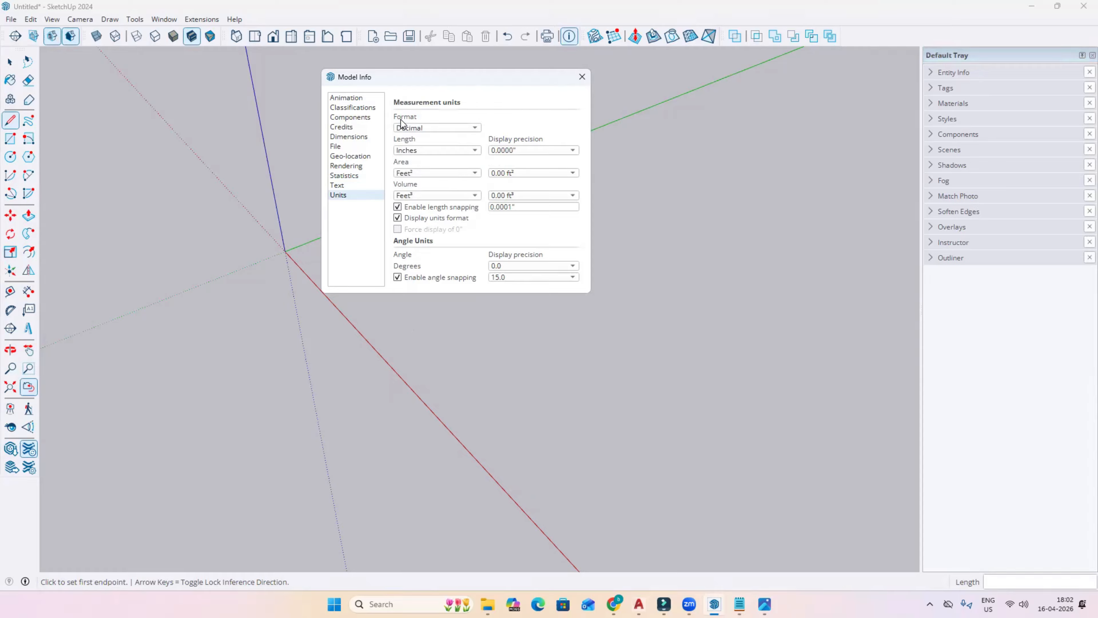
click(425, 129)
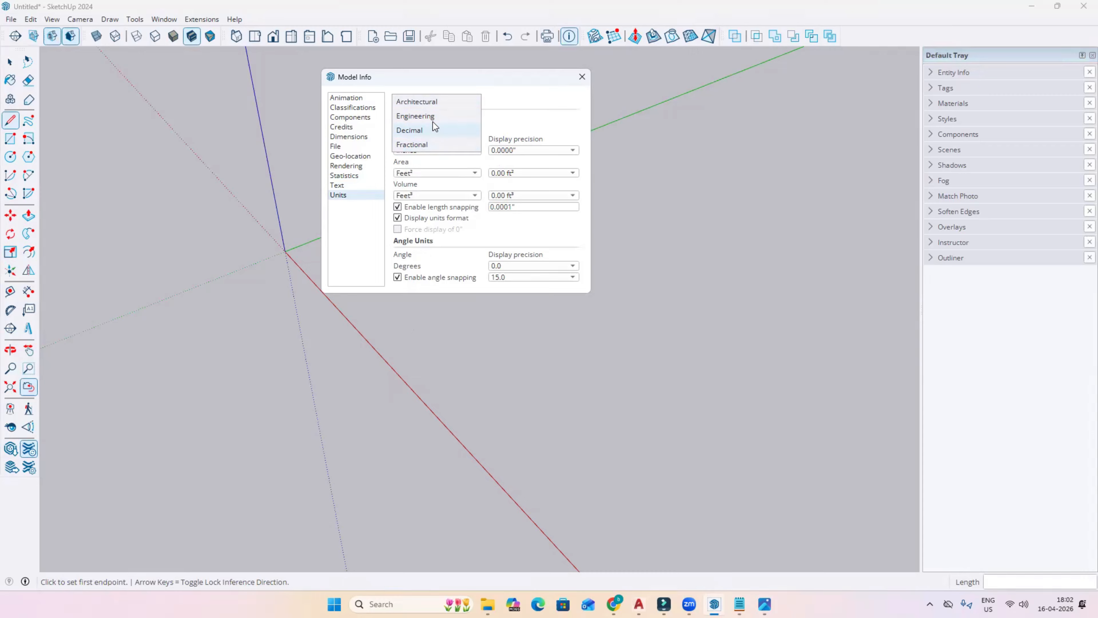
click(428, 102)
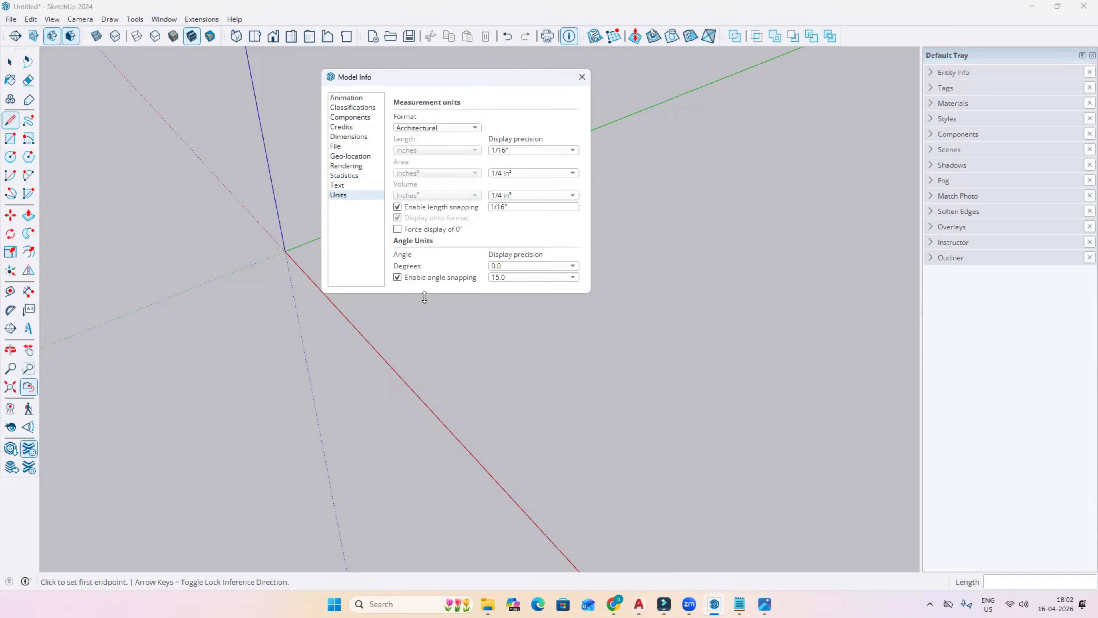
Draw a short line parallel to the red axis beneath the dialog, switching the measurement format to Engineering before placing its endpoint
click(417, 313)
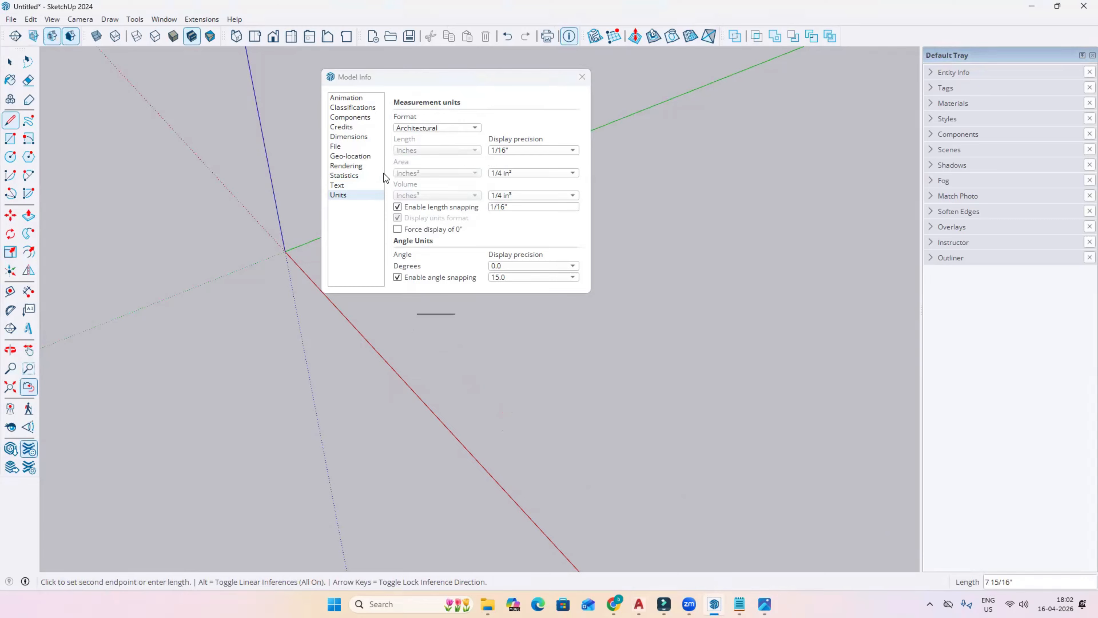
click(408, 152)
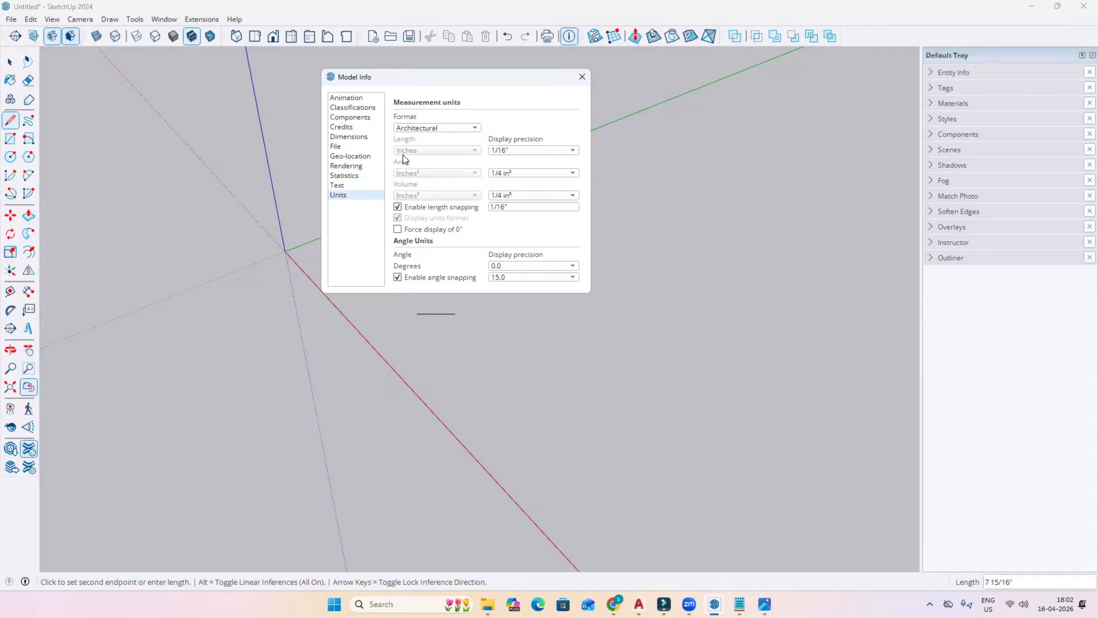
click(428, 127)
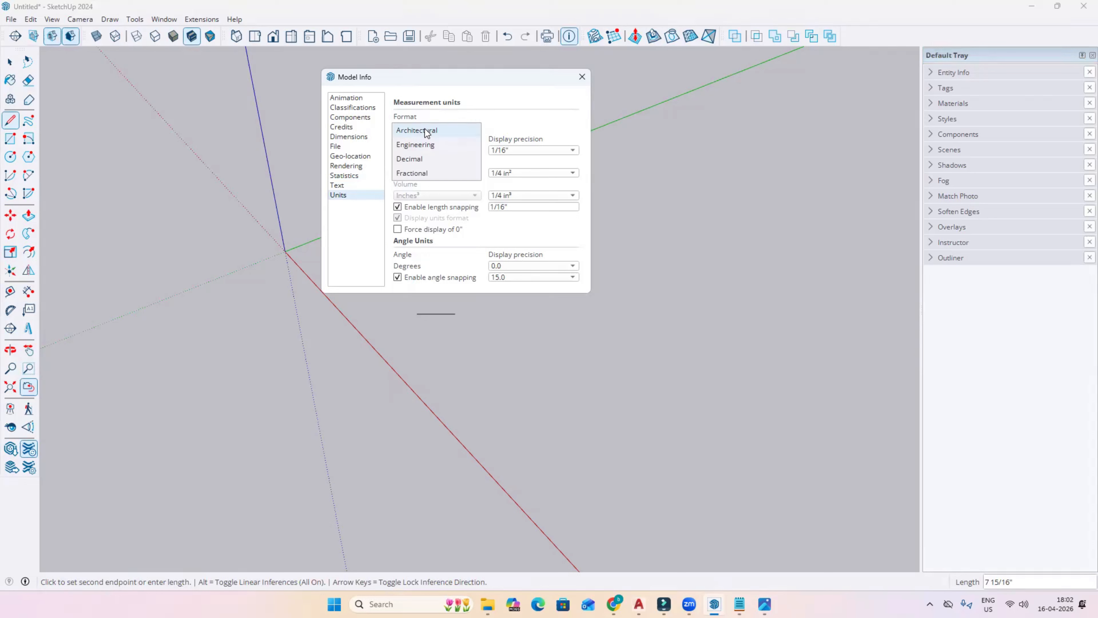
click(417, 144)
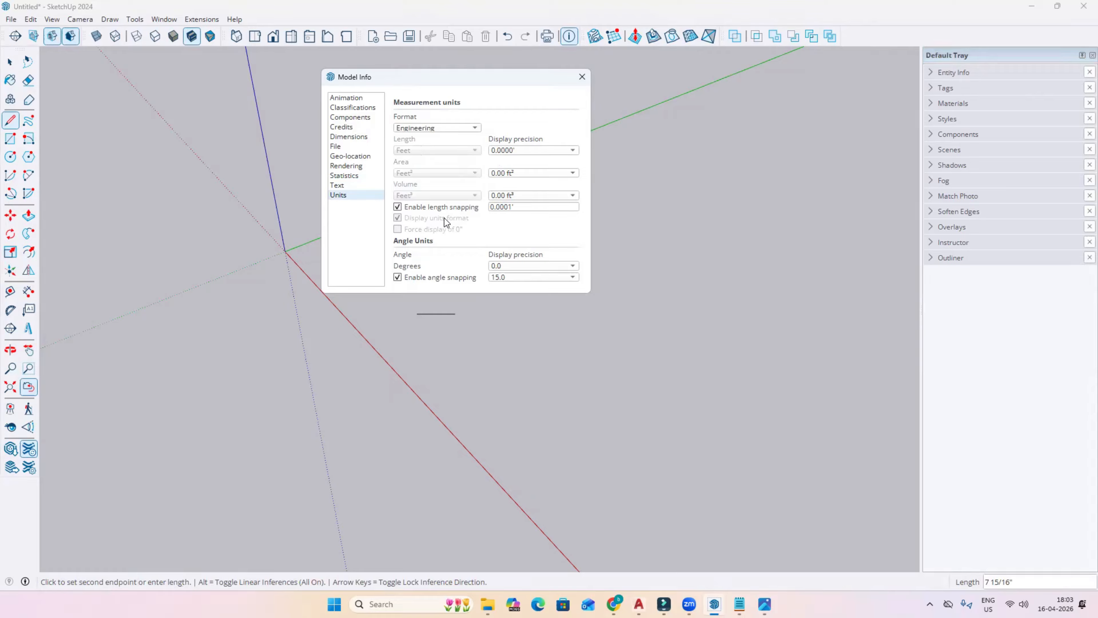
click(456, 352)
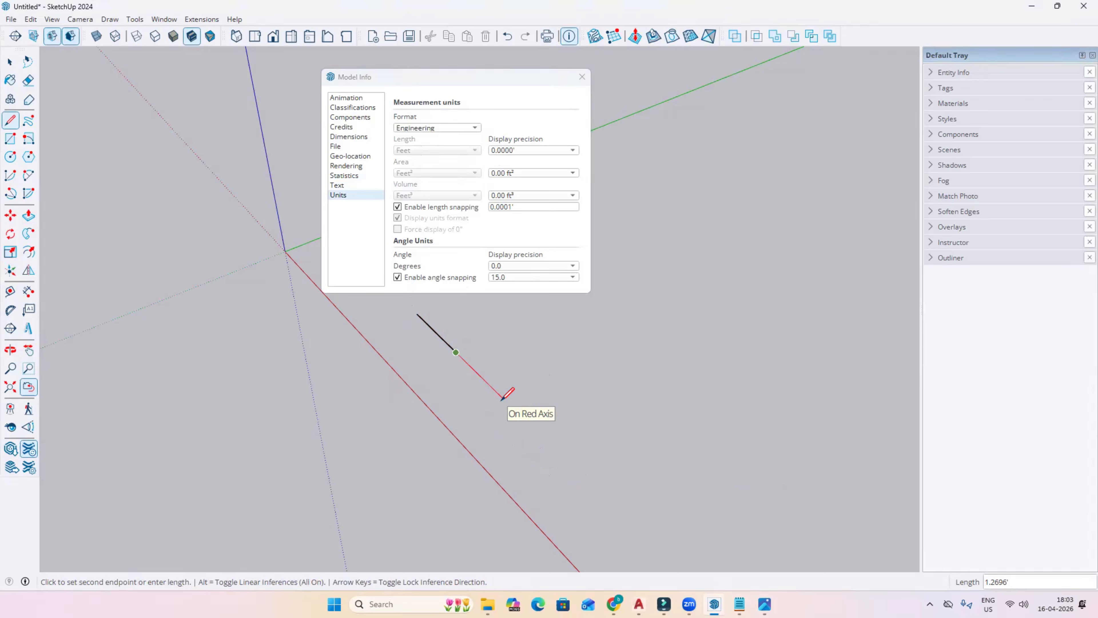
Set the measurement format to Fractional, and continue the line with four connected segments parallel to the green and red axes
click(407, 129)
click(410, 159)
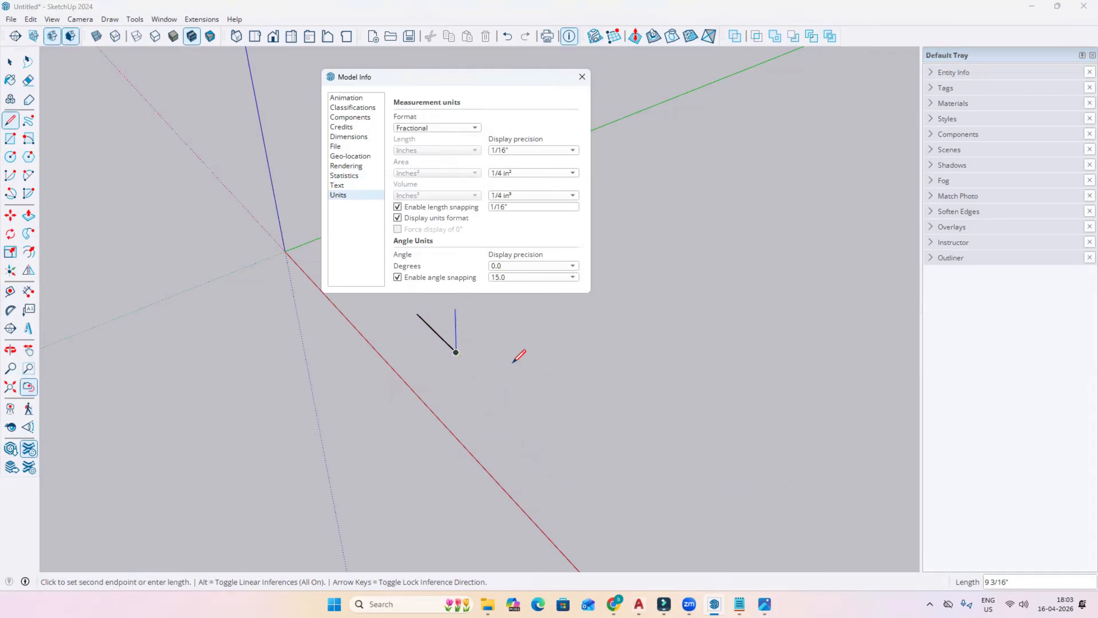
click(507, 327)
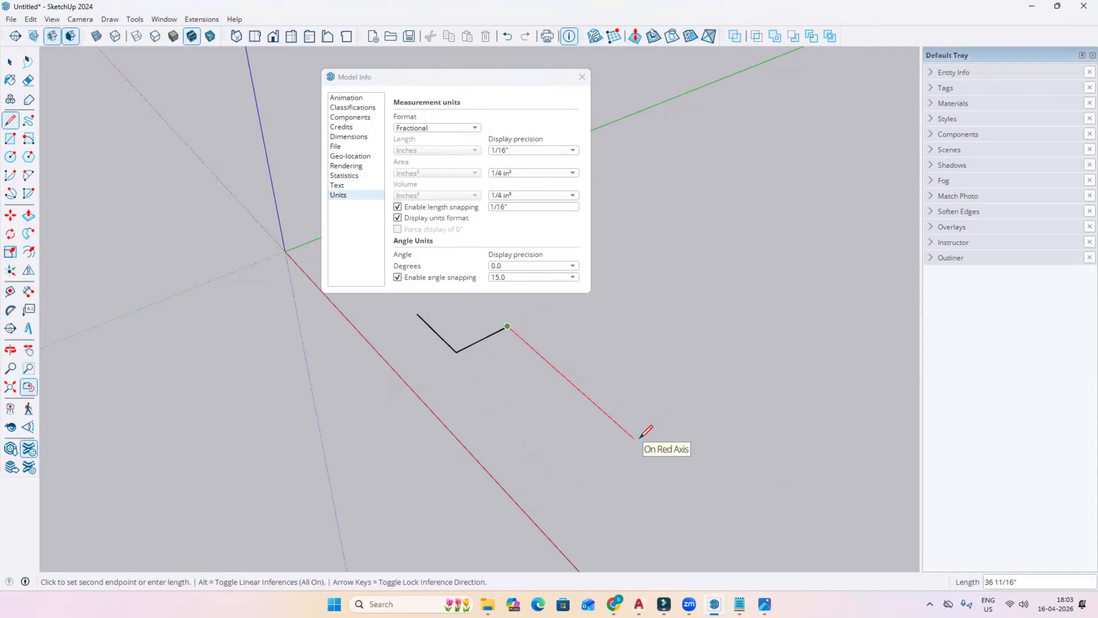
click(645, 448)
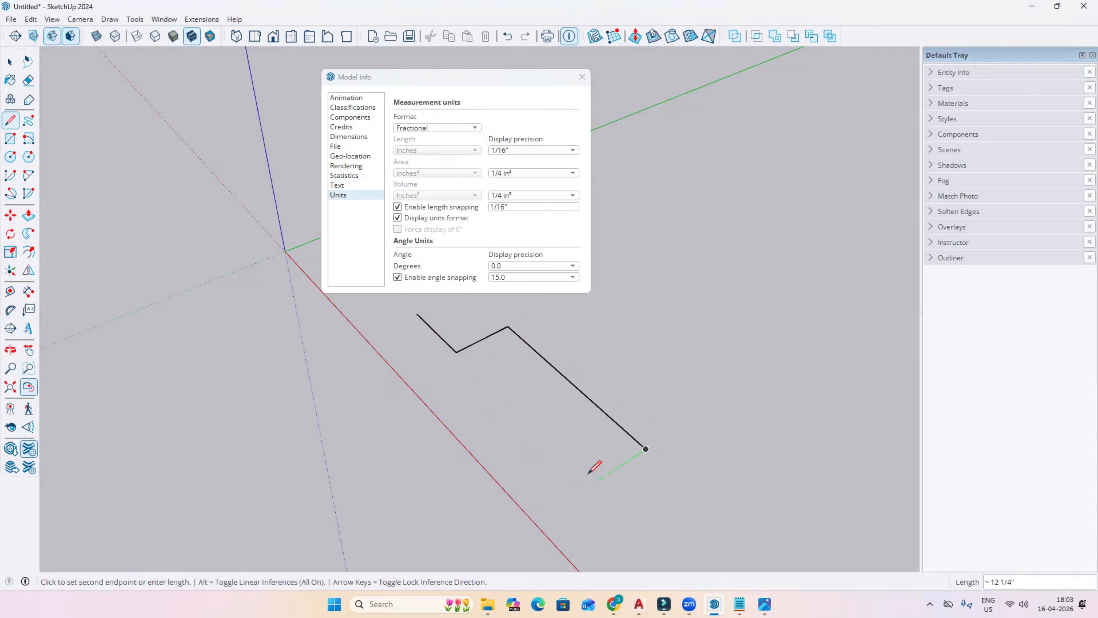
click(594, 483)
click(525, 414)
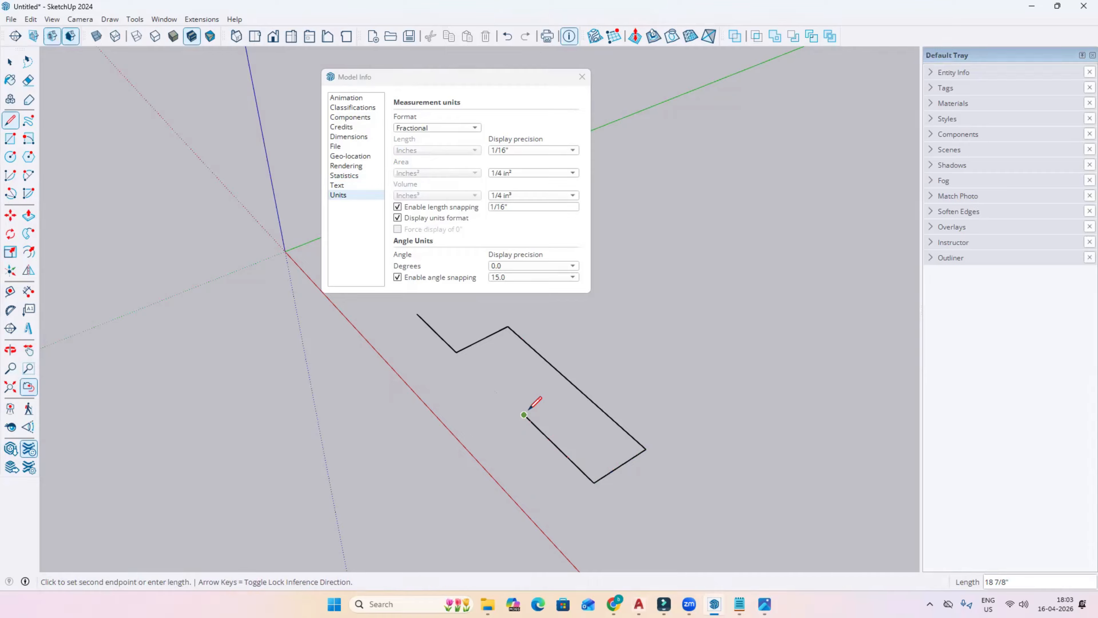
key(space)
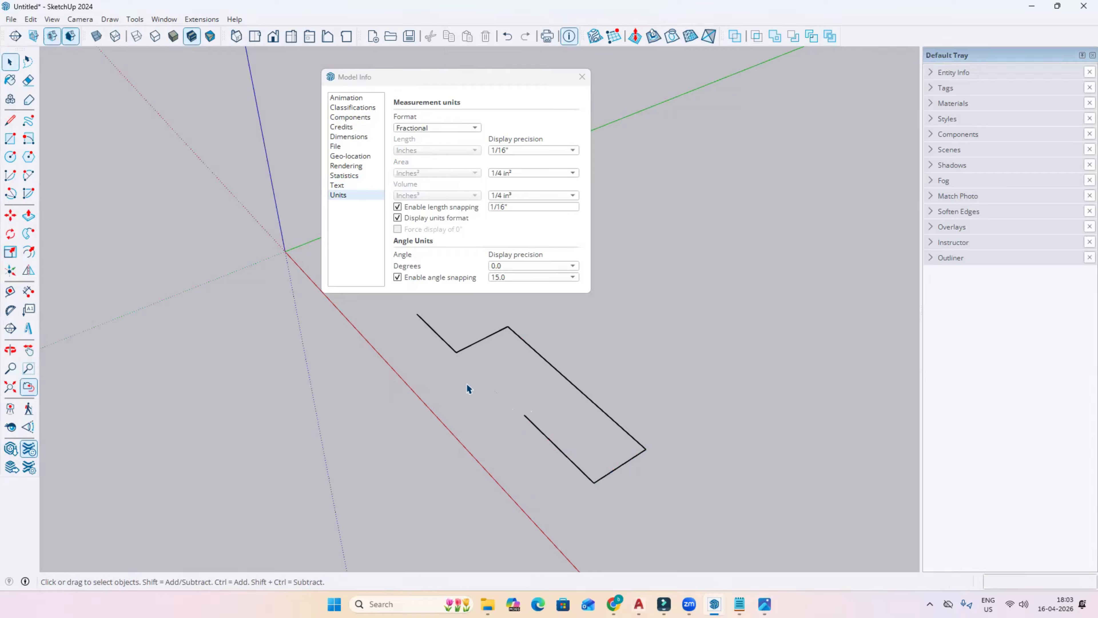
Set the measurement format to Decimal, and look over the available length units, keeping Inches
click(411, 128)
click(410, 119)
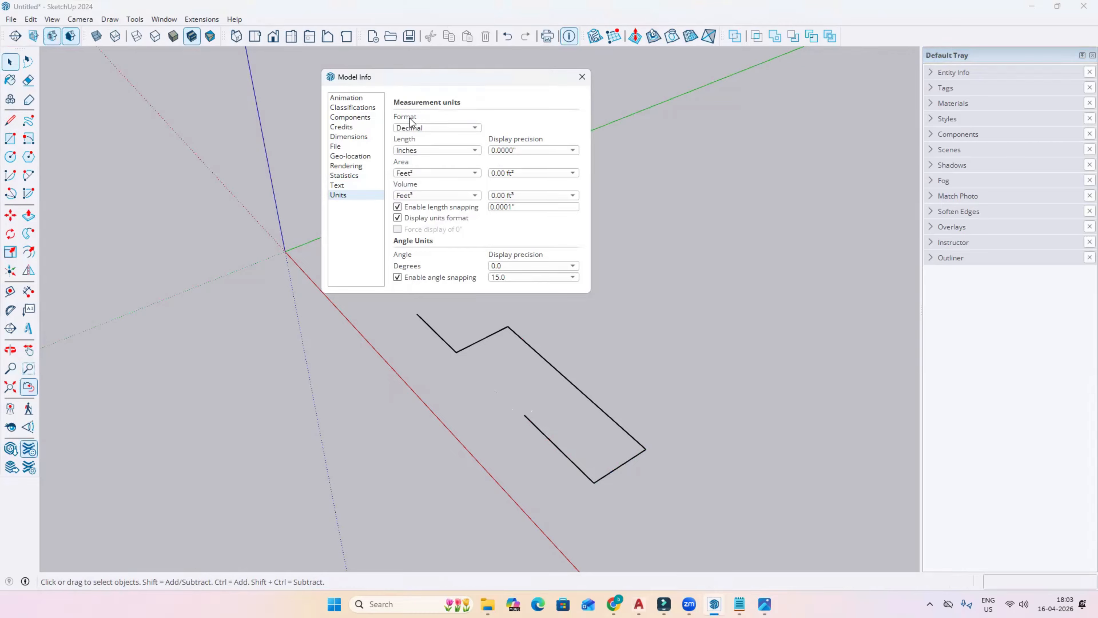
click(410, 129)
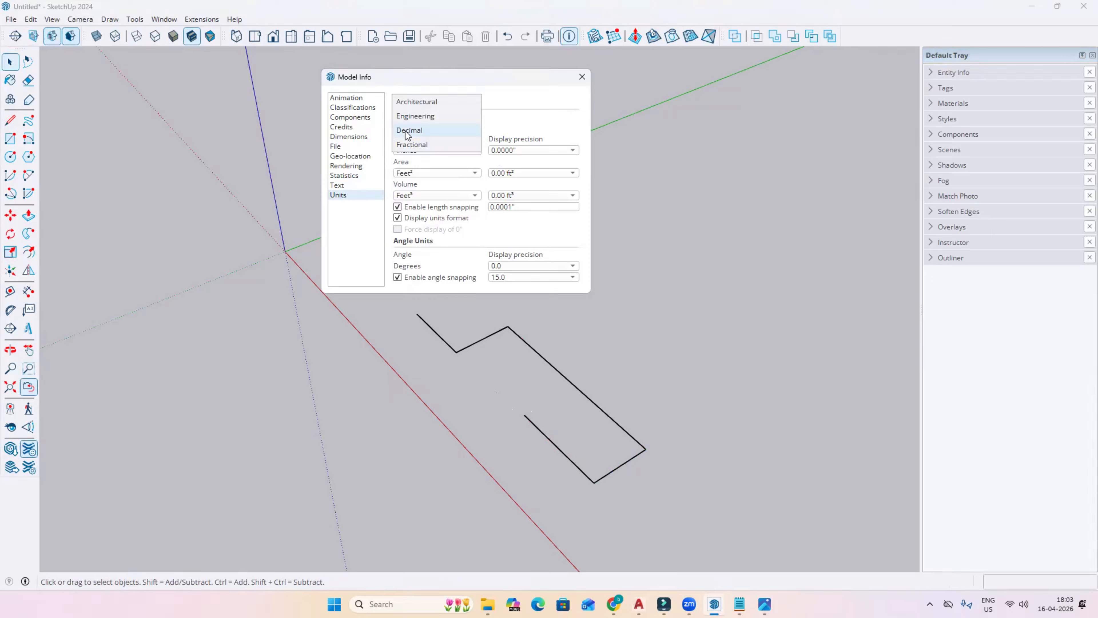
click(409, 131)
click(414, 151)
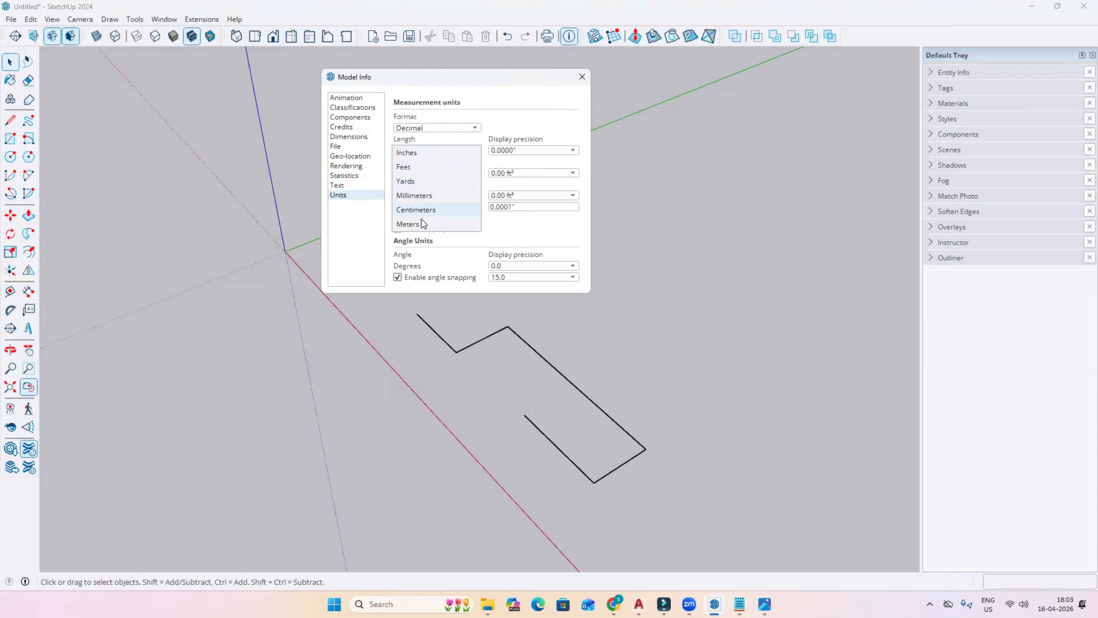
click(412, 154)
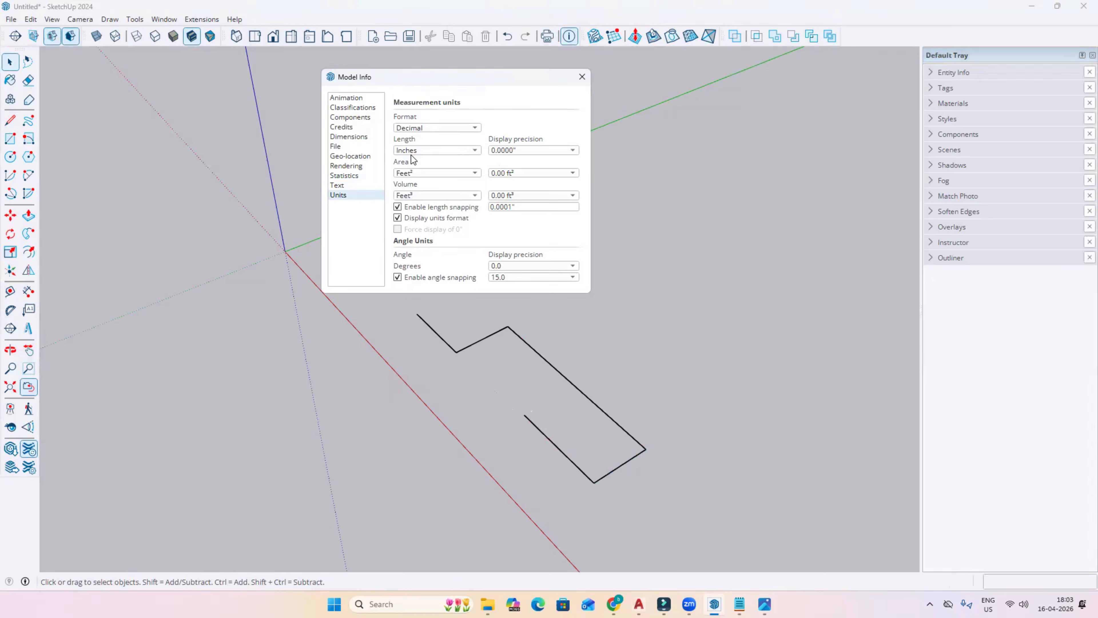
Try Feet and then set Centimeters as the length unit, and draw a separate line beside the existing outline
click(411, 152)
click(410, 167)
click(411, 151)
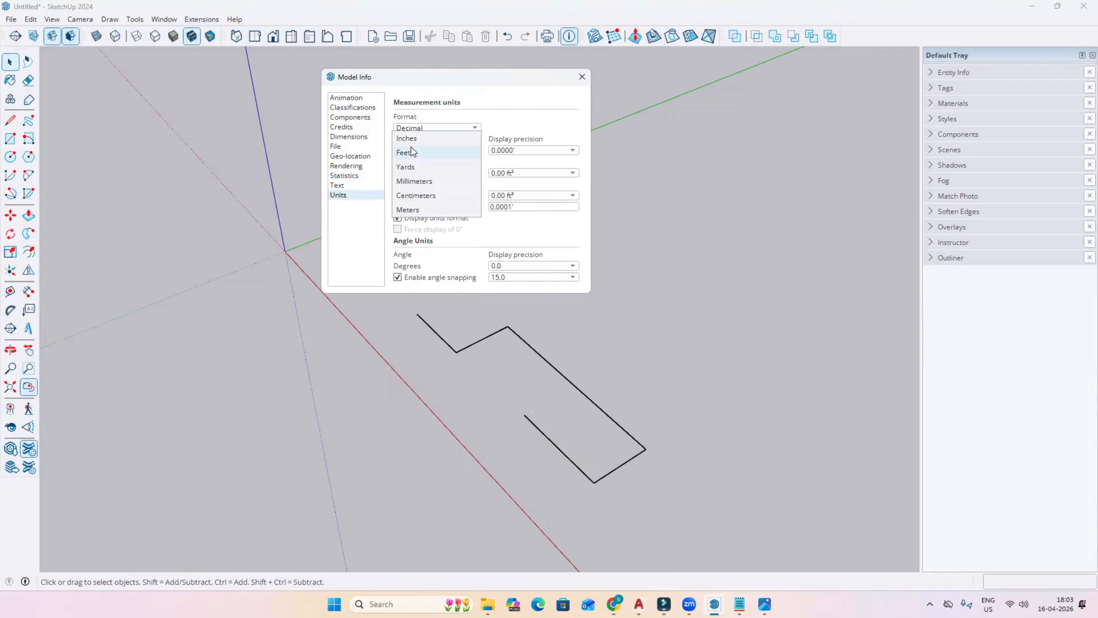
click(420, 196)
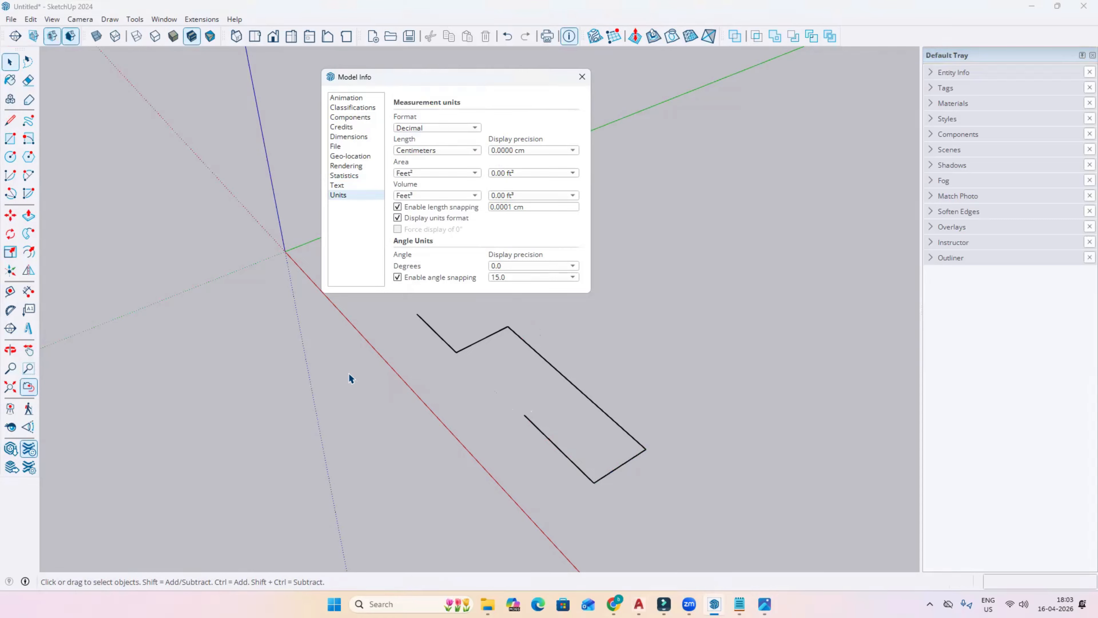
click(10, 120)
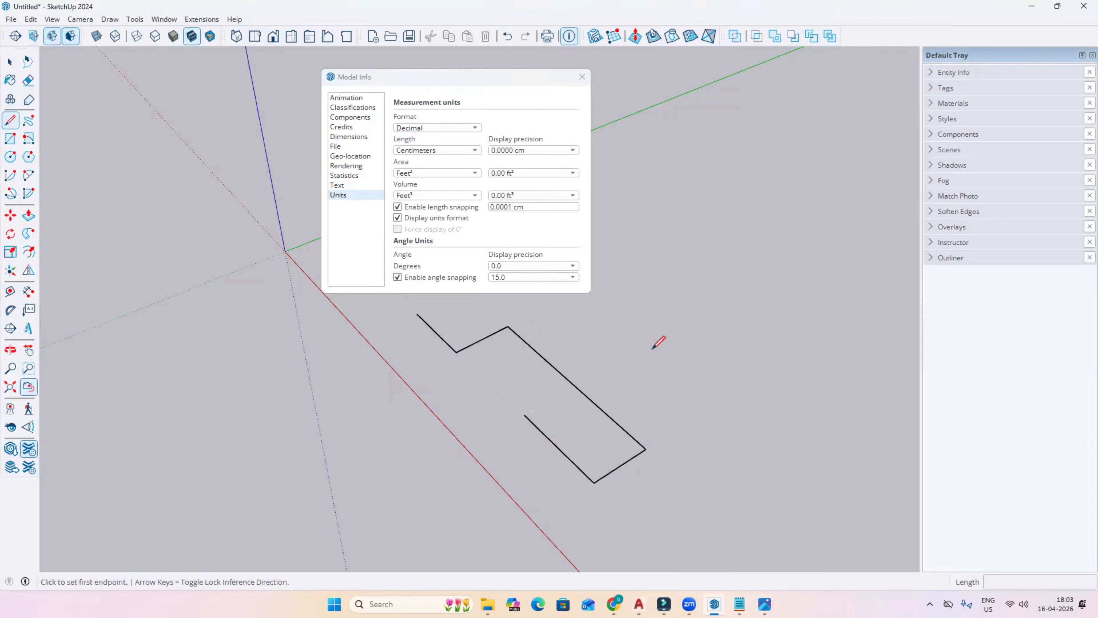
click(633, 334)
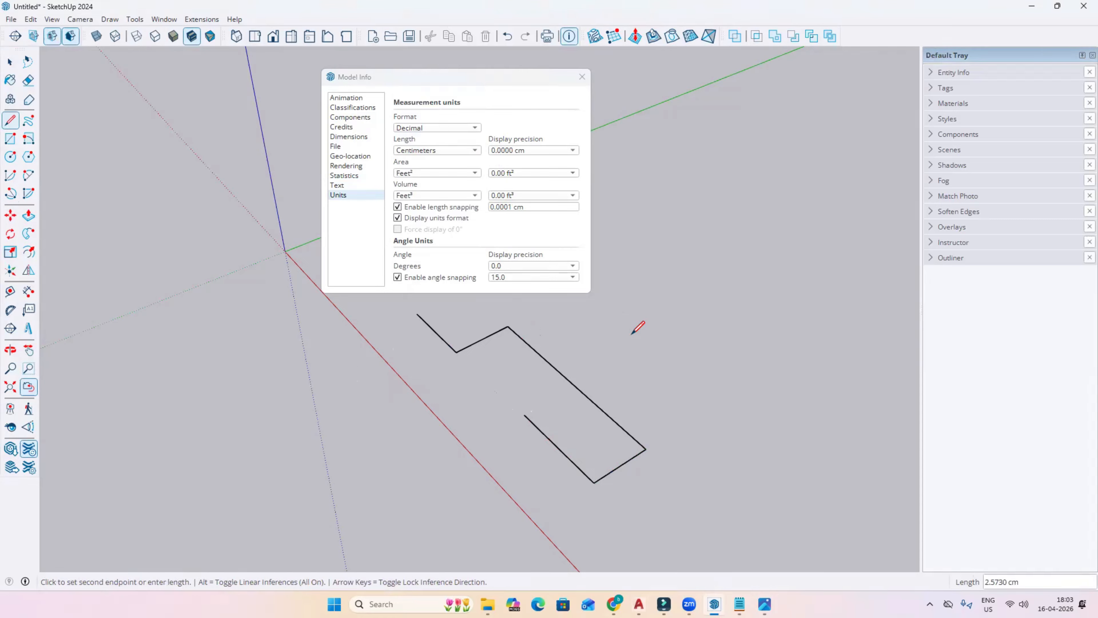
click(665, 373)
Set the length unit to Inches, and add a connected segment along the green axis to the separate line
click(426, 151)
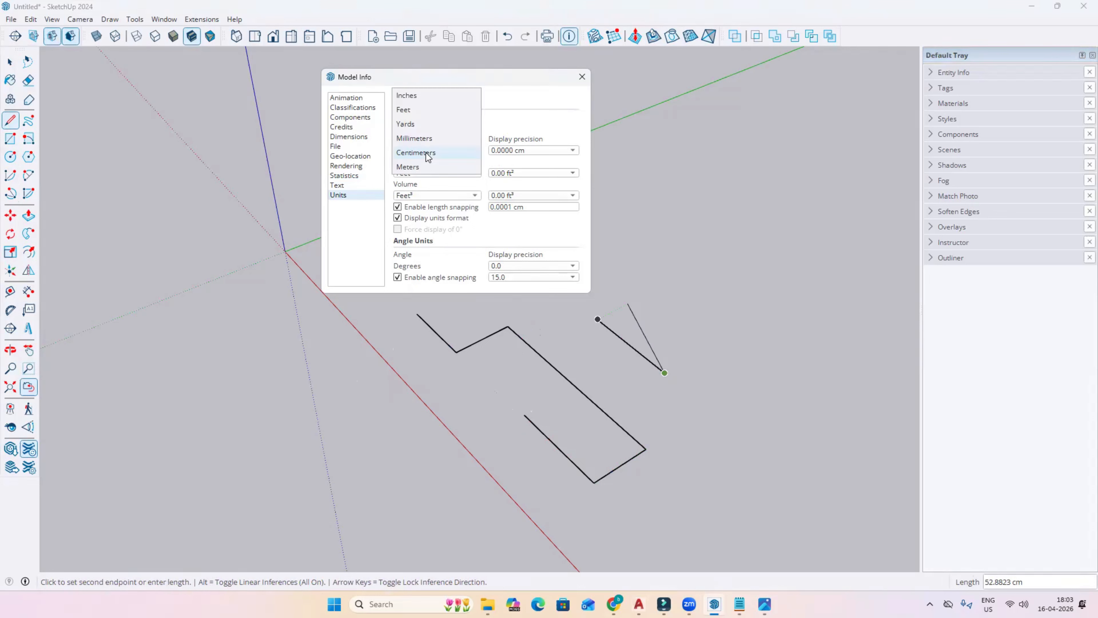
click(408, 97)
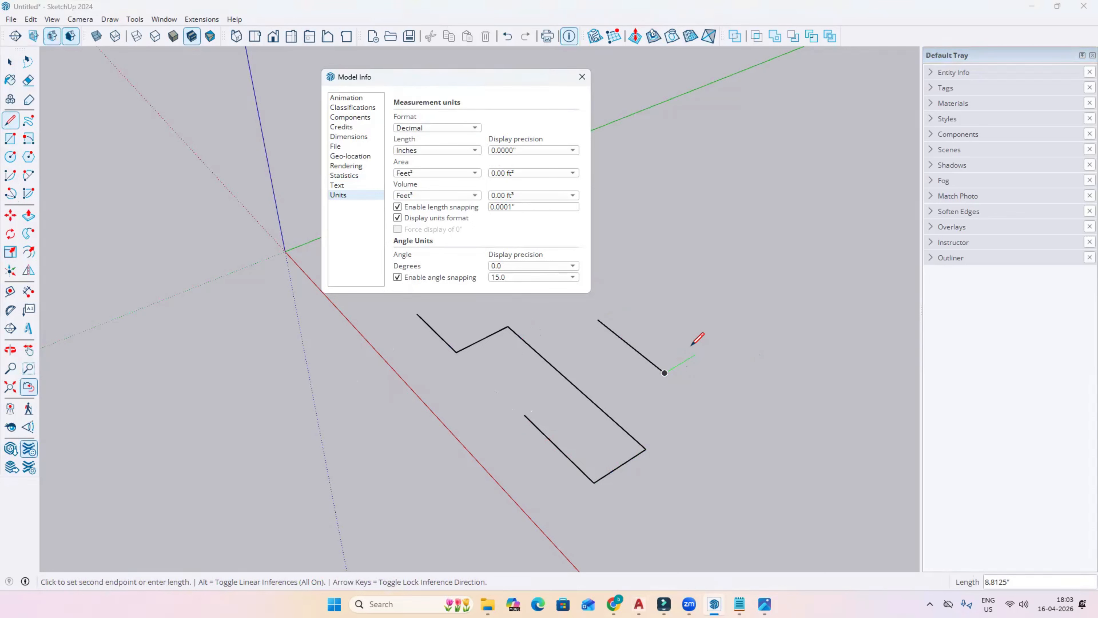
click(717, 342)
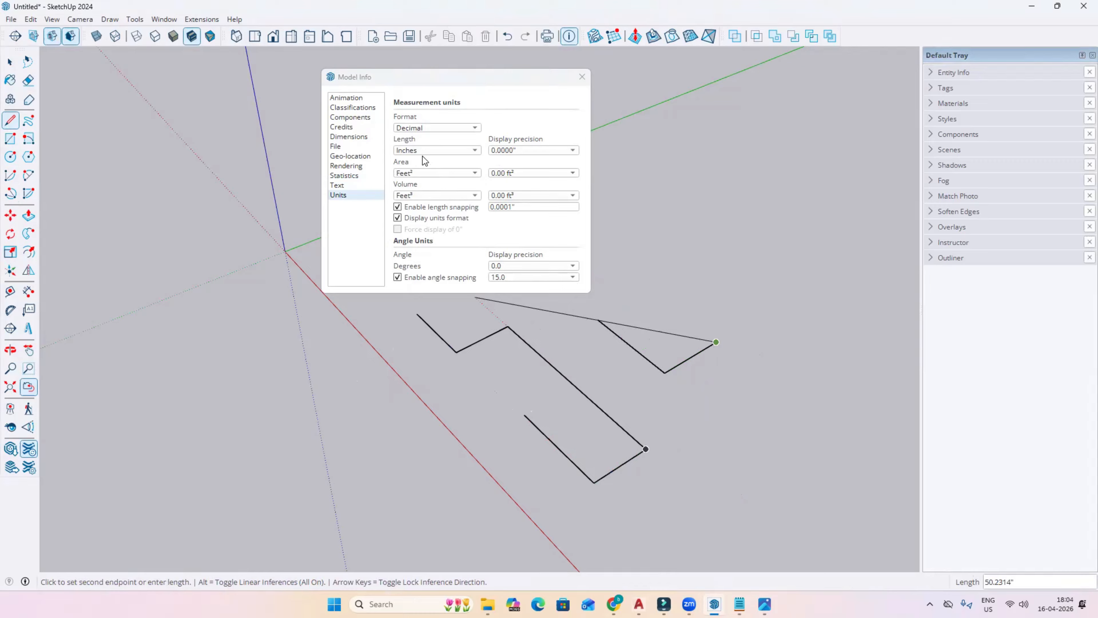
Set the length display precision to 0" for whole inches
click(507, 151)
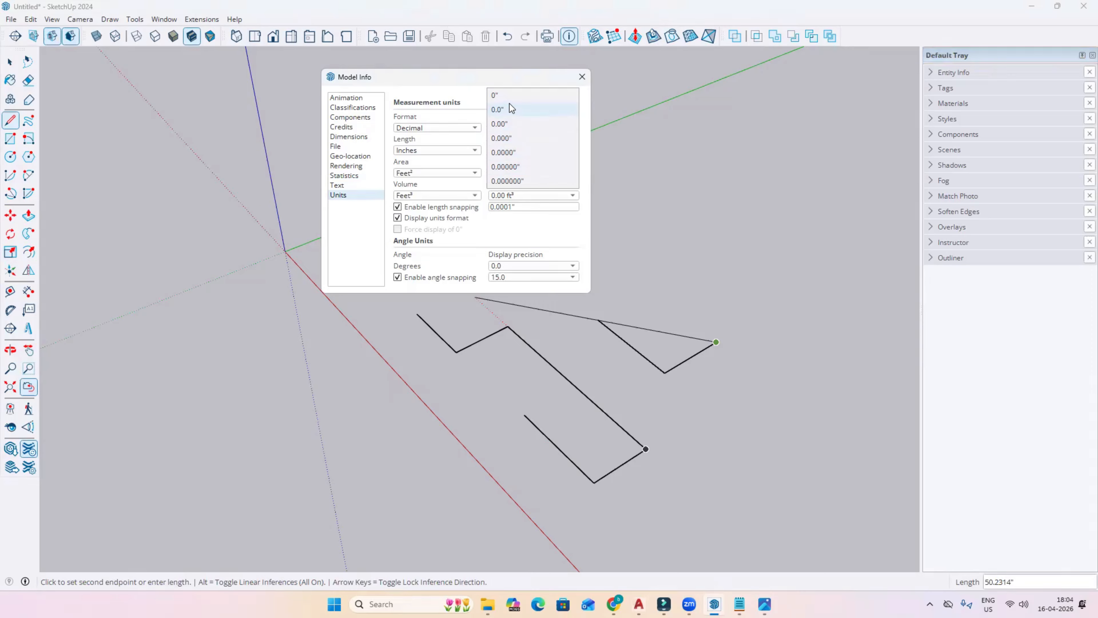
click(505, 96)
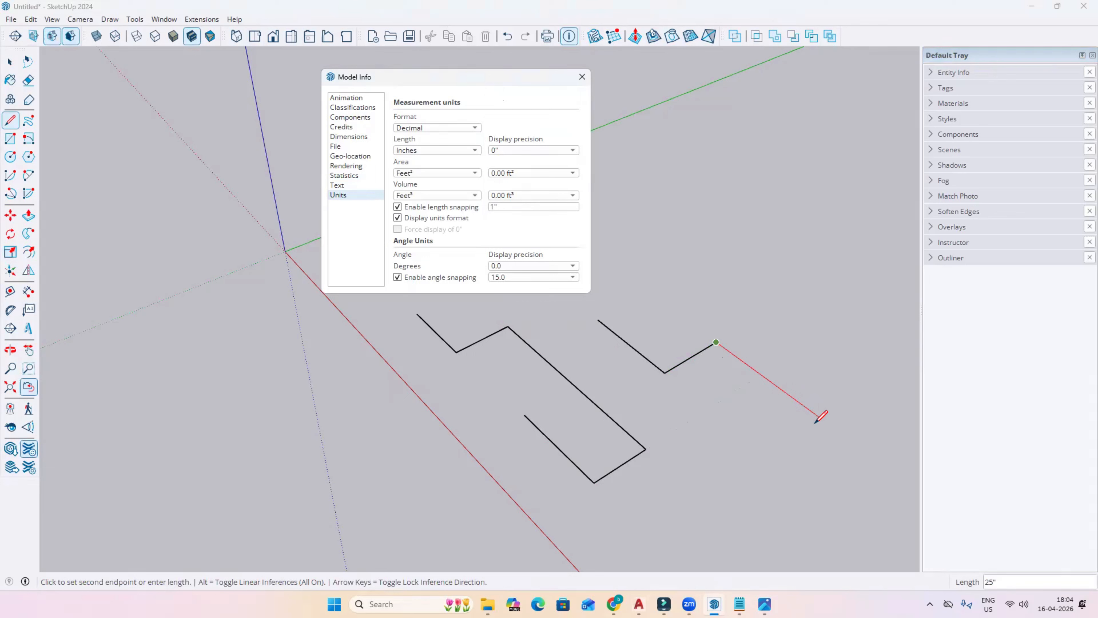
Try 0.00", 0.000000" and 0" as the length display precision, and set it to 0.0"
click(513, 150)
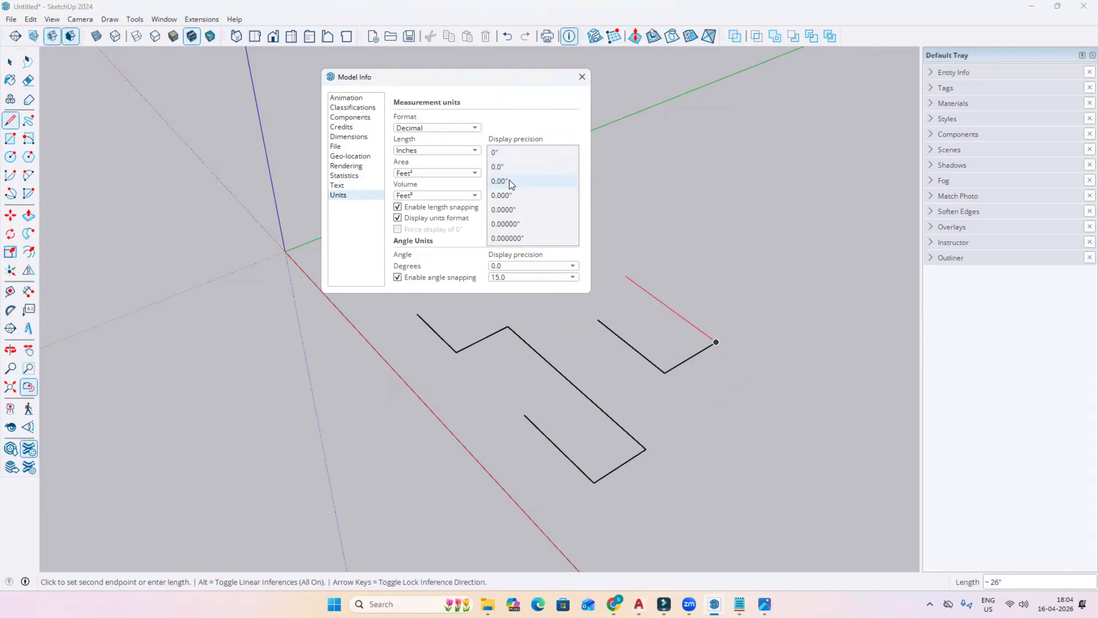
click(510, 181)
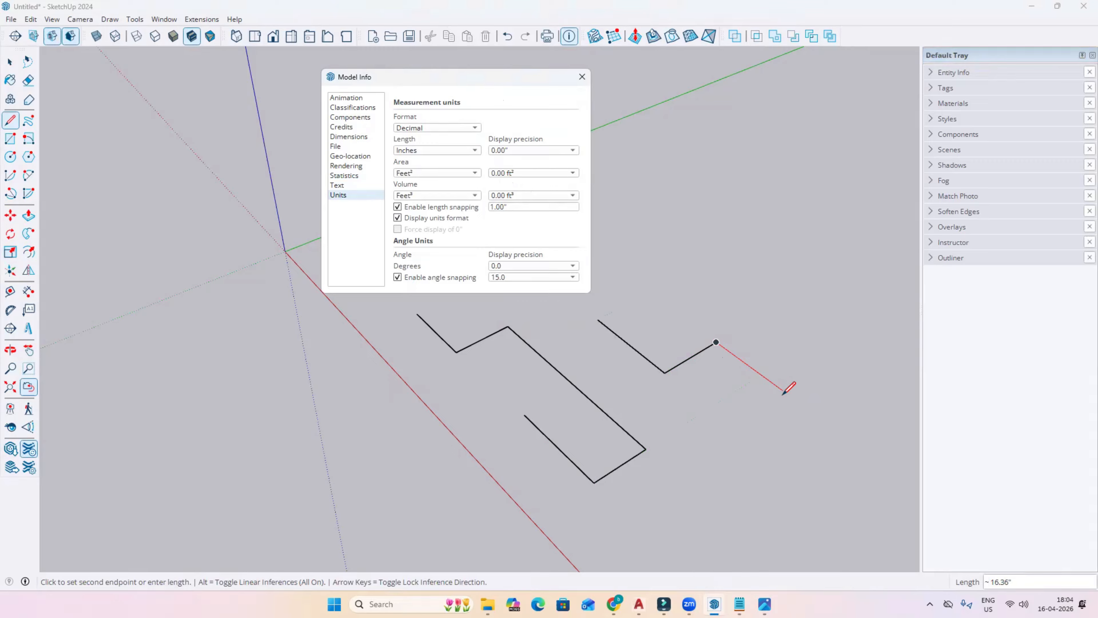
click(517, 151)
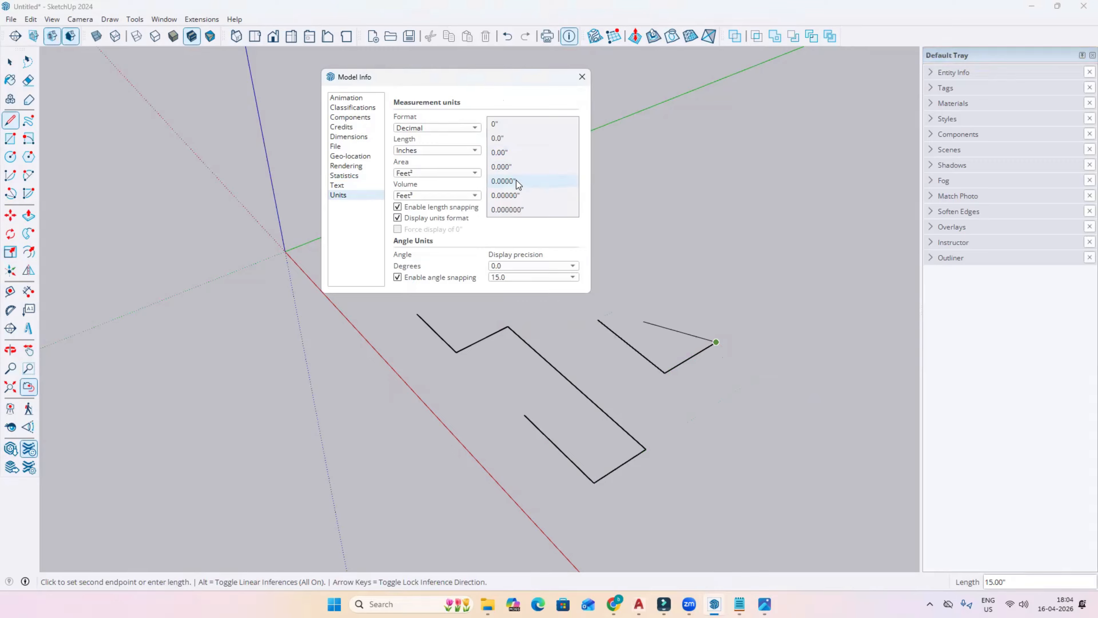
click(518, 206)
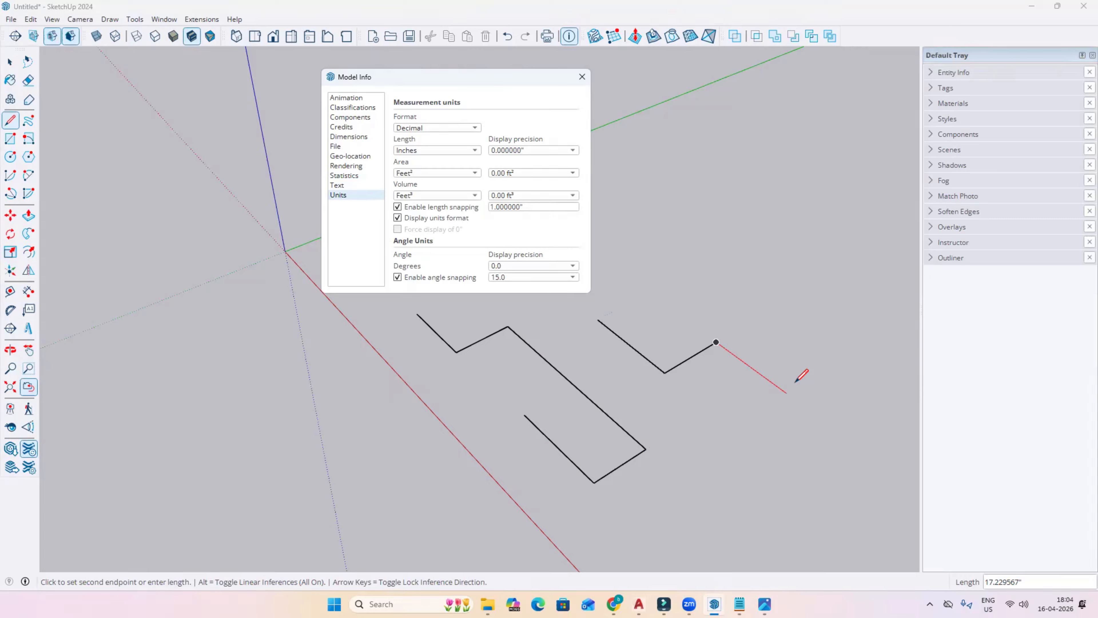
click(502, 151)
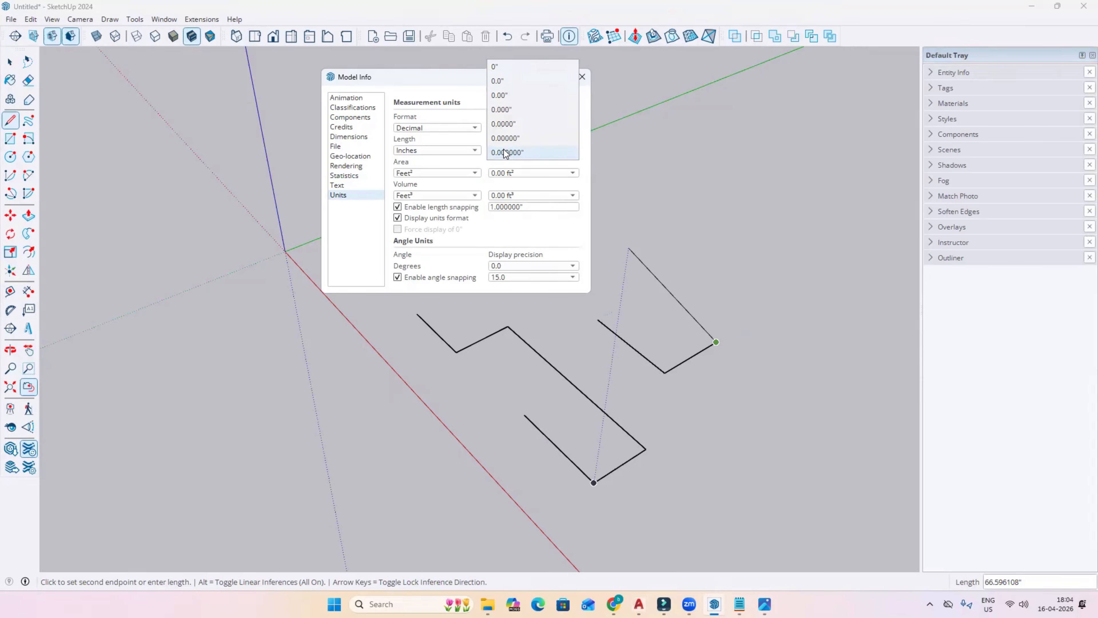
click(501, 67)
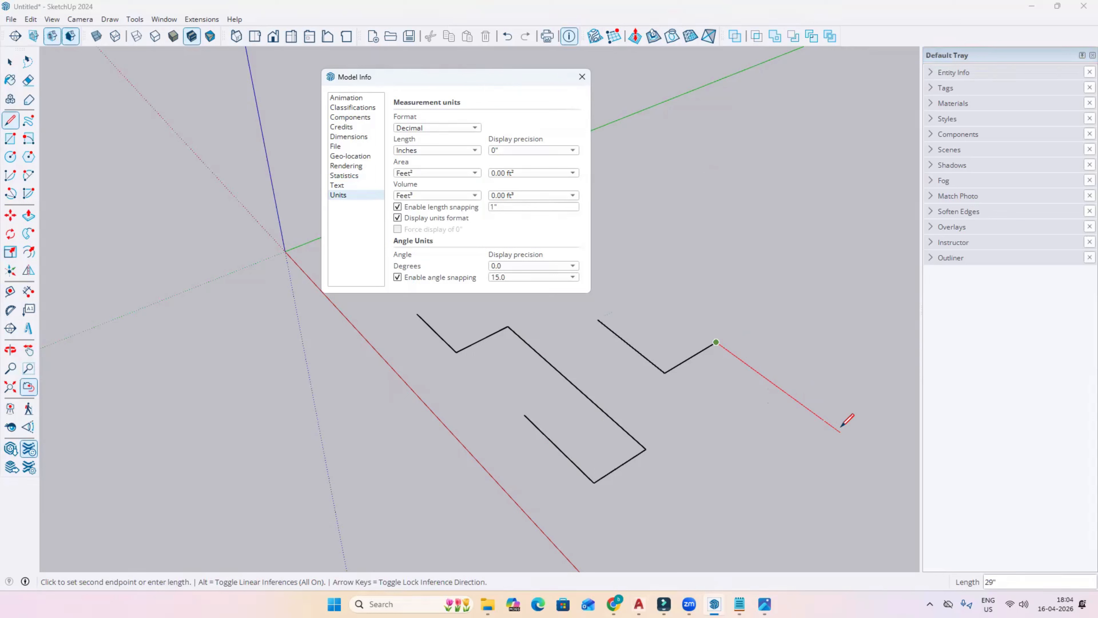
click(506, 150)
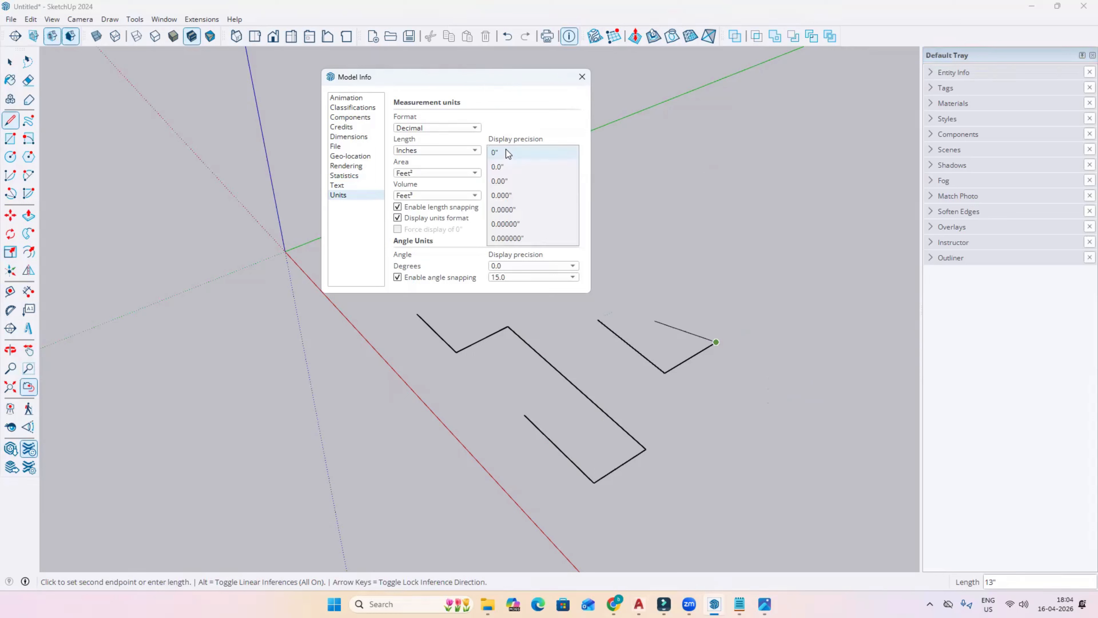
click(507, 166)
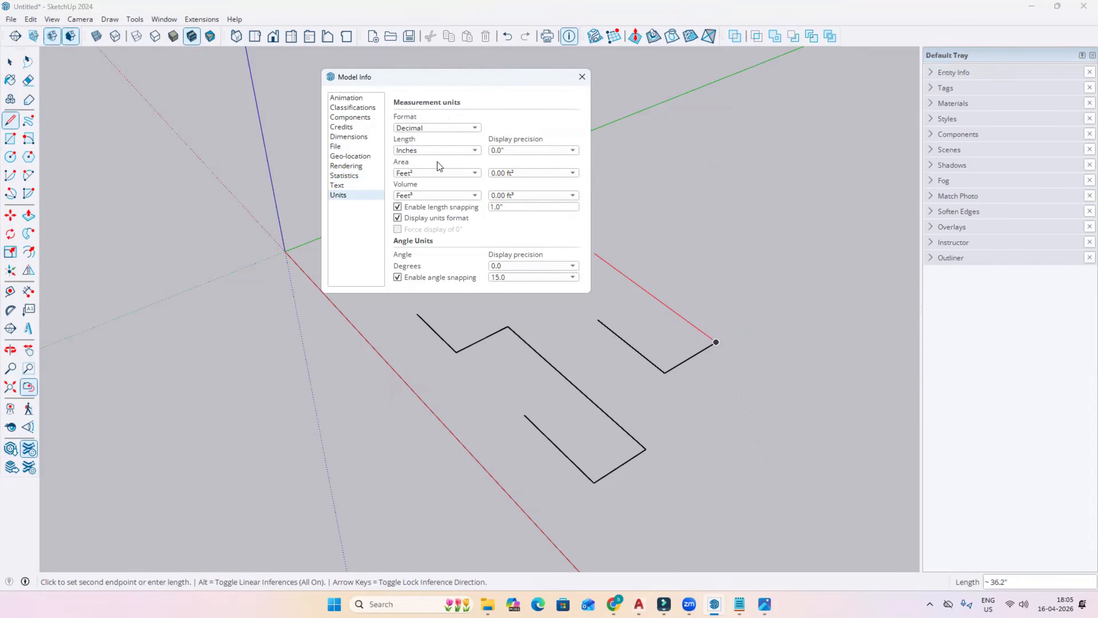
Close the separate open line into a rectangular face of about 19" by 14.6" by adding the two missing edges
scroll(633, 385, down, 1)
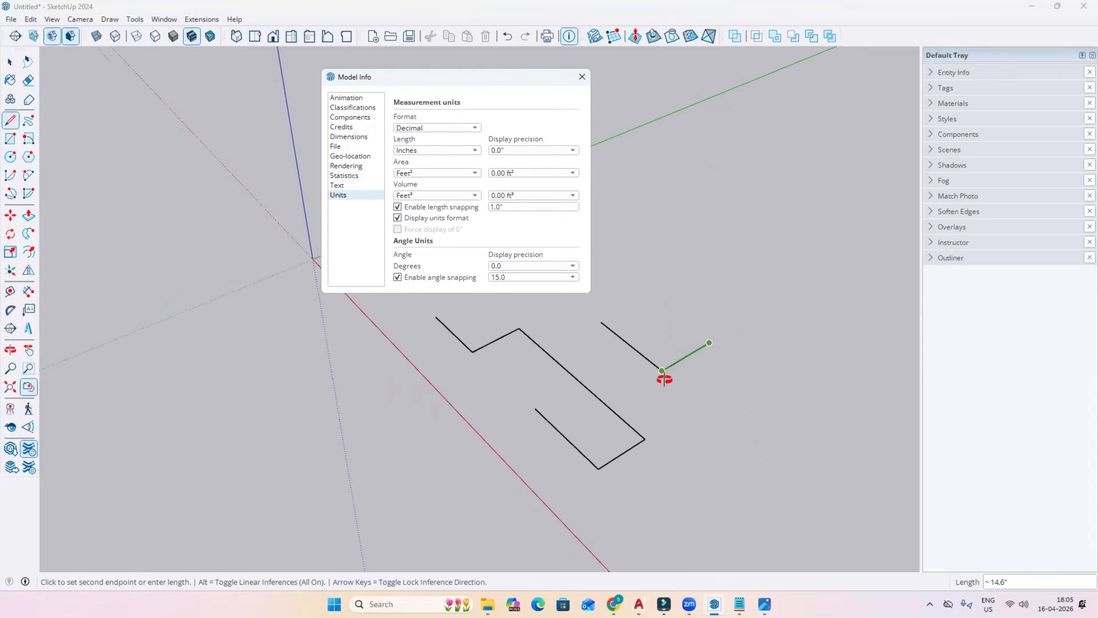
middle_drag(663, 377, 664, 402)
key(space)
scroll(663, 403, up, 3)
scroll(634, 464, down, 4)
key(l)
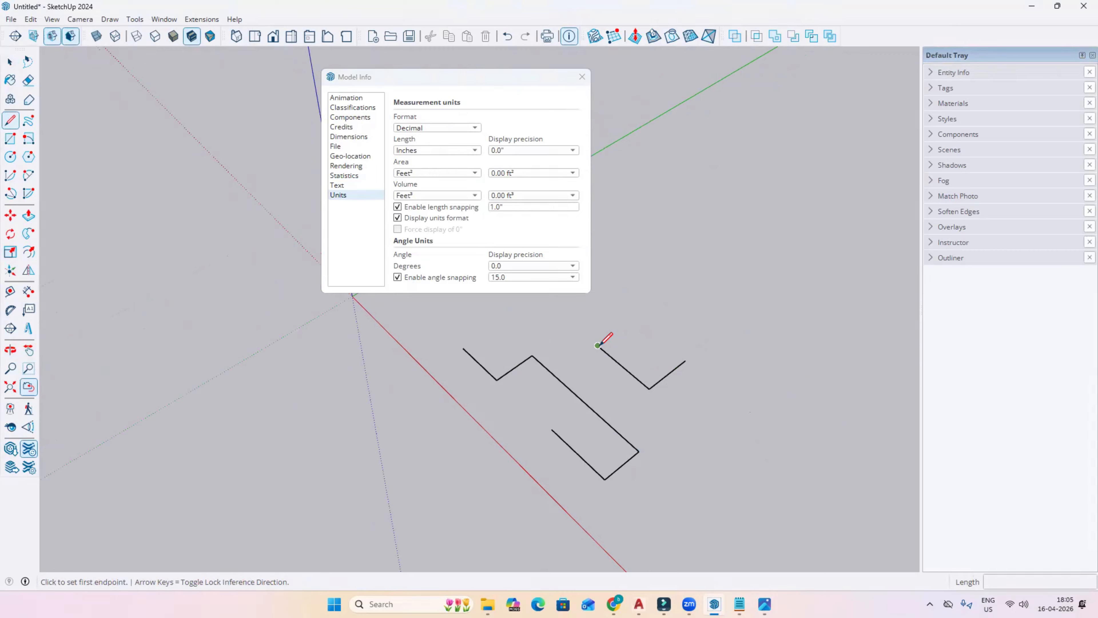
click(599, 346)
click(634, 320)
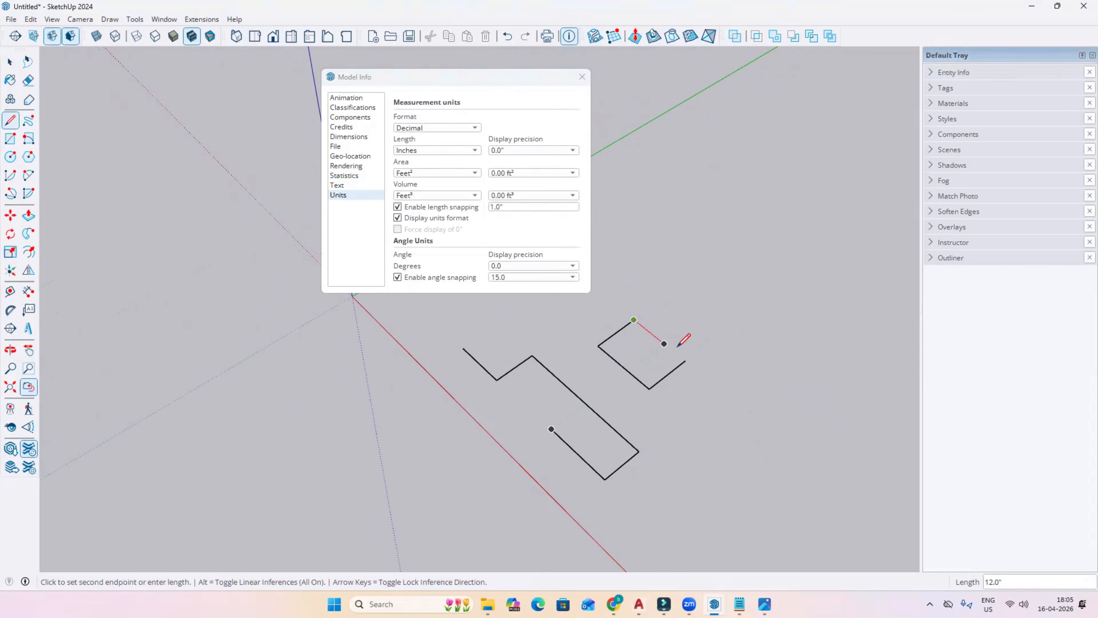
click(685, 361)
key(space)
Select the new rectangular face and move the Model Info window aside so the face is unobstructed
scroll(659, 354, up, 5)
shift+middle_drag(599, 360, 626, 386)
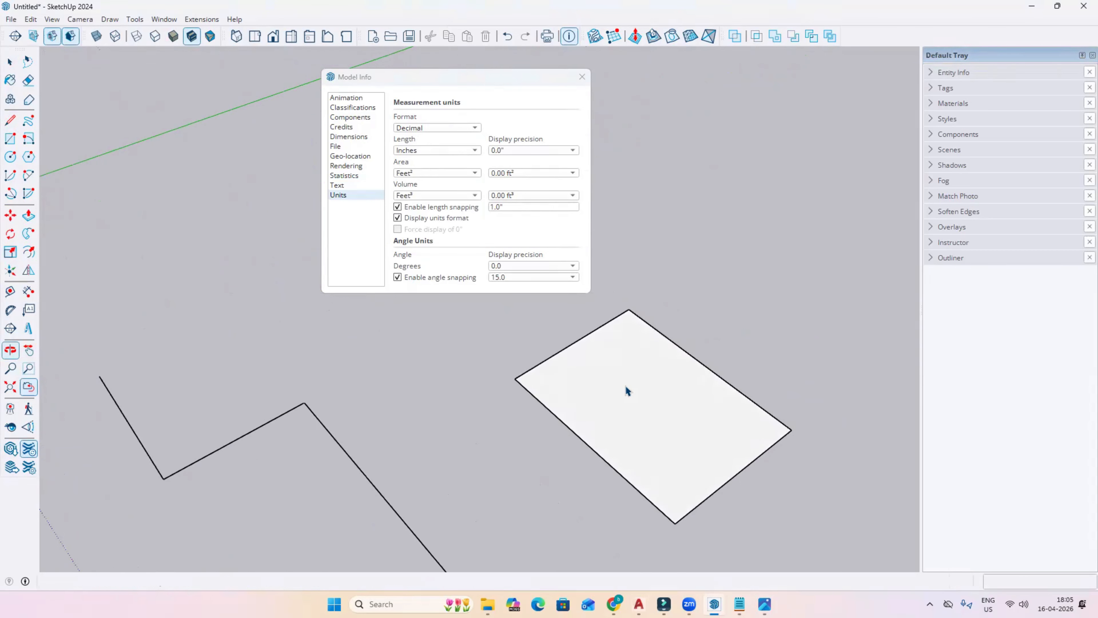
click(625, 388)
drag(441, 79, 231, 73)
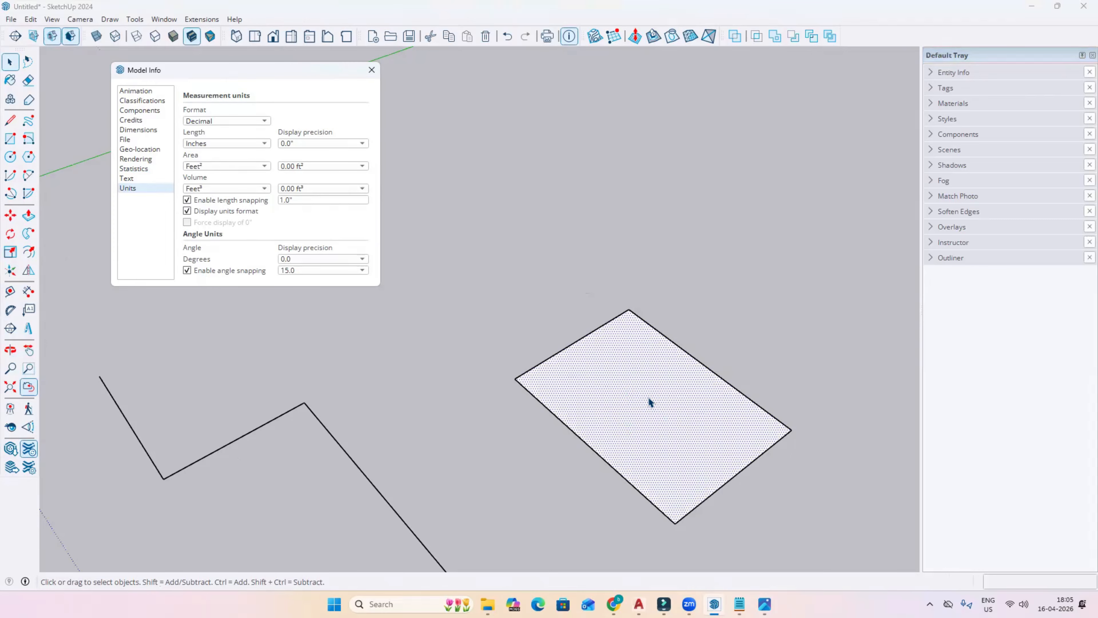
middle_drag(650, 400, 620, 370)
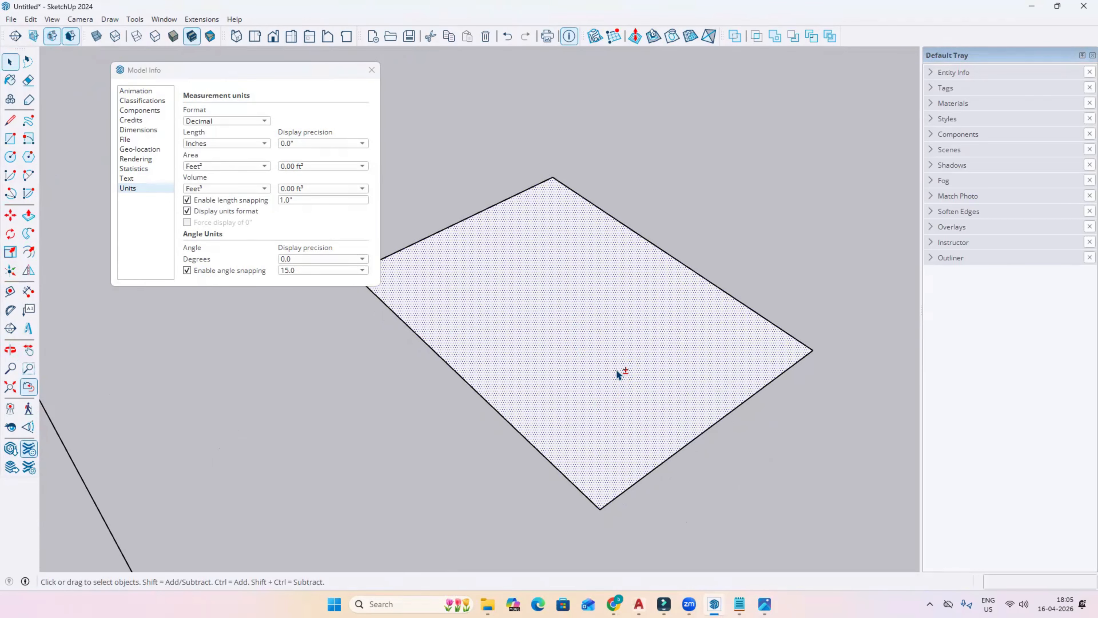
scroll(622, 372, down, 3)
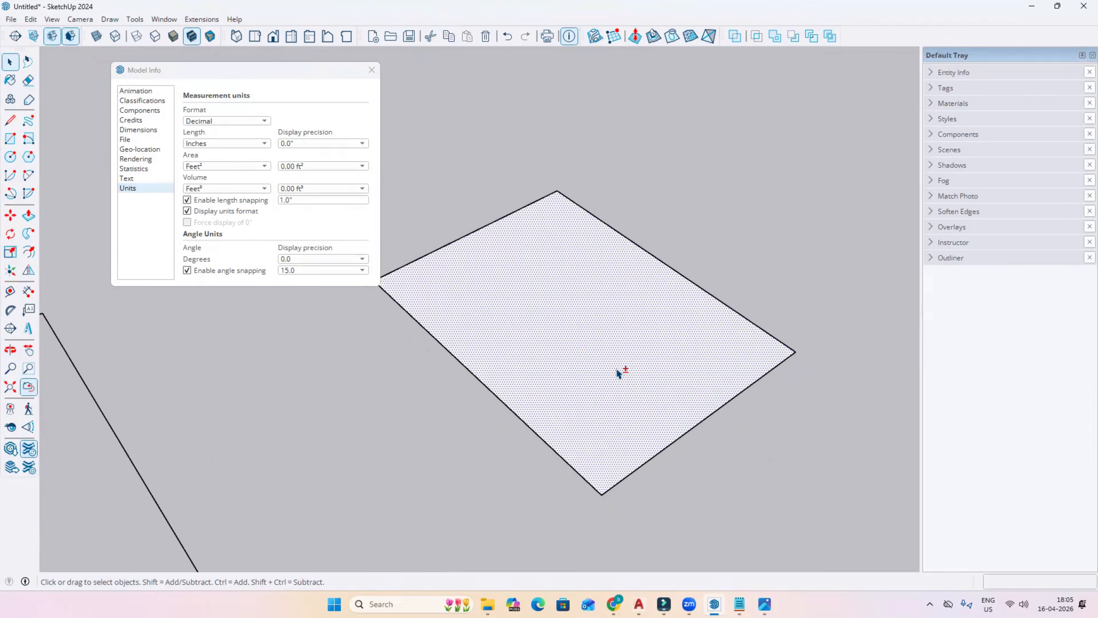
Dimension one long and one short edge of the rectangular face, placing both dimensions outside it
click(29, 293)
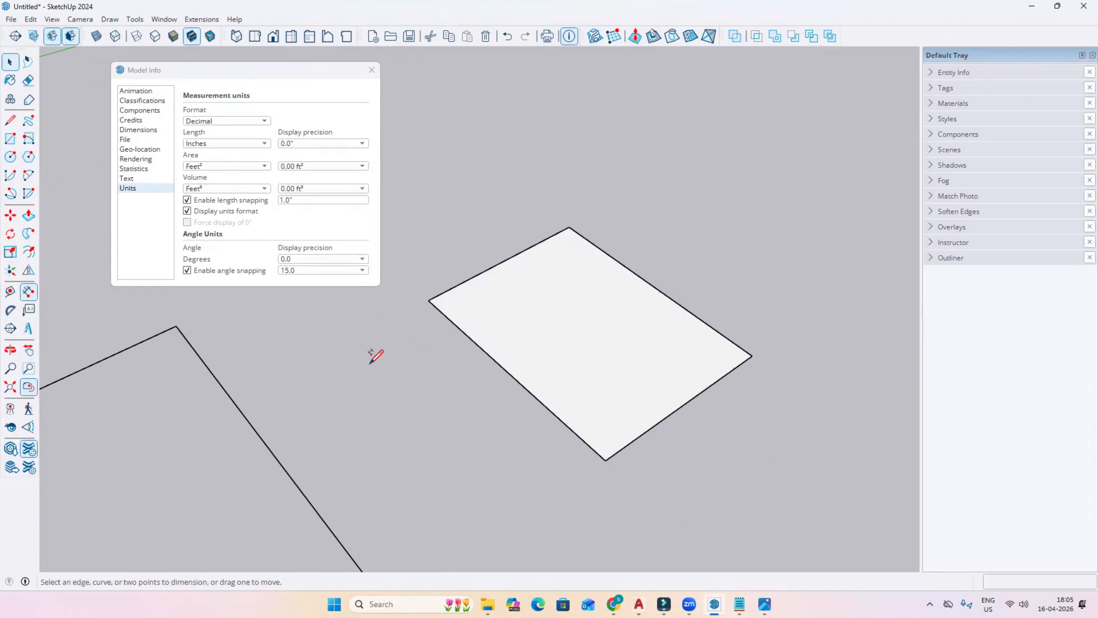
click(436, 303)
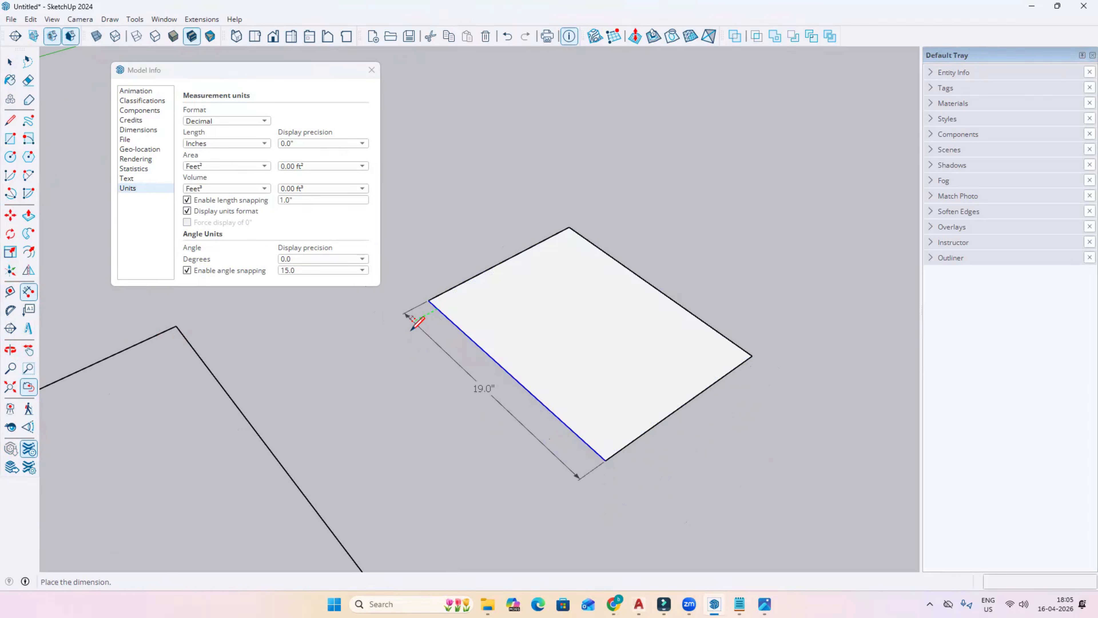
click(405, 329)
click(632, 442)
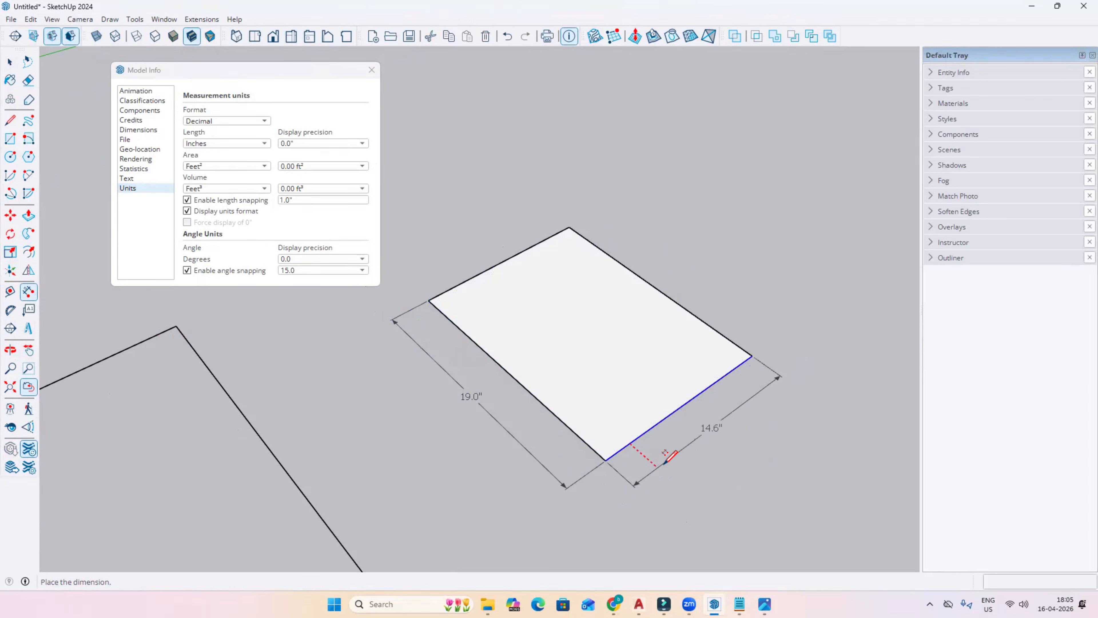
click(784, 413)
key(space)
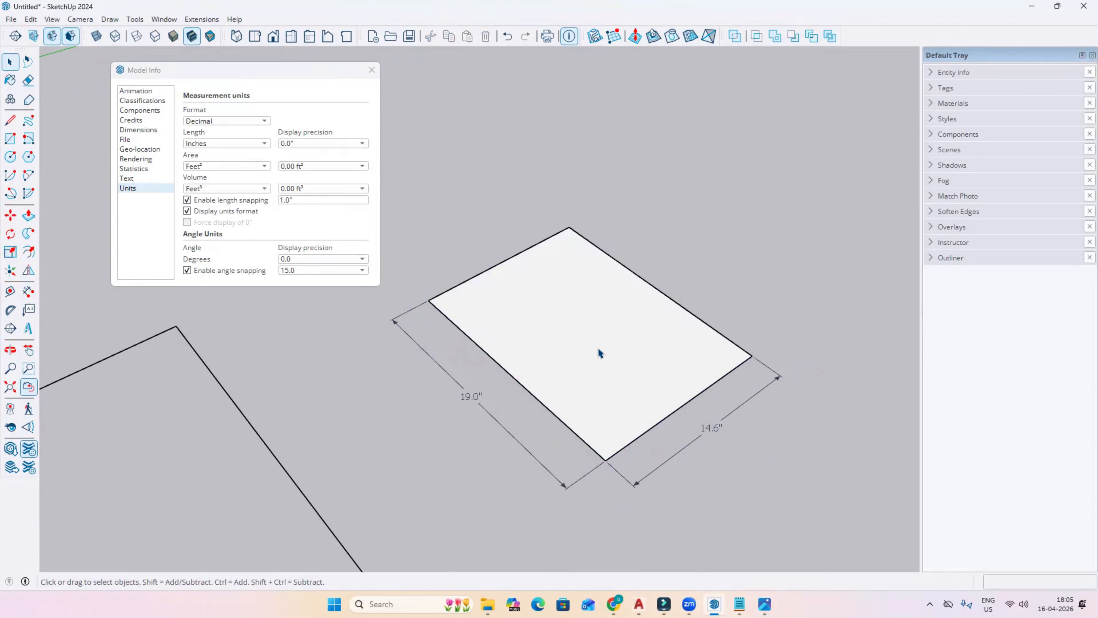
Show the rectangular face's Entity Info, try Inches² and Millimeters² as the area unit, and set it to Inches²
click(564, 357)
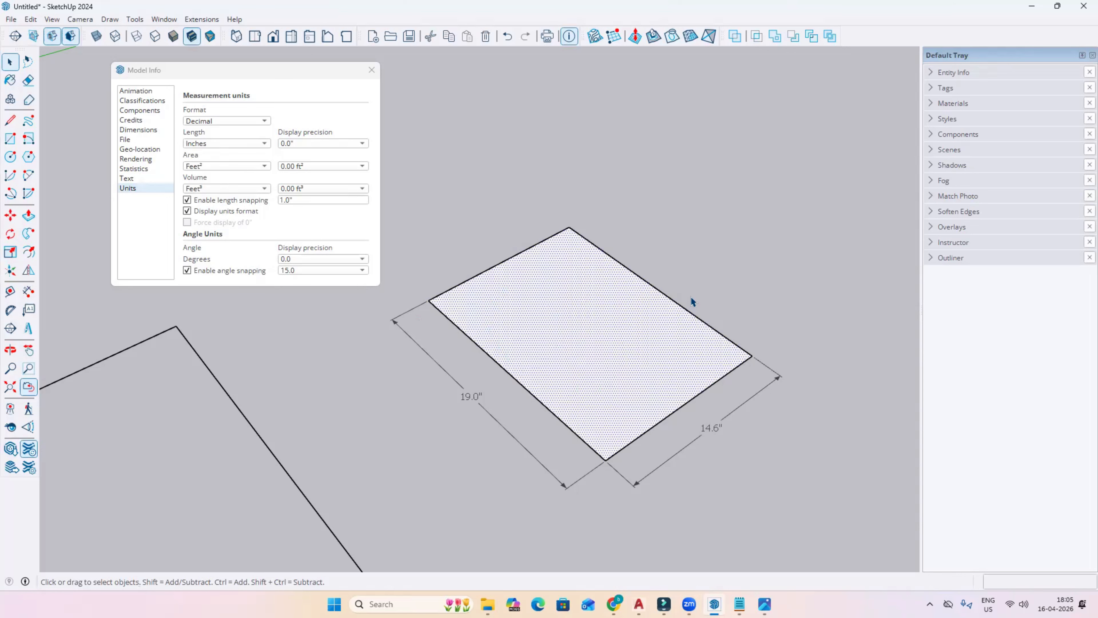
click(950, 73)
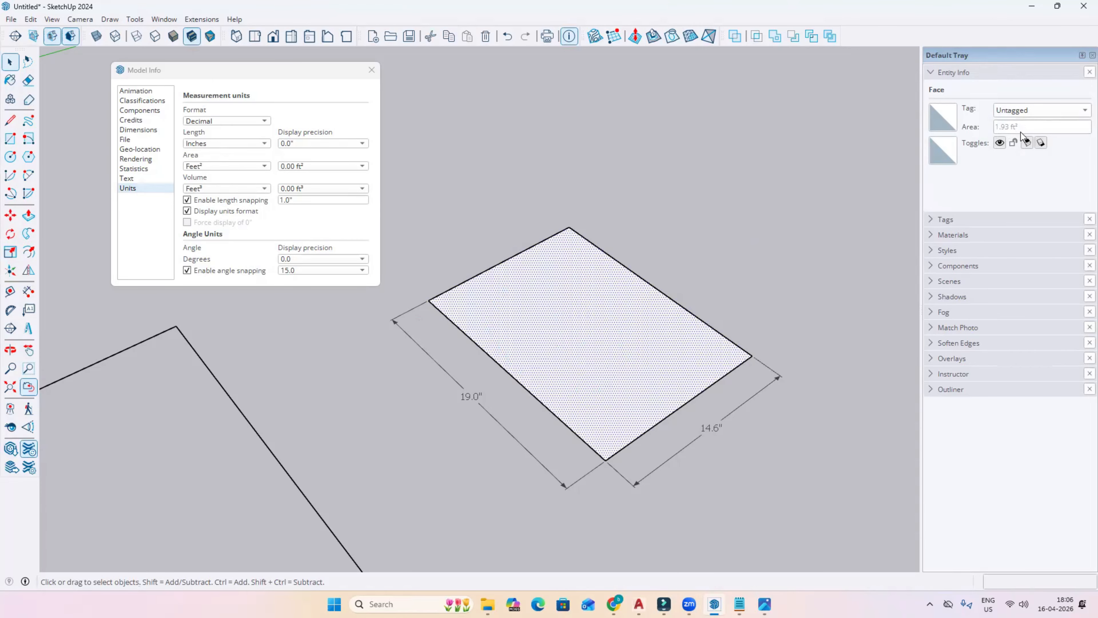
click(216, 166)
click(209, 159)
click(202, 167)
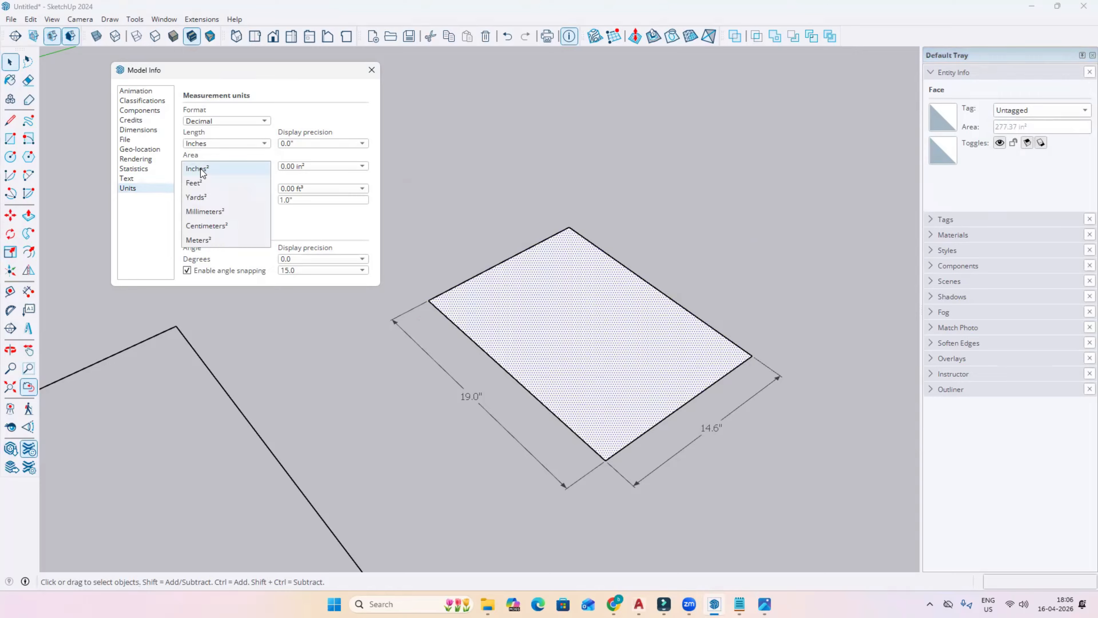
click(216, 212)
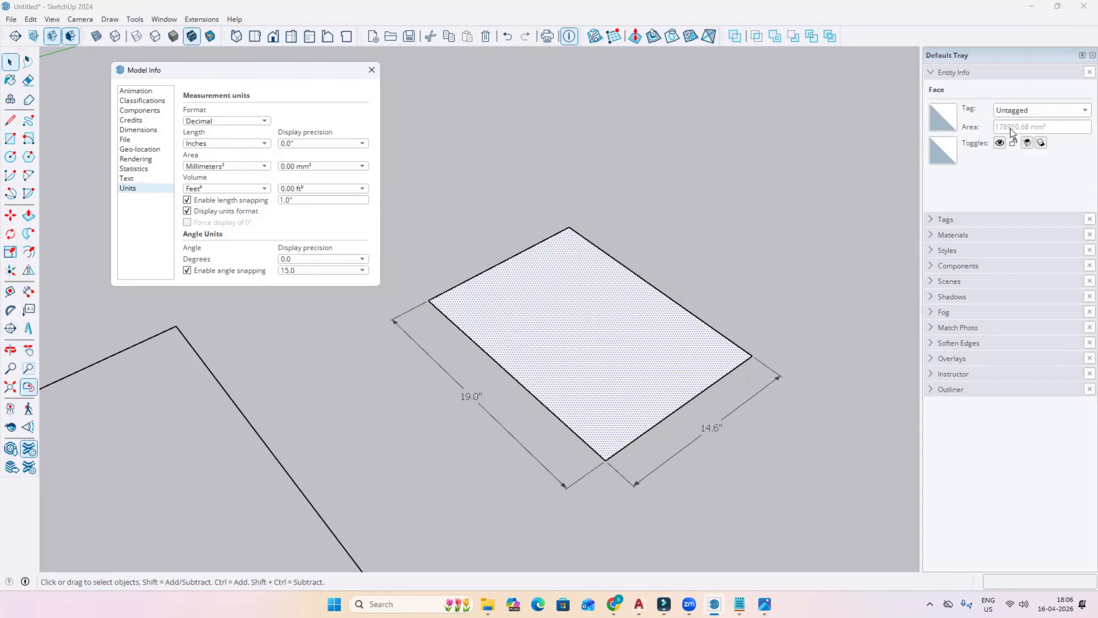
click(229, 169)
click(202, 126)
double_click(596, 370)
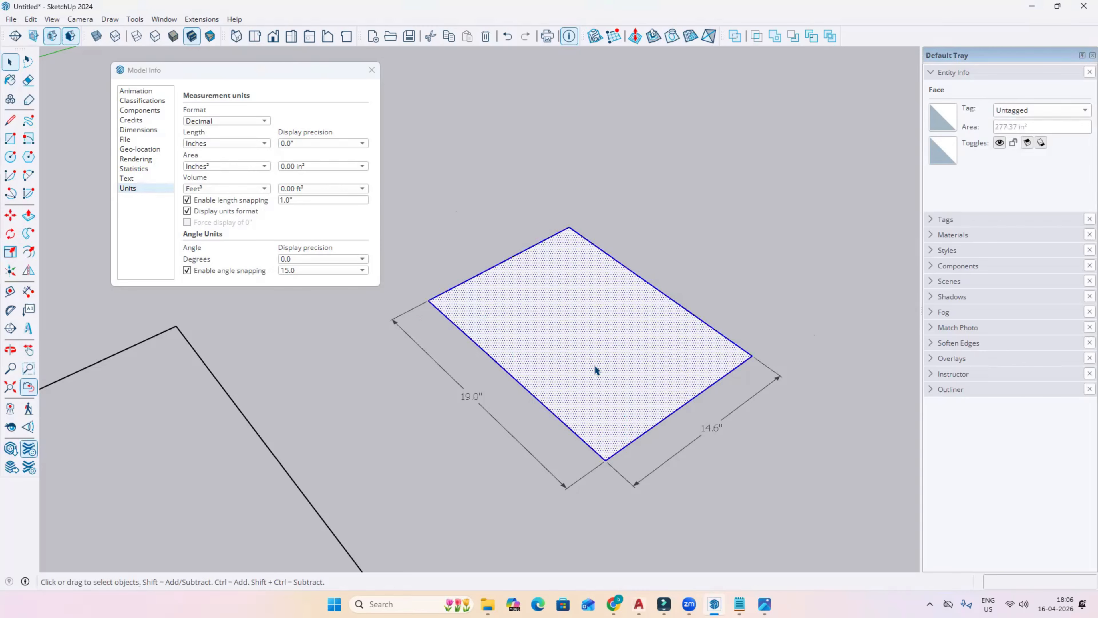
click(648, 186)
double_click(570, 327)
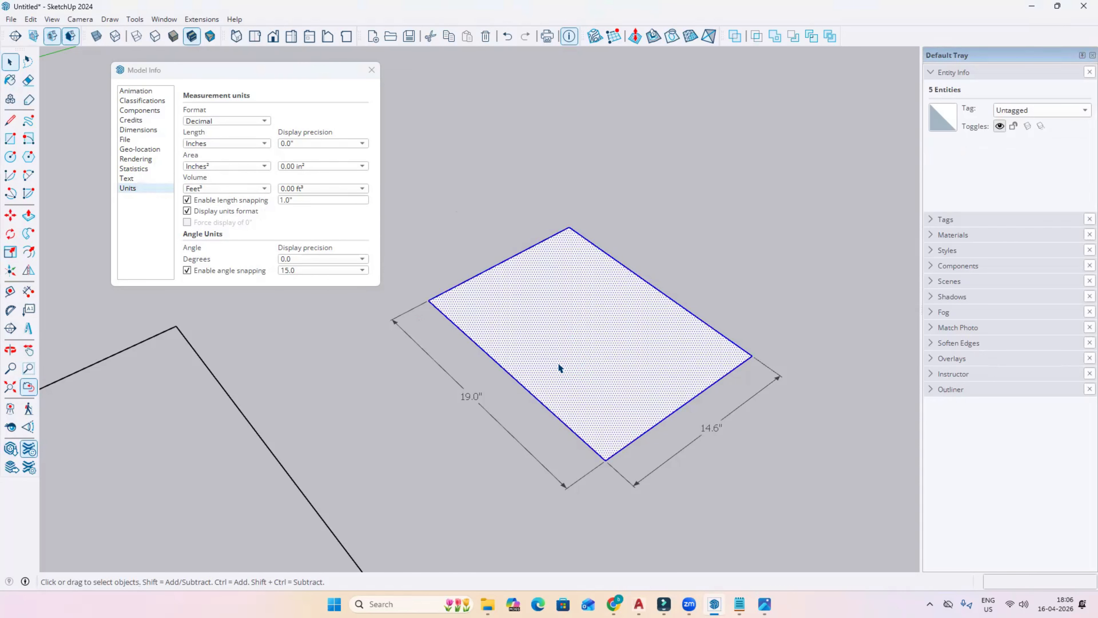
key(p)
click(535, 364)
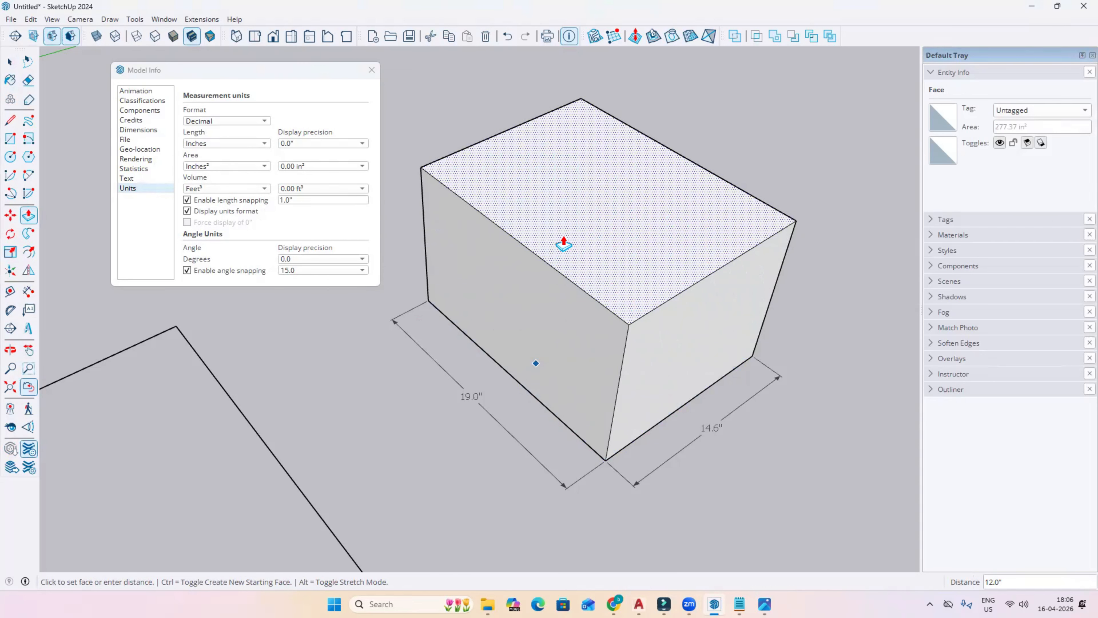
key(space)
Push/Pull the rectangular face upward by about 8" to form a box
click(26, 218)
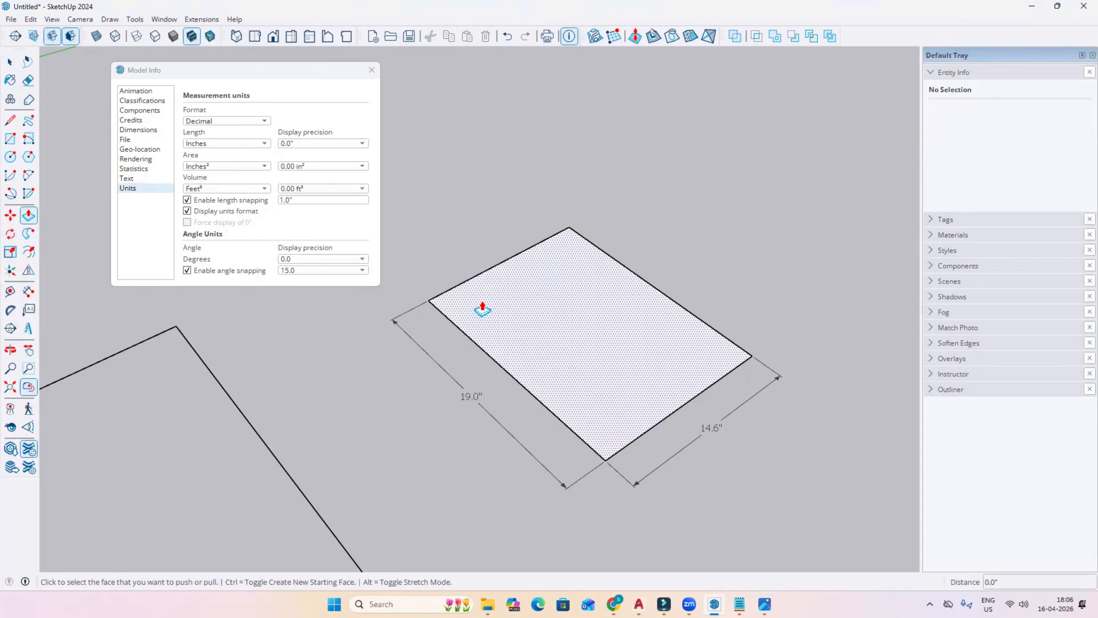
click(485, 335)
click(519, 247)
key(space)
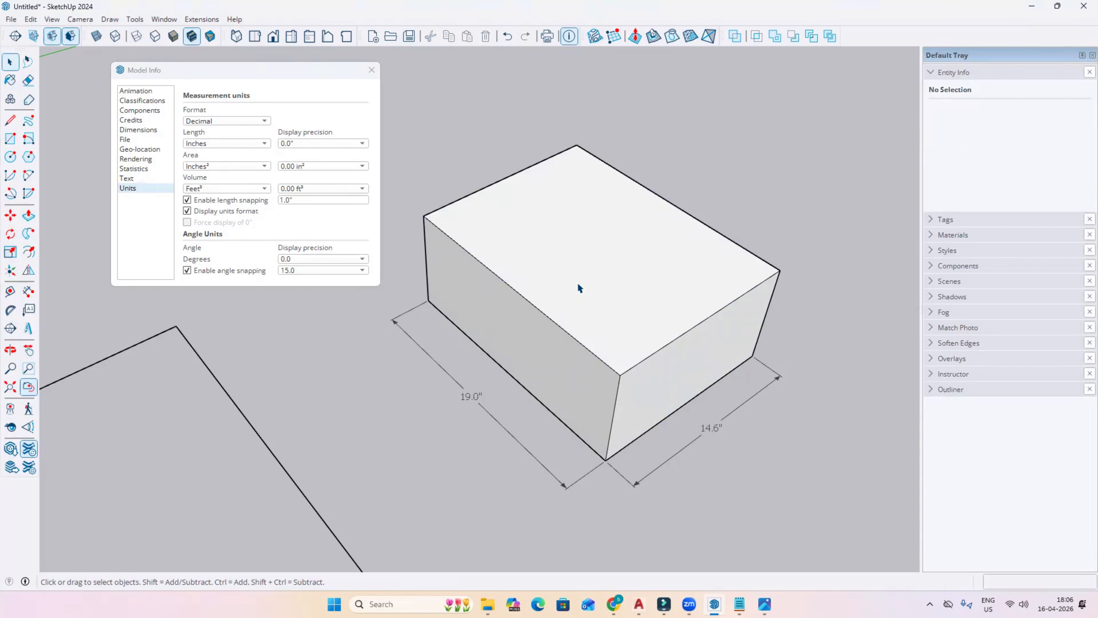
Select all faces and edges of the box, make them a group, and clear the selection
triple_click(578, 281)
click(711, 184)
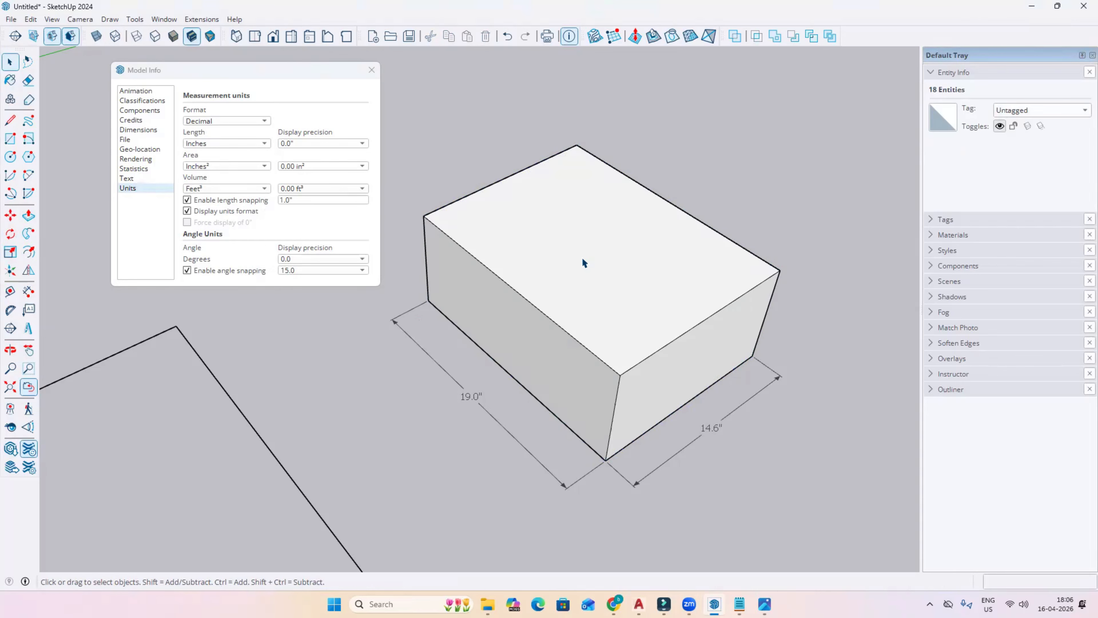
triple_click(581, 257)
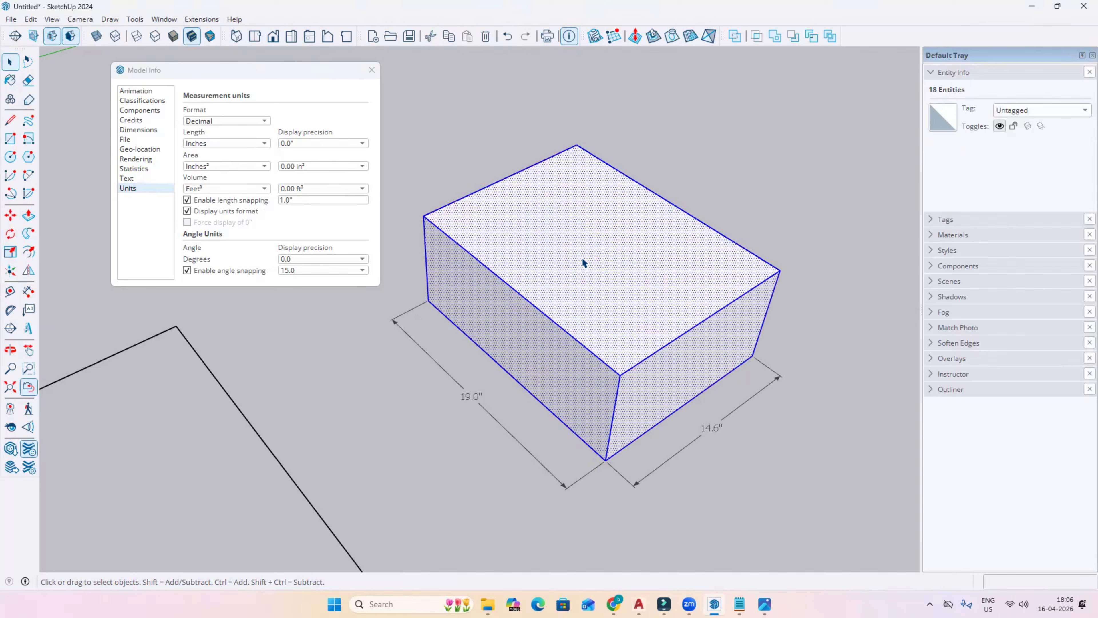
right_click(582, 263)
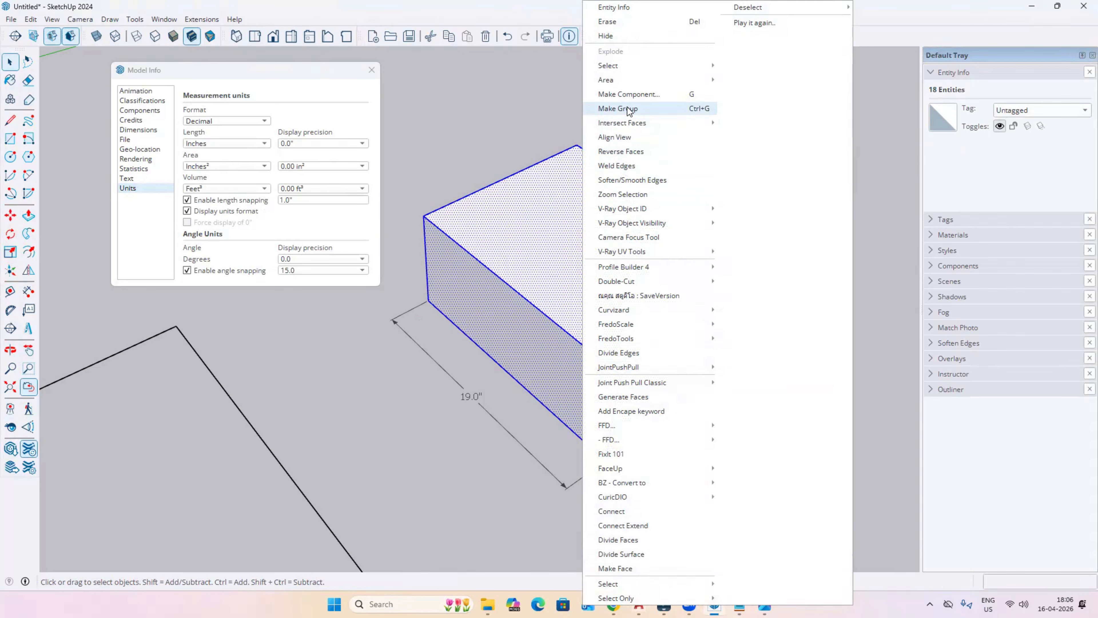
click(628, 108)
click(693, 140)
Dimension the box's vertical edge at the far end of the dimensioned short side, placing the dimension outside the box
scroll(734, 290, up, 3)
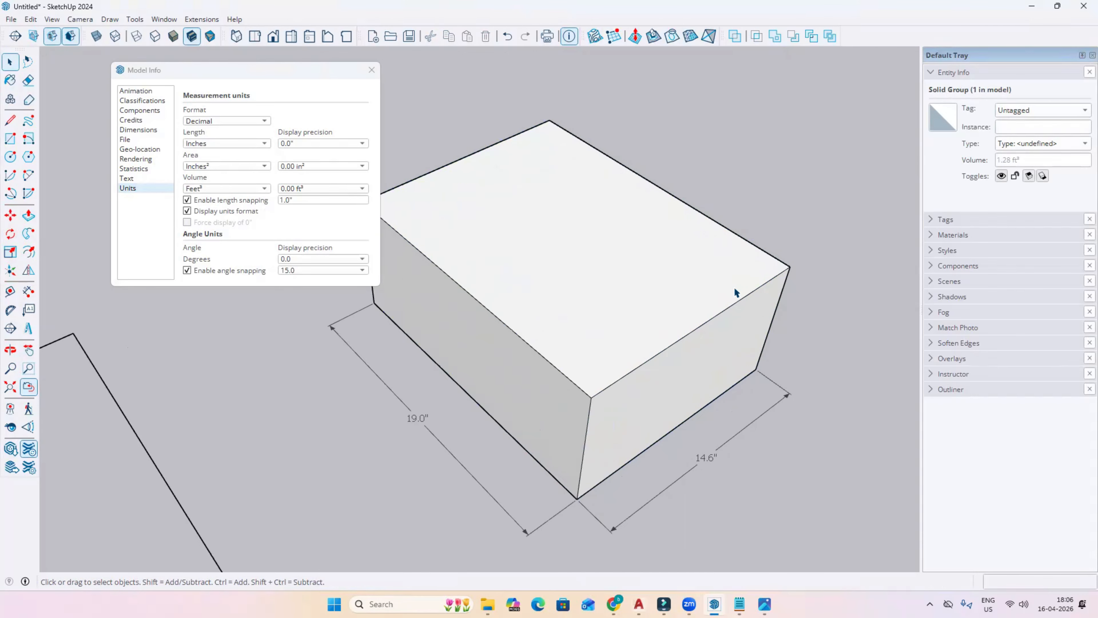
scroll(648, 288, down, 2)
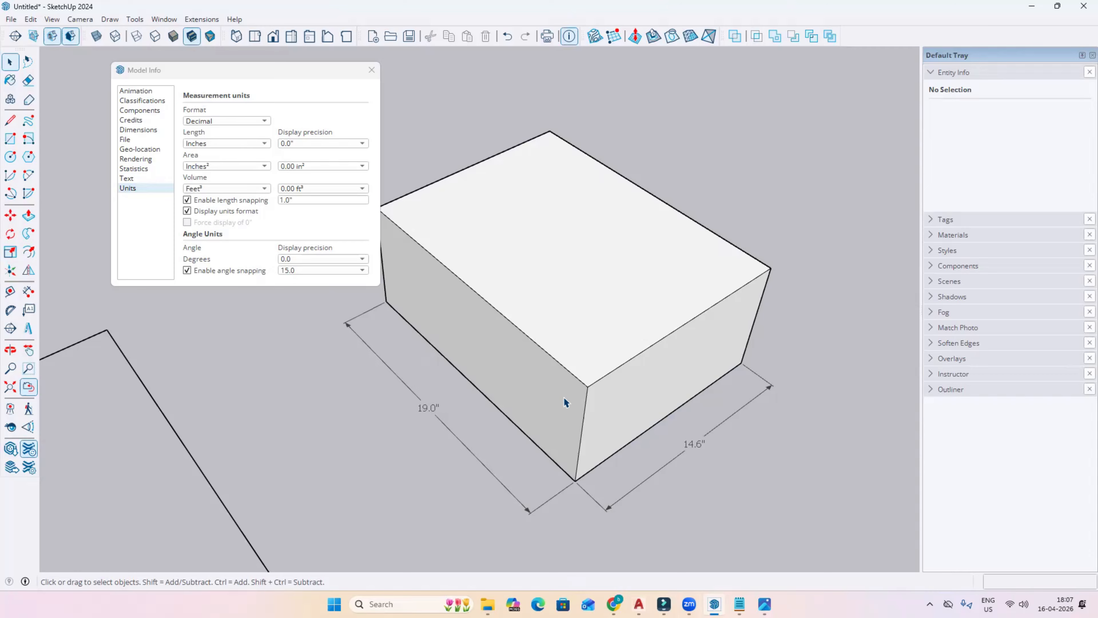
click(28, 291)
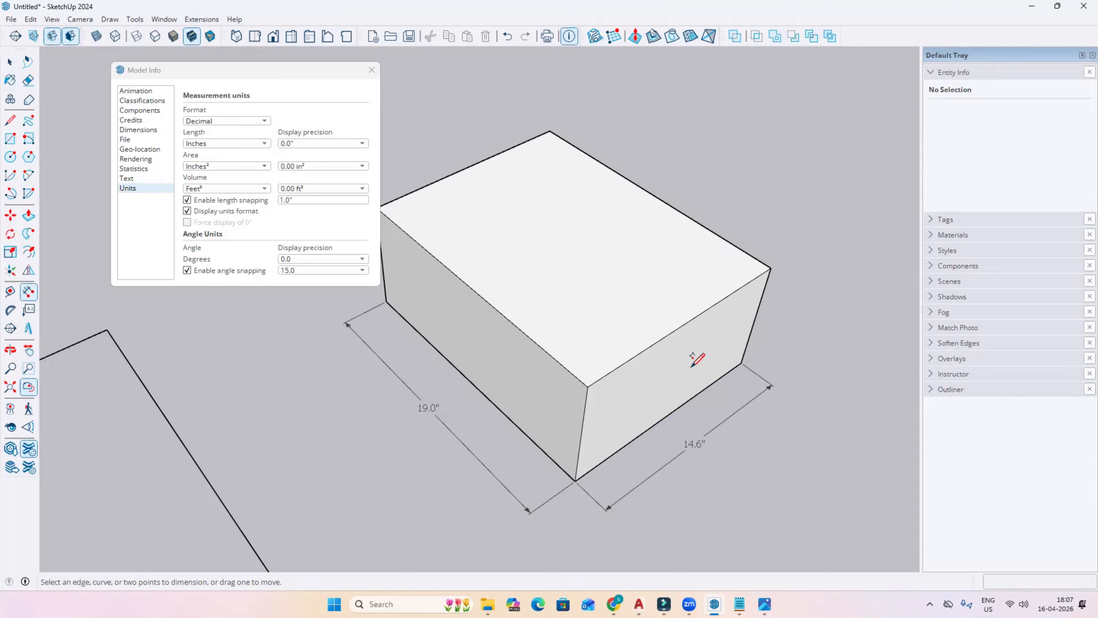
click(742, 363)
click(771, 267)
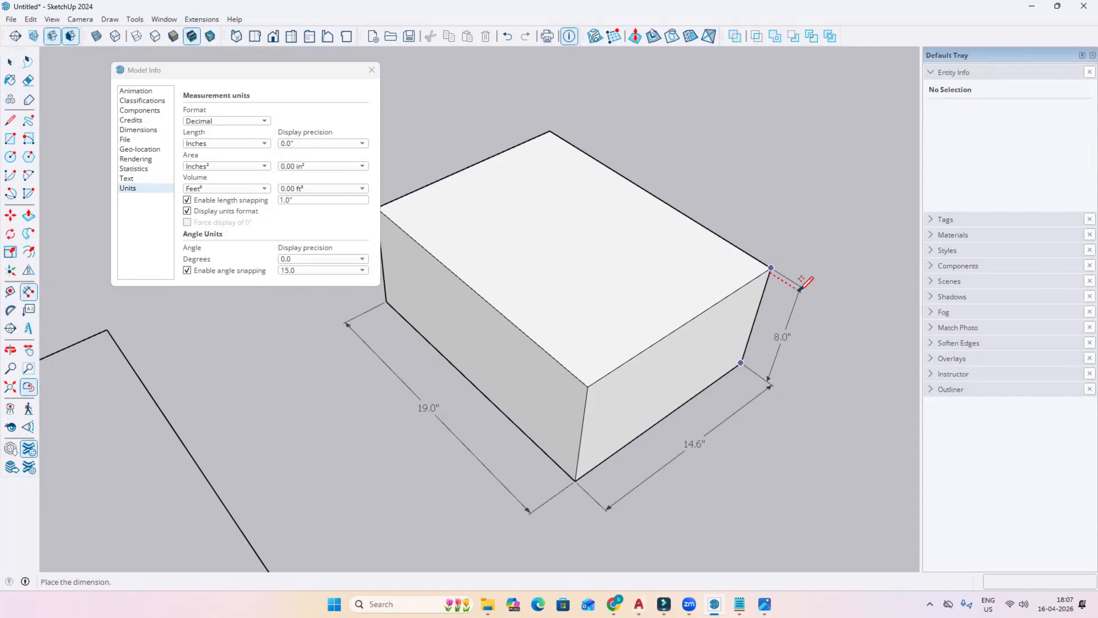
click(801, 288)
key(space)
scroll(363, 419, down, 1)
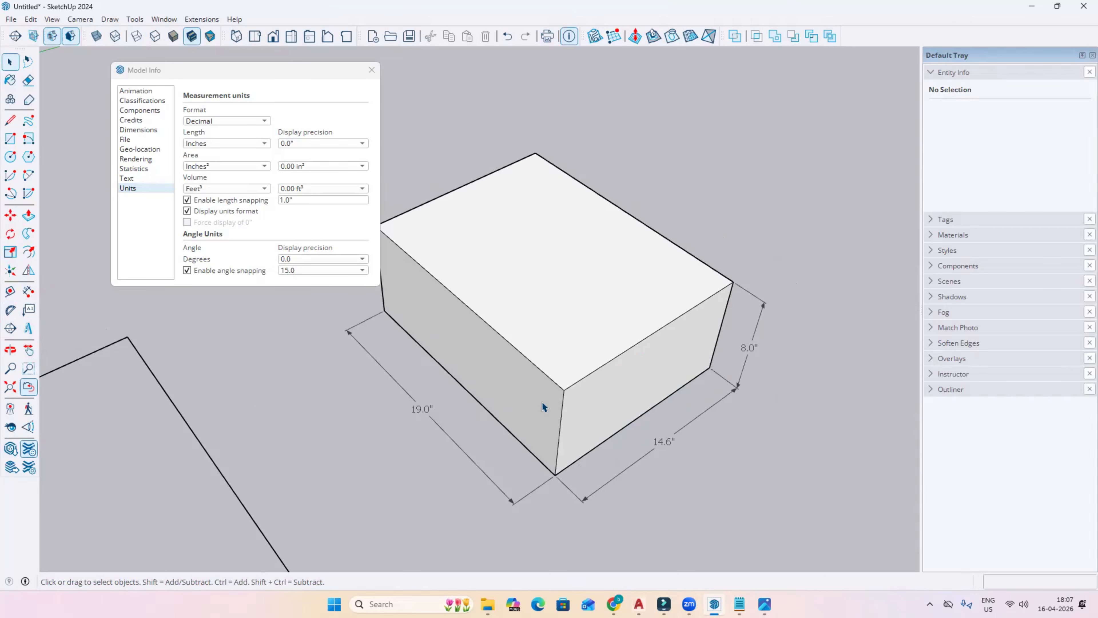
Select the box group to show its volume in Entity Info and set the volume unit to Liters
click(531, 308)
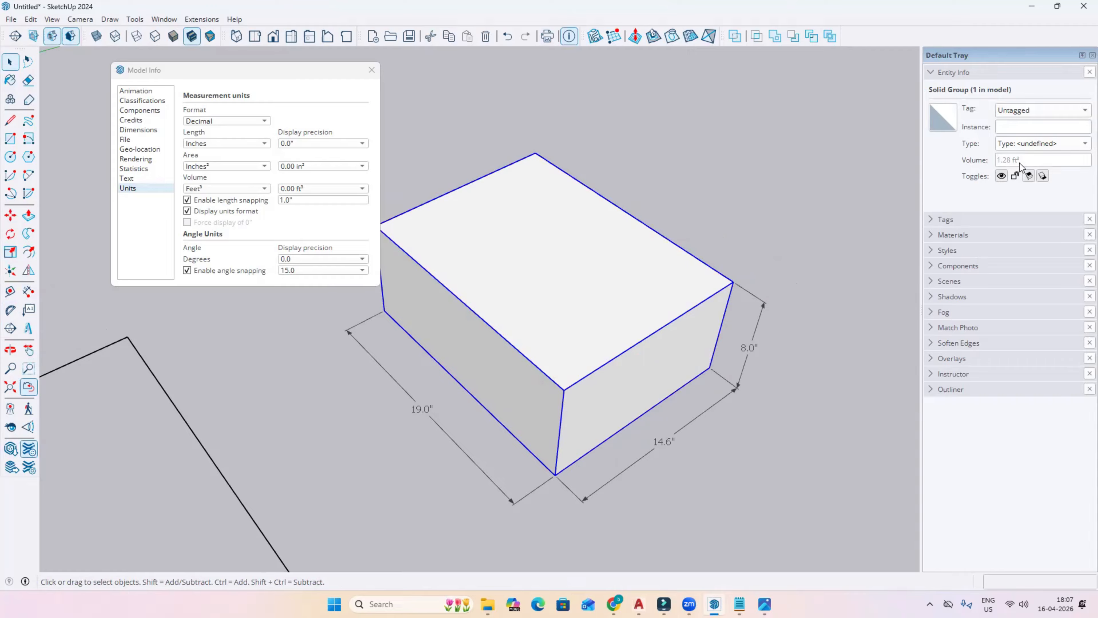
click(218, 186)
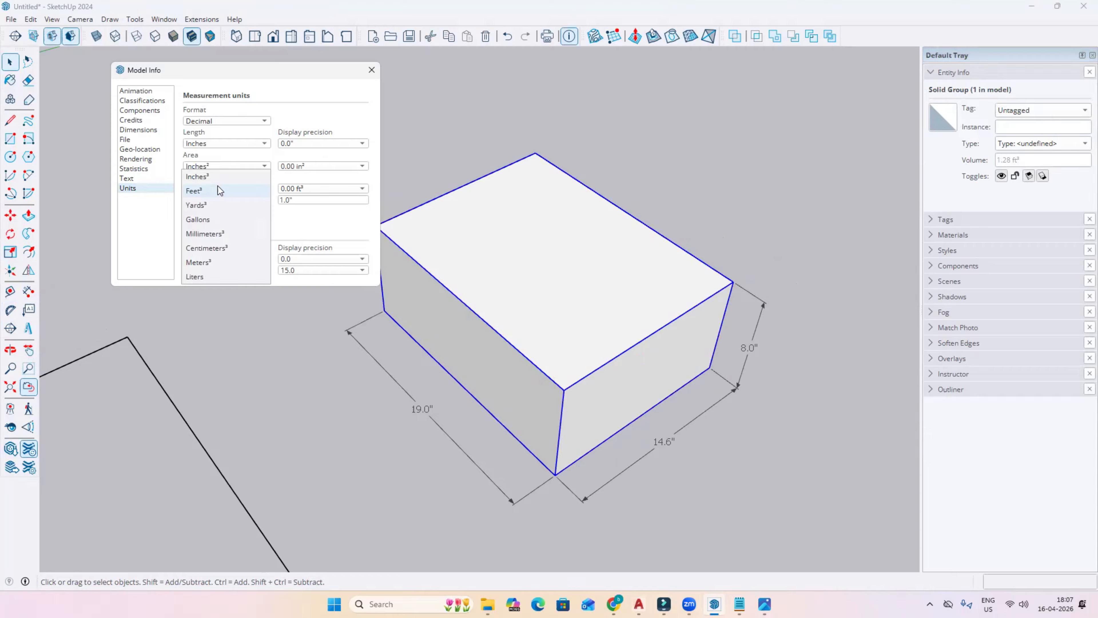
click(202, 275)
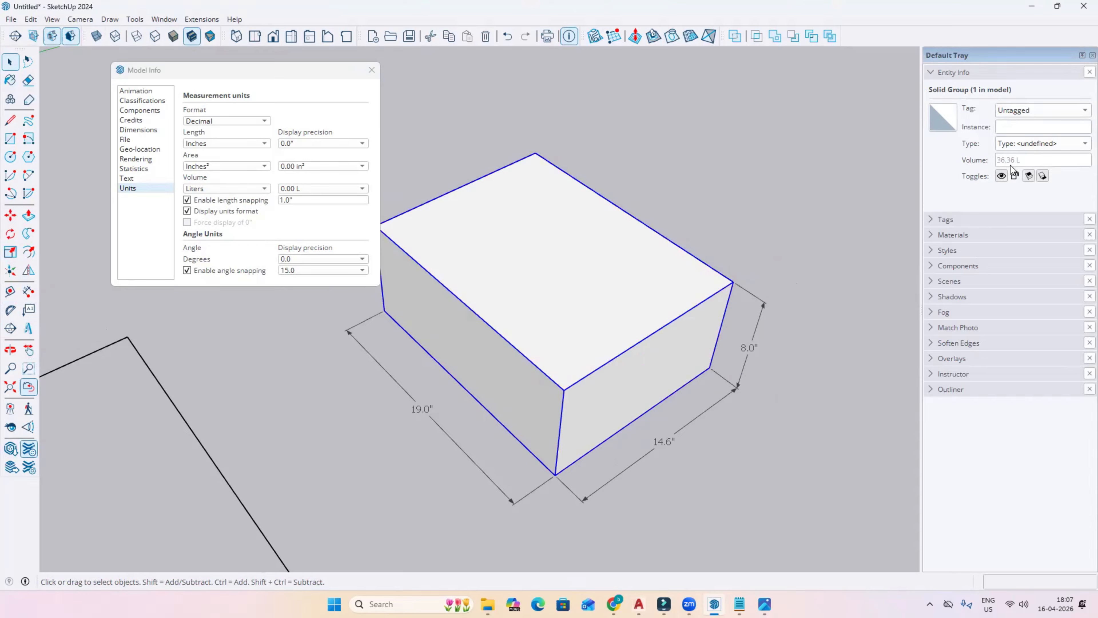
scroll(648, 409, up, 2)
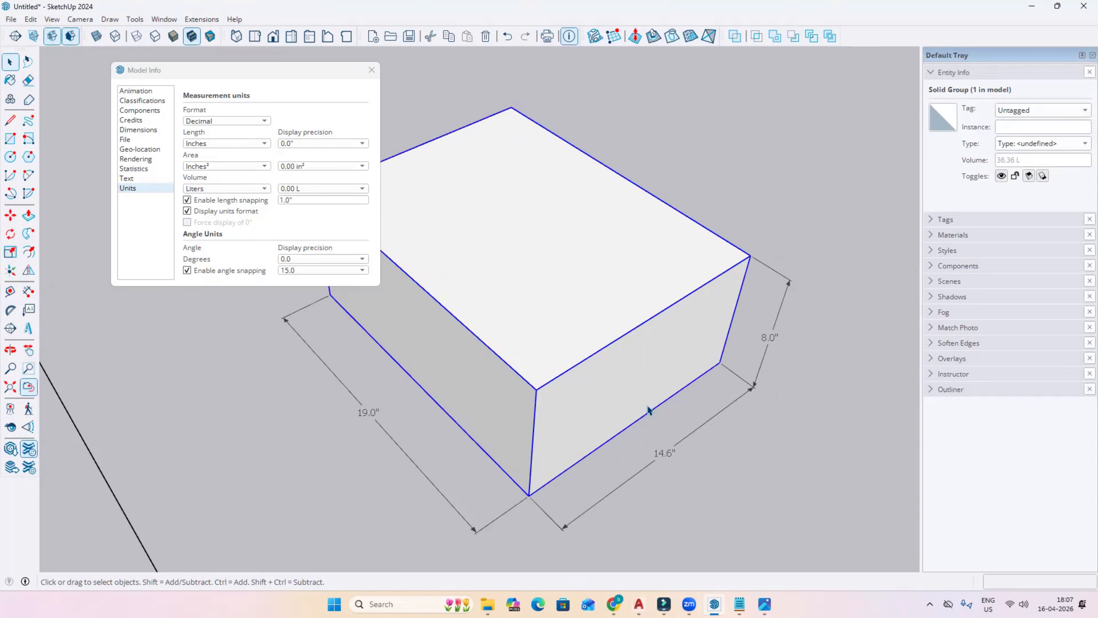
scroll(645, 408, down, 3)
middle_drag(662, 447, 581, 422)
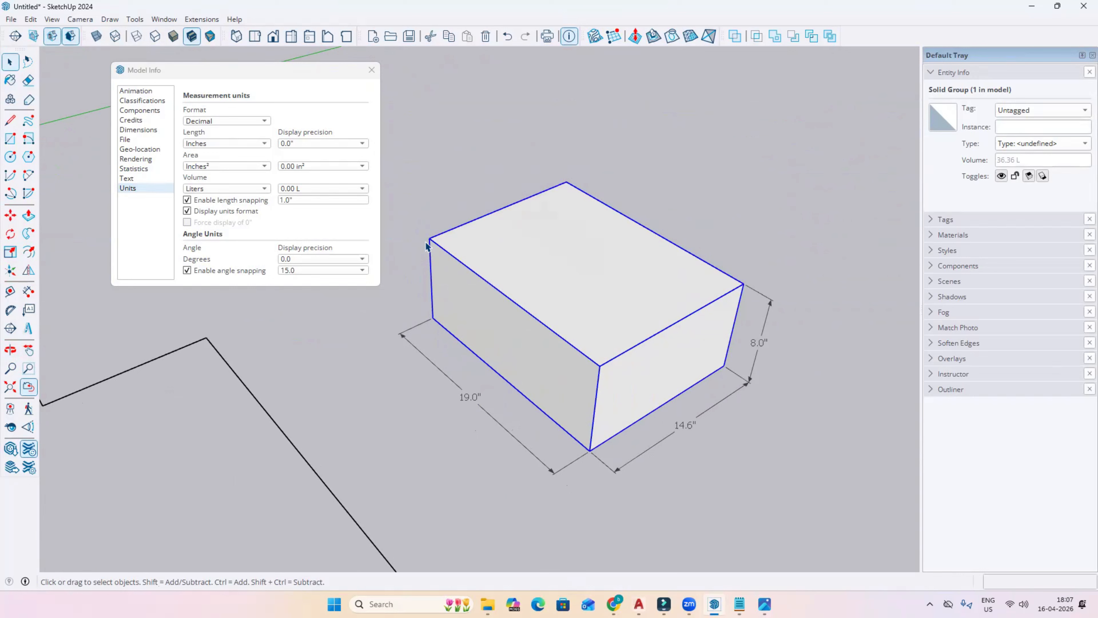
click(200, 189)
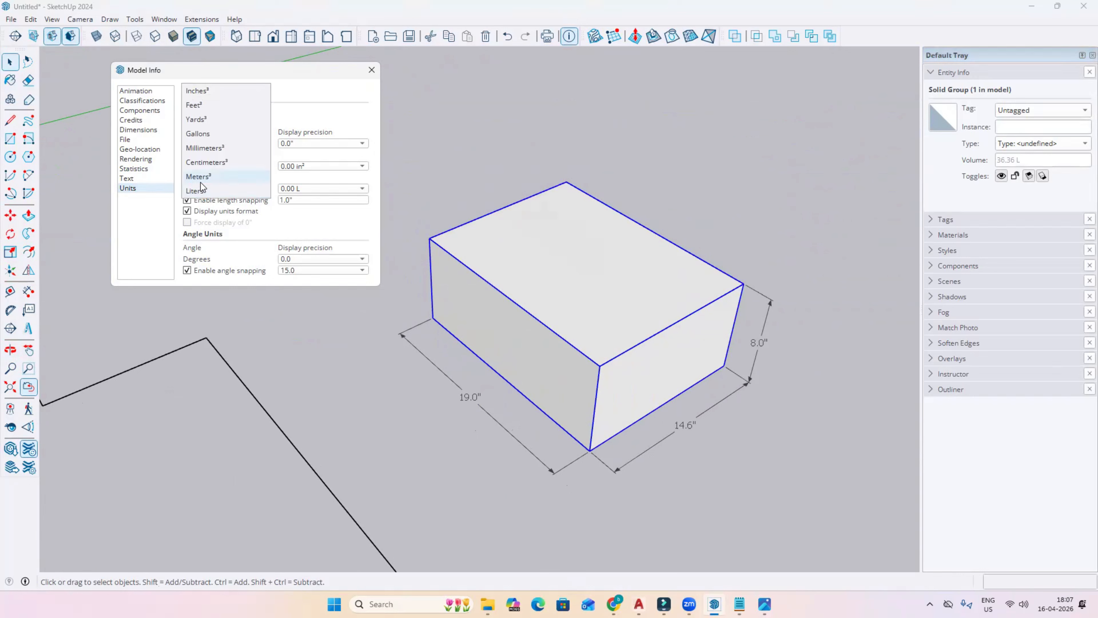
click(208, 186)
click(646, 286)
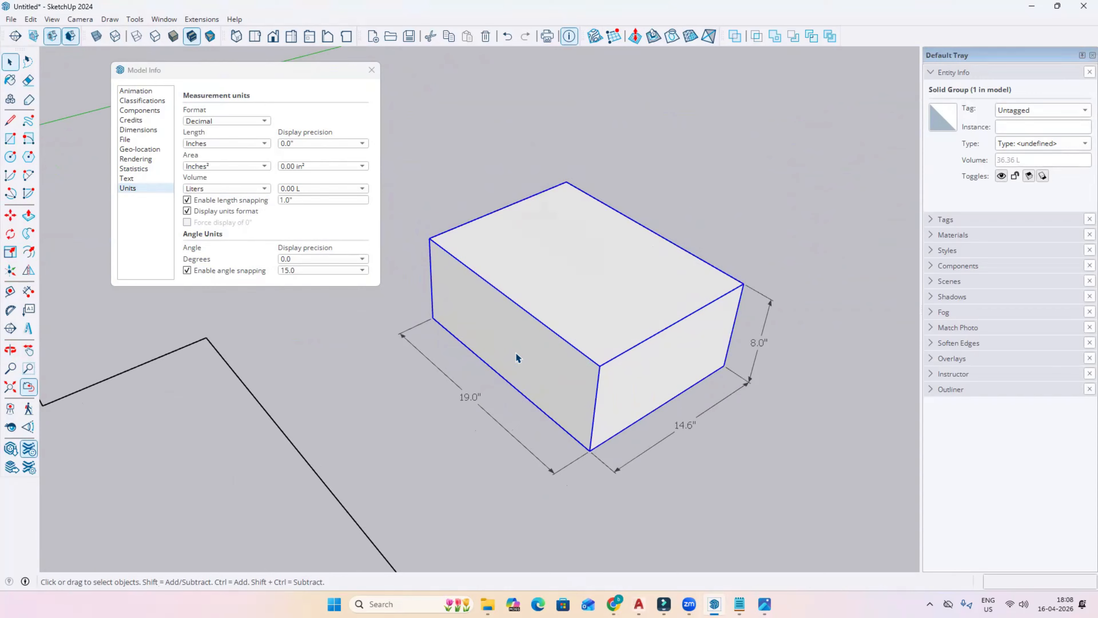
Delete the box group, its dimensions and all other drawn geometry, and close Model Info
scroll(571, 346, down, 5)
scroll(578, 355, down, 2)
mouse_move(649, 476)
mouse_down()
mouse_move(570, 401)
mouse_move(395, 280)
mouse_up()
key(Delete)
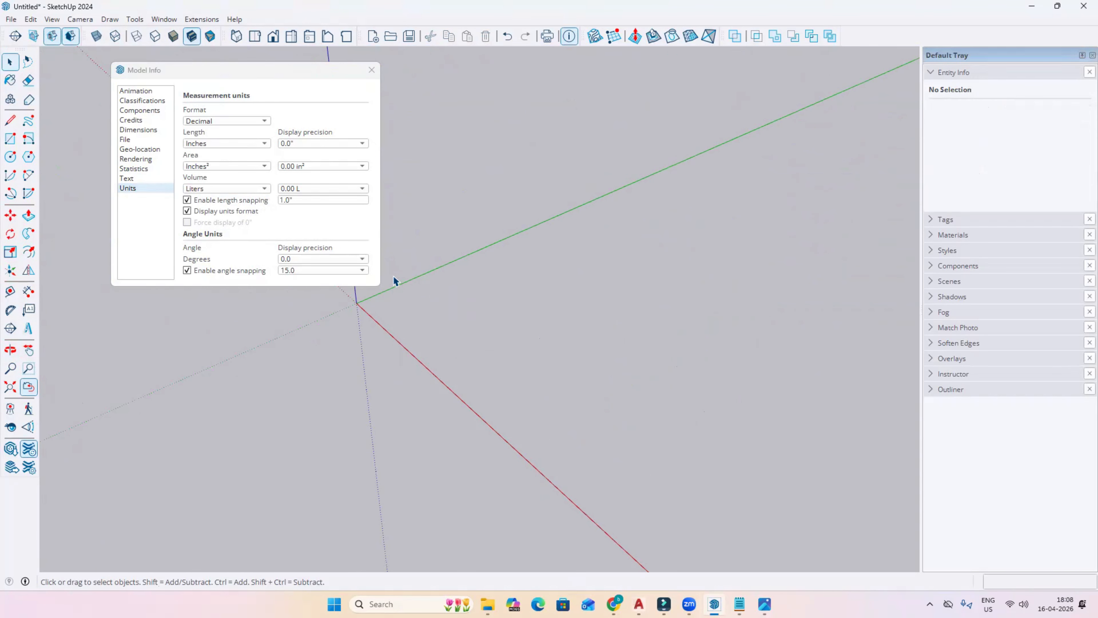
click(371, 70)
middle_drag(417, 330, 415, 296)
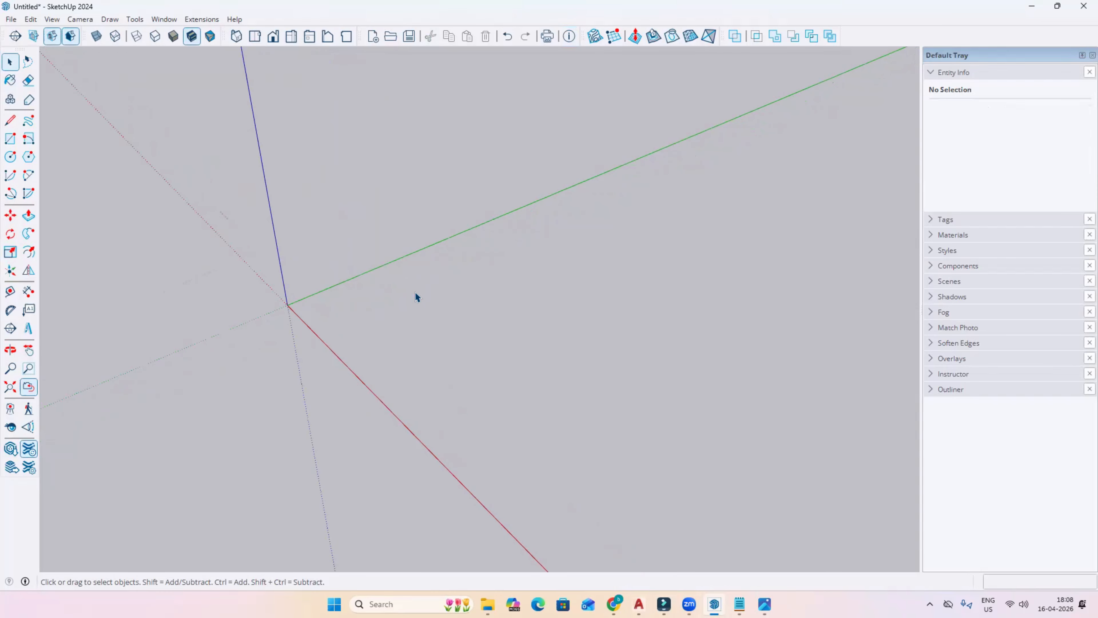
click(12, 121)
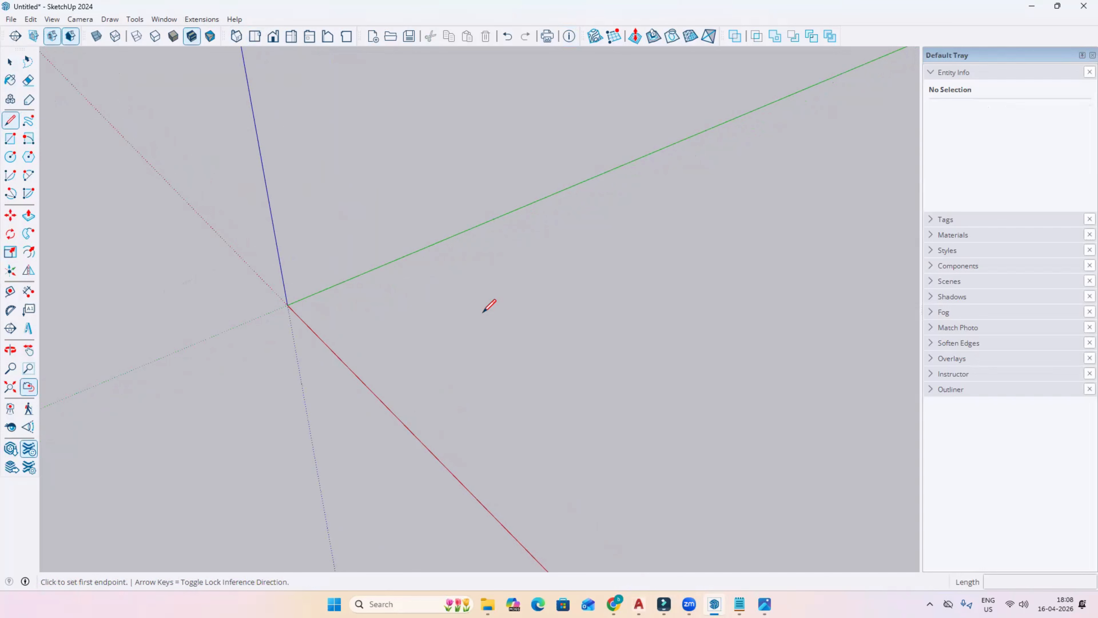
click(347, 317)
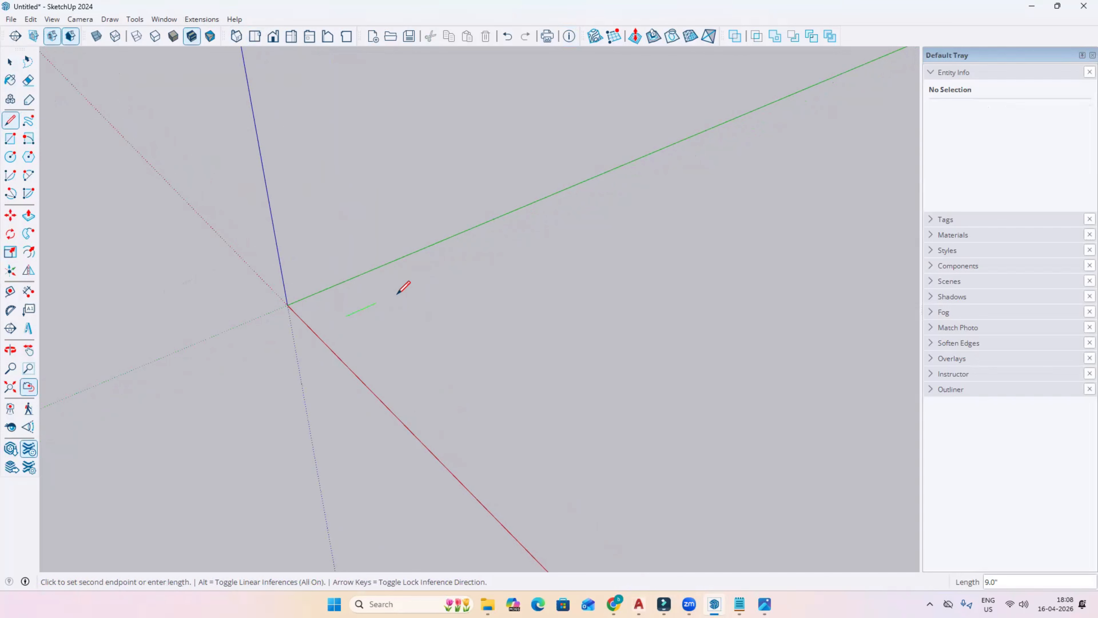
scroll(439, 276, up, 1)
middle_drag(439, 276, 485, 245)
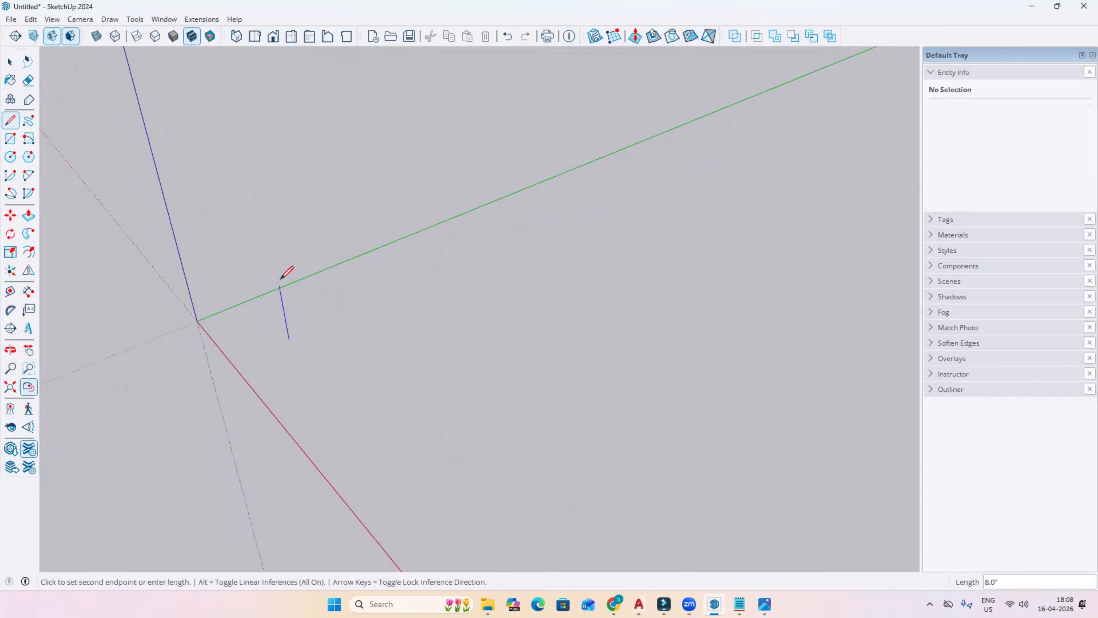
middle_drag(417, 351, 345, 354)
key(space)
scroll(345, 354, down, 1)
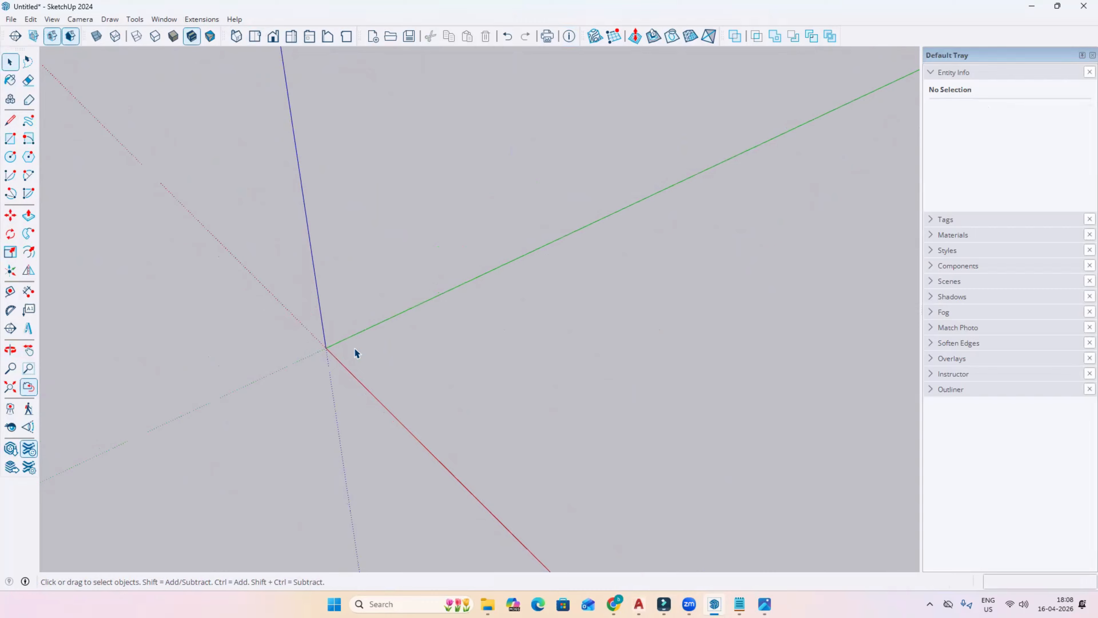
scroll(322, 363, up, 1)
scroll(337, 350, up, 2)
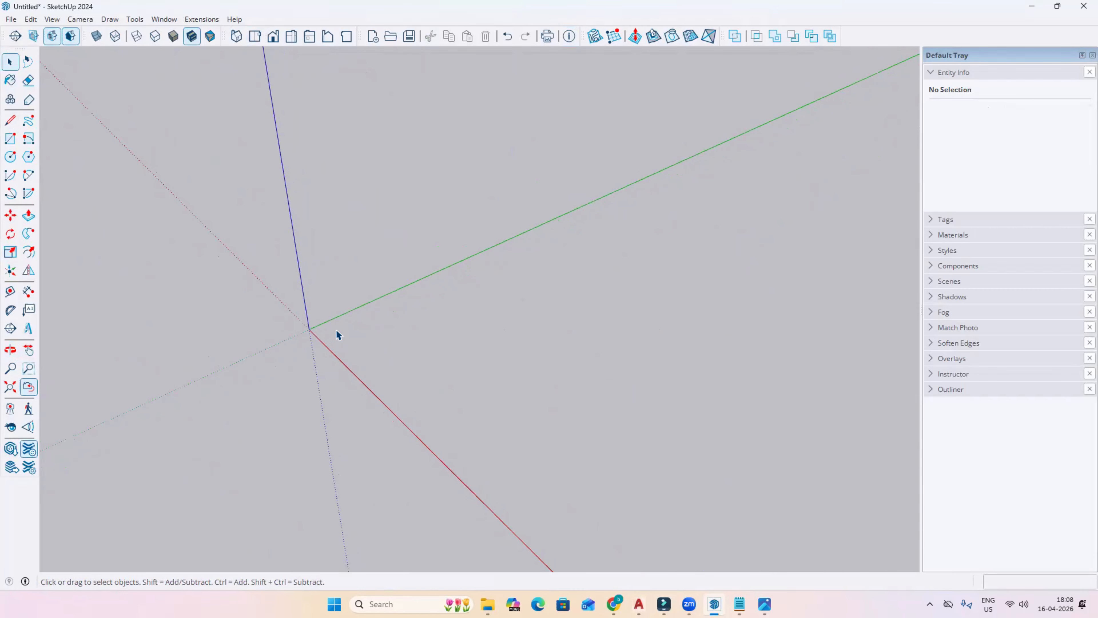